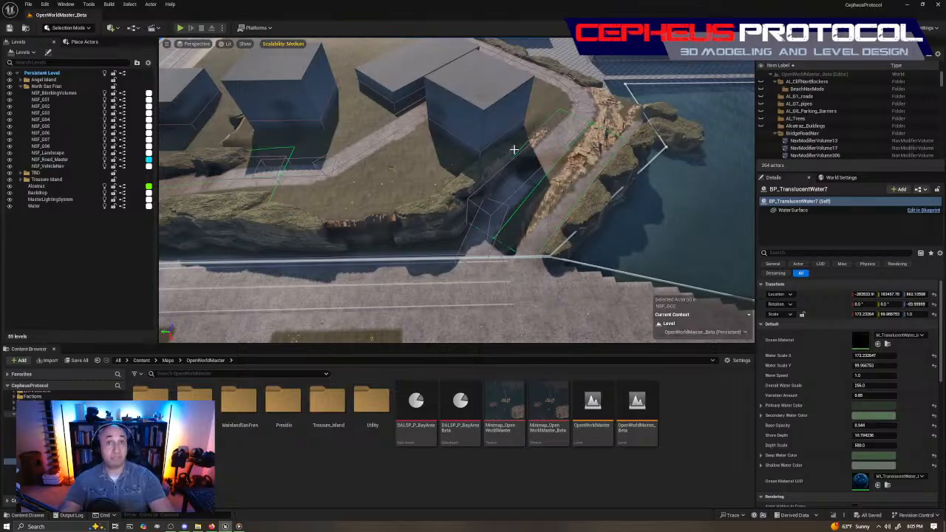
- Examine the city streets, shoreline and bridge, displaying the navigation mesh over the bridge deck and surrounding water
mouse_move(593, 200)
right_mouse_down()
mouse_move(473, 207)
mouse_move(510, 221)
mouse_move(591, 211)
mouse_move(617, 222)
mouse_move(517, 229)
mouse_move(504, 182)
mouse_move(604, 188)
right_mouse_up()
right_click_drag(360, 325, 161, 270)
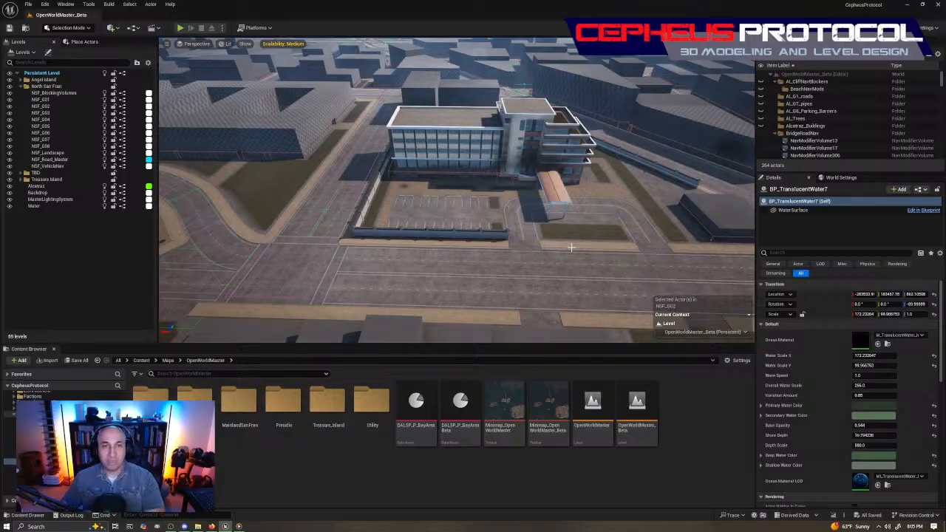
right_click_drag(583, 202, 468, 204)
key("w")
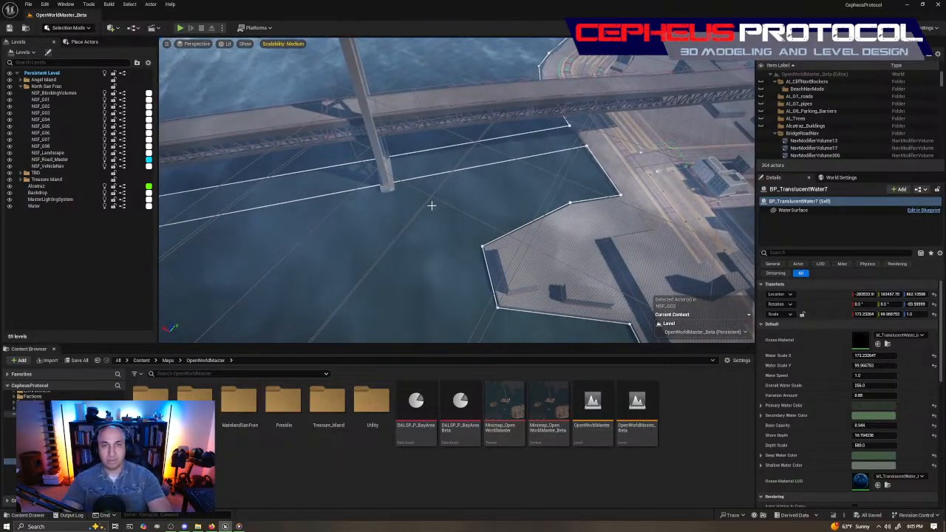
right_click_drag(469, 205, 549, 194)
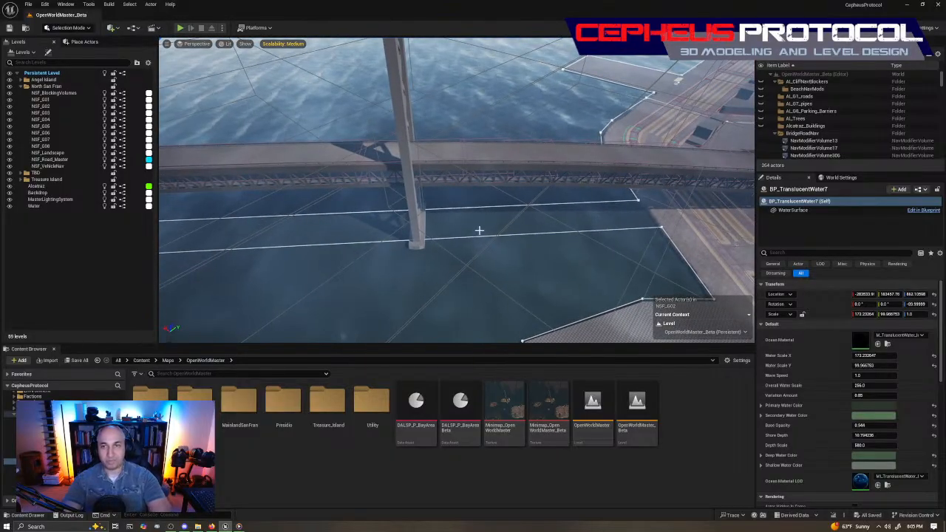
key("p")
mouse_move(516, 218)
right_mouse_down()
mouse_move(569, 203)
mouse_move(554, 215)
mouse_move(451, 177)
mouse_move(414, 181)
mouse_move(425, 173)
mouse_move(561, 230)
mouse_move(540, 200)
mouse_move(510, 259)
mouse_move(503, 222)
mouse_move(444, 206)
mouse_move(451, 222)
mouse_move(458, 199)
mouse_move(414, 222)
mouse_move(503, 230)
right_mouse_up()
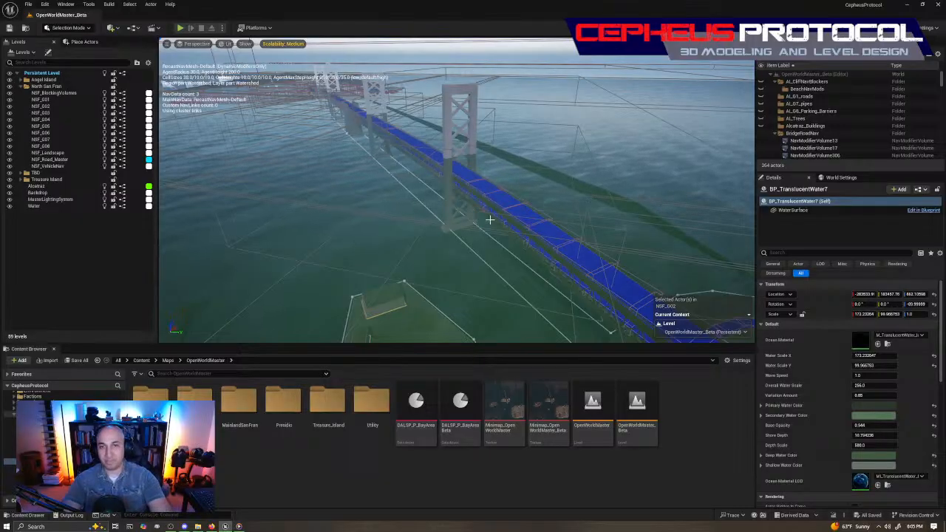
right_click_drag(456, 224, 591, 229)
right_click_drag(418, 96, 318, 103)
mouse_move(456, 224)
right_mouse_down()
mouse_move(428, 244)
mouse_move(373, 247)
mouse_move(347, 237)
mouse_move(351, 214)
mouse_move(333, 203)
mouse_move(288, 255)
mouse_move(463, 221)
right_mouse_up()
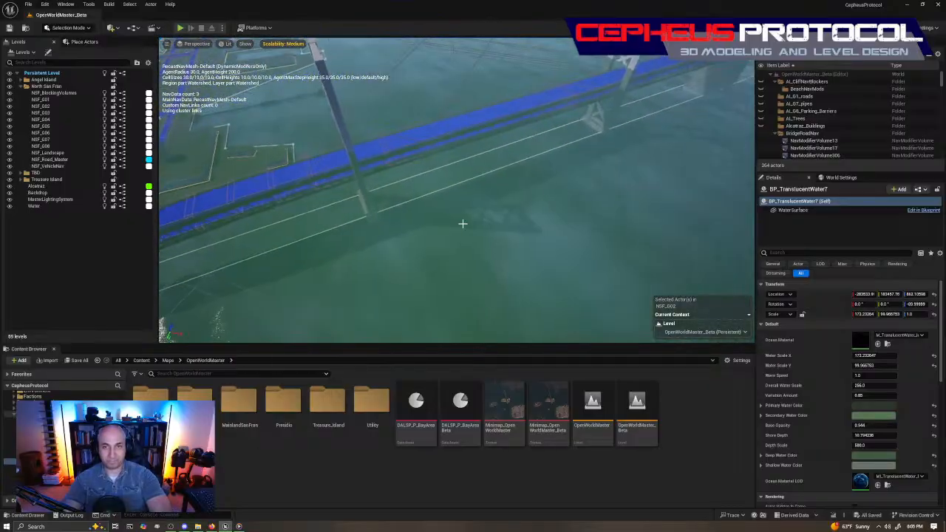
- Select the helicopter nav mesh bounds volume spanning the bridge near the city shore and inspect its extent
left_click(520, 162)
right_click_drag(520, 163, 466, 194)
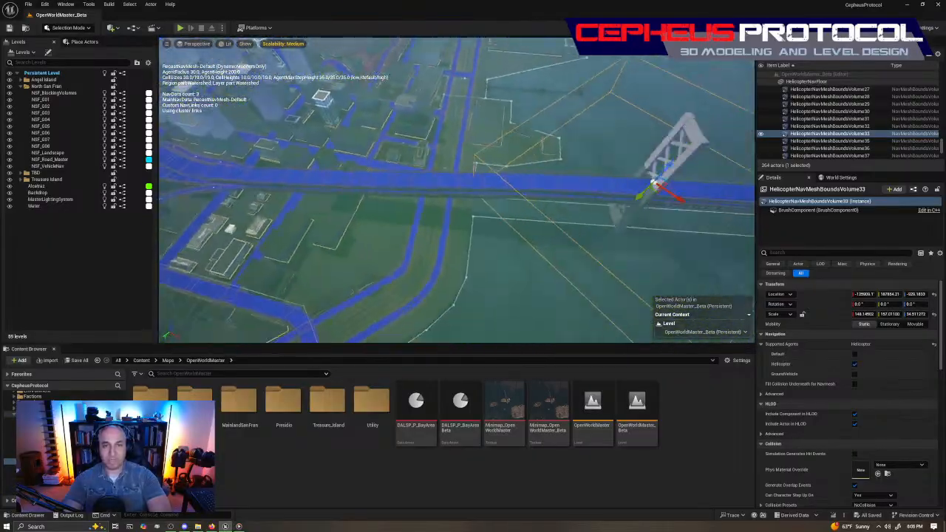
key("f")
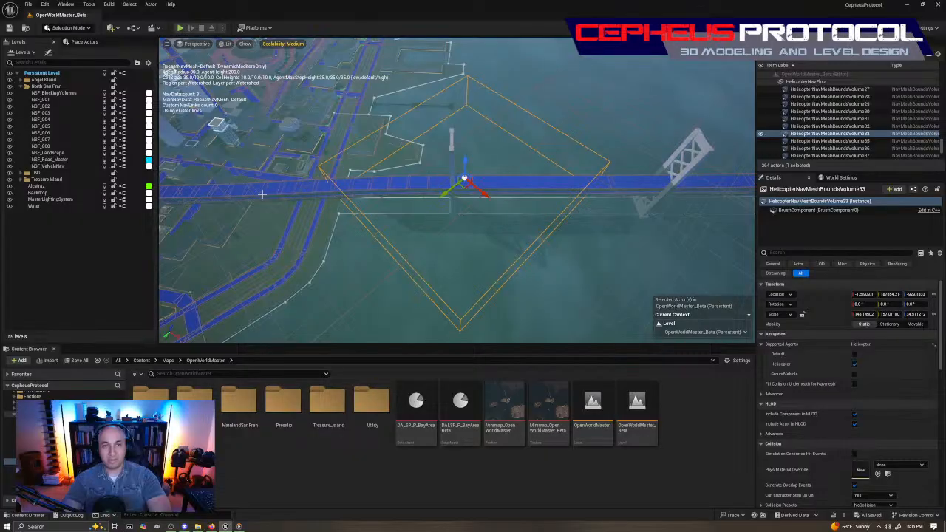
right_click_drag(348, 187, 388, 152)
scroll(766, 123, "down", 3)
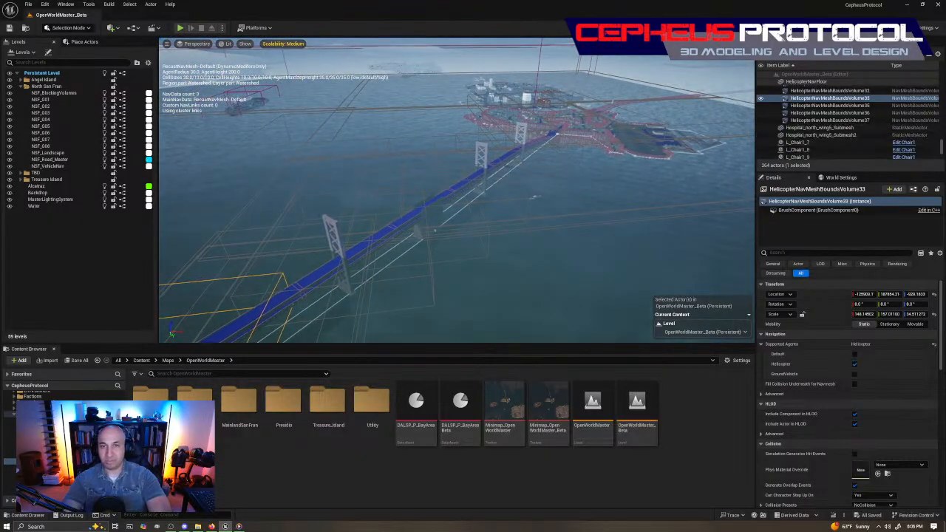
scroll(823, 127, "up", 10)
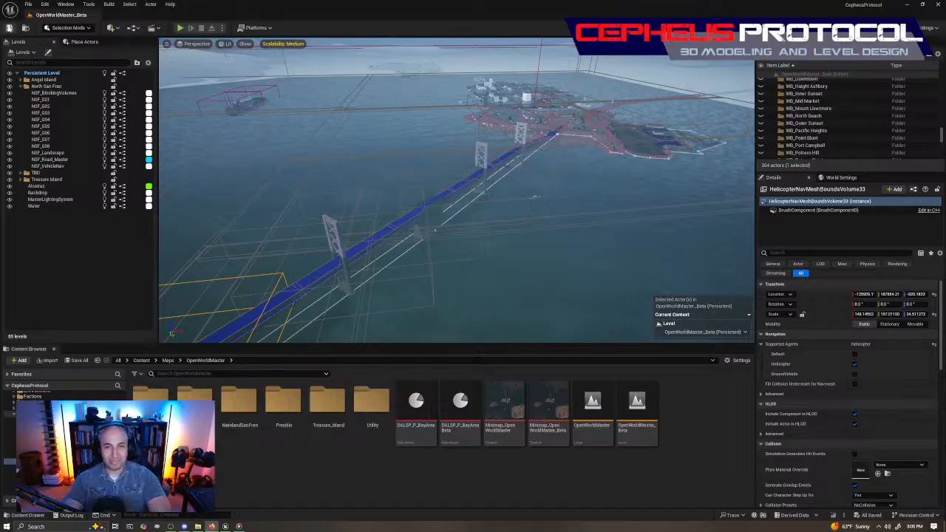
key("f")
key("w")
right_click_drag(552, 175, 552, 175)
key("s")
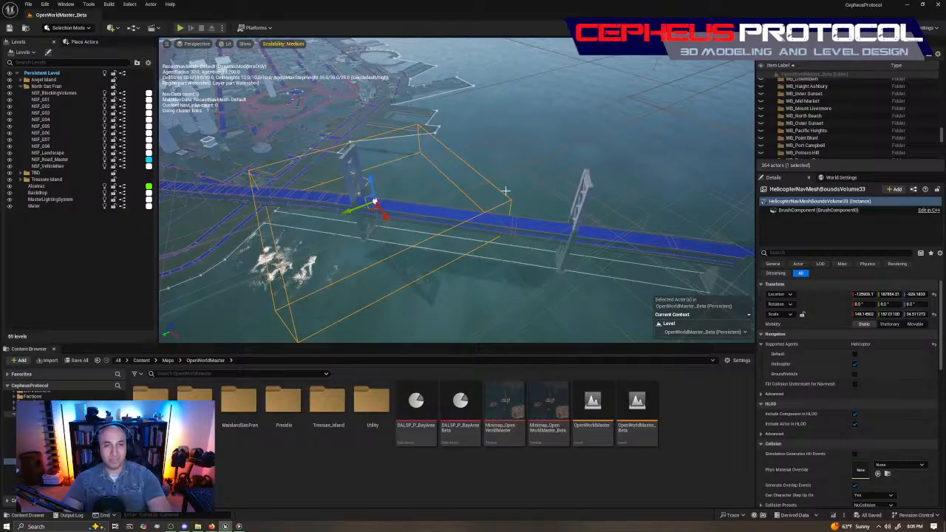
- Survey the navigation mesh along the coast and city roads, and hide it to examine the buildings and hillside streets
right_click_drag(521, 190, 517, 133)
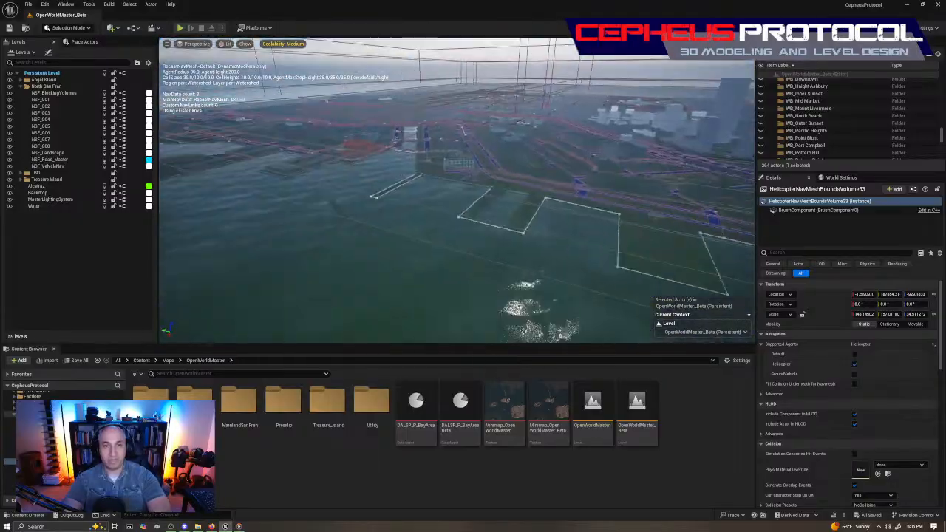
right_click_drag(457, 190, 411, 195)
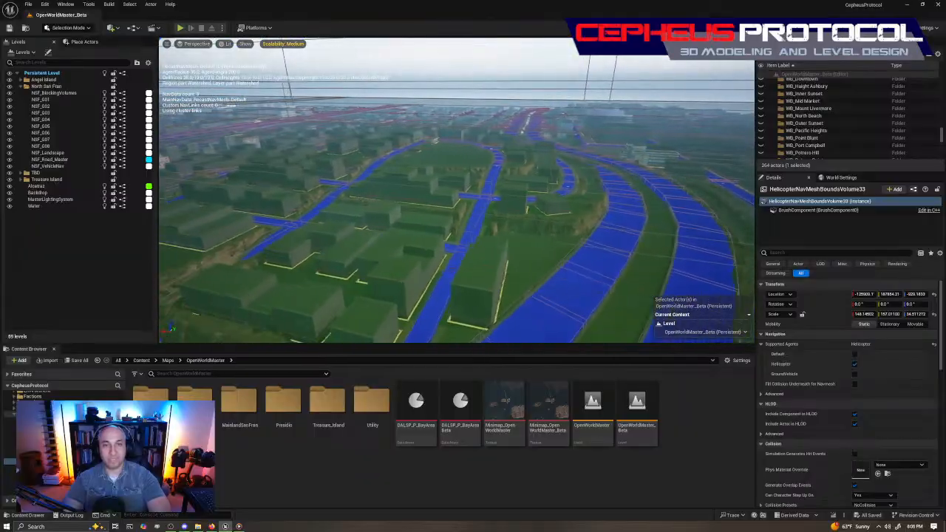
key("p")
right_click_drag(414, 231, 488, 225)
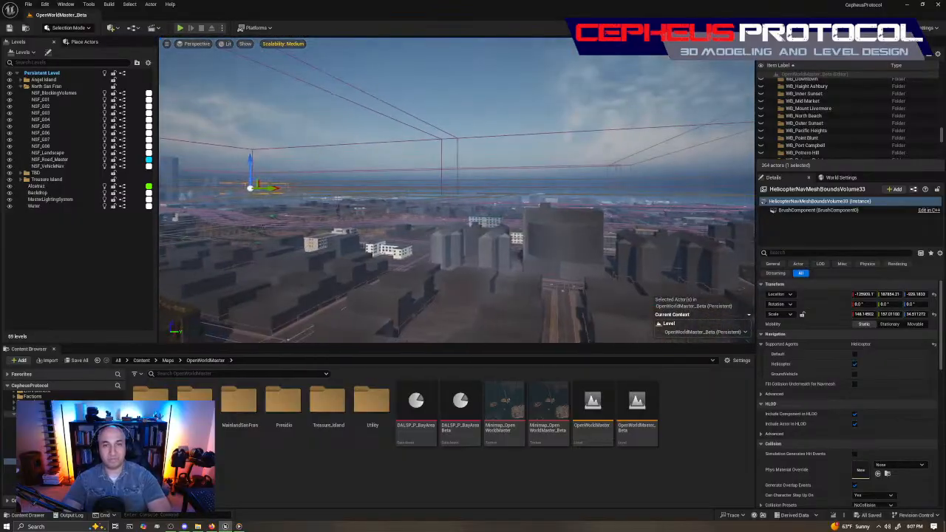
right_click_drag(457, 191, 413, 267)
right_click_drag(508, 180, 517, 183)
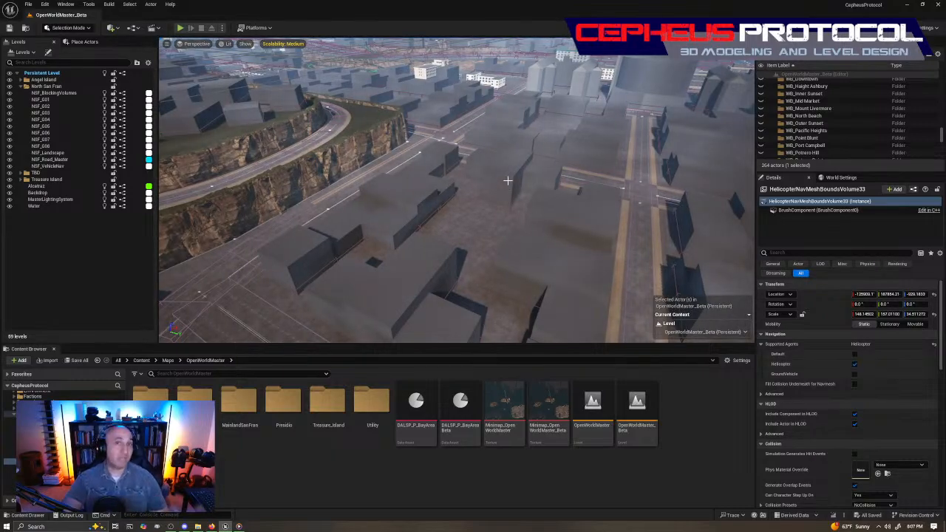
right_click_drag(508, 180, 477, 207)
mouse_move(540, 169)
right_mouse_down()
mouse_move(517, 171)
mouse_move(540, 169)
right_mouse_up()
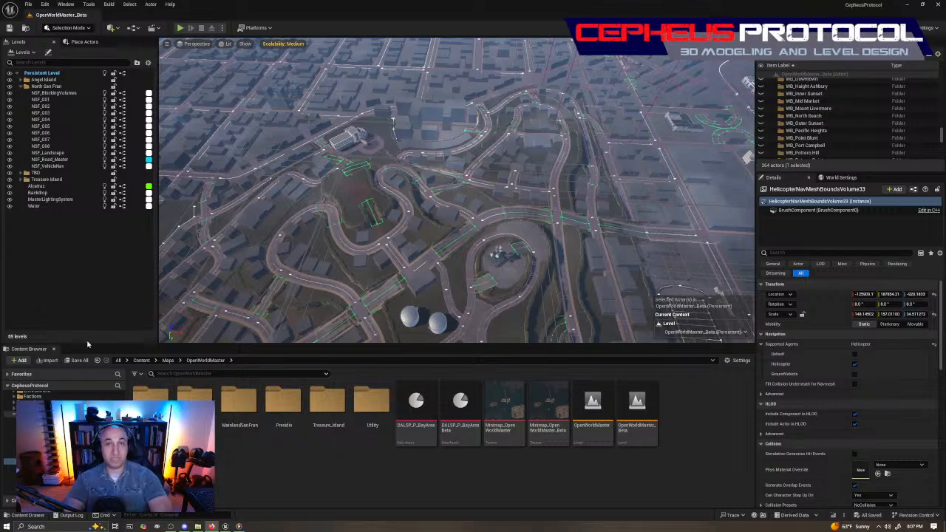
right_click_drag(498, 285, 746, 243)
key("w")
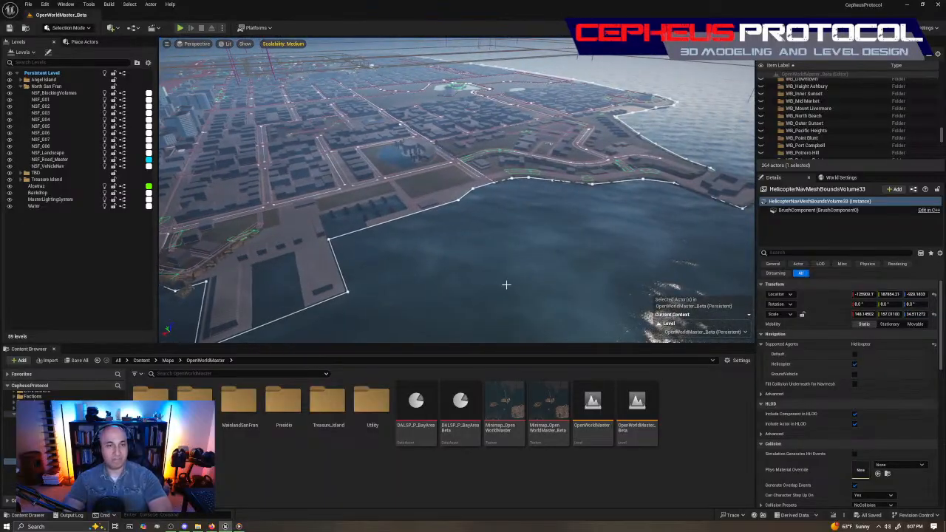
- Inspect the circular road area beside Coit Tower, comparing its pavement with the navigation mesh covering it
right_click_drag(482, 240, 562, 329)
key("w")
key("s")
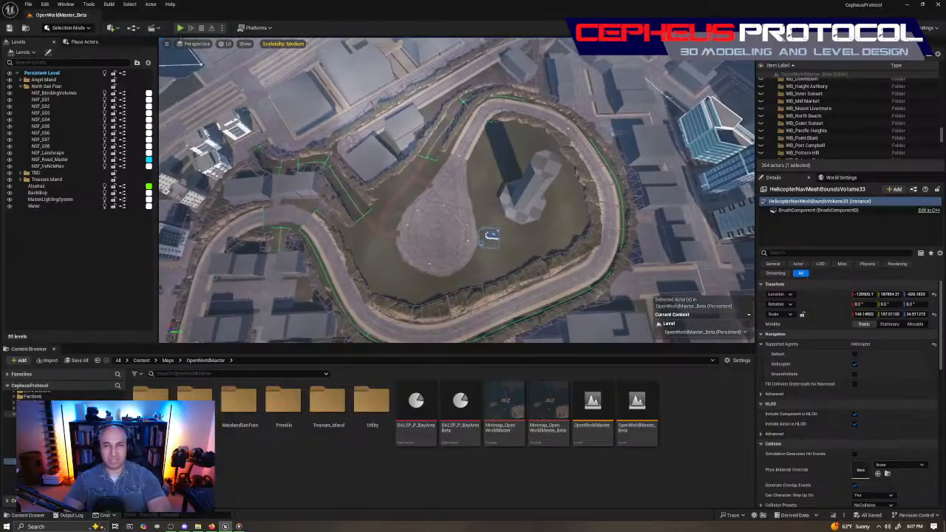
mouse_move(507, 264)
right_mouse_down()
mouse_move(498, 269)
mouse_move(519, 249)
right_mouse_up()
key("p")
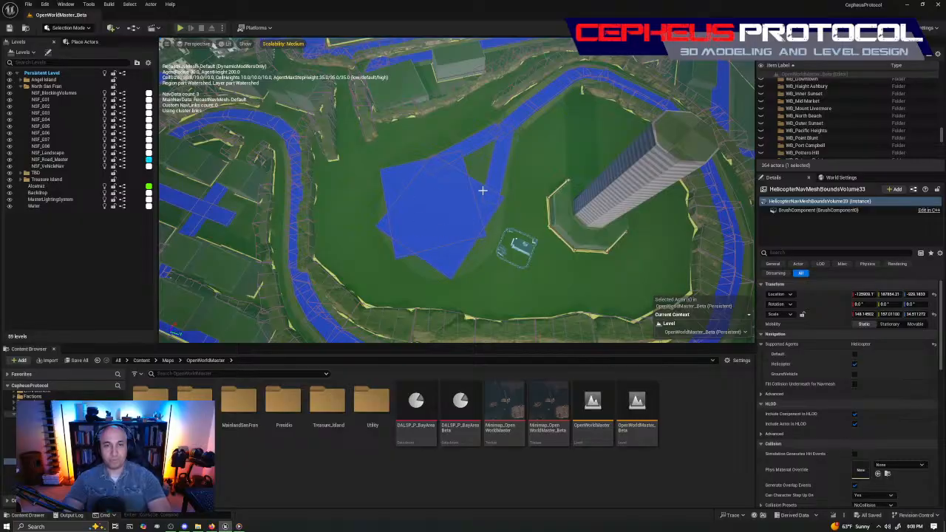
key("p")
key("w")
right_click_drag(482, 191, 525, 207)
key("s")
right_click_drag(506, 163, 454, 164)
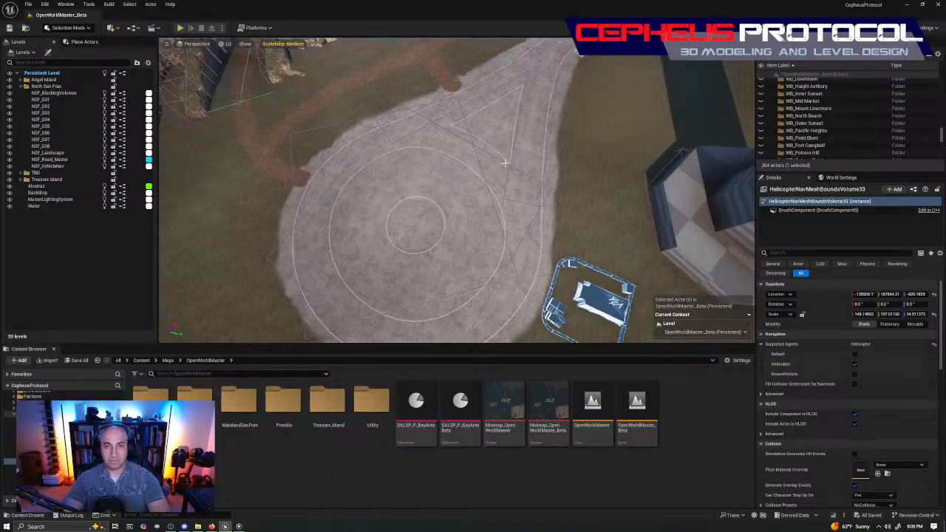
- With the navigation mesh displayed, delete the overlapping RoadNav267 and RoadNav268 modifier volumes covering the circular road area
left_click(507, 190)
key("p")
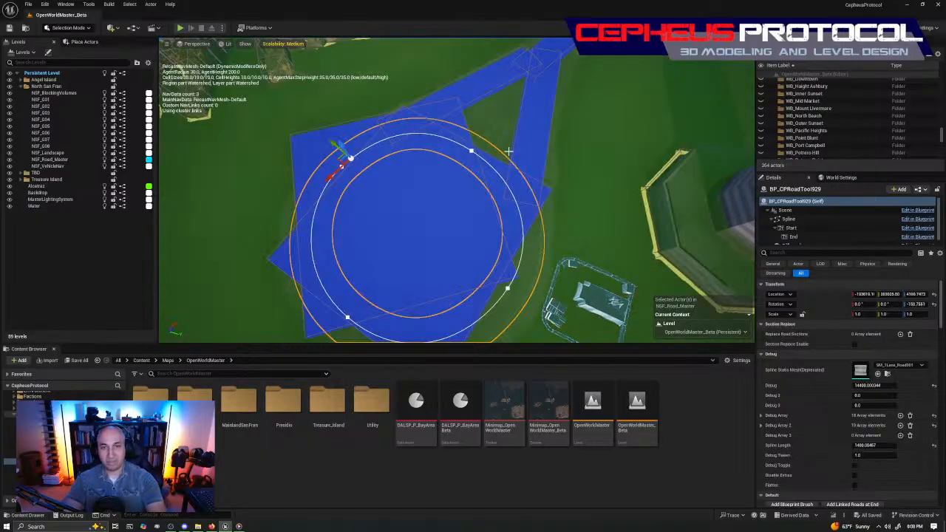
left_click(536, 177)
right_click_drag(462, 203, 620, 196)
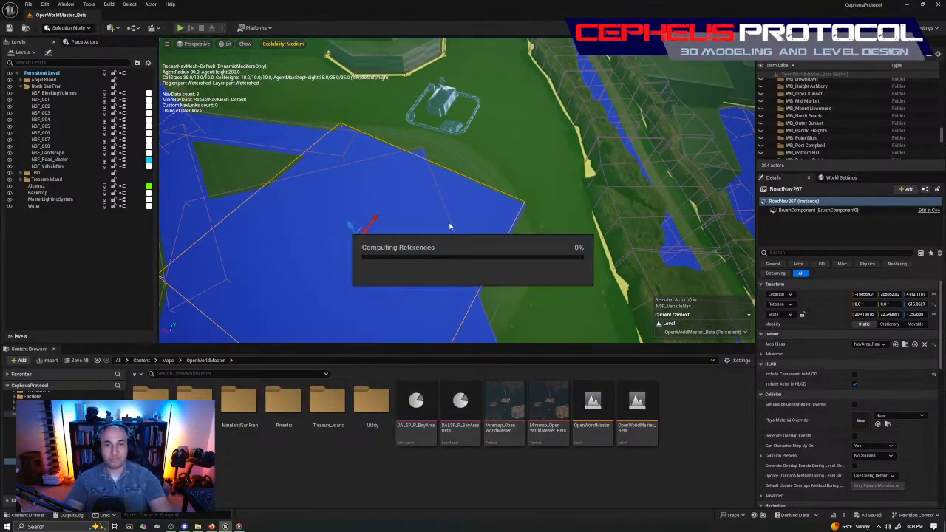
key("Escape")
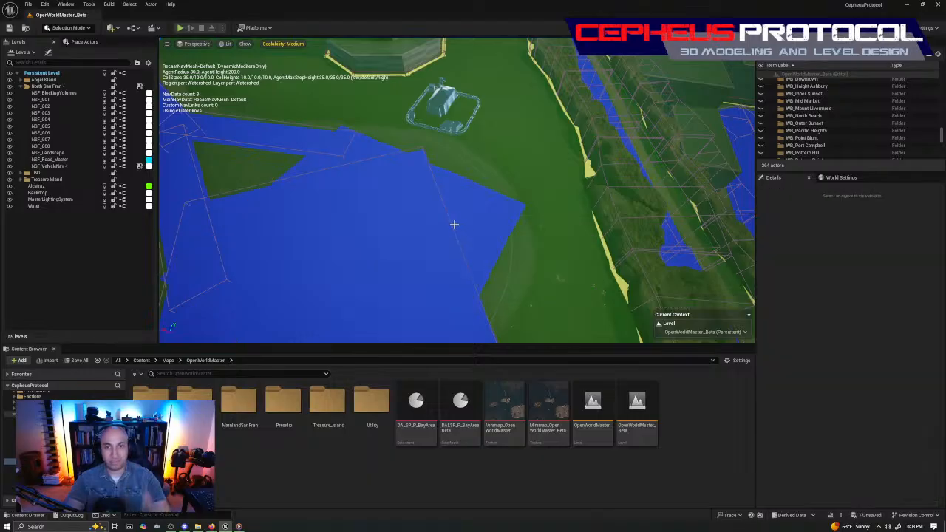
left_click(450, 220)
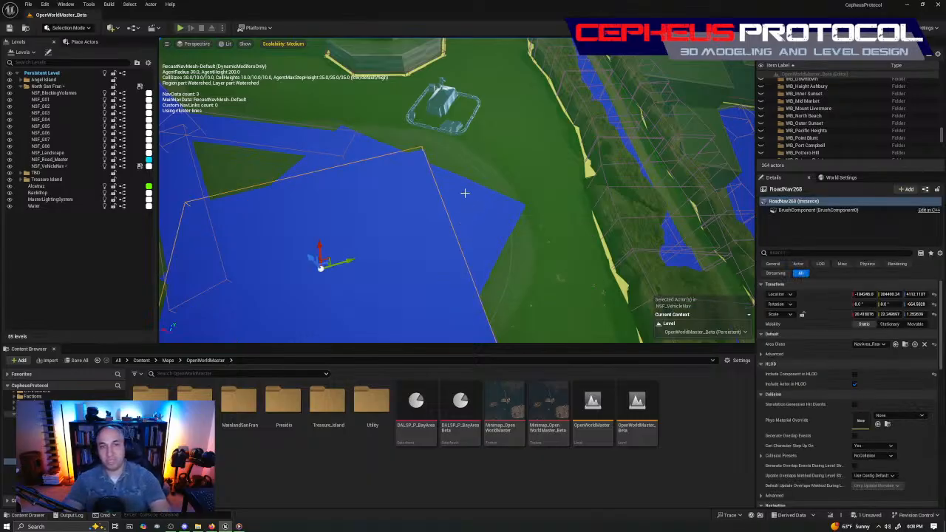
key("Delete")
- Select the RoadNav266 volume on the circle's approach road, hide the navigation mesh, and make NSF_VehicleNav the current level
left_click(362, 134)
right_click_drag(505, 176, 567, 161)
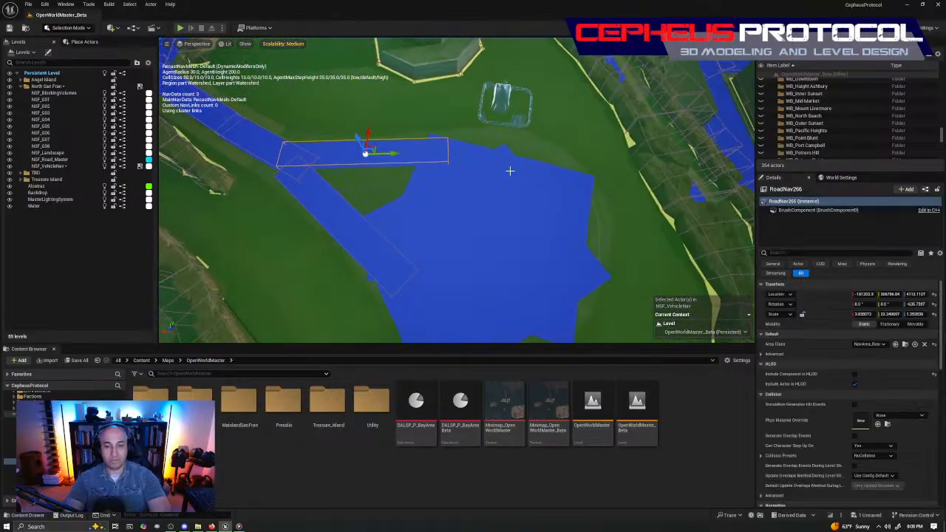
key("p")
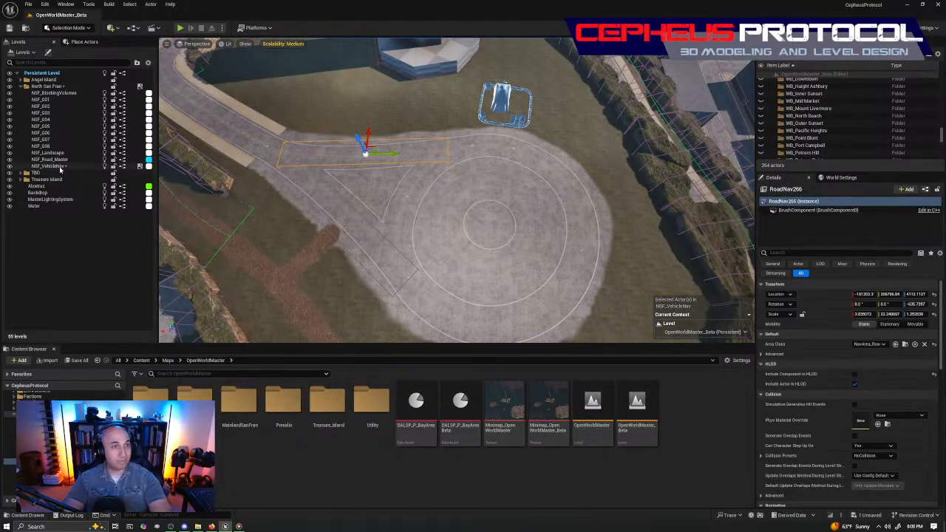
double_click(59, 166)
- Switch the viewport to the Top view and frame the circular road with the RoadNav266 volume beside Coit Tower
right_click_drag(365, 160, 376, 162)
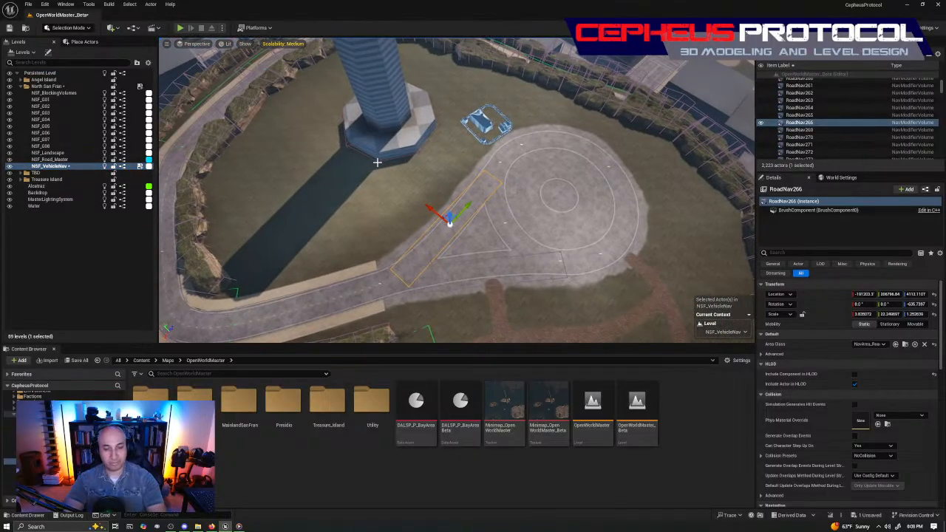
key("alt+j")
scroll(431, 161, "up", 5)
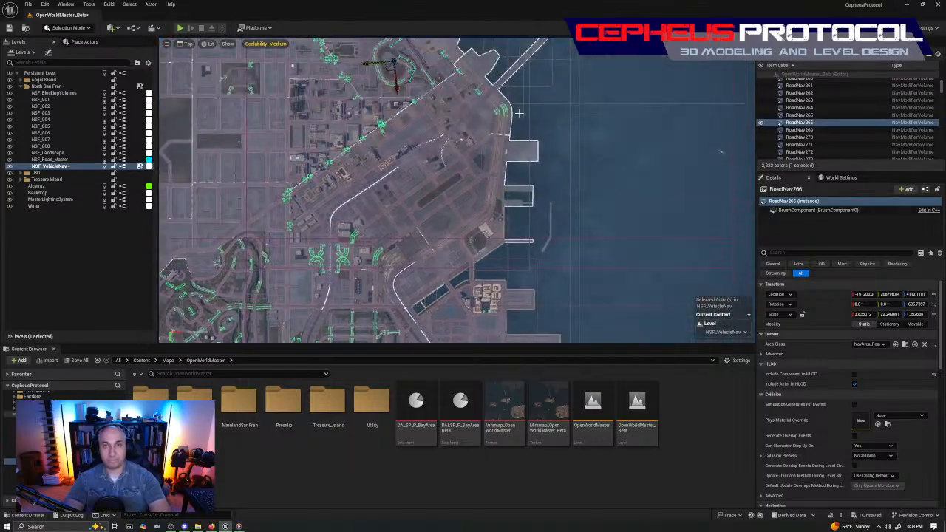
scroll(521, 114, "up", 10)
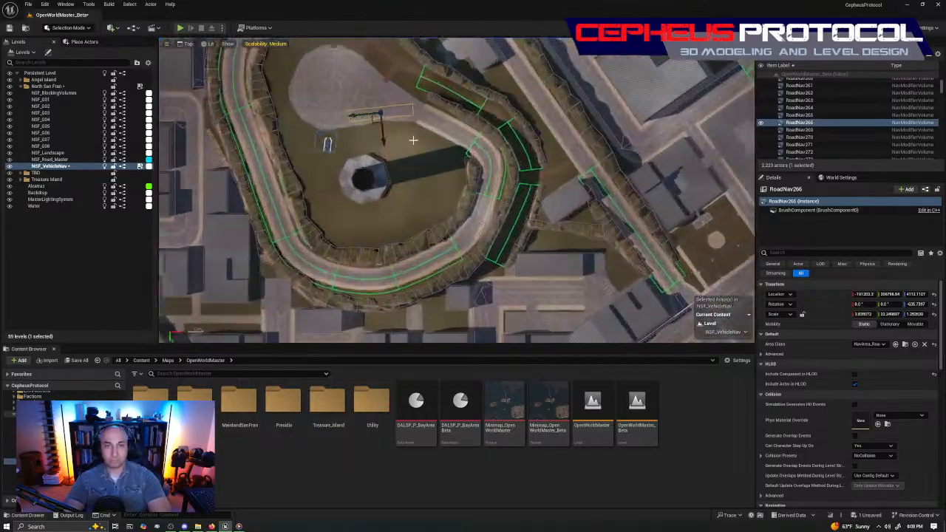
scroll(413, 140, "up", 3)
right_click_drag(391, 121, 461, 253)
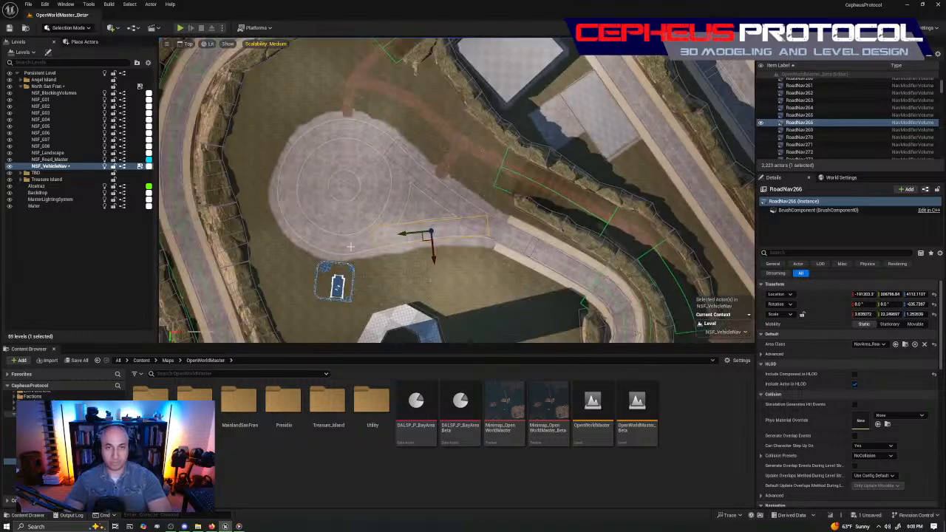
right_click_drag(467, 239, 525, 264)
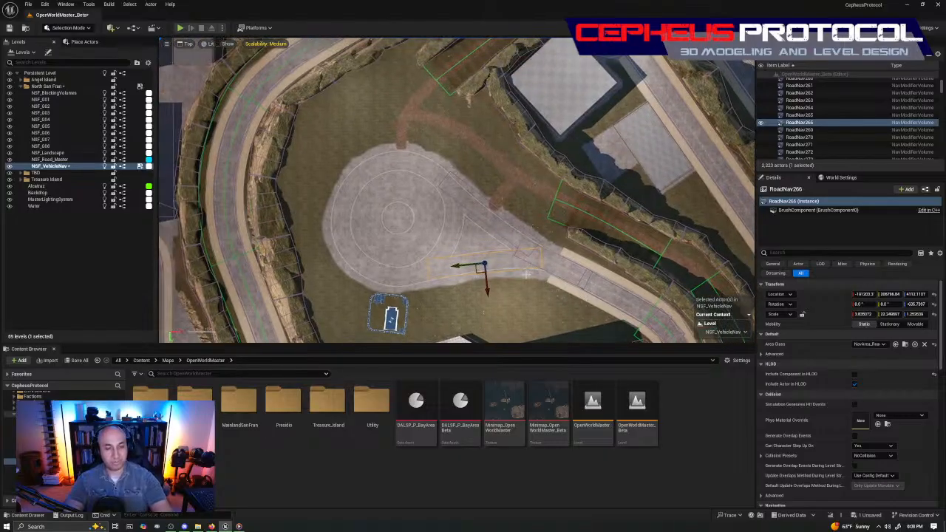
right_click_drag(440, 249, 484, 220)
right_click_drag(533, 261, 520, 224)
scroll(520, 224, "up", 2)
scroll(519, 223, "down", 6)
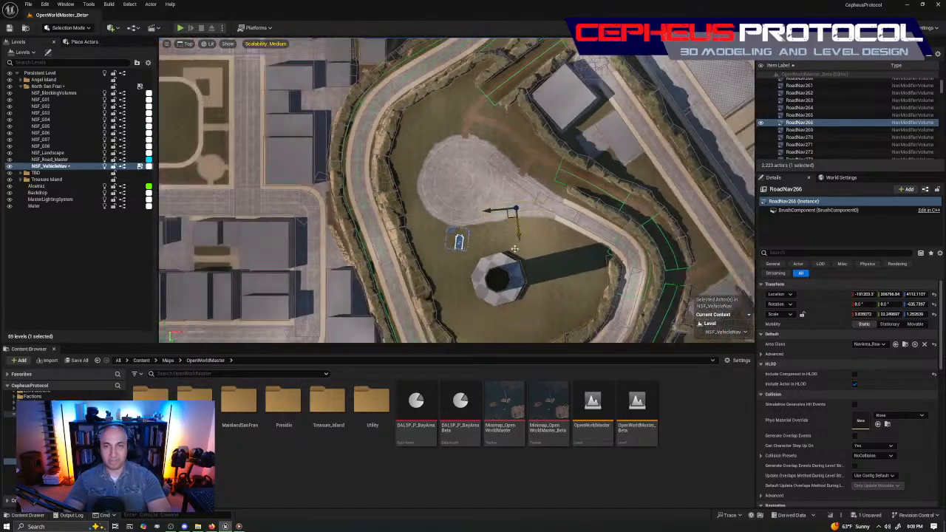
- Reselect the RoadNav266 volume on the circle's approach road and frame it up close
left_click(511, 252)
left_click(529, 265)
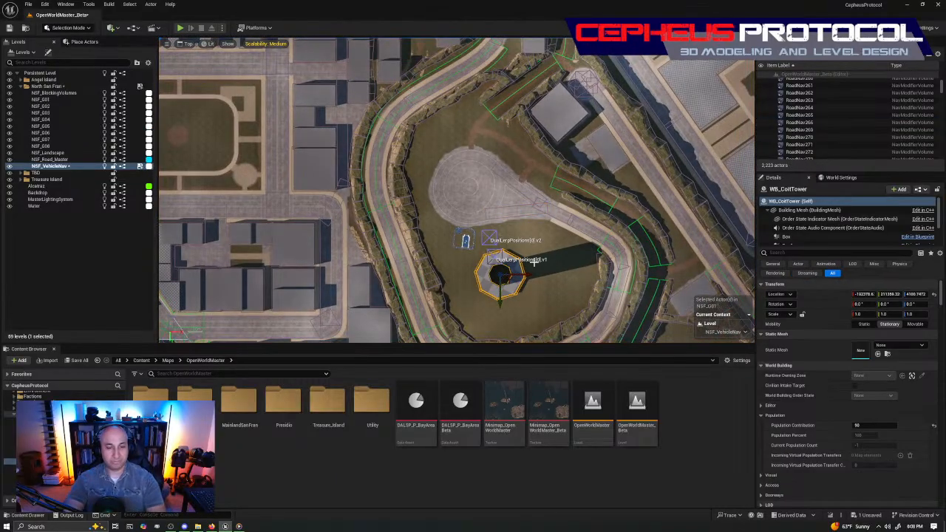
scroll(518, 252, "up", 5)
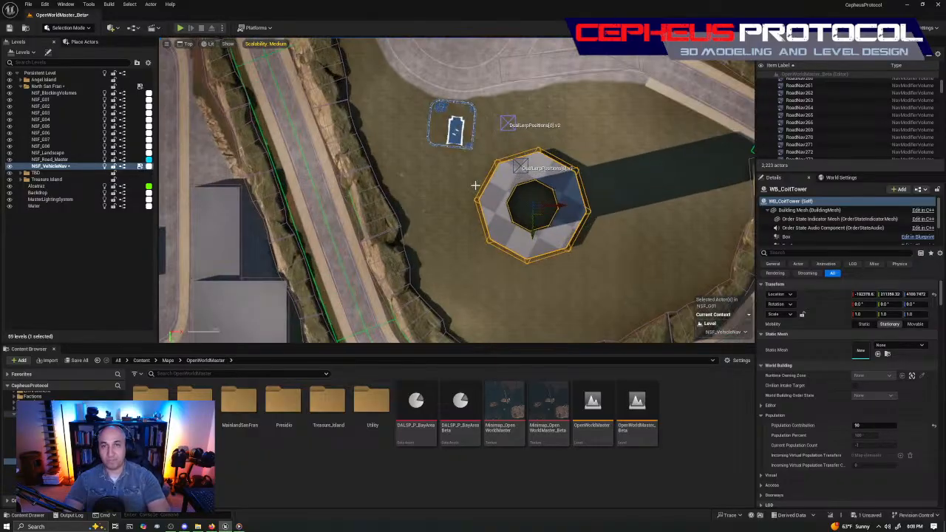
right_click_drag(482, 215, 442, 311)
scroll(442, 222, "up", 5)
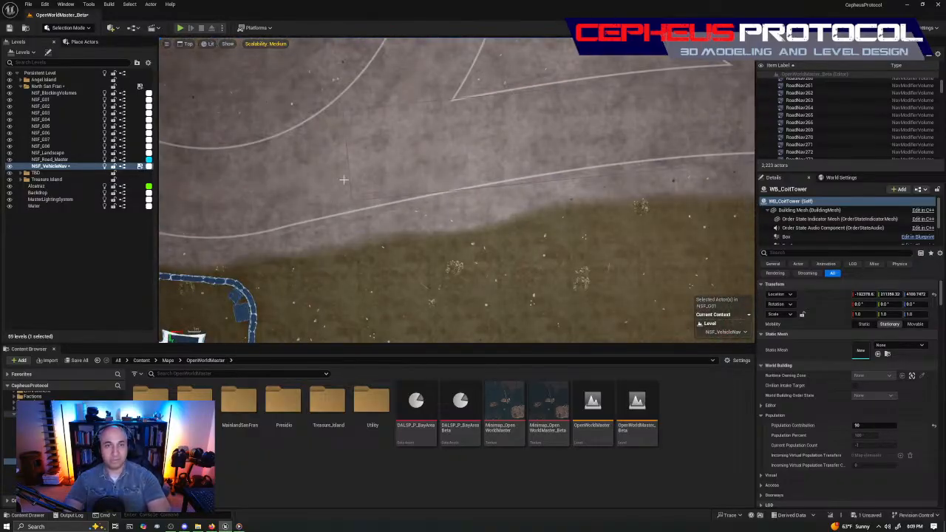
left_click(347, 163)
scroll(517, 184, "down", 6)
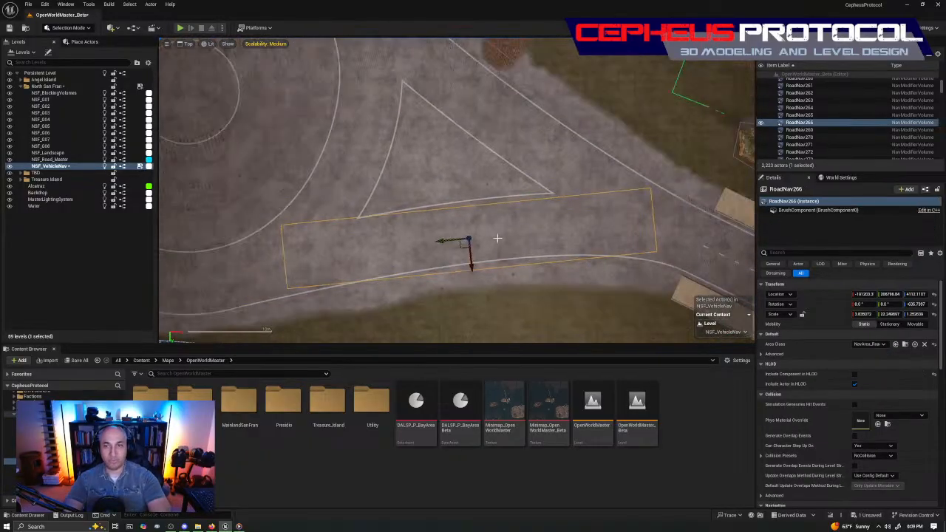
- Duplicate RoadNav266 along the lower approach lane, then shorten and rotate the copy to fit where the lane meets the circle
right_click_drag(487, 200, 531, 173)
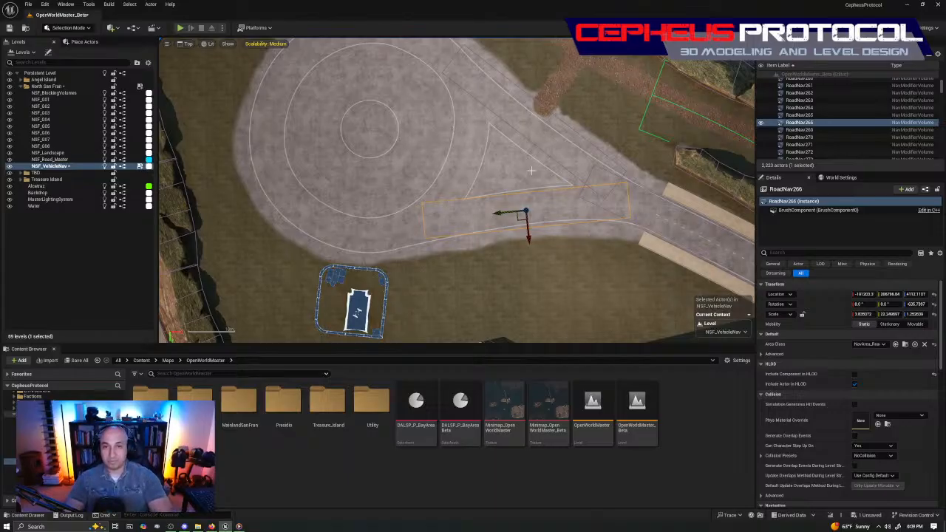
right_click_drag(530, 167, 598, 150)
left_click_drag(592, 187, 424, 201, "alt")
scroll(448, 155, "up", 3)
right_click_drag(448, 155, 410, 144)
key("r")
left_click_drag(351, 205, 463, 246)
key("w")
key("e")
key("w")
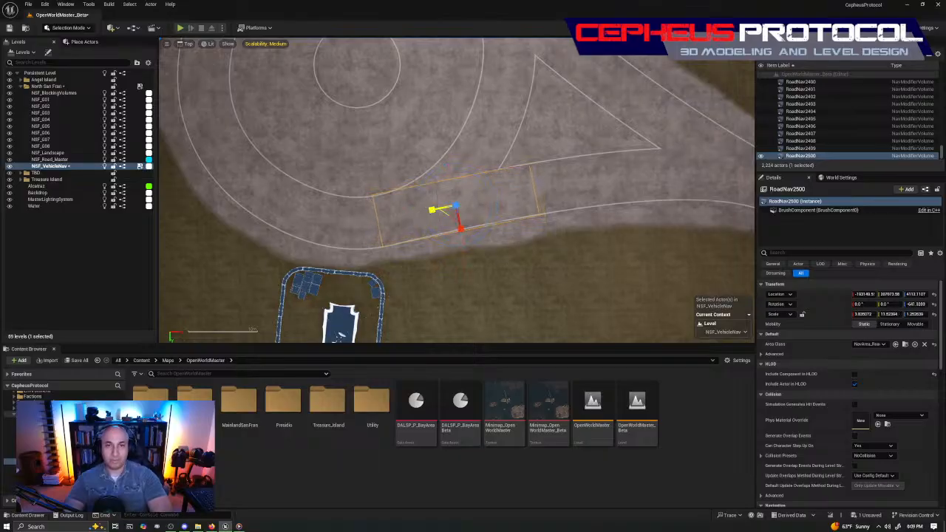
- Select RoadNav265 on the upper approach lane and shift it inward to line up with the road markings beside the triangular island
right_click_drag(488, 152, 599, 156)
right_click_drag(462, 125, 277, 251)
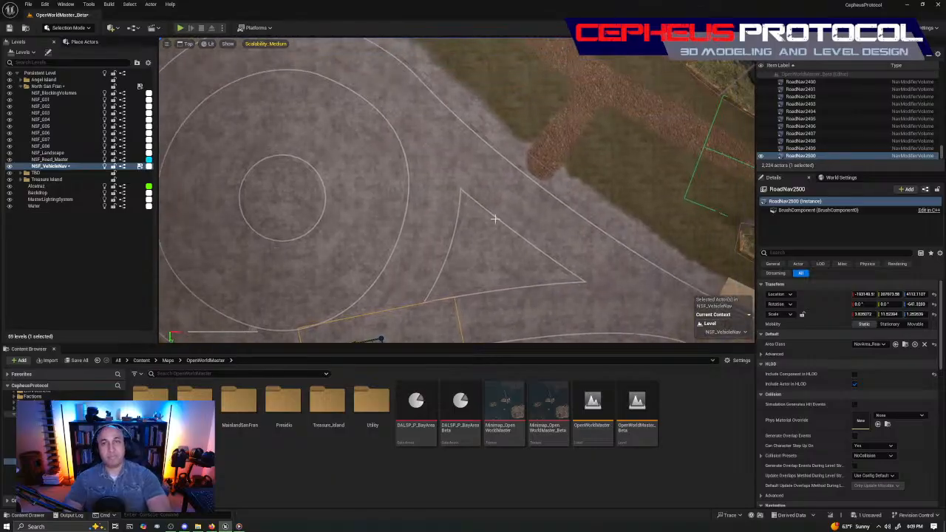
key("p")
right_click_drag(594, 189, 418, 99)
key("p")
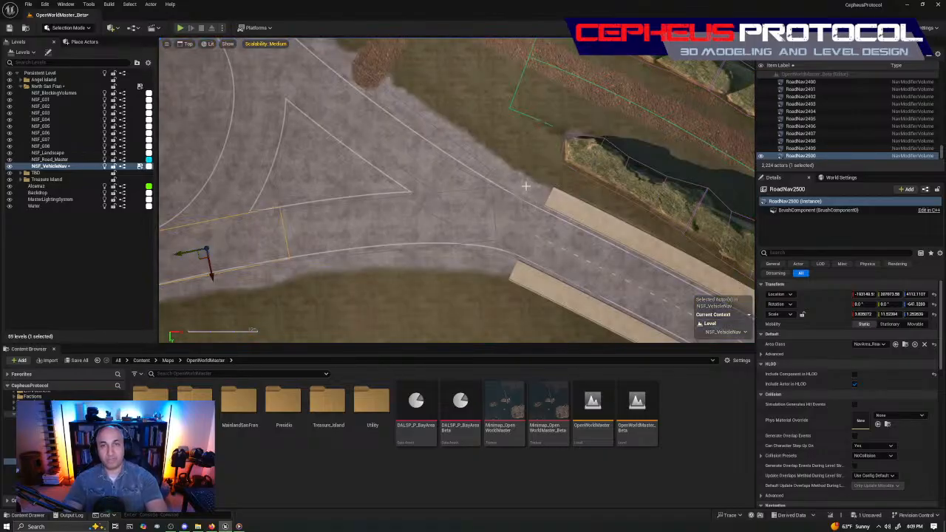
left_click(483, 181)
right_click_drag(466, 161, 501, 200)
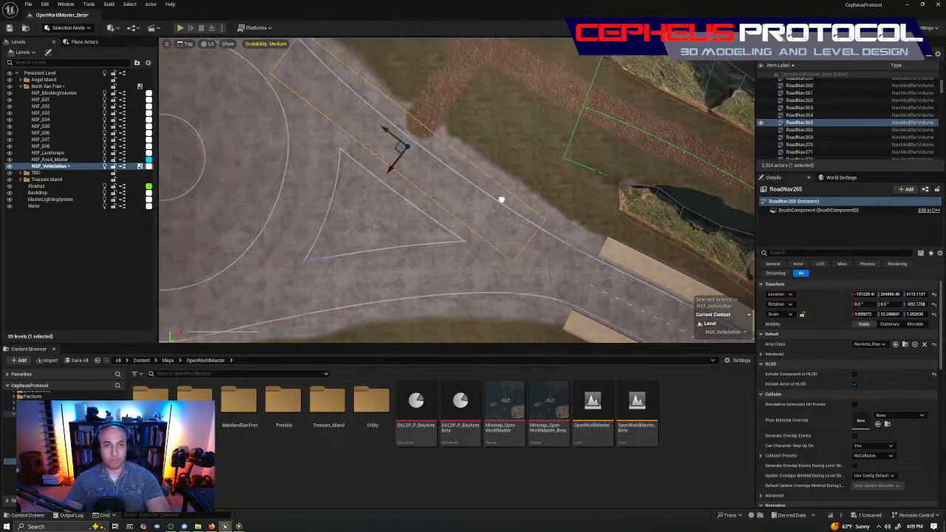
left_click_drag(388, 187, 402, 196)
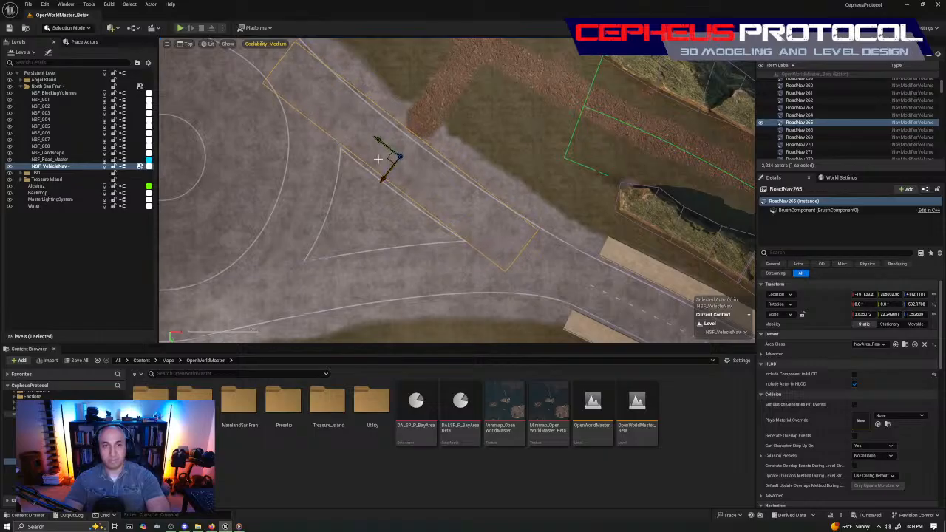
left_click(439, 166)
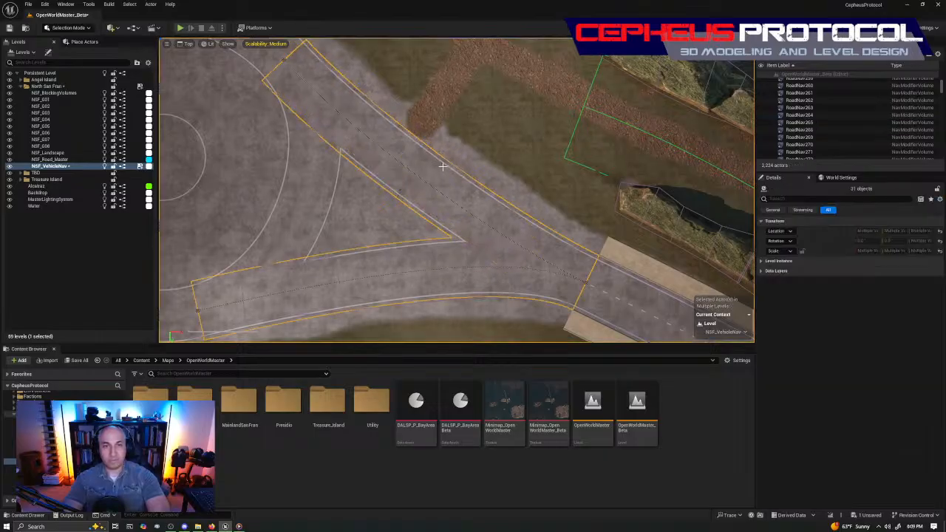
left_click(468, 178)
left_click_drag(381, 140, 397, 153)
right_click_drag(591, 171, 501, 193)
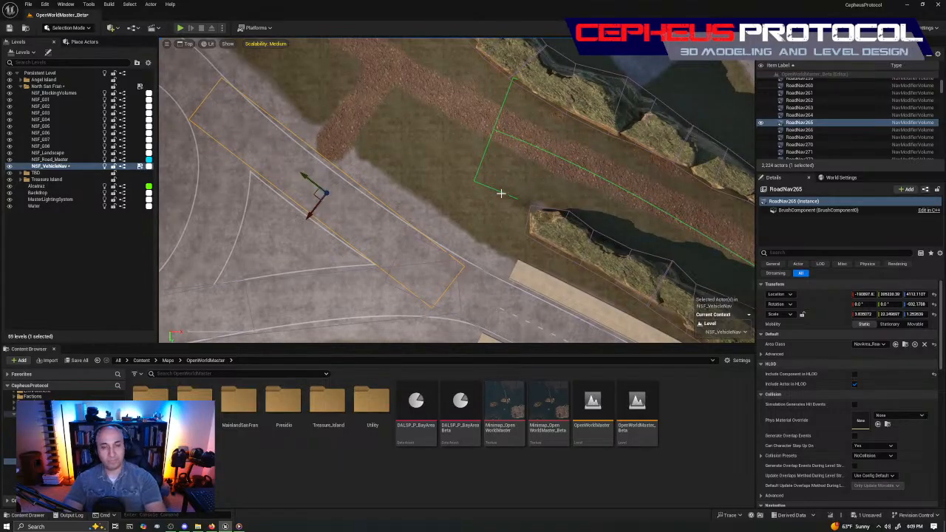
- Display the navigation mesh over the approach junction, examine the coverage around RoadNav265, and hide the mesh again
key("p")
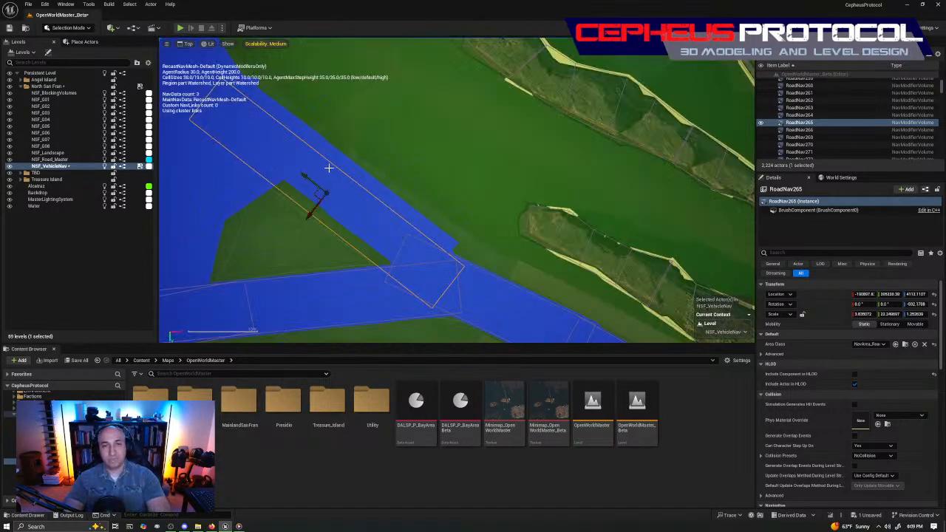
right_click_drag(480, 252, 470, 160)
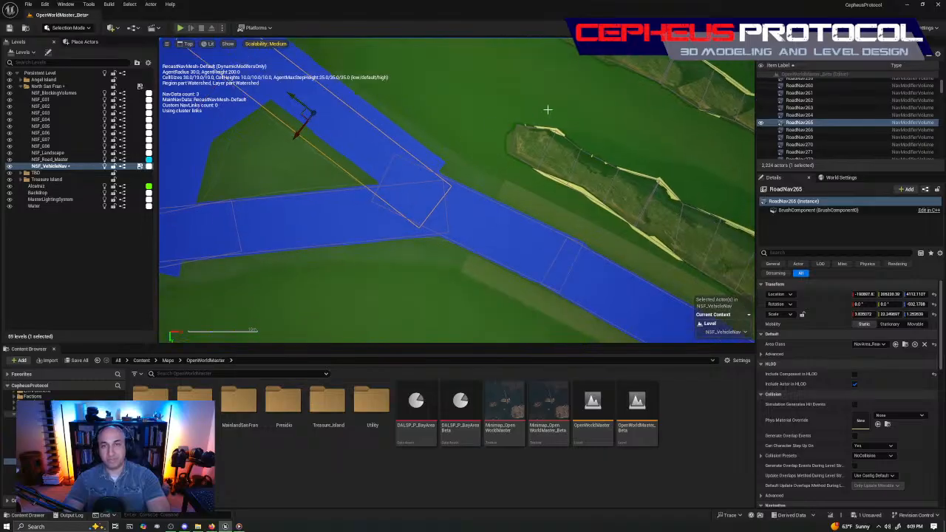
right_click_drag(446, 128, 530, 209)
key("r")
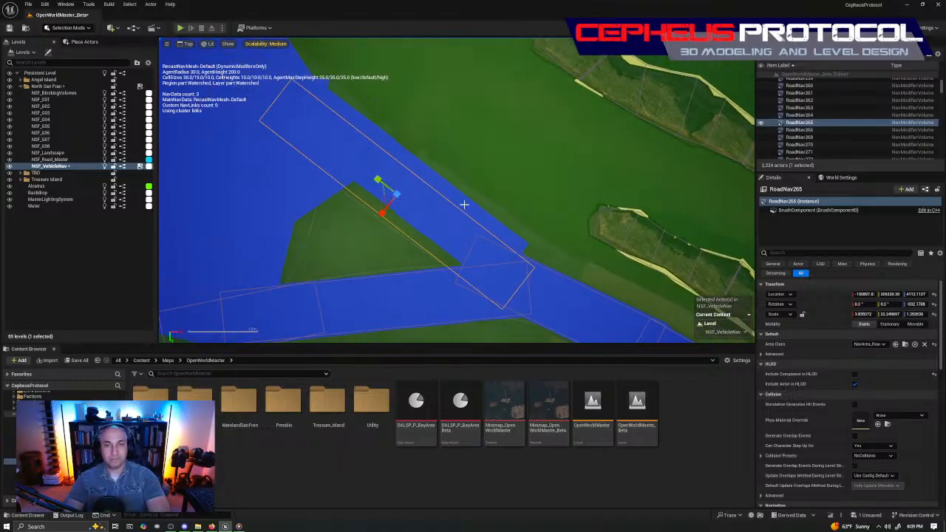
right_click_drag(470, 200, 471, 220)
key("w")
key("p")
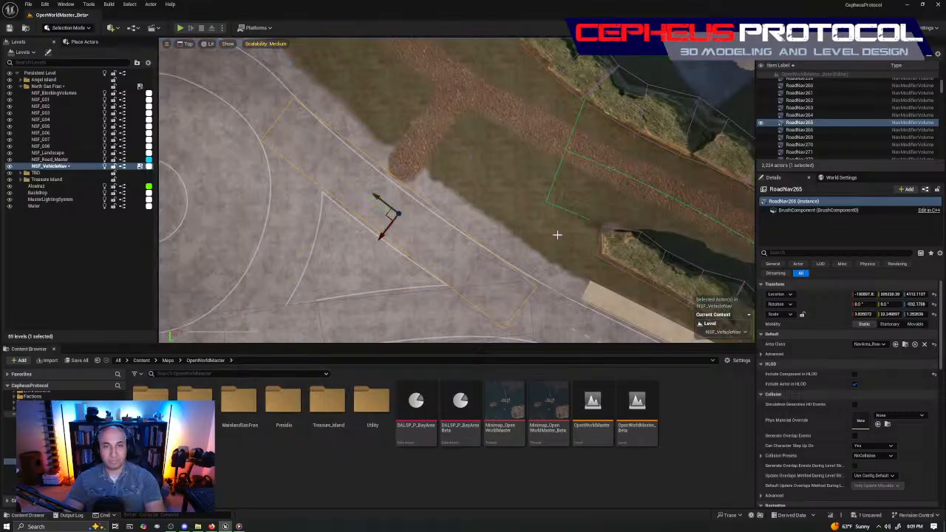
- Duplicate RoadNav2500 from the circle's lower entrance and rotate the copy towards the curve beside the triangular island
right_click_drag(612, 179, 707, 156)
scroll(583, 190, "down", 2)
right_click_drag(456, 224, 550, 176)
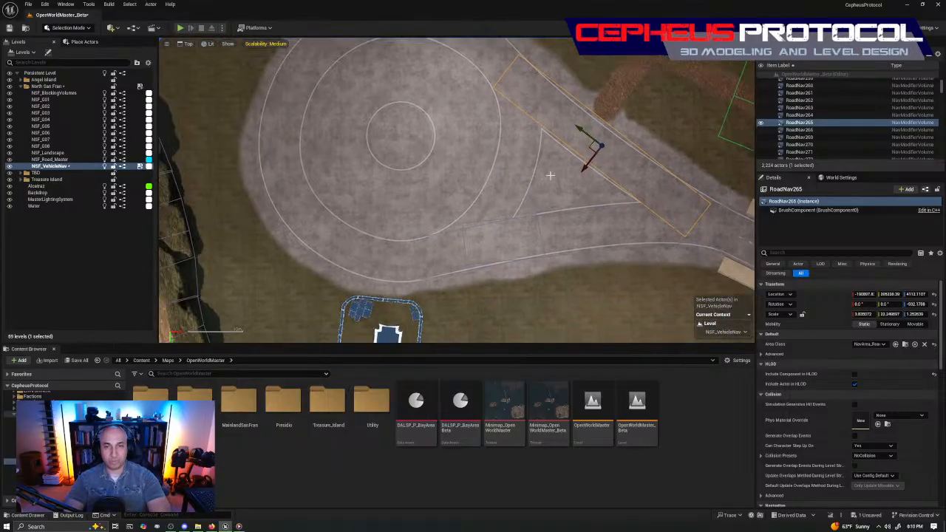
left_click(465, 237)
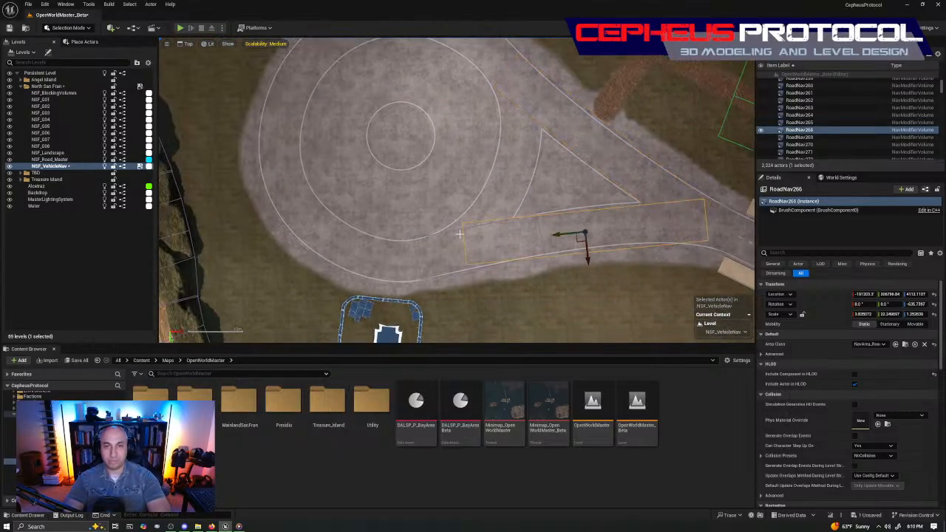
left_click(455, 261)
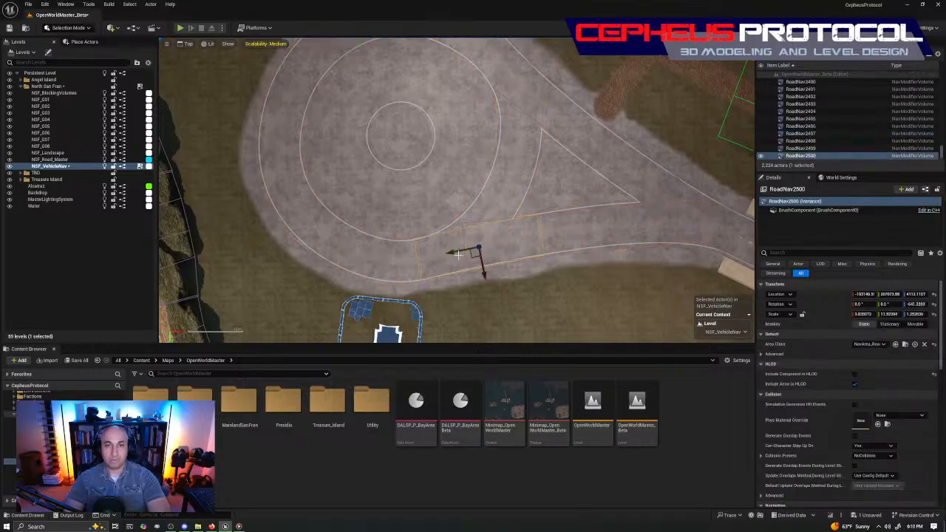
left_click_drag(516, 164, 513, 116, "alt")
scroll(515, 115, "up", 3)
right_click_drag(515, 115, 549, 218)
key("e")
left_click_drag(528, 211, 541, 174)
right_click_drag(539, 226, 539, 141)
- Move and rotate RoadNav2501 to follow the circular lane at the triangular island's lower corner
key("w")
left_click_drag(522, 93, 466, 261)
right_click_drag(494, 259, 531, 130)
key("e")
left_click_drag(519, 150, 460, 214)
key("w")
key("w")
right_click_drag(573, 199, 538, 306)
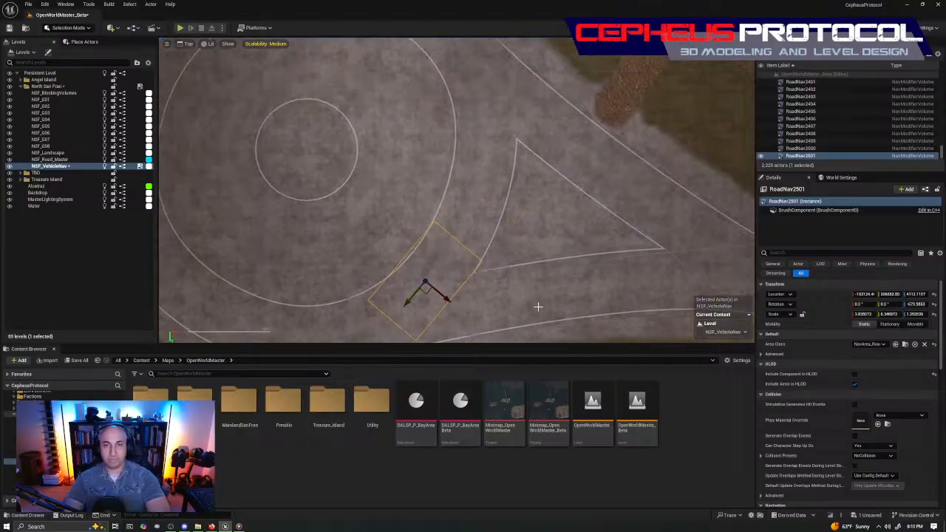
- Duplicate RoadNav2501 further up the circular lane beside the triangular island and frame the copy
left_click_drag(425, 288, 486, 199, "alt")
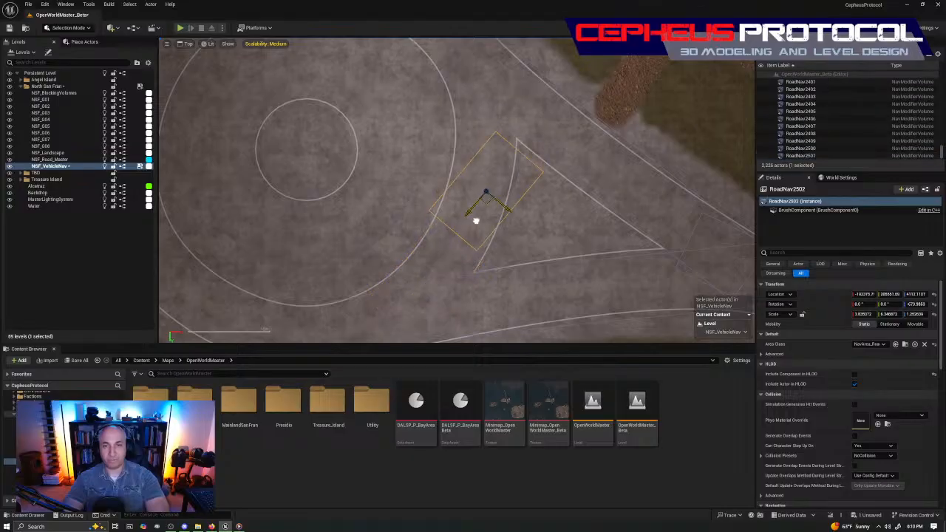
right_click_drag(526, 255, 573, 184)
scroll(559, 201, "up", 6)
right_click_drag(493, 198, 522, 228)
scroll(524, 190, "down", 9)
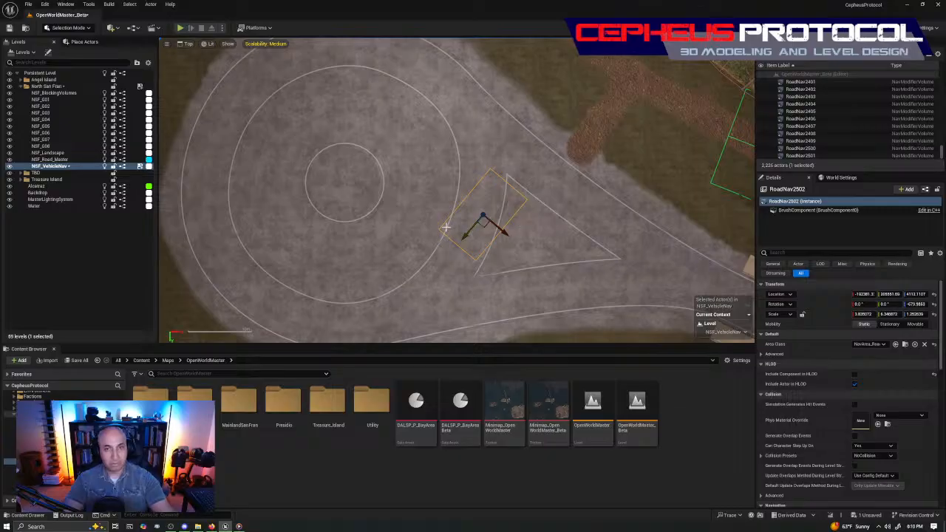
right_click_drag(445, 222, 495, 209)
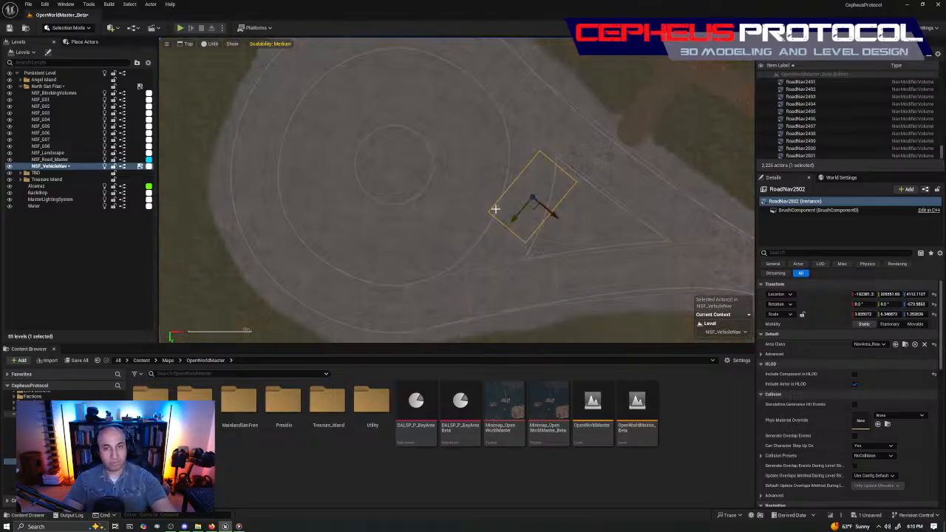
key("f")
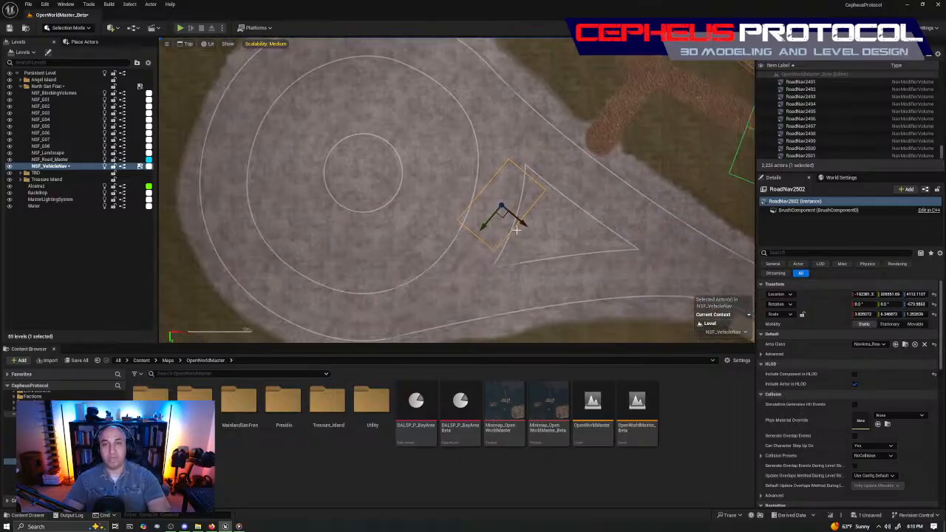
- Switch the viewport to Unlit, then rotate and reposition RoadNav2502 along the circular lane at the island's upper corner
key("alt+3")
right_click_drag(478, 209, 488, 239)
key("e")
left_click_drag(536, 226, 500, 141)
key("w")
left_click_drag(501, 137, 502, 137)
right_click_drag(531, 200, 538, 129)
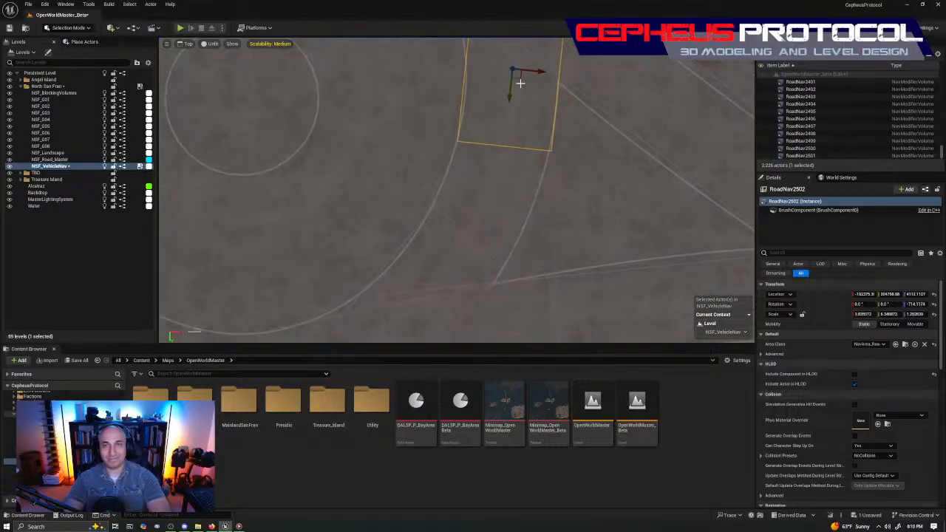
- Duplicate RoadNav2502 into the gap before RoadNav2501, then shorten and rotate the copy to follow the lane's curve
left_click(547, 96)
left_click(557, 102)
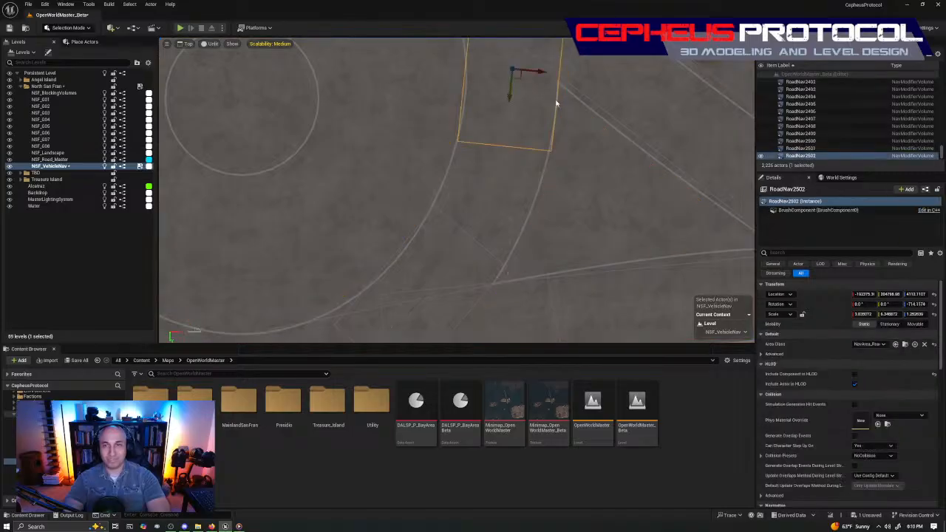
left_click_drag(520, 81, 479, 198, "alt")
key("e")
key("w")
key("r")
key("e")
mouse_move(536, 198)
left_mouse_down()
mouse_move(532, 213)
mouse_move(523, 211)
left_mouse_up()
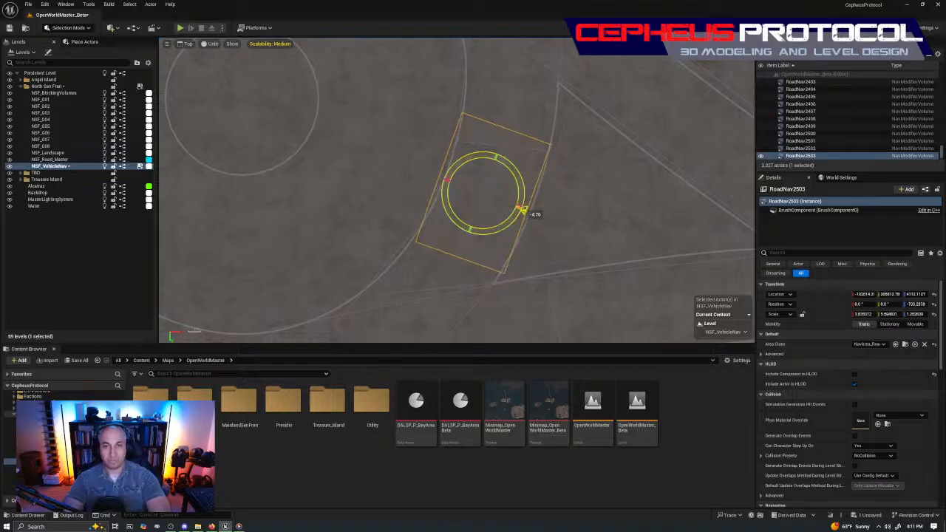
key("w")
- Duplicate a short road nav volume from the circle's entrance onto the circular lane above the small fenced building
right_click_drag(442, 254, 513, 150)
scroll(514, 149, "down", 3)
left_click(398, 216)
right_click_drag(445, 276, 630, 234)
left_click_drag(559, 236, 406, 259, "ctrl+alt")
right_click_drag(590, 214, 490, 200)
- Rotate RoadNav2504 nearly horizontal and position it between the lane lines directly above the small fenced building
key("e")
left_click_drag(433, 180, 452, 195)
key("w")
left_click_drag(372, 208, 406, 186)
key("e")
key("w")
left_click_drag(390, 222, 416, 207)
key("w")
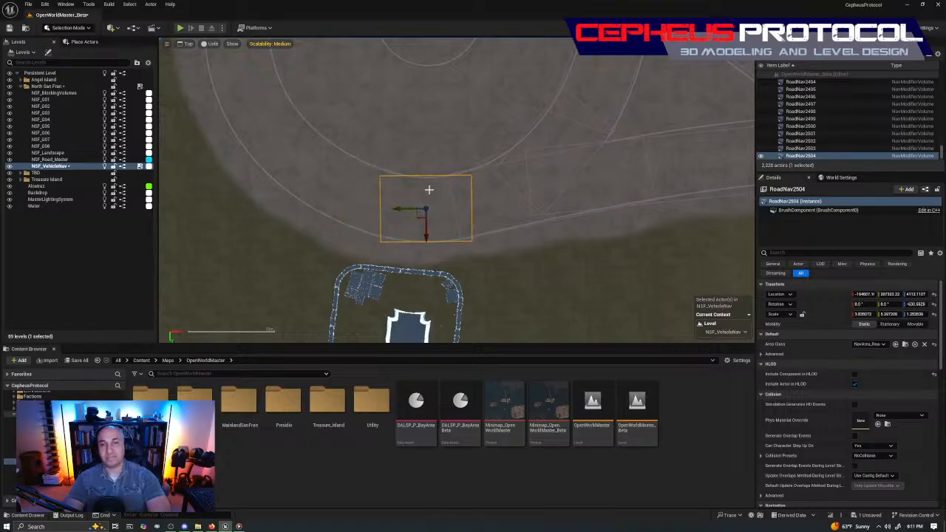
- Duplicate RoadNav2504 clockwise along the circular lane, rotate the copy about 25 degrees, and fit it between the lane lines
right_click_drag(406, 235, 545, 225)
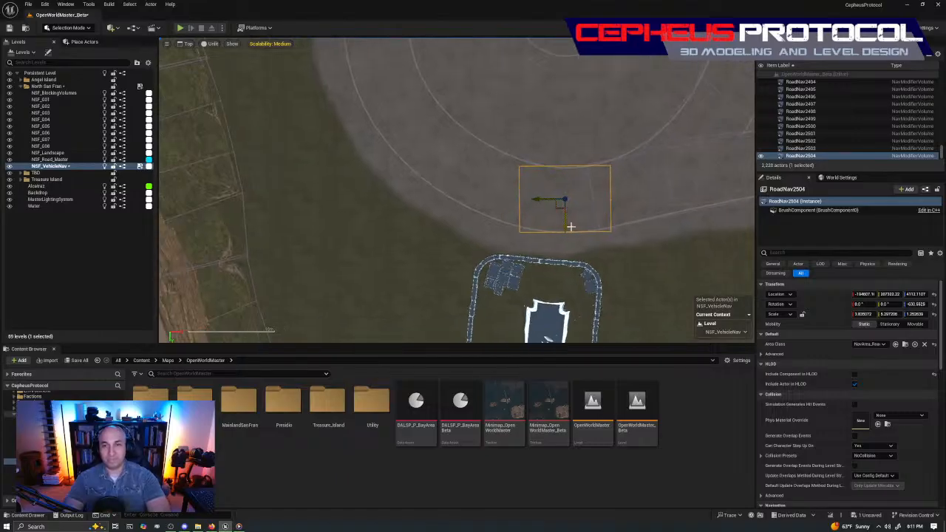
left_click_drag(558, 208, 483, 182, "alt")
right_click_drag(597, 170, 535, 195)
key("e")
left_click_drag(465, 187, 466, 209)
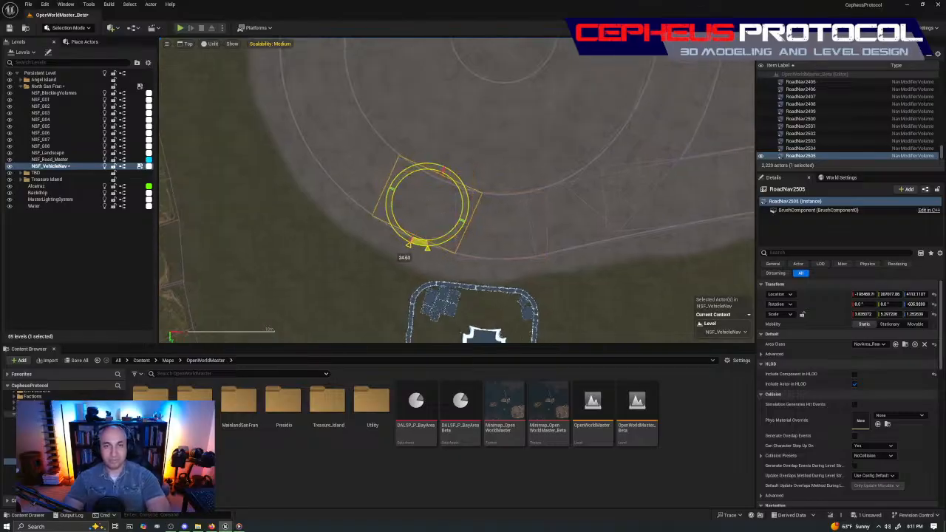
key("w")
left_click_drag(411, 197, 420, 202)
- Duplicate RoadNav2505 further clockwise onto the lower-left curve, then rotate and position the copy to follow the lane
right_click_drag(538, 199, 597, 250)
left_click_drag(491, 261, 417, 212, "alt")
key("e")
right_click_drag(506, 222, 487, 197)
left_click_drag(448, 174, 377, 219)
key("w")
left_click_drag(400, 189, 387, 220)
key("e")
key("w")
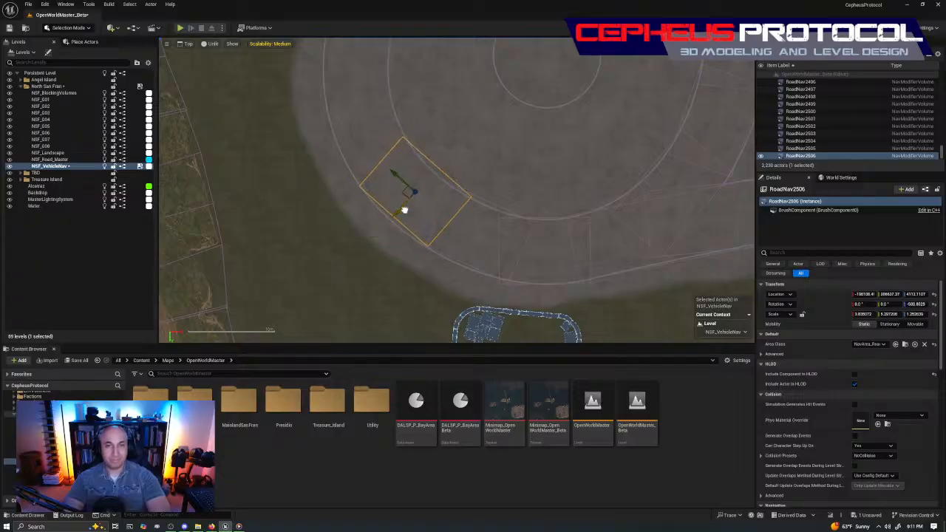
- Duplicate RoadNav2506 further clockwise and rotate the copy to fit the steeper part of the lane's lower-left curve
right_click_drag(404, 210, 521, 268)
left_click_drag(467, 203, 530, 216, "alt")
key("e")
left_click_drag(465, 215, 470, 221)
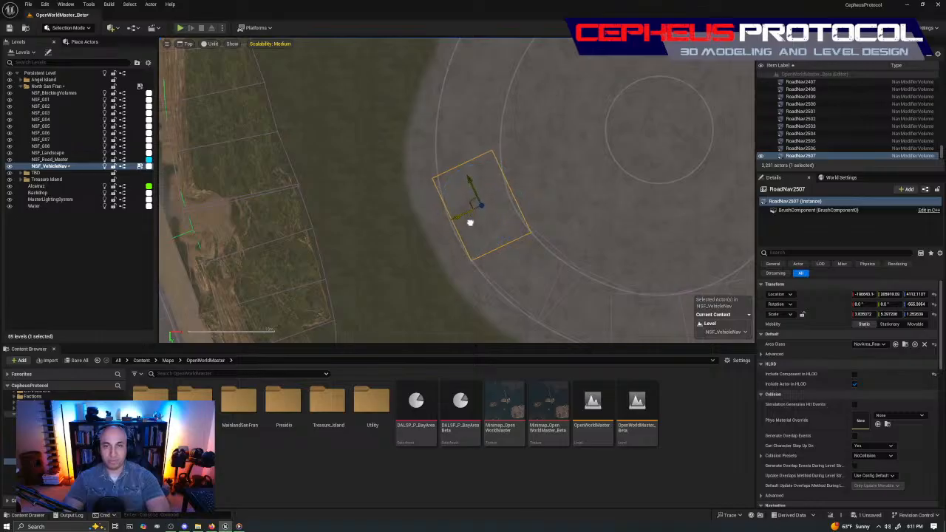
left_click(492, 165)
left_click(500, 170)
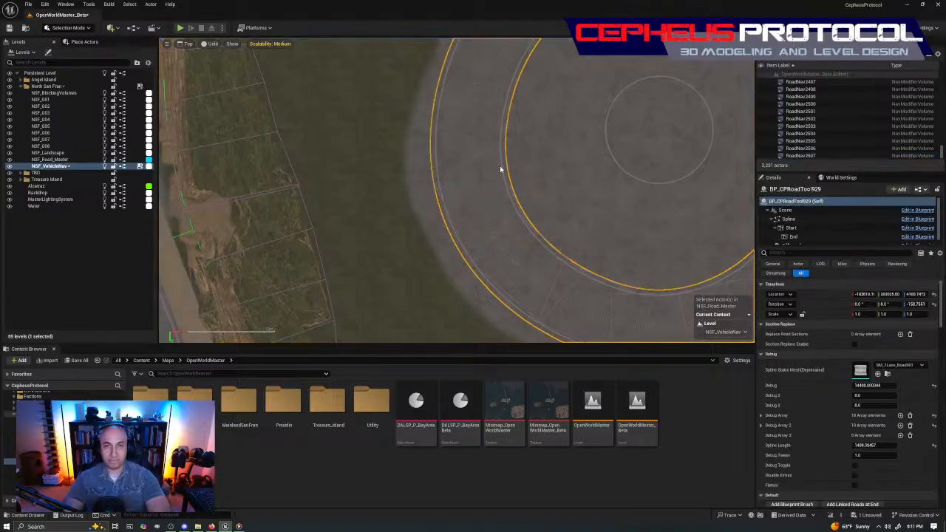
left_click(500, 170)
left_click_drag(468, 180, 473, 189)
- Duplicate RoadNav2507 onto the circle's leftmost stretch, then rotate and position the copy nearly upright within the lane
right_click_drag(524, 200, 516, 254)
left_click_drag(467, 262, 454, 192, "alt")
right_click_drag(539, 182, 500, 214)
key("e")
left_click_drag(467, 183, 466, 213)
key("w")
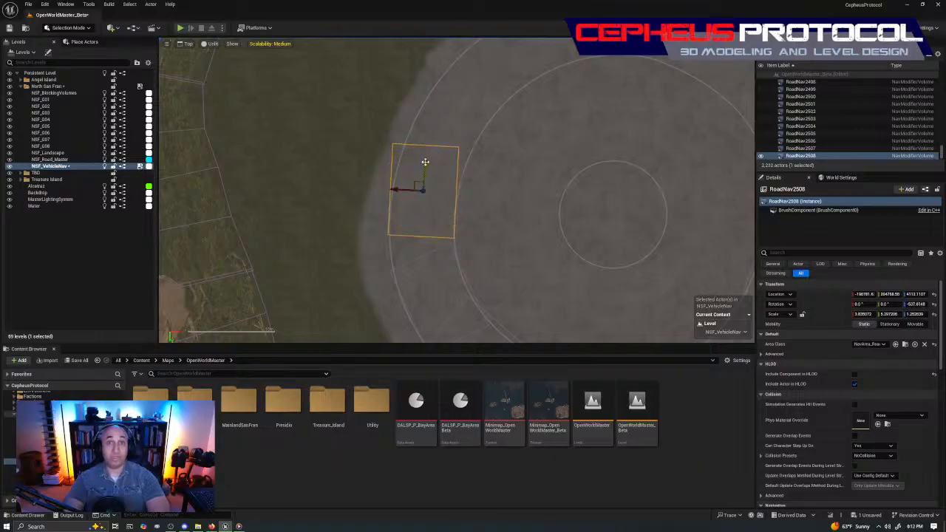
left_click_drag(426, 170, 448, 199)
key("e")
left_click(452, 193)
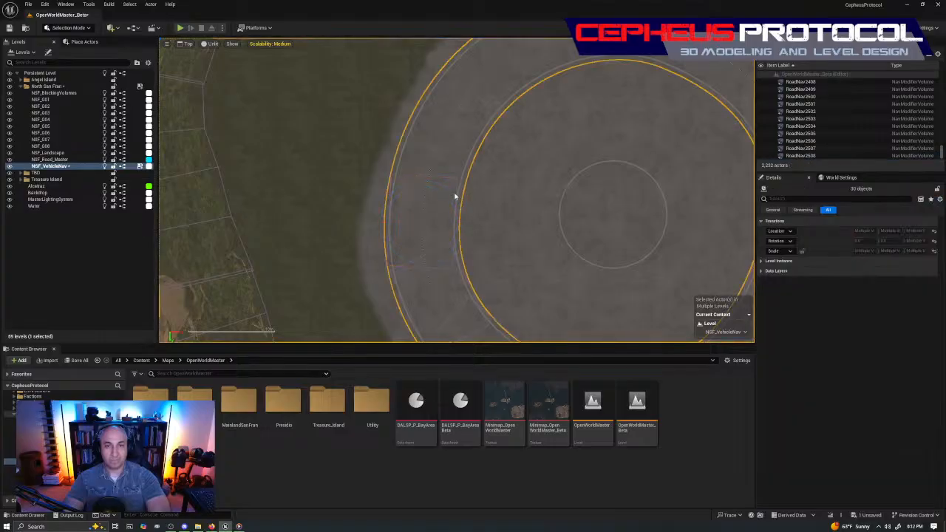
key("ctrl+z")
left_click_drag(460, 208, 475, 194)
key("w")
- Shorten RoadNav2508 to a Y scale of about 4.5 and adjust its position within the circle's leftmost stretch
right_click_drag(478, 189, 450, 224)
scroll(450, 224, "down", 4)
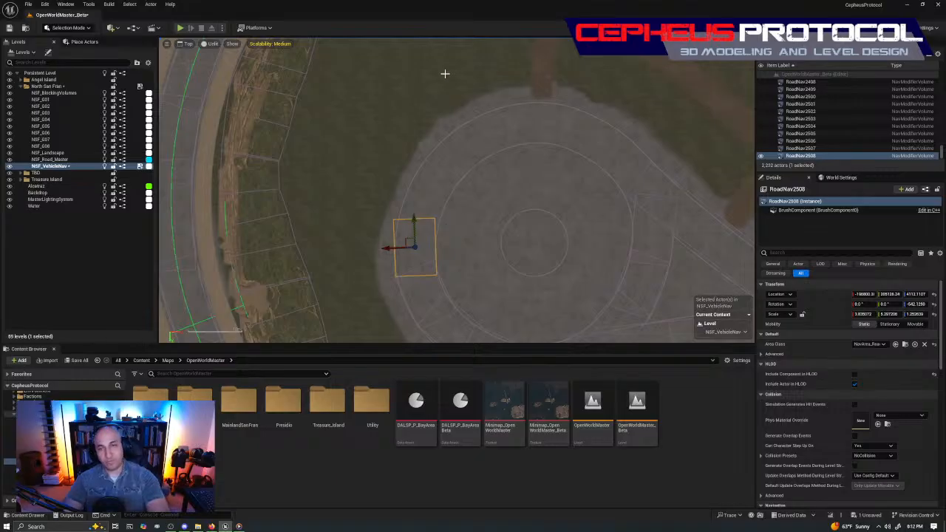
right_click_drag(422, 134, 384, 104)
left_click_drag(376, 171, 404, 168)
right_click_drag(450, 156, 445, 207)
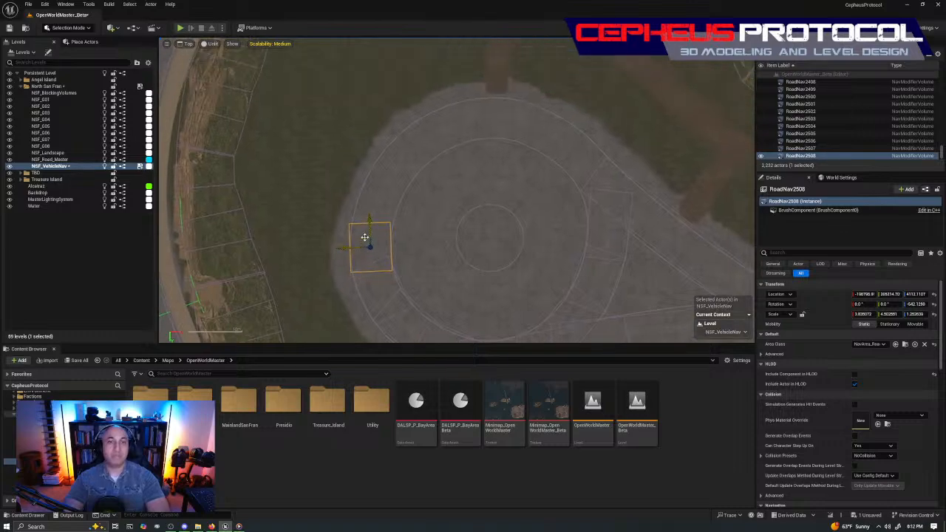
- Duplicate RoadNav2508 onto the start of the circle's upper-left curve and rotate the copy to follow the lane
mouse_move(383, 203)
left_mouse_down("alt")
mouse_move(398, 176)
mouse_move(386, 189)
left_mouse_up("alt")
right_click_drag(439, 201, 442, 213)
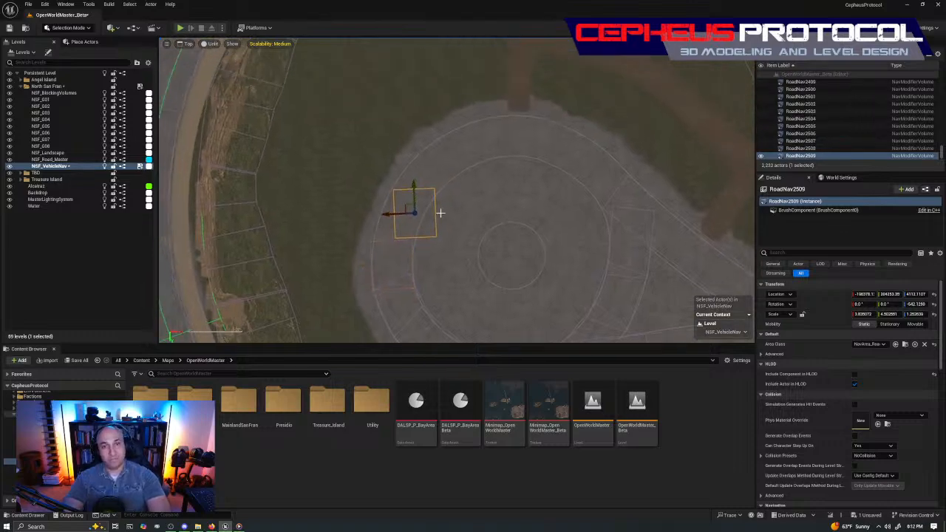
scroll(443, 210, "up", 4)
right_click_drag(400, 163, 453, 140)
key("e")
left_click_drag(484, 167, 420, 213)
key("w")
right_click_drag(478, 184, 465, 223)
- Duplicate RoadNav2509 further clockwise along the circle's upper-left curve, then rotate and position the copy within the lane
left_click_drag(393, 263, 450, 169, "alt")
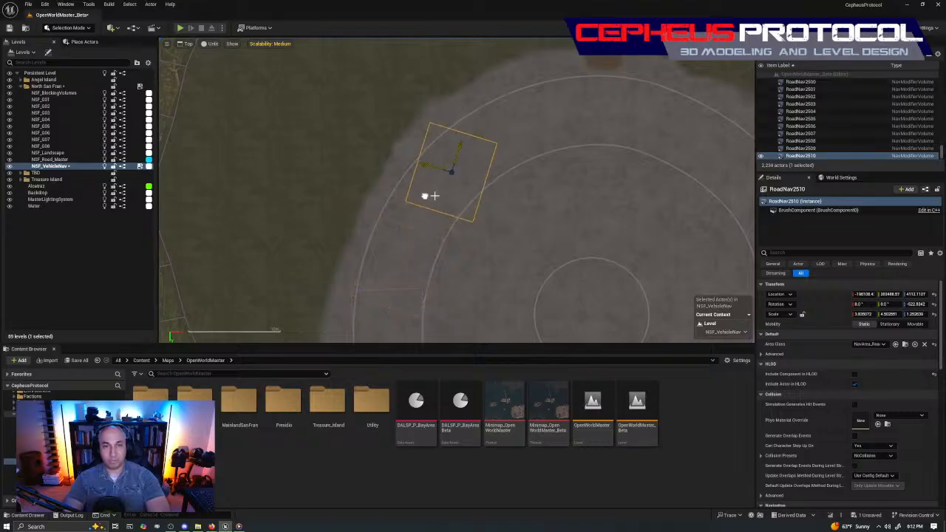
right_click_drag(424, 196, 437, 215)
key("e")
left_click_drag(505, 179, 509, 204)
key("w")
left_click_drag(465, 180, 418, 195)
key("e")
key("w")
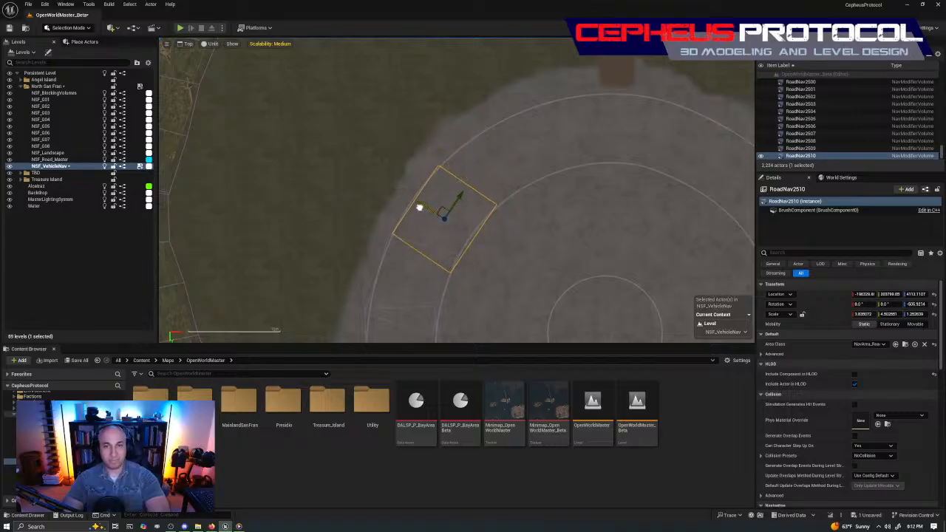
right_click_drag(536, 158, 396, 196)
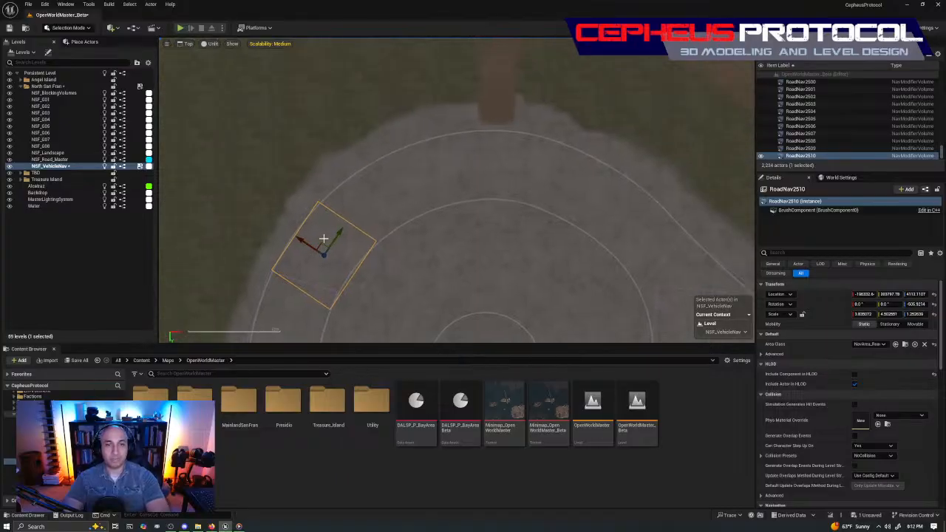
- Duplicate RoadNav2510 onto the flatter part of the upper-left curve, then rotate, lengthen slightly and position the copy within the lane
left_click_drag(325, 242, 372, 202, "alt")
left_click_drag(441, 177, 387, 140)
key("w")
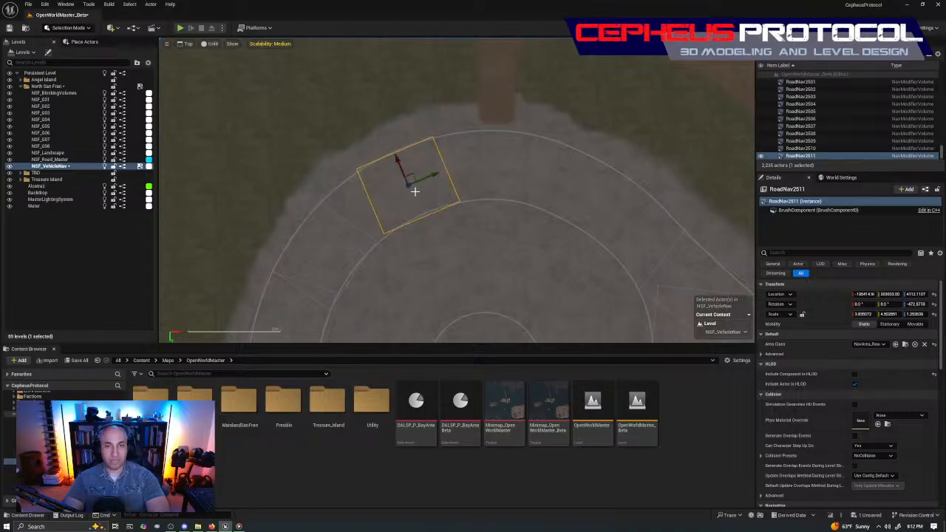
left_click_drag(412, 173, 380, 197)
key("e")
left_click_drag(414, 162, 349, 165)
key("w")
left_click_drag(398, 186, 418, 191)
key("w")
right_click_drag(445, 138, 375, 154)
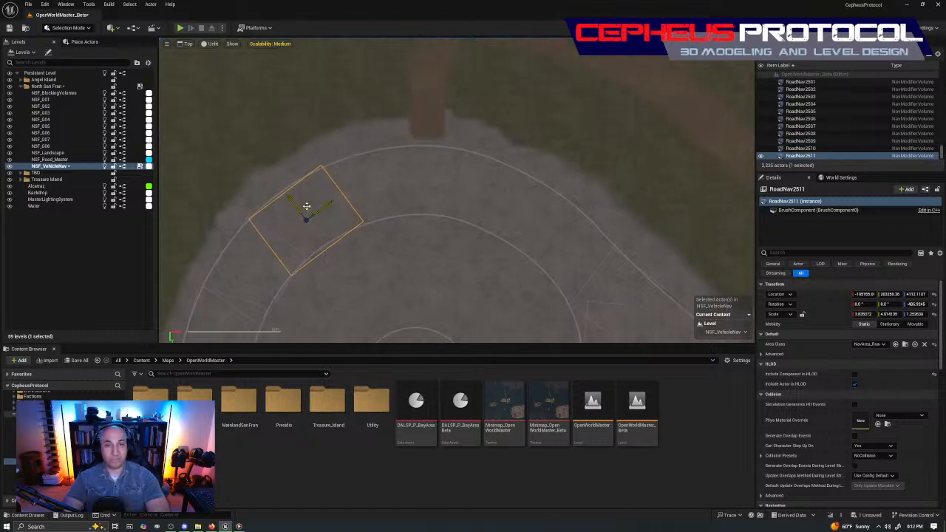
- Duplicate RoadNav2511 onto the stretch just before the circle's topmost point and rotate the copy to follow the lane
left_click_drag(307, 206, 499, 156, "alt")
key("e")
key("w")
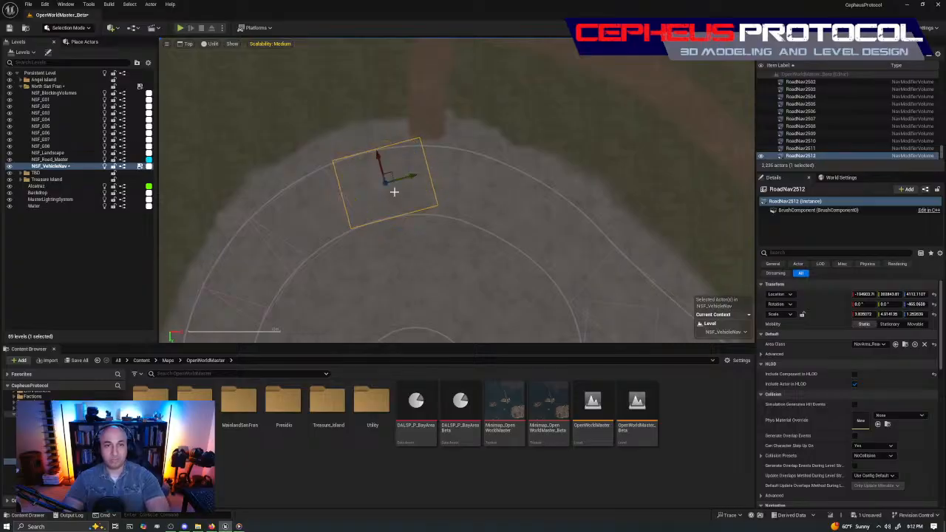
left_click_drag(406, 176, 400, 195)
- Duplicate RoadNav2512 across the circle's topmost stretch and rotate the copy to align with the lane
left_click_drag(369, 158, 467, 173)
right_click_drag(468, 173, 458, 158)
key("e")
left_click_drag(489, 145, 441, 157)
key("w")
right_click_drag(506, 167, 377, 131)
- Duplicate RoadNav2513 onto the start of the circle's upper-right curve and rotate the copy to fit the lane
left_click_drag(366, 138, 454, 177, "alt")
right_click_drag(419, 156, 392, 134)
key("e")
left_click_drag(456, 169, 419, 169)
key("w")
key("e")
left_click_drag(435, 131, 419, 122)
key("w")
right_click_drag(472, 127, 425, 105)
- Duplicate RoadNav2514 further down the upper-right curve, then rotate and position the copy to close the remaining gap in the ring
left_click(471, 184)
left_click(400, 133)
left_click_drag(394, 132, 446, 135, "alt")
key("e")
key("w")
left_click_drag(441, 187, 430, 183)
mouse_move(433, 140)
left_mouse_down()
mouse_move(440, 152)
mouse_move(441, 134)
left_mouse_up()
key("e")
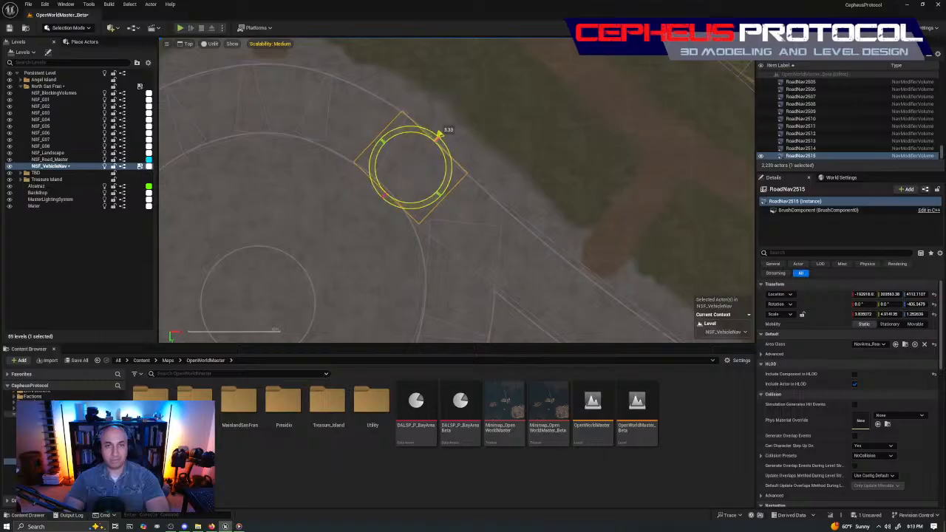
key("w")
right_click_drag(384, 224, 476, 148)
right_click_drag(538, 155, 448, 192)
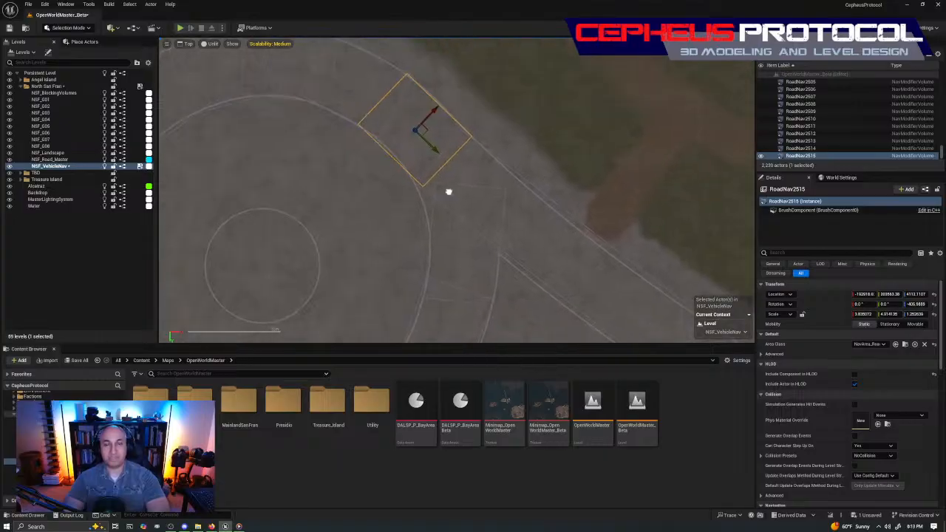
- Save the level with the completed ring of road nav volumes
right_click_drag(380, 255, 494, 145)
scroll(495, 145, "down", 5)
right_click_drag(424, 169, 442, 206)
key("ctrl+s")
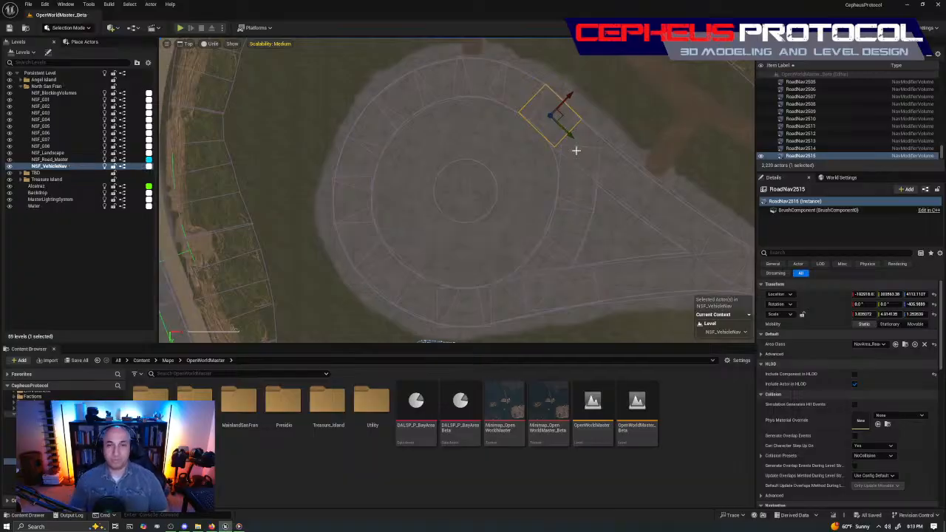
- Examine the roads around the circle from above and in perspective view for their nav volume coverage
right_click_drag(587, 155, 361, 155)
right_click_drag(461, 235, 496, 229)
scroll(485, 98, "down", 4)
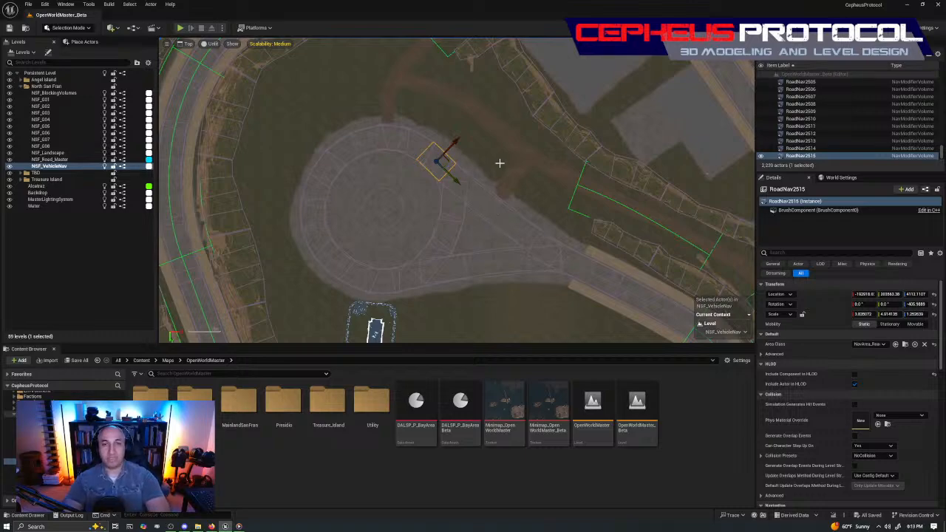
right_click_drag(531, 206, 349, 127)
right_click_drag(645, 116, 567, 192)
scroll(417, 231, "down", 3)
scroll(417, 231, "down", 2)
key("alt+g")
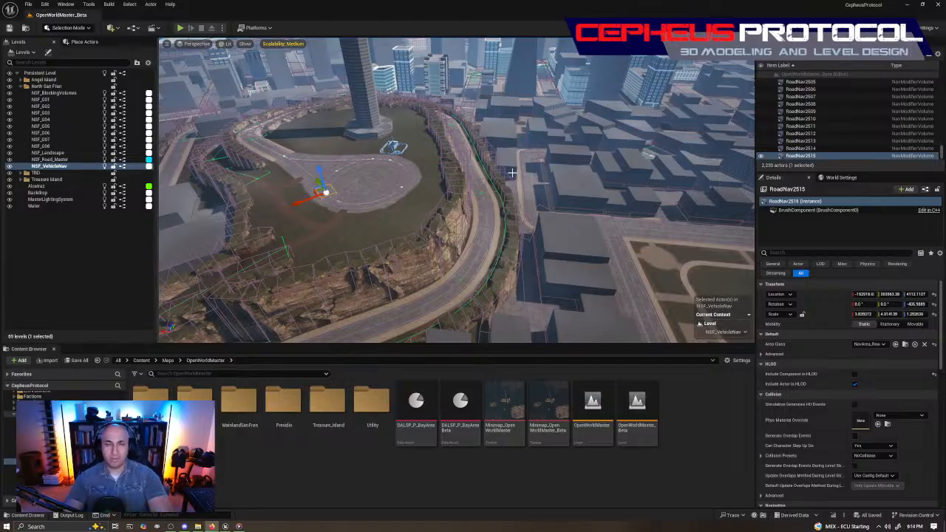
right_click_drag(504, 174, 548, 174)
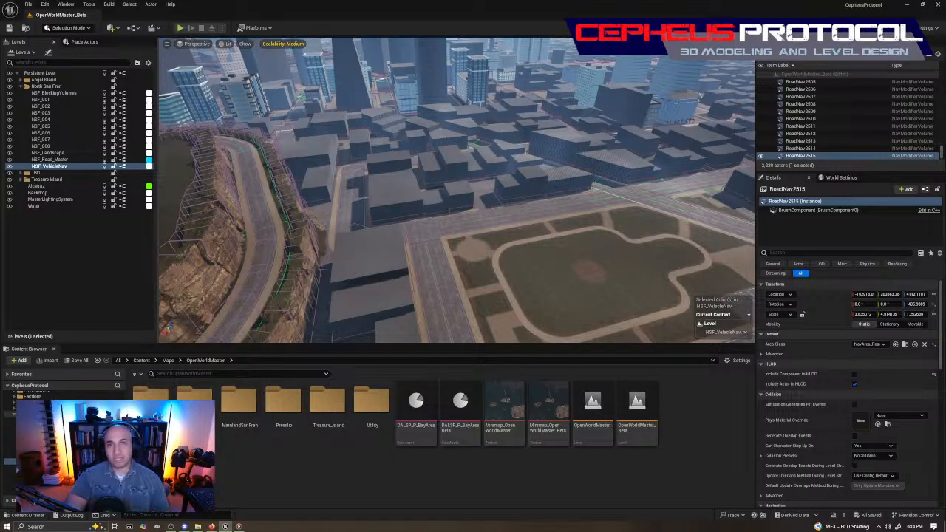
mouse_move(548, 174)
right_mouse_down()
mouse_move(560, 173)
mouse_move(562, 161)
right_mouse_up()
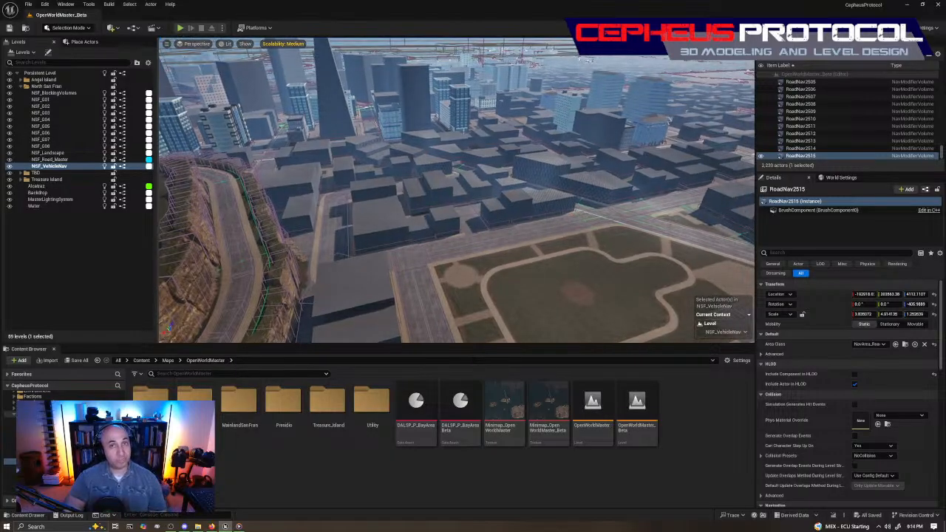
right_click_drag(523, 130, 527, 125)
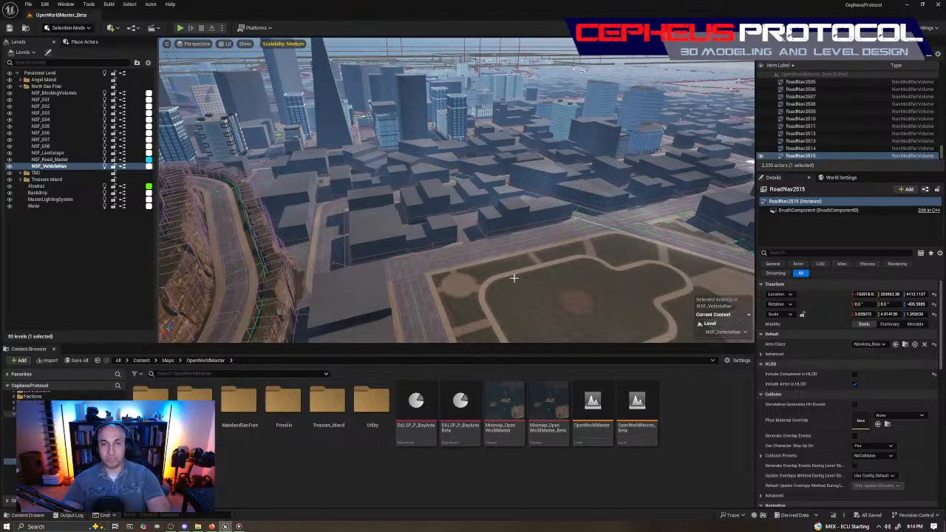
- Focus on RoadNav2515 and display the navigation mesh to check the circular road, then hide the mesh
key("f")
right_click_drag(526, 125, 665, 152)
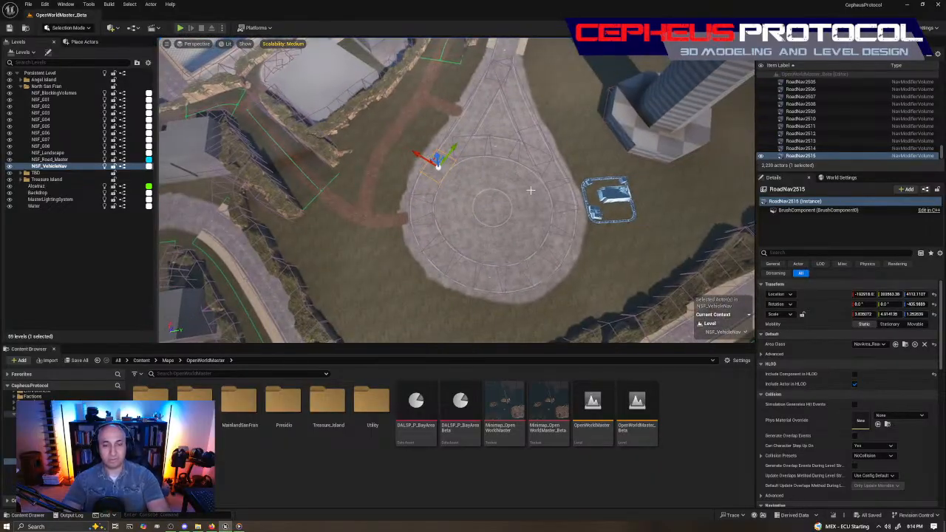
key("p")
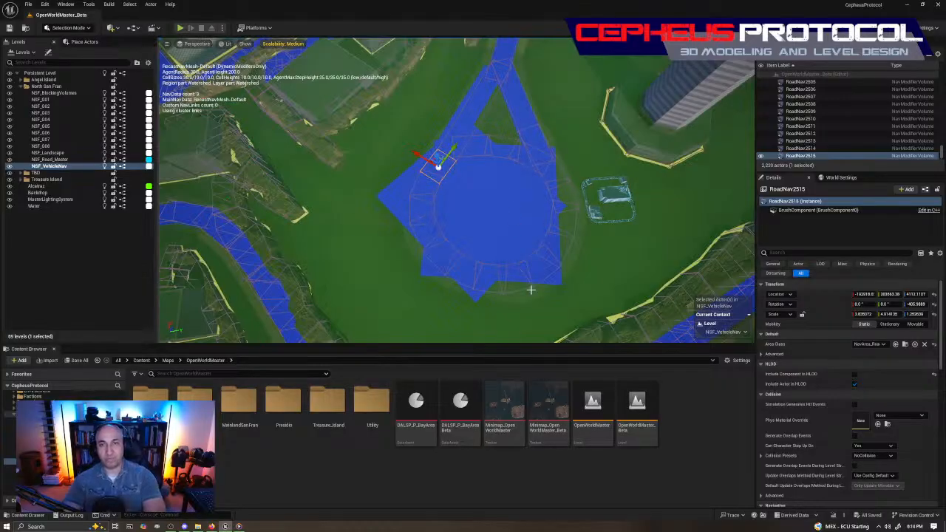
key("p")
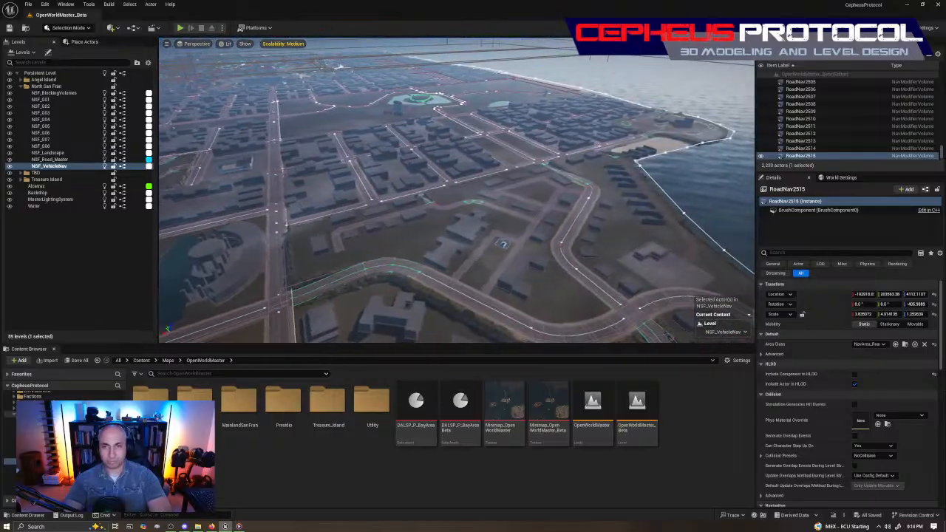
- Inspect the waterfront road and cliffs with the navigation mesh displayed
right_click_drag(457, 190, 413, 166)
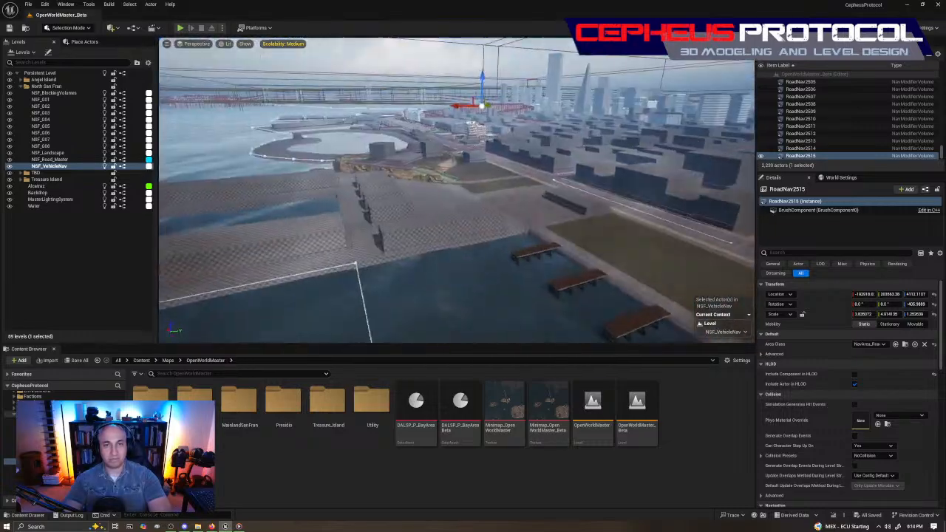
right_click_drag(457, 191, 470, 199)
key("w")
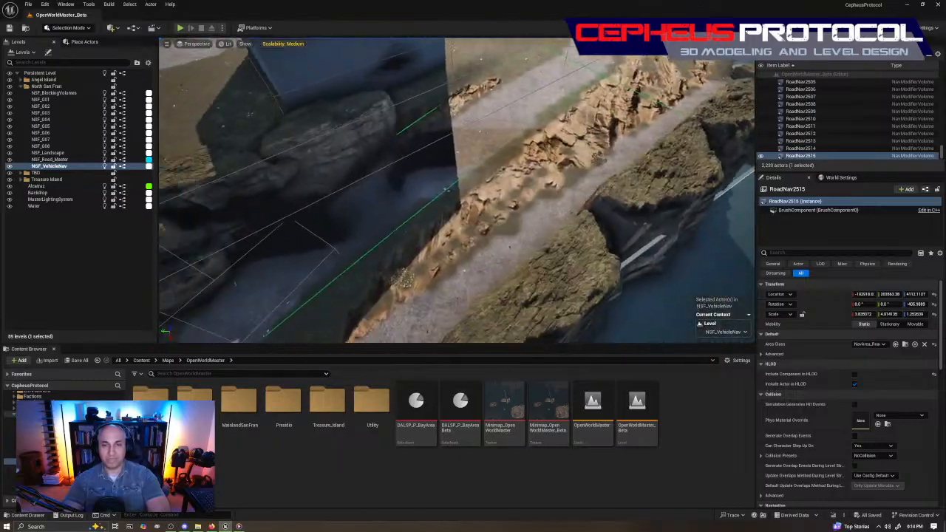
right_click_drag(456, 190, 296, 206)
key("p")
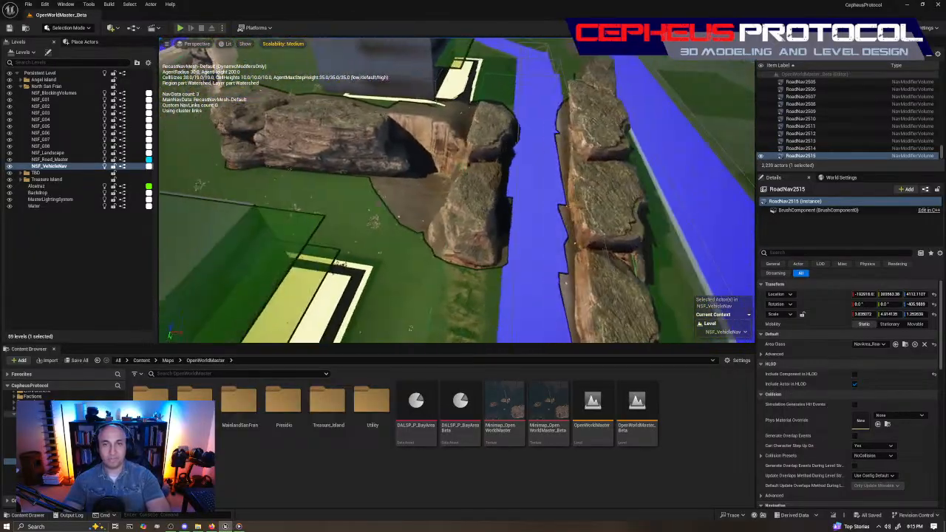
right_click_drag(456, 190, 517, 190)
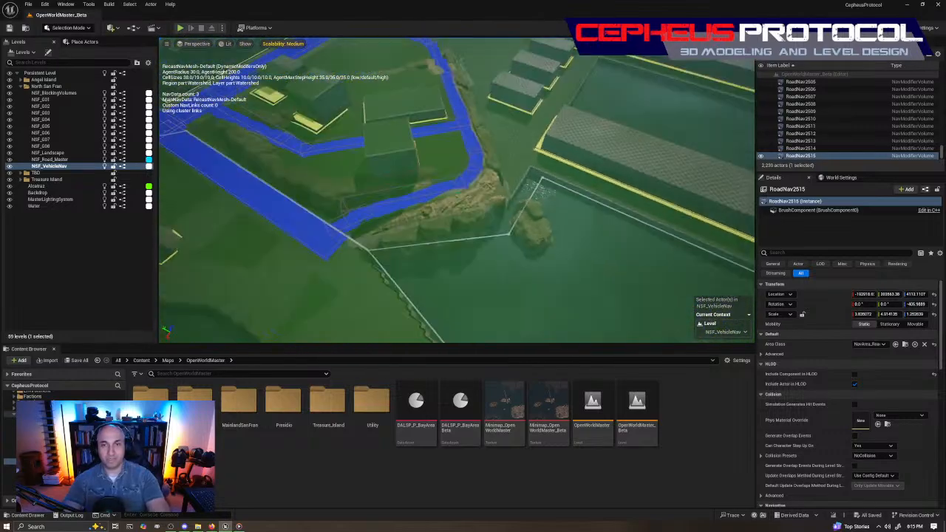
right_click_drag(457, 190, 481, 210)
right_click_drag(314, 233, 314, 233)
key("s")
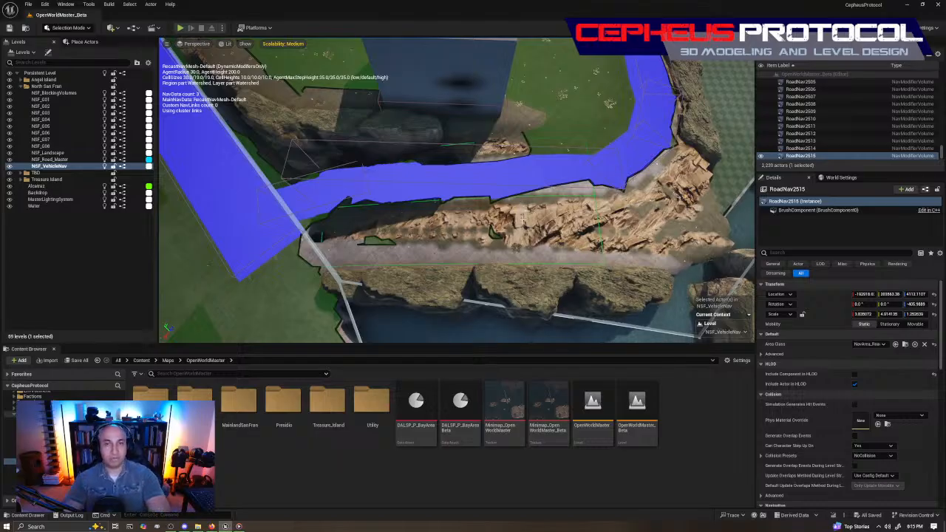
right_click_drag(447, 246, 414, 218)
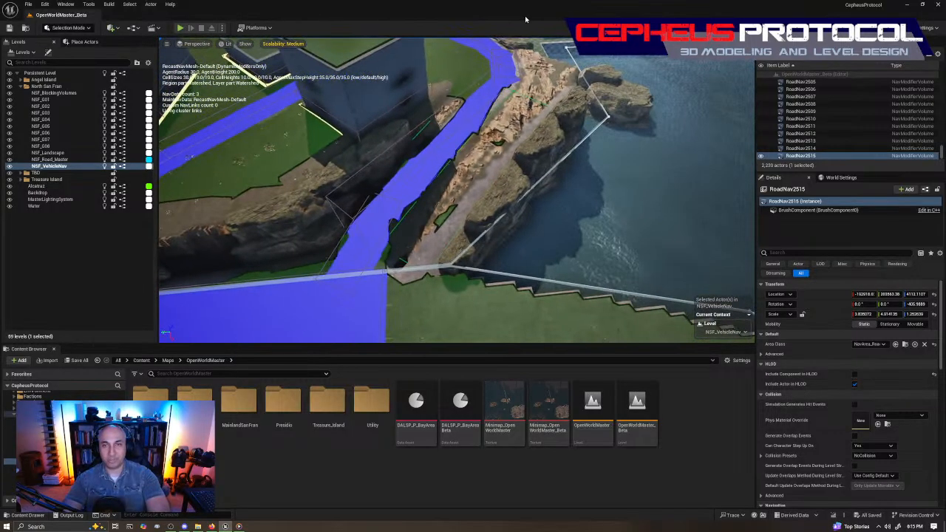
- Move the outlying rock SM_Cliff251 against the waterfront cliff and rotate it to about -149° in Z
right_click_drag(519, 155, 560, 151)
right_click_drag(413, 161, 299, 188)
left_click(412, 162)
right_click_drag(412, 162, 384, 164)
left_click(515, 245)
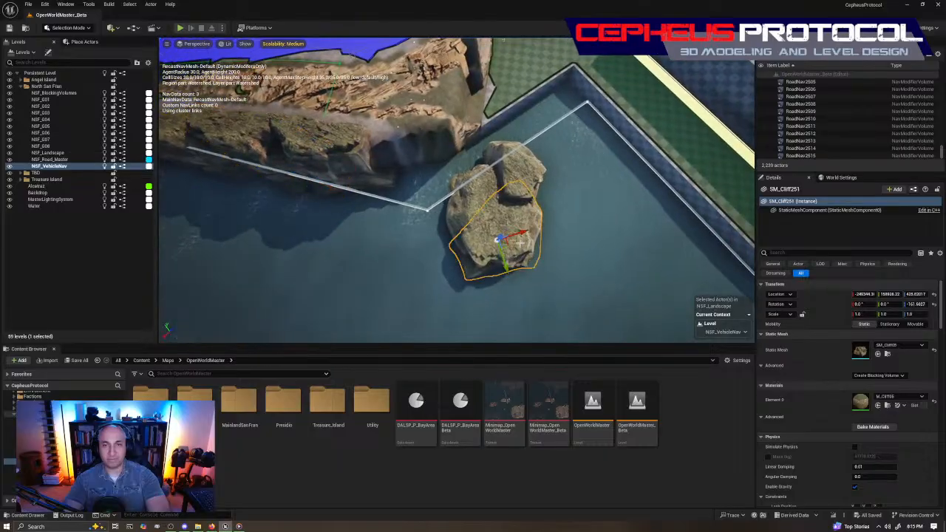
left_click_drag(503, 241, 457, 219)
key("e")
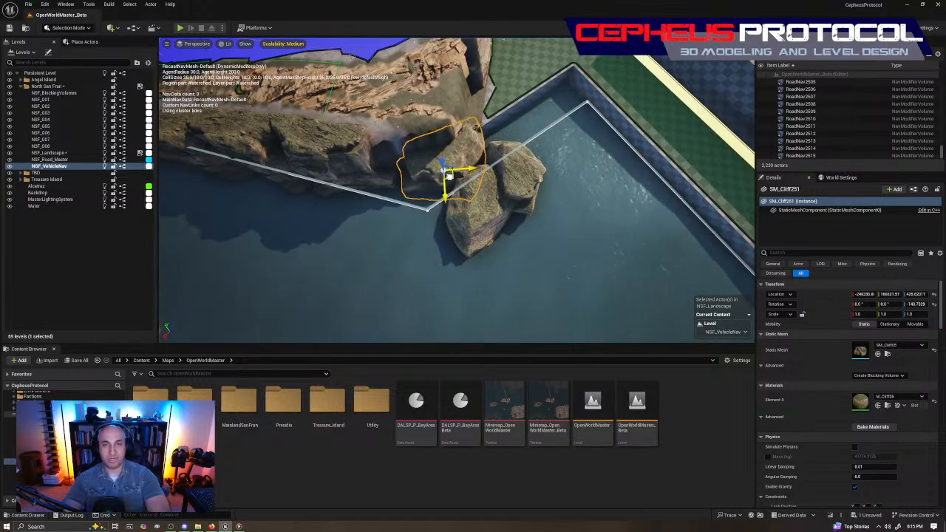
- Narrow SM_Cliff252 to a Y scale of about 0.47, then move and rotate it along the cliff's seaward edge
left_click(518, 170)
left_click(473, 220)
right_click_drag(473, 221, 439, 207)
key("r")
left_click_drag(440, 248, 358, 192)
right_click_drag(357, 193, 405, 231)
key("e")
left_click_drag(405, 231, 447, 172)
key("w")
- Rotate SM_Cliff252 to about -503° in Z, stretch its Z scale to about 1.4 and adjust its height
right_click_drag(446, 184, 472, 229)
key("e")
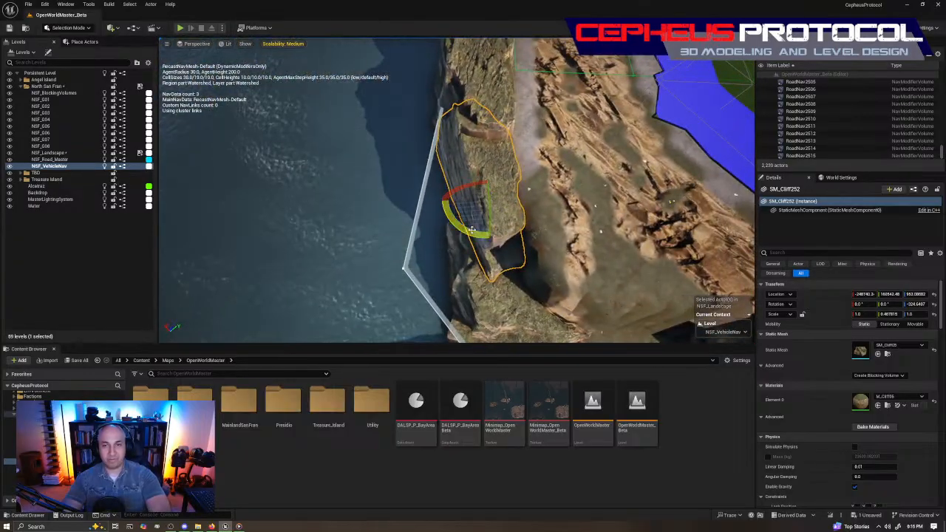
left_click_drag(503, 237, 490, 238)
key("w")
right_click_drag(484, 240, 456, 175)
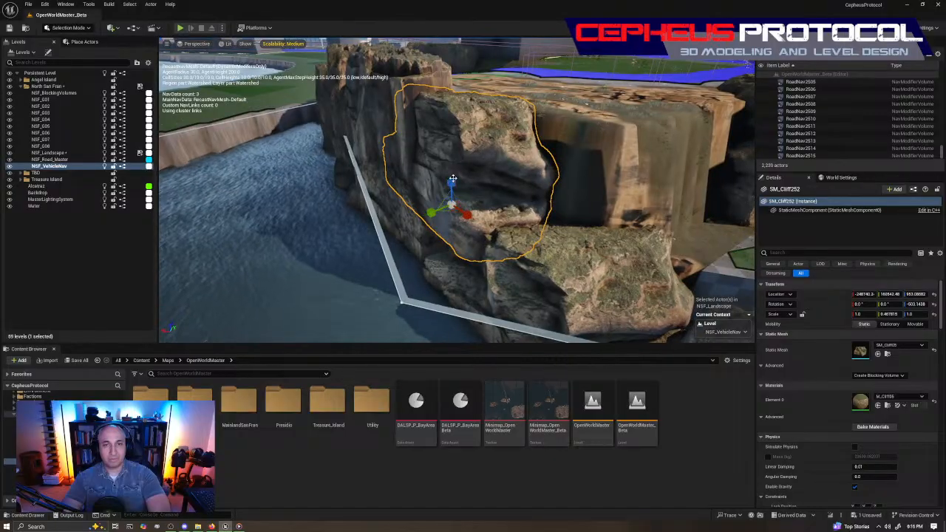
left_click_drag(452, 182, 452, 169)
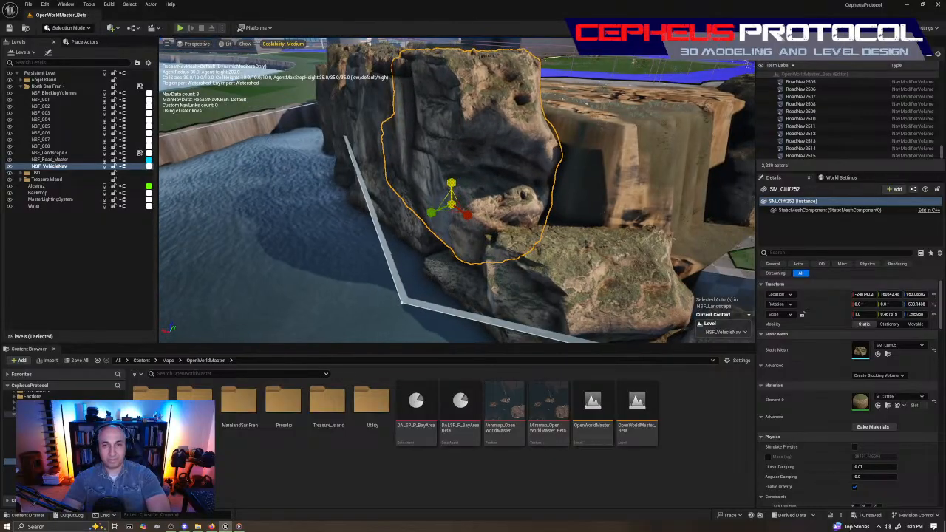
left_click_drag(452, 201, 452, 191)
right_click_drag(451, 191, 425, 235)
- Move SM_Cliff257 into the gap beside the seawall and enlarge it to an X and Z scale of about 1.18
left_click(425, 234)
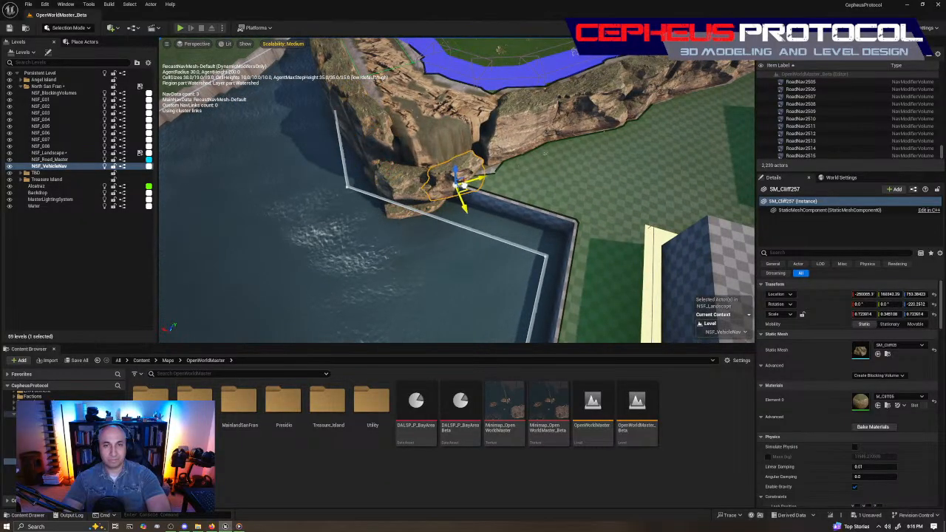
left_click_drag(479, 161, 482, 168)
right_click_drag(482, 168, 444, 156)
key("r")
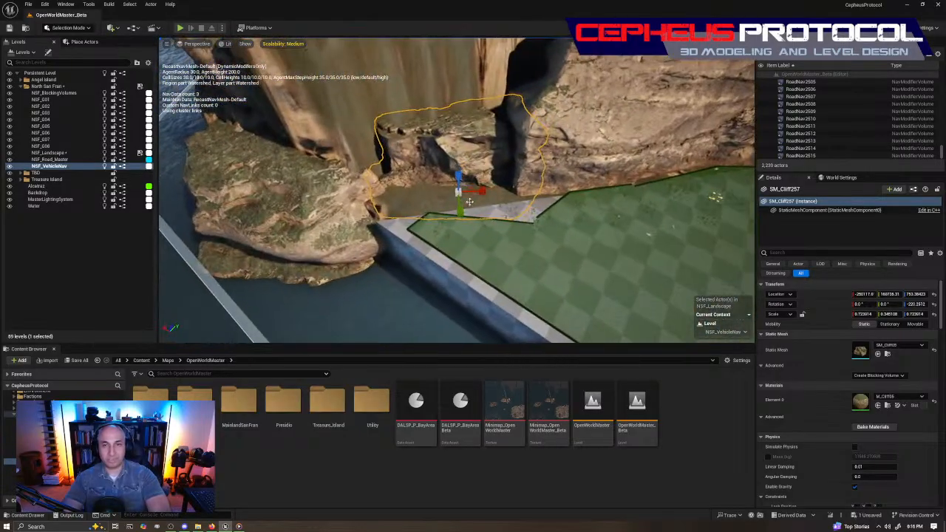
left_click_drag(459, 190, 482, 180)
right_click_drag(482, 181, 475, 201)
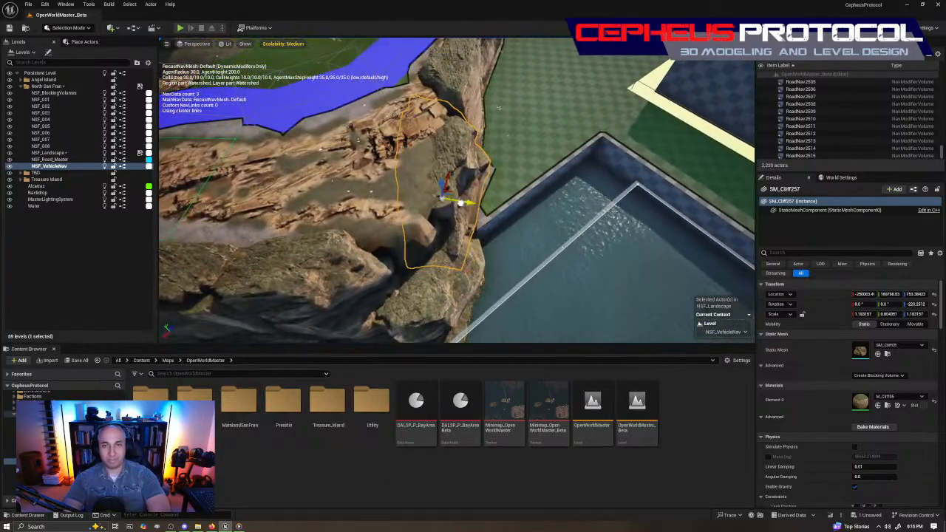
- Rotate SM_Cliff257 to about -226° in Z, thin its Y scale to about 0.46 and fit it into the cliff face
key("e")
mouse_move(463, 182)
left_mouse_down()
mouse_move(497, 222)
mouse_move(452, 189)
left_mouse_up()
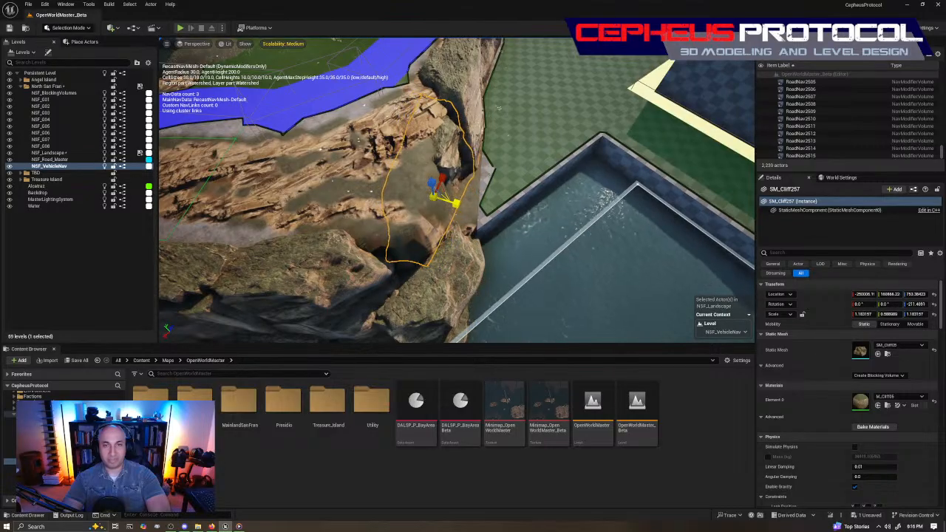
right_click_drag(467, 209, 448, 189)
key("w")
mouse_move(446, 188)
left_mouse_down()
mouse_move(461, 190)
mouse_move(458, 178)
left_mouse_up()
left_click_drag(481, 212, 452, 146)
right_click_drag(453, 150, 484, 127)
- Stretch SM_Cliff257 vertically to a Z scale of about 1.54
key("r")
left_click_drag(488, 221, 488, 206)
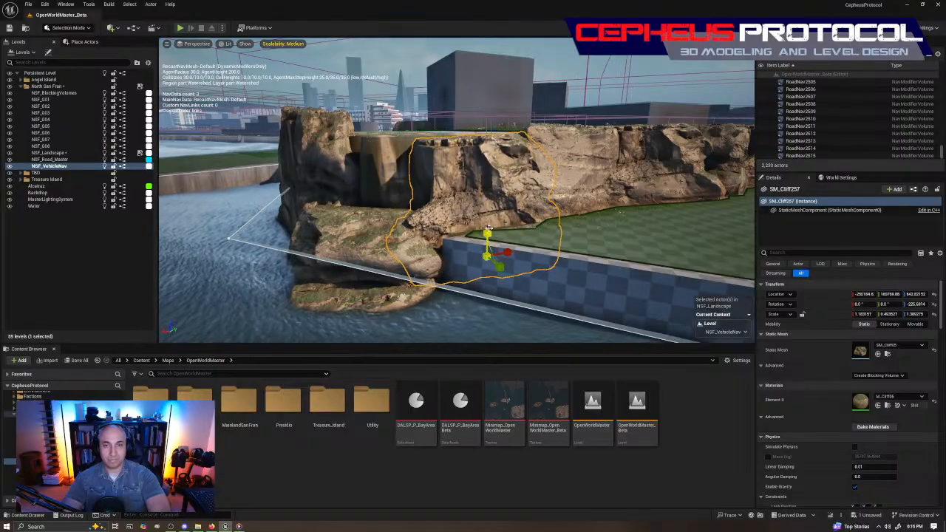
mouse_move(559, 199)
right_mouse_down()
mouse_move(570, 215)
mouse_move(559, 198)
right_mouse_up()
key("w")
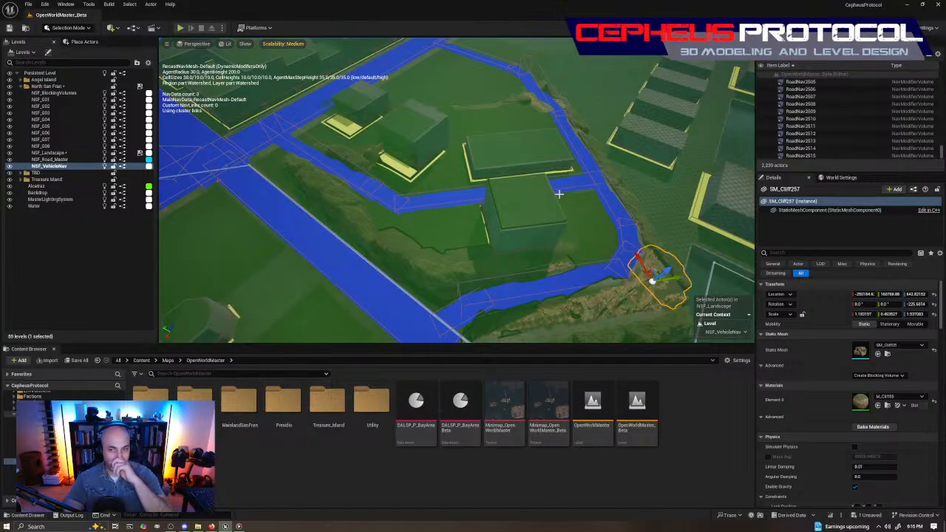
- Duplicate SM_Cliff252 toward the corner of the waterfront cliffs and shorten the copy to an X scale of about 0.64
right_click_drag(529, 282, 555, 300)
key("p")
right_click_drag(574, 244, 510, 266)
left_click(330, 188)
right_click_drag(329, 188, 422, 248)
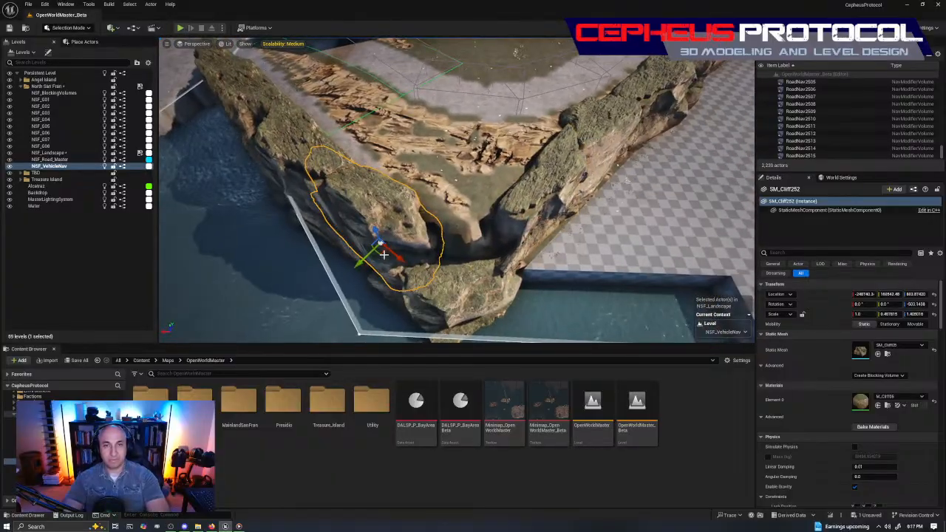
left_click(477, 282)
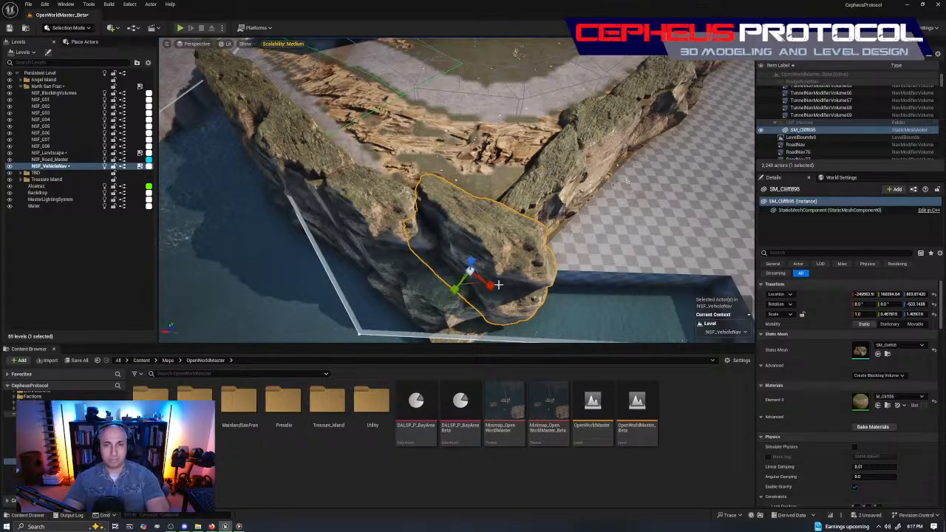
left_click_drag(490, 285, 464, 269)
- Move the copied cliff across the corner gap, rotate it to about -348° in Z and widen its X scale to about 0.95
left_click_drag(494, 304, 498, 302)
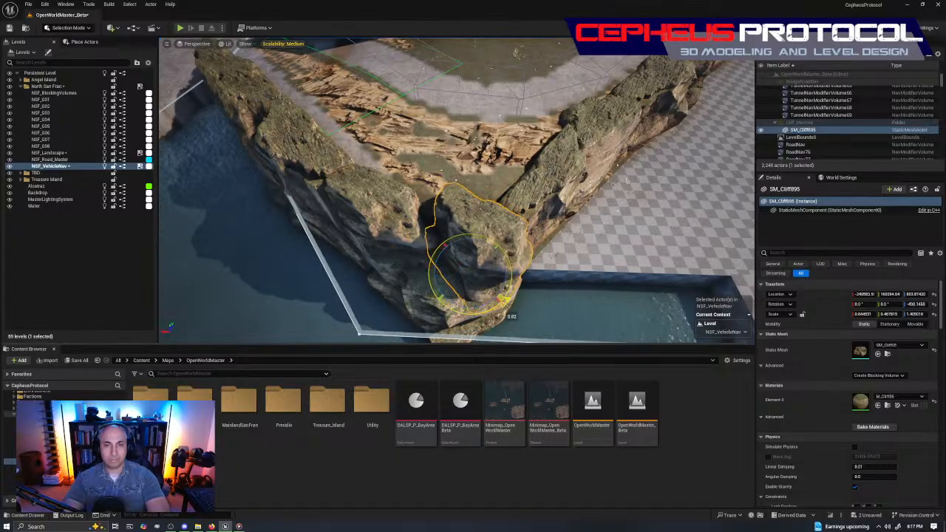
key("w")
left_click_drag(463, 265, 443, 247)
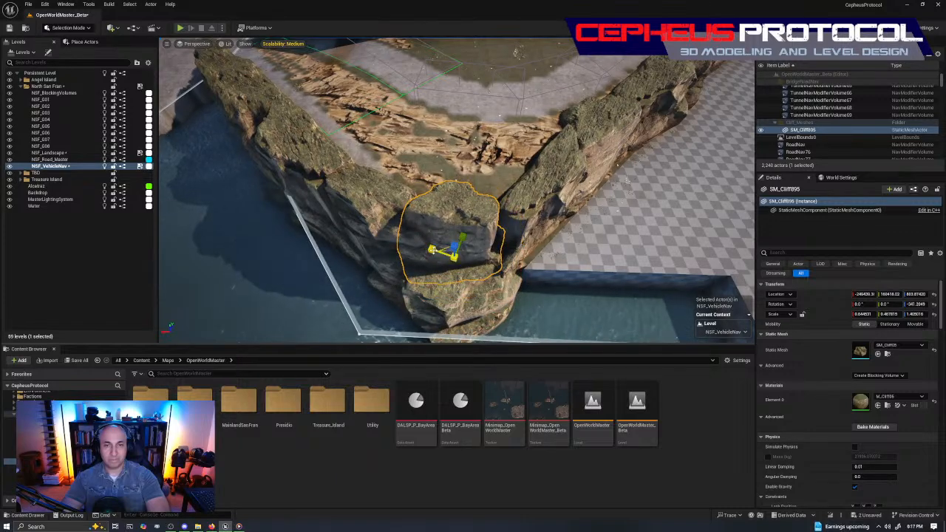
right_click_drag(468, 269, 503, 271)
left_click_drag(460, 286, 446, 288)
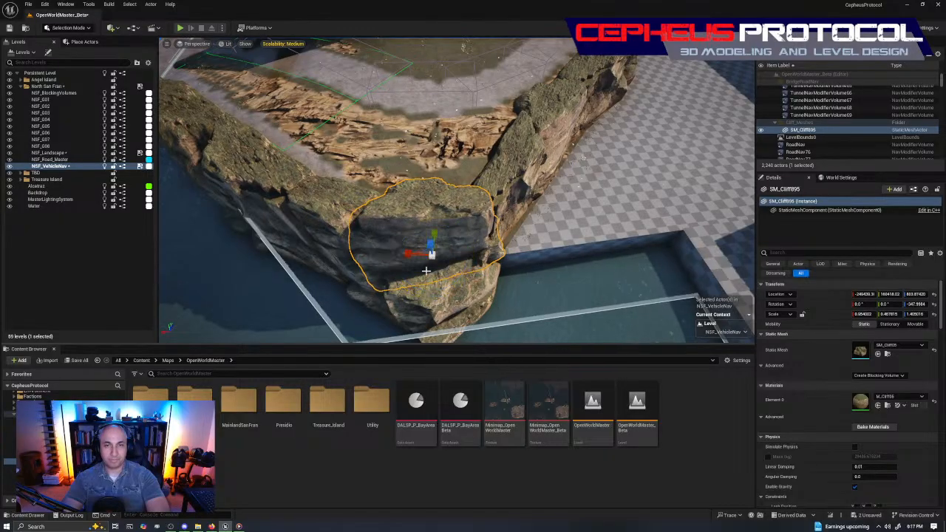
- Thicken the copied corner cliff to a Y scale of about 0.8 and rotate it to about -527° in Z to cover the corner
right_click_drag(430, 241, 532, 257)
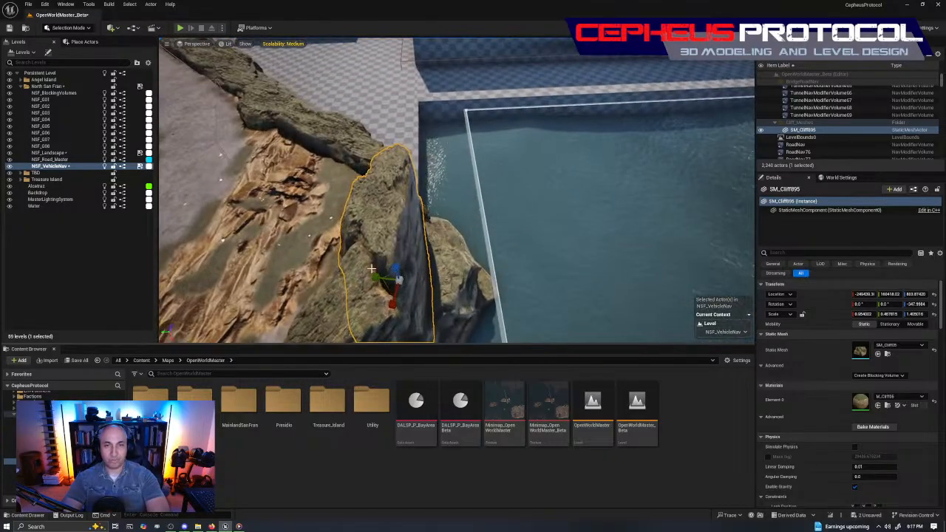
left_click_drag(370, 278, 354, 279)
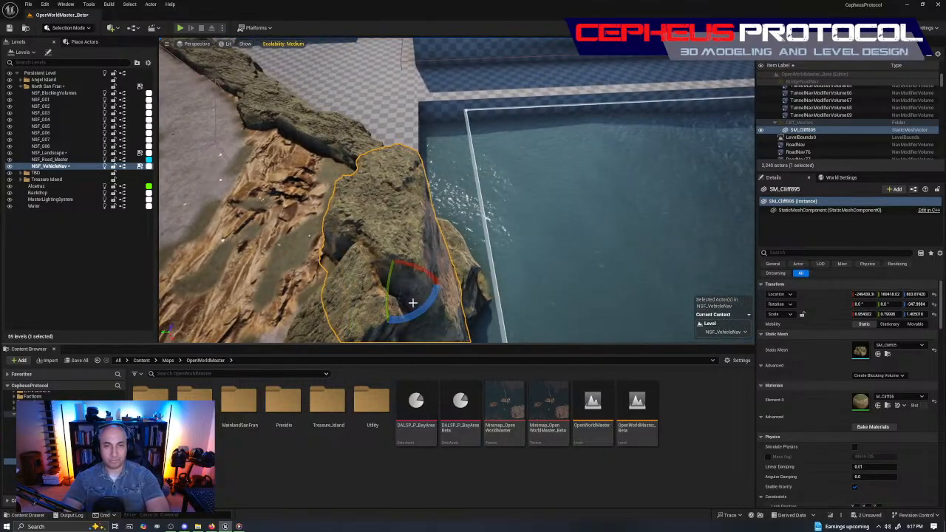
left_click_drag(424, 311, 433, 272)
key("w")
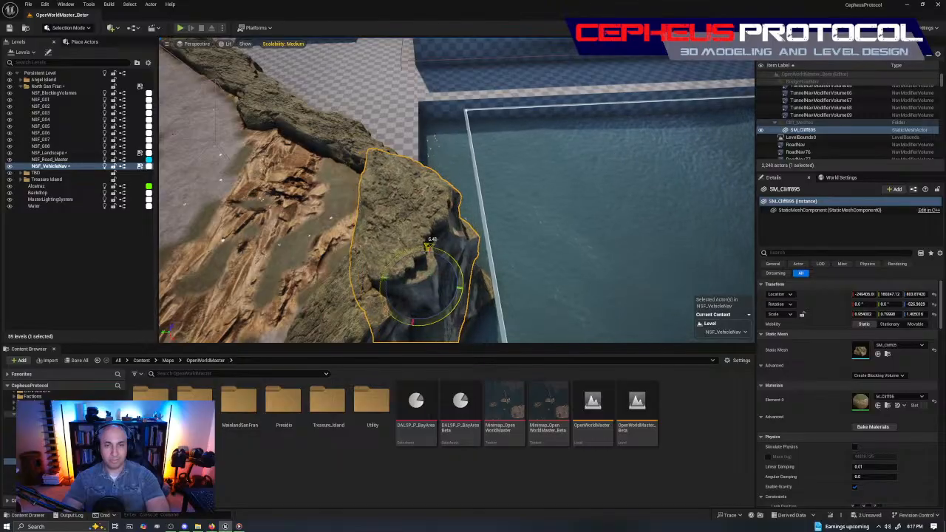
right_click_drag(444, 244, 318, 250)
key("f")
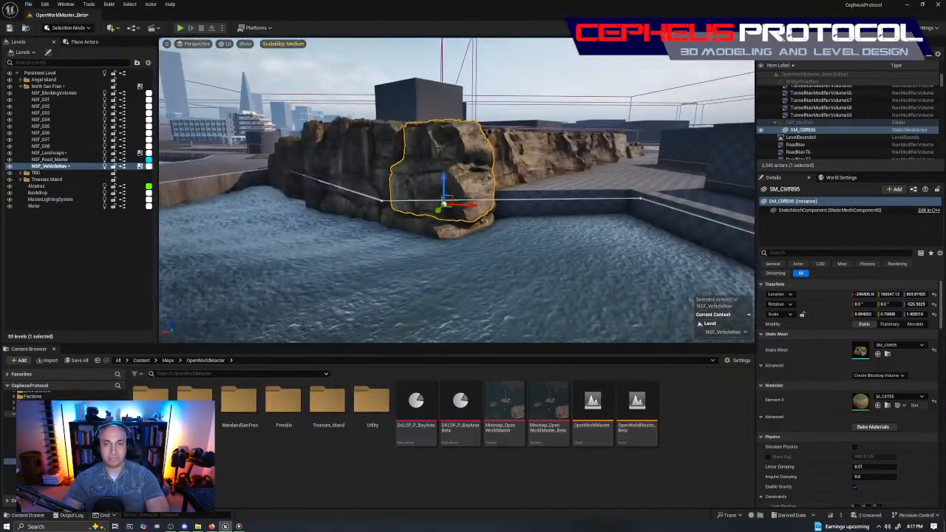
key("w")
left_click(546, 248)
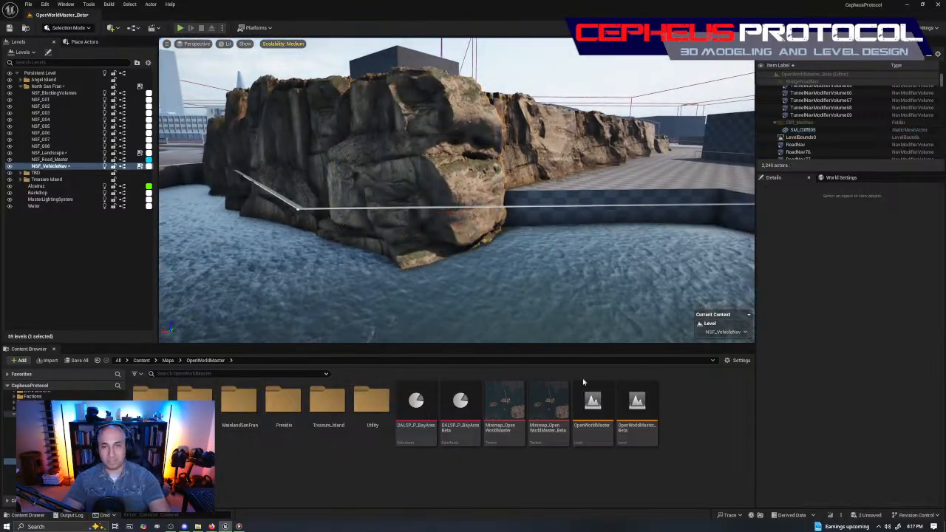
- Inspect the navigation mesh along the road edge above the waterfront cliffs
right_click_drag(550, 293, 709, 313)
right_click_drag(550, 182, 530, 218)
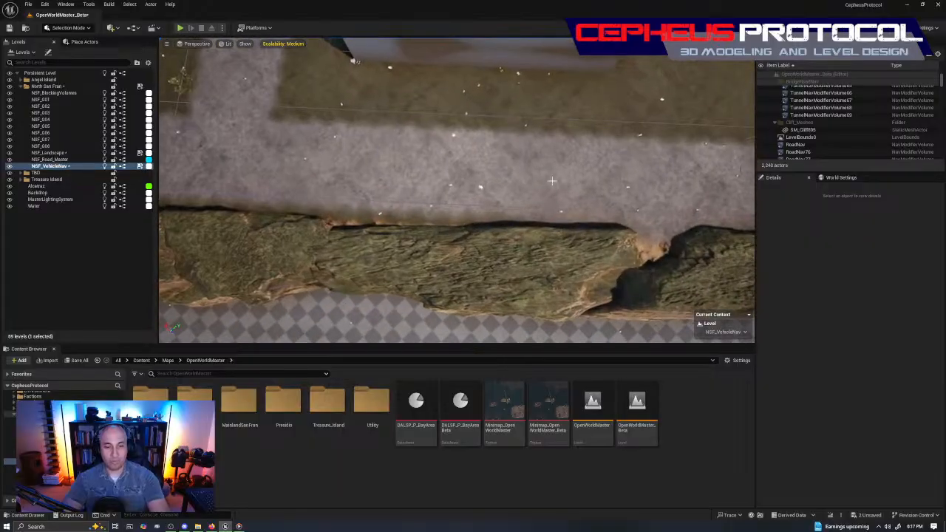
key("p")
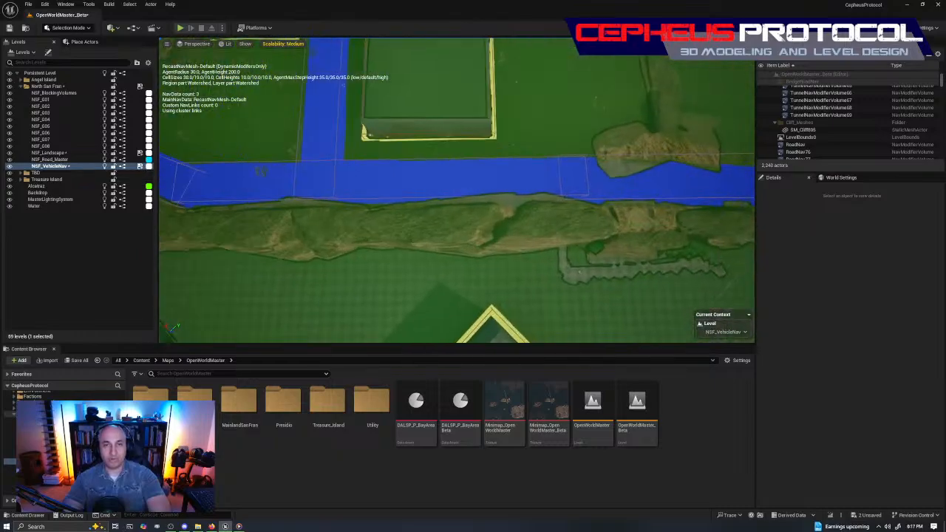
scroll(490, 243, "up", 3)
right_click_drag(489, 244, 418, 274)
key("d")
key("w")
key("w")
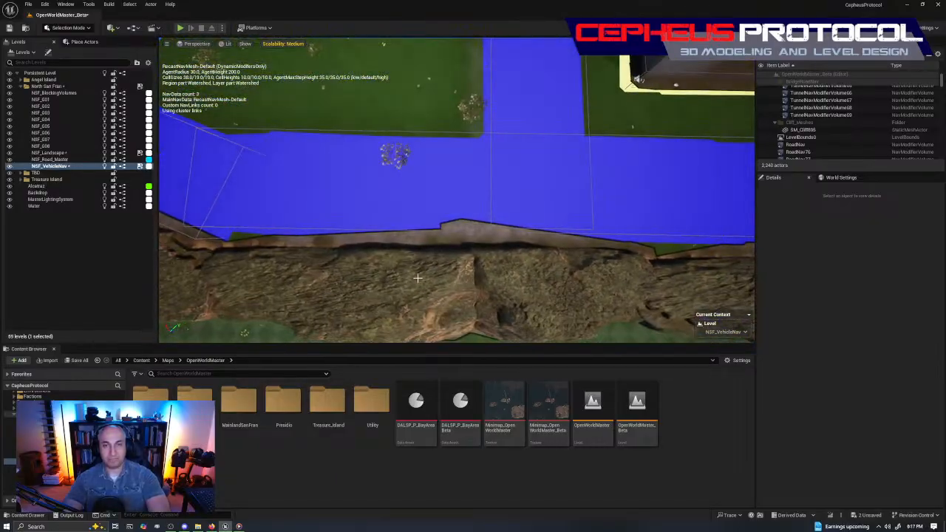
- Select SM_Cliff259 and examine the road's nav mesh edge and the rock gaps around it from several angles
left_click(510, 270)
key("d")
right_click_drag(510, 270, 520, 272)
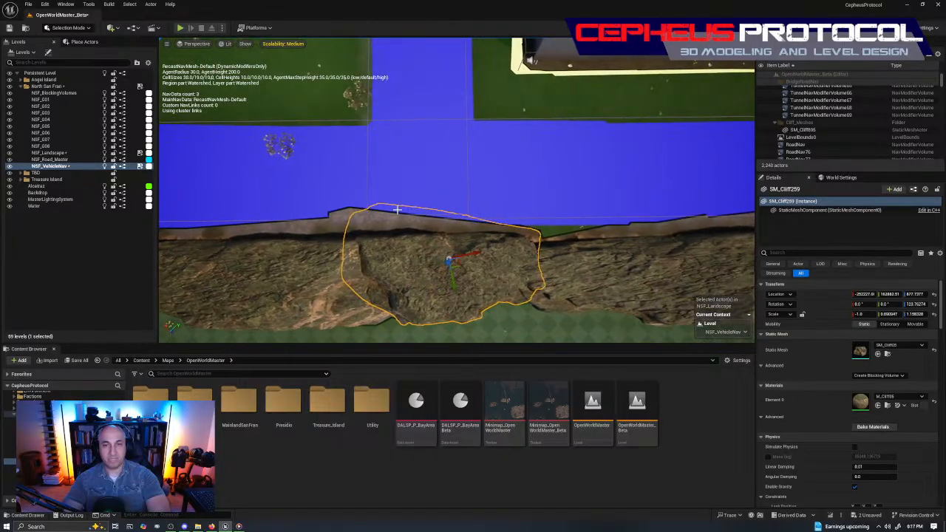
right_click_drag(561, 219, 544, 132)
key("w")
right_click_drag(473, 241, 443, 270)
key("w")
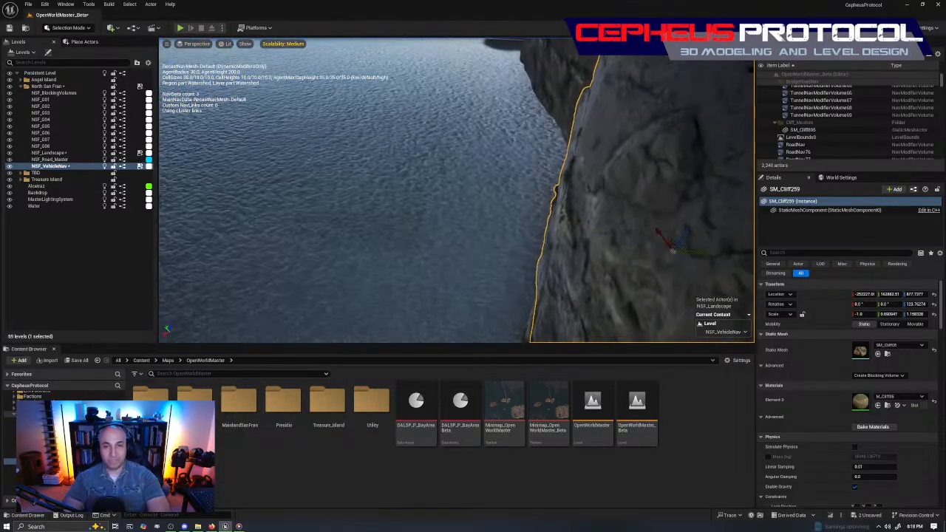
key("f")
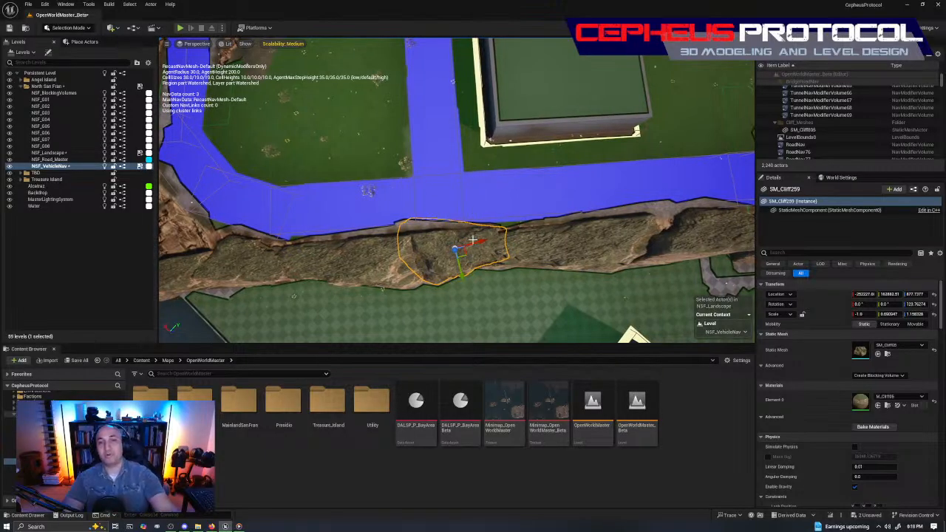
right_click_drag(451, 232, 632, 163)
right_click_drag(496, 238, 331, 303)
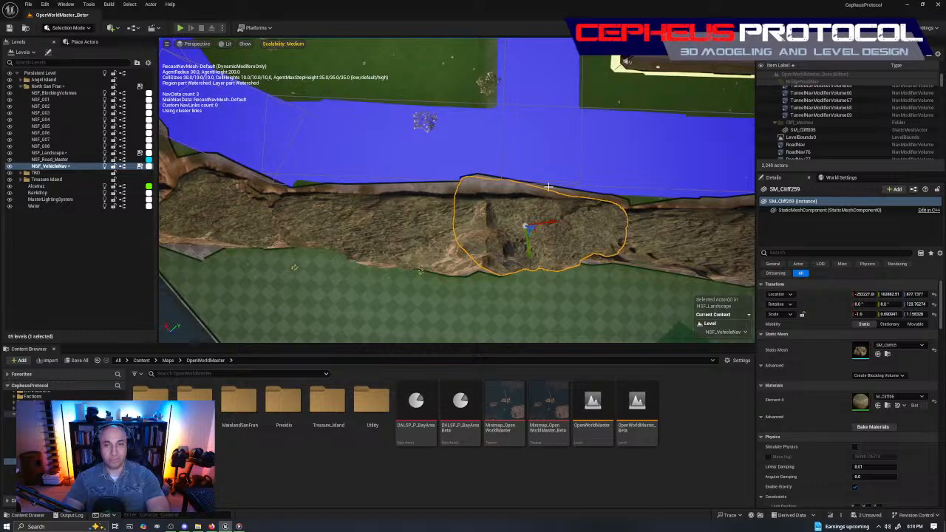
right_click_drag(486, 229, 657, 210)
right_click_drag(510, 201, 414, 255)
key("e")
key("p")
- Duplicate SM_Cliff264 along the road edge, rotate the copy to about 139° in Z and thin its Y scale to about 0.47
left_click(473, 227)
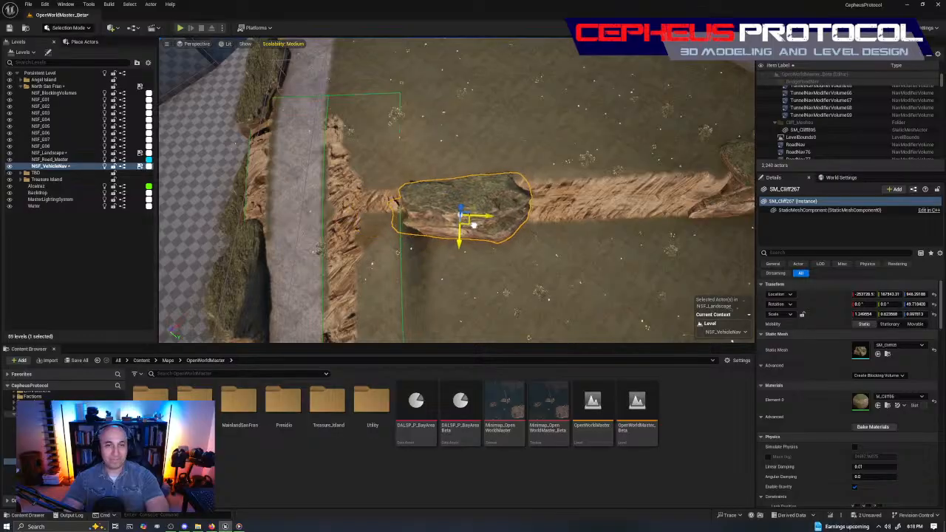
mouse_move(614, 239)
right_mouse_down()
mouse_move(536, 215)
mouse_move(496, 226)
right_mouse_up()
left_click(497, 226)
left_click(545, 168)
mouse_move(546, 168)
right_mouse_down()
mouse_move(591, 174)
mouse_move(558, 159)
mouse_move(591, 181)
right_mouse_up()
right_click_drag(321, 178, 350, 178)
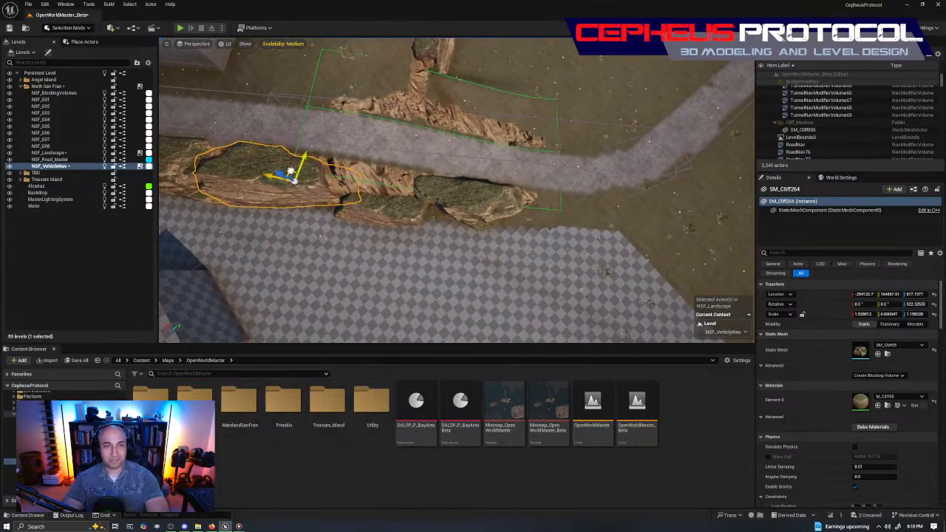
left_click_drag(292, 177, 384, 191, "alt")
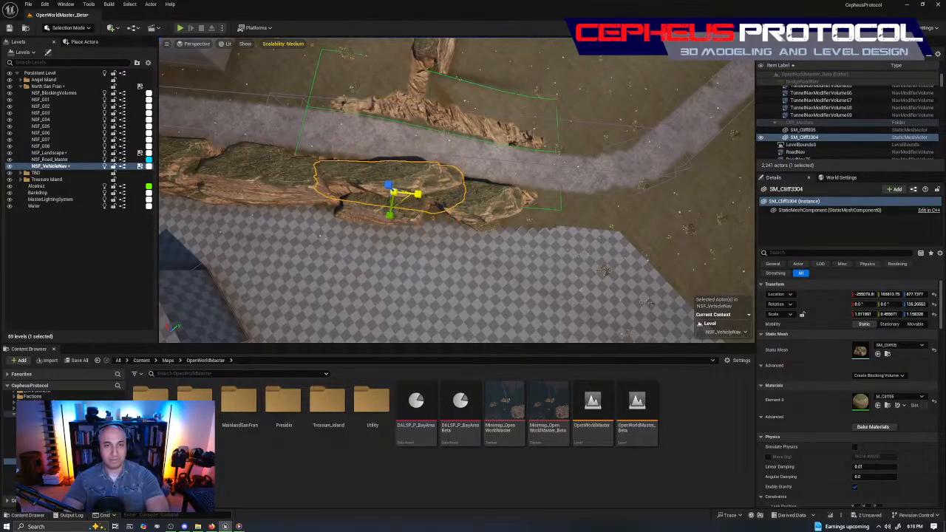
- Rotate the roadside copy to about 144° in Z, fit it against the road and stretch its Z scale to about 1.24
right_click_drag(397, 204, 193, 188)
key("e")
left_click_drag(414, 210, 392, 216)
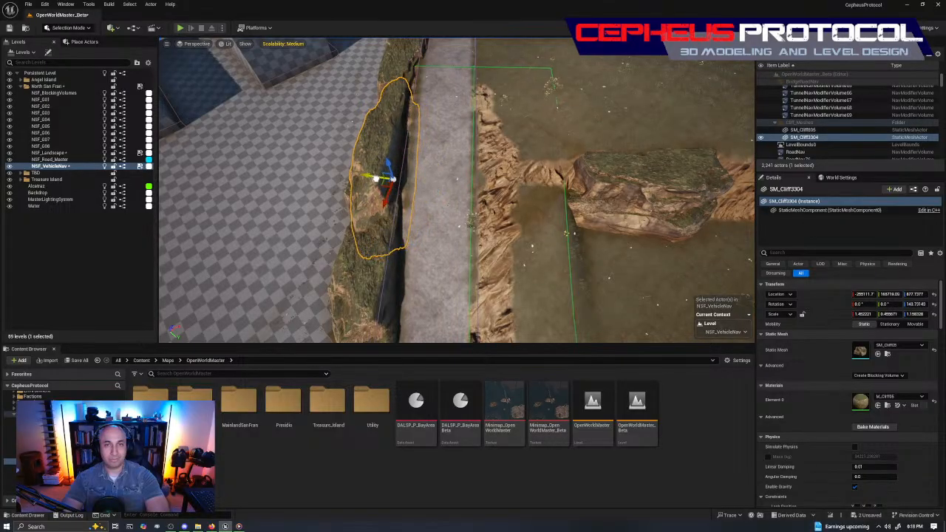
right_click_drag(377, 179, 446, 139)
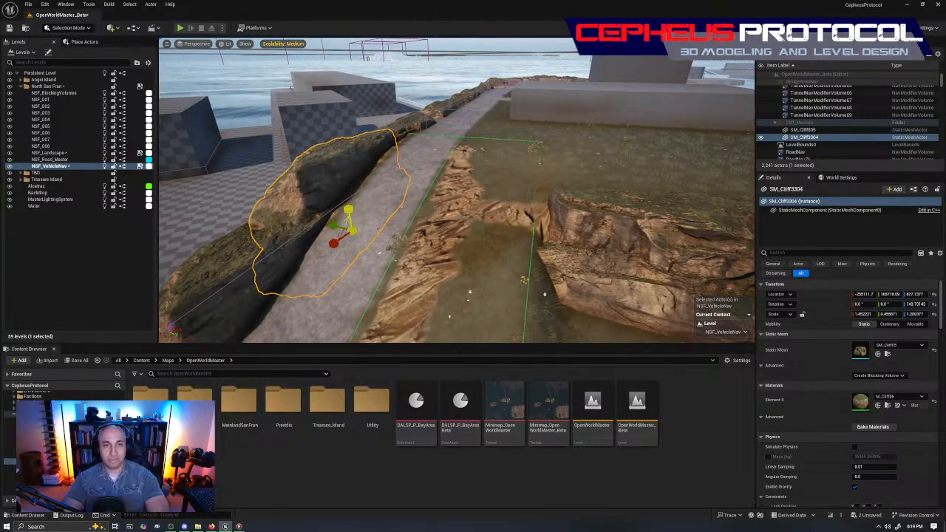
right_click_drag(446, 140, 307, 145)
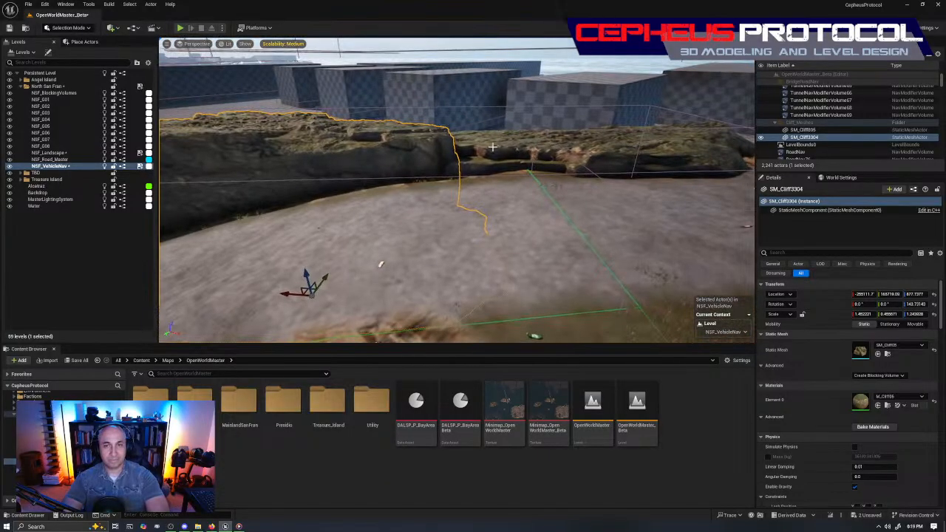
- Stretch SM_Cliff264 vertically to a Z scale of about 1.3
key("w")
left_click(488, 230)
right_click_drag(489, 230, 532, 228)
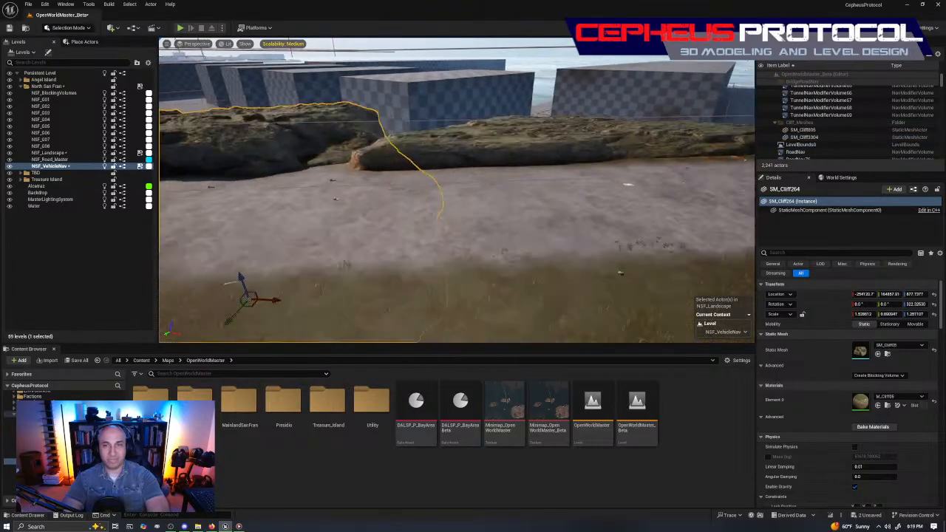
right_click_drag(488, 230, 562, 233)
- Select four neighbouring cliff rocks along the waterfront road, raise them slightly and stretch their Z scale to about 1.27
left_click(444, 172)
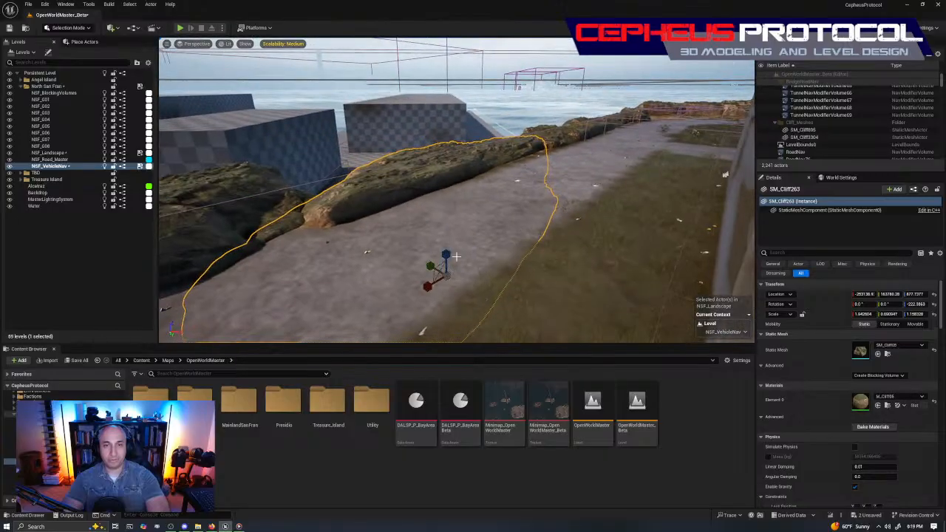
right_click_drag(549, 256, 525, 255)
key("w")
left_click(486, 203)
right_click_drag(486, 203, 584, 191)
left_click(434, 181, "ctrl")
left_click(553, 190, "ctrl")
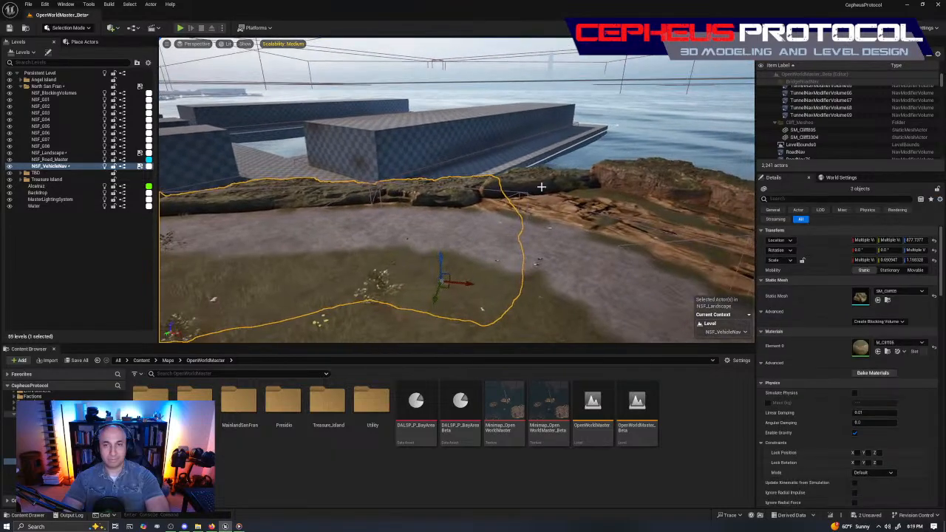
right_click_drag(568, 249, 559, 308)
left_click(582, 235, "ctrl")
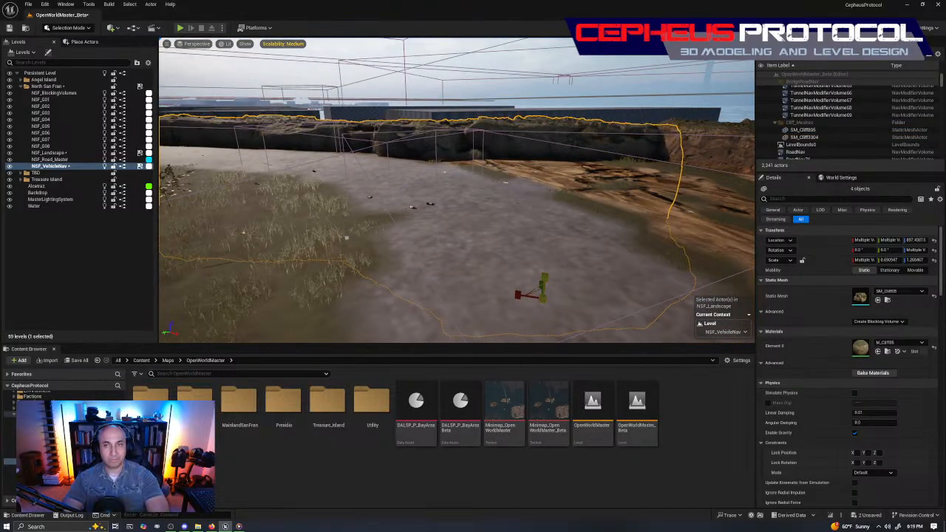
- Rotate SM_Cliff261 to about -140° in Z and line up neighbouring SM_Cliff262 along the building's ledge
right_click_drag(606, 186, 448, 240)
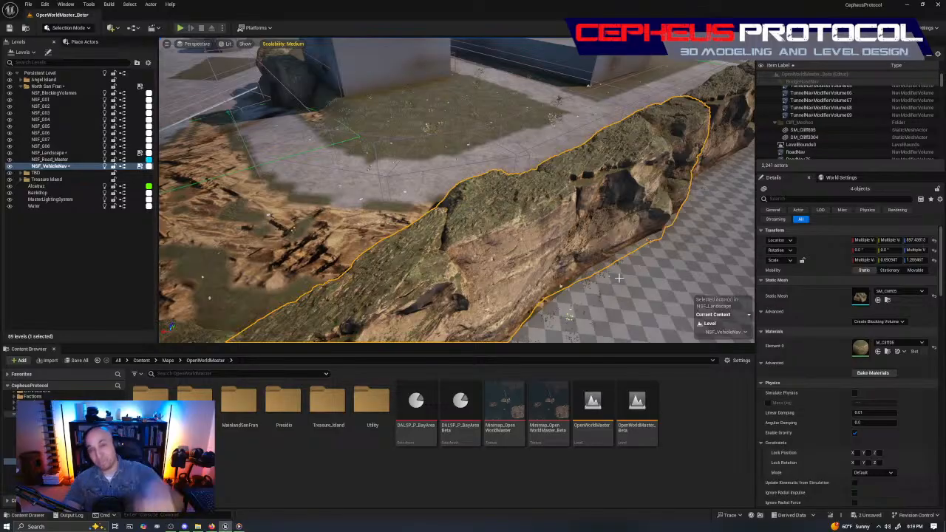
right_click_drag(620, 279, 501, 228)
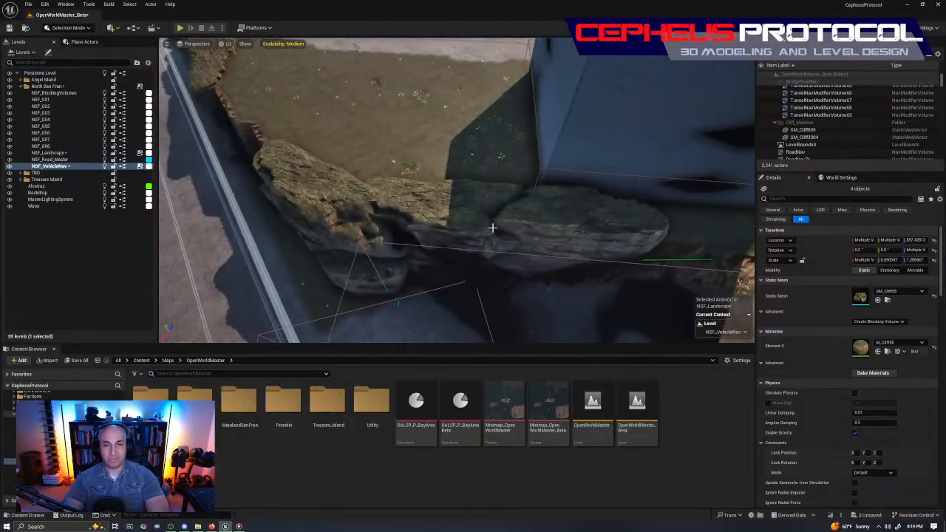
left_click(500, 228)
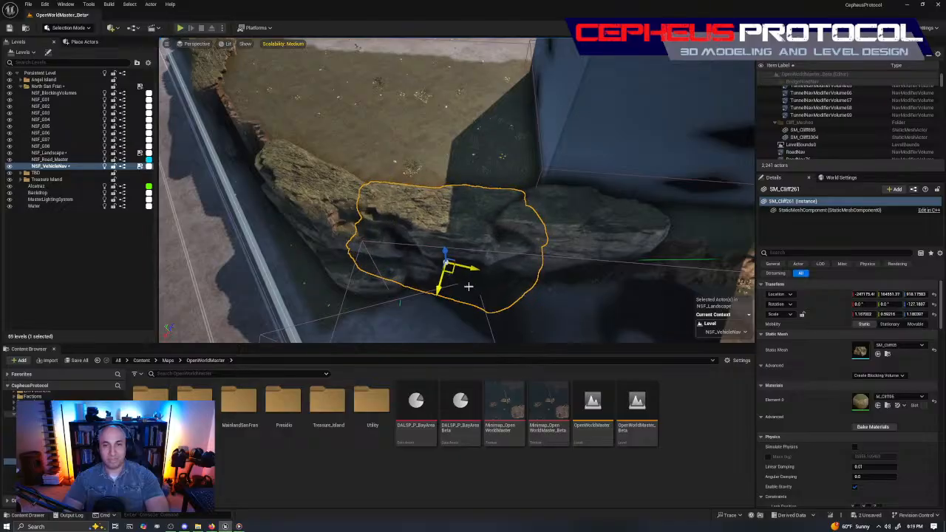
right_click_drag(487, 267, 580, 244)
left_click(443, 225)
mouse_move(443, 226)
right_mouse_down()
mouse_move(473, 244)
mouse_move(445, 212)
right_mouse_up()
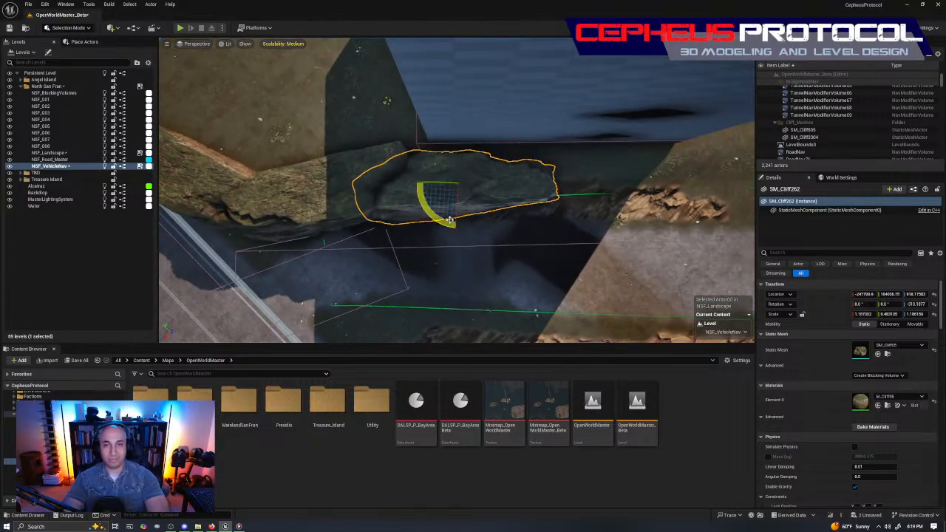
key("w")
right_click_drag(565, 191, 540, 100)
- Duplicate SM_Cliff261 and place the copy in the gap farther along the ledge above the road
left_click(558, 178)
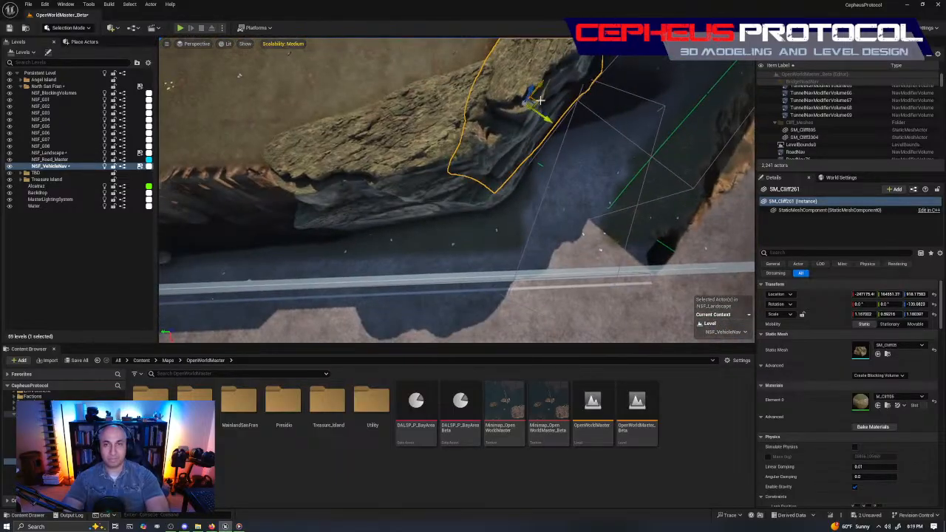
left_click_drag(538, 102, 243, 175, "alt")
right_click_drag(243, 175, 401, 209)
left_click_drag(472, 215, 559, 207)
key("w")
- Mirror the copied cliff with a negative X scale of about -1.17, reposition it and rotate it to about -204° in Z
left_click(862, 315)
key("Home")
type("-")
key("Return")
left_click_drag(430, 183, 460, 200)
key("e")
left_click_drag(471, 241, 487, 242)
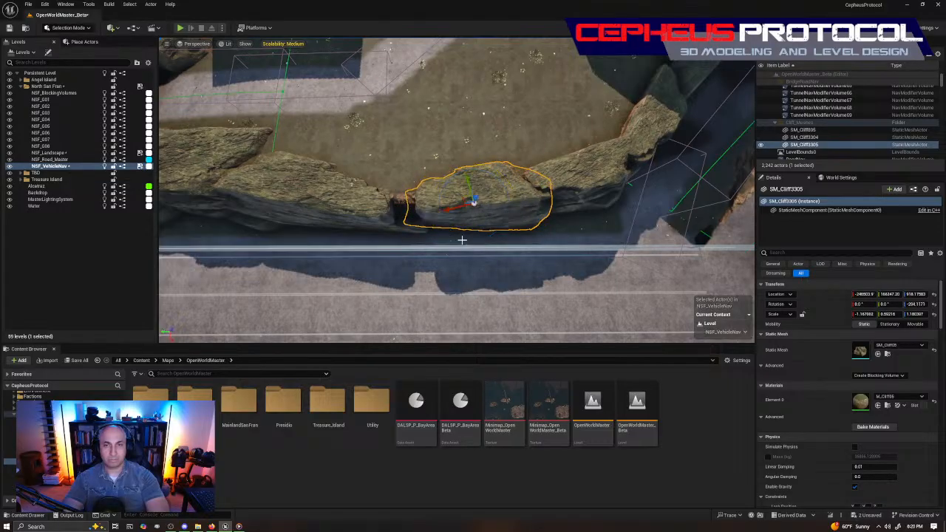
- Reposition SM_Cliff245 along the ledge beside the mirrored copy
left_click(311, 202)
key("f")
left_click_drag(413, 190, 442, 231)
left_click_drag(427, 191, 414, 192)
- Compare SM_Cliff245 with the road's nav mesh and thin it to a Y scale of about 0.43
key("p")
mouse_move(423, 198)
right_mouse_down()
mouse_move(405, 207)
mouse_move(428, 189)
mouse_move(442, 198)
mouse_move(418, 206)
right_mouse_up()
right_click_drag(596, 174, 577, 181)
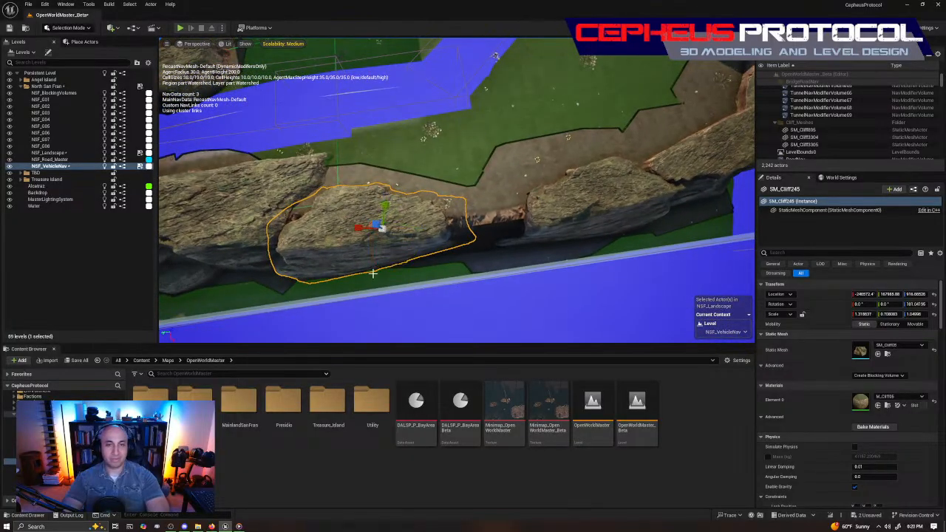
left_click_drag(388, 203, 402, 243)
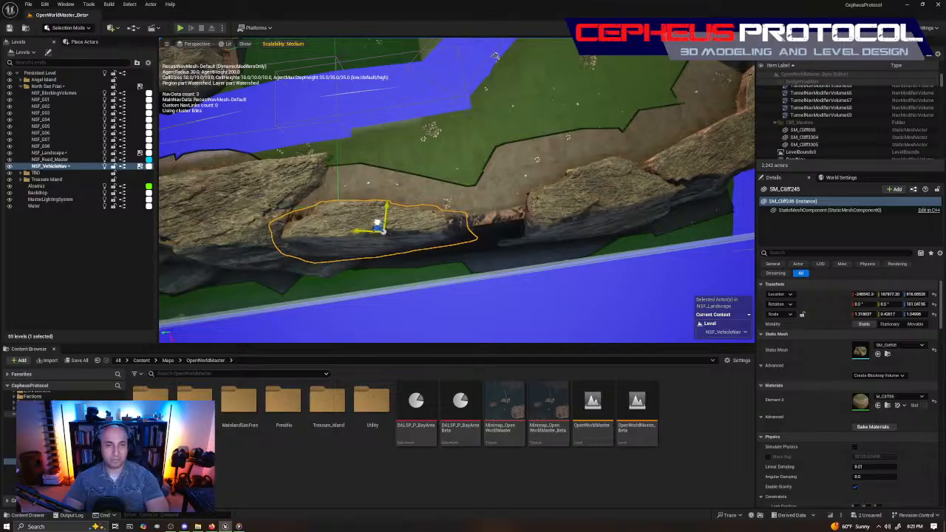
- Reposition SM_Cliff3305 along the ledge so it sits against SM_Cliff245
left_click(556, 199)
key("f")
left_click_drag(434, 209, 373, 218)
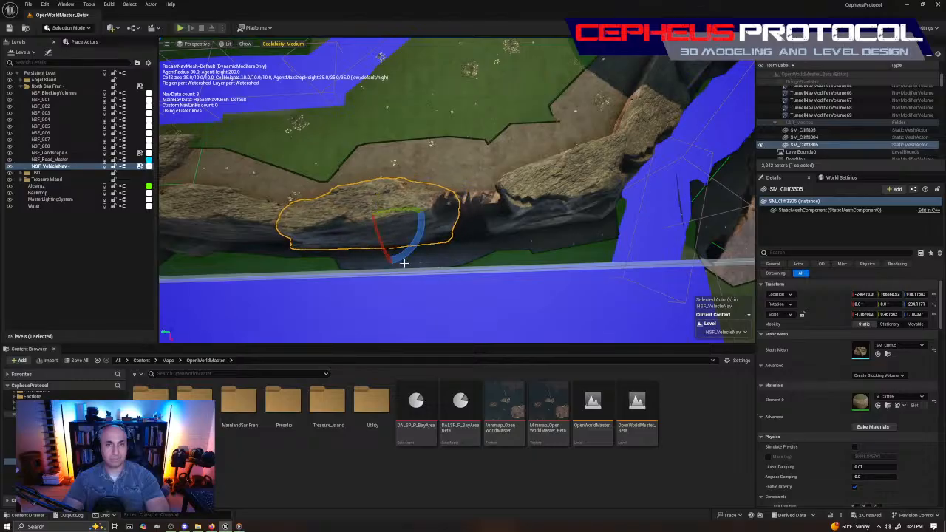
- Compare the gap up to SM_Cliff894 and shorten SM_Cliff3305 to an X scale of about -0.87
left_click(551, 205)
key("f")
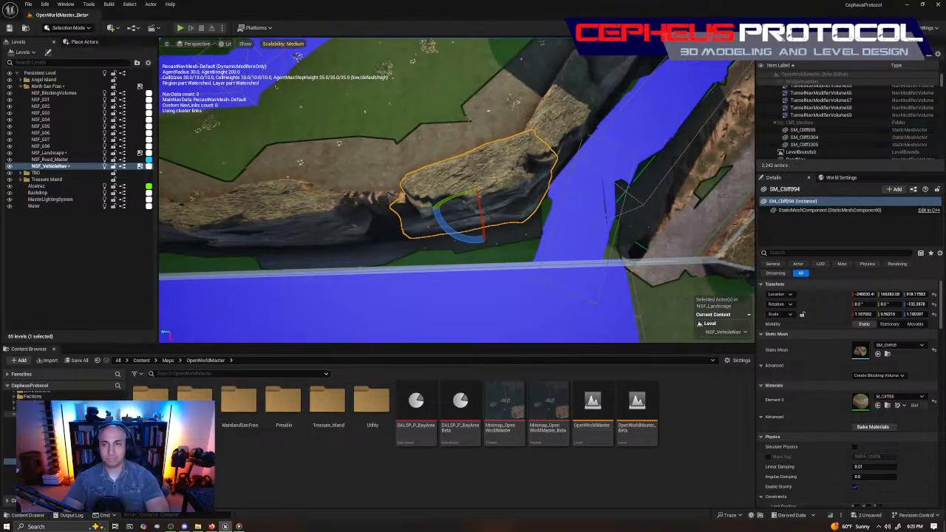
right_click_drag(551, 193, 467, 228)
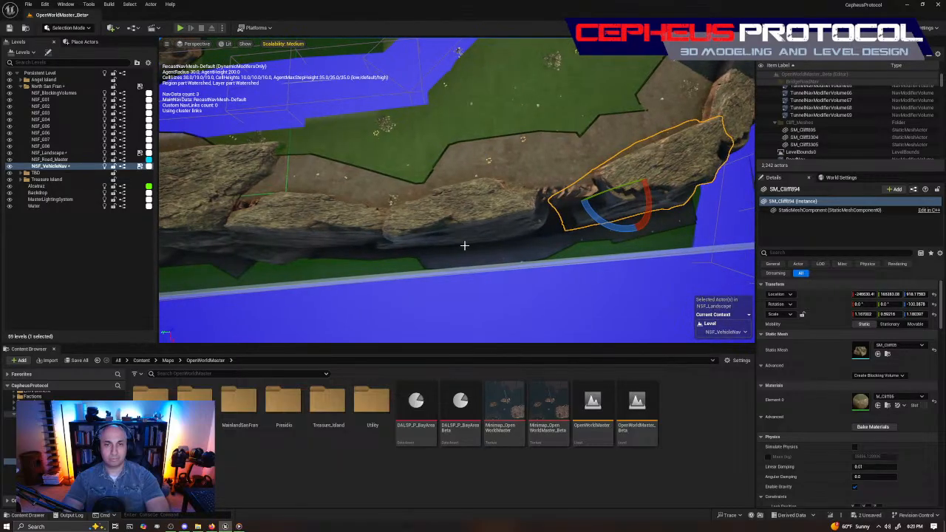
left_click(460, 234)
key("r")
left_click_drag(426, 231, 543, 195)
- Place a duplicate of SM_Cliff3305 in the gap before SM_Cliff894 and rotate the copy to about -461° in Z
right_click_drag(544, 194, 501, 245)
key("e")
left_click_drag(445, 226, 541, 223)
key("p")
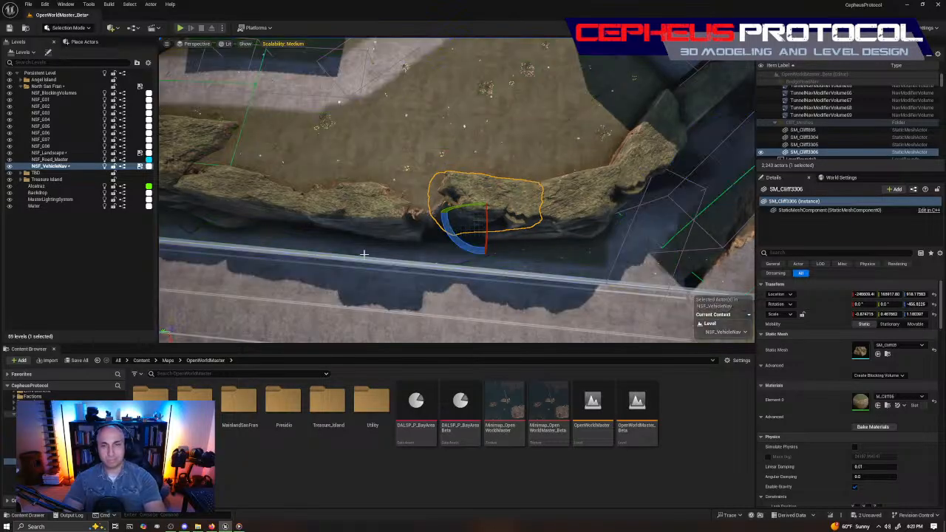
left_click_drag(486, 214, 450, 231)
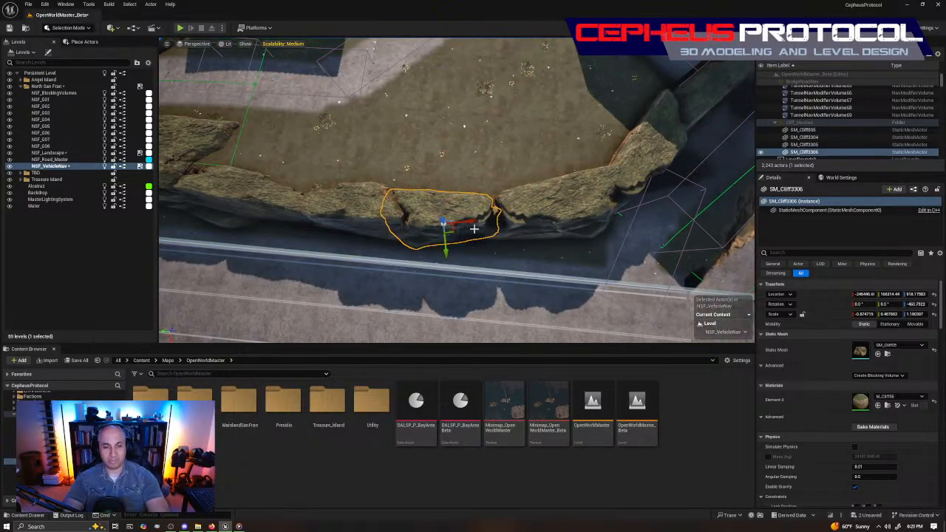
- Show the nav mesh again and thin SM_Cliff3306 to a Y scale of about 0.33
key("p")
right_click_drag(458, 177, 432, 177)
right_click_drag(368, 268, 402, 265)
key("r")
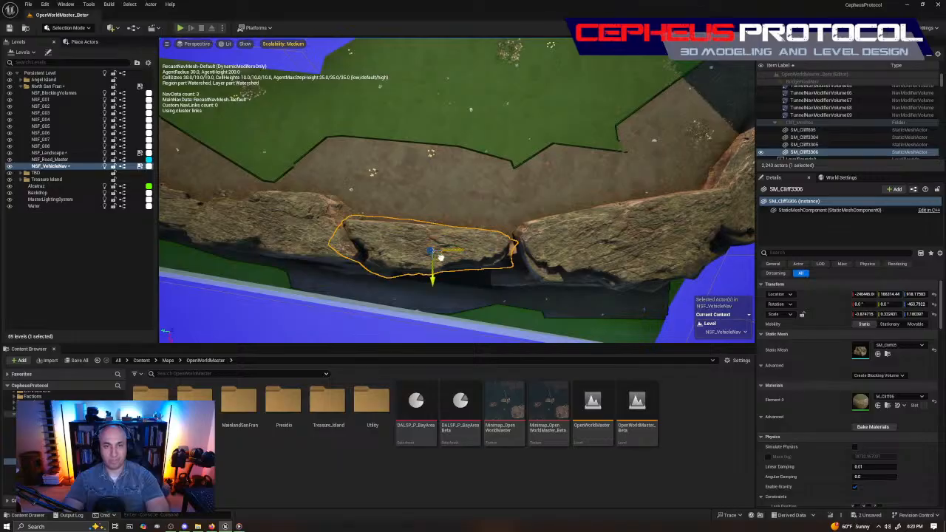
- Scale SM_Cliff894 to about 1.12 in X and 0.45 in Y, and lengthen SM_Cliff3306 to an X scale of about -0.99
left_click(553, 243)
key("f")
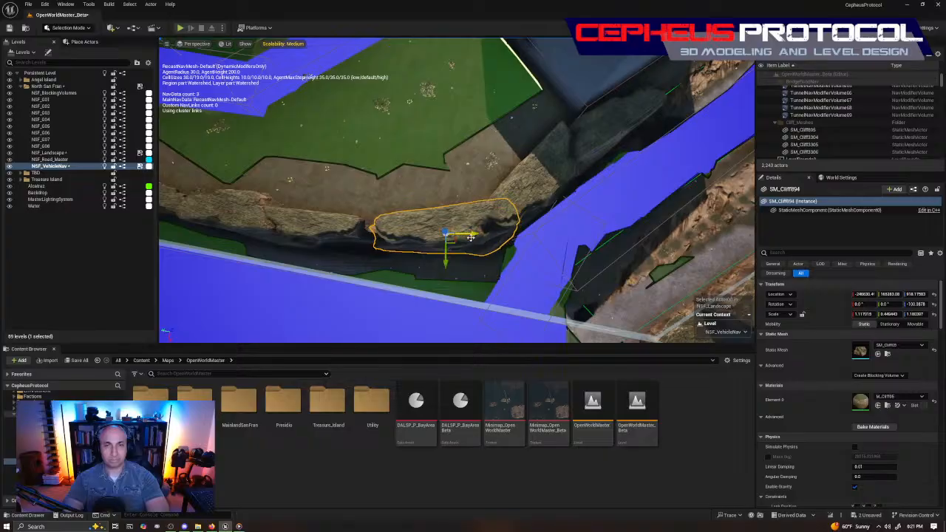
left_click(355, 238)
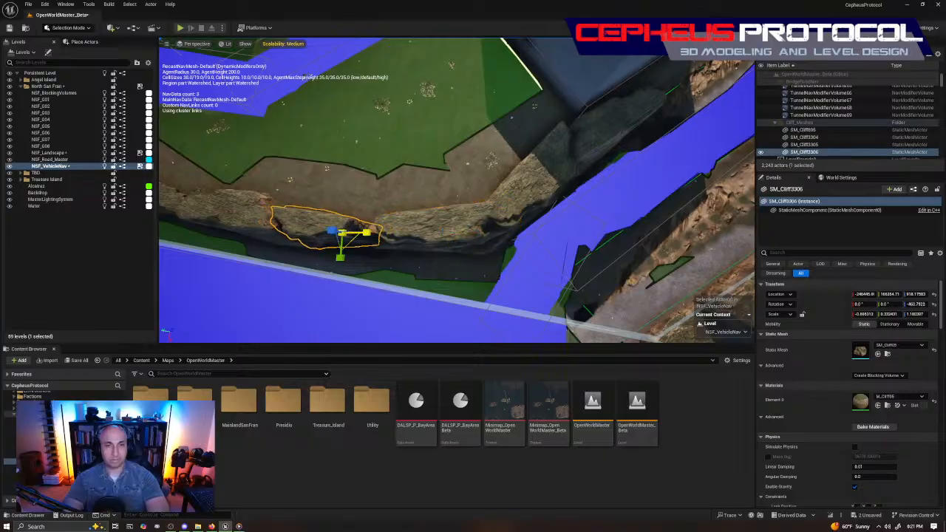
left_click_drag(353, 240, 376, 240)
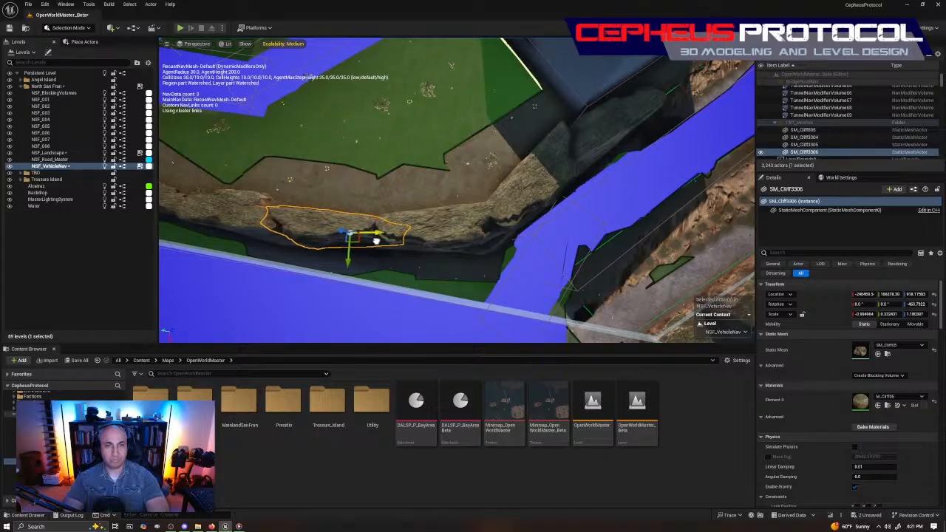
- Select three neighbouring landscape cliffs beside the road, scale them together, and clear the selection
right_click_drag(377, 242, 399, 266)
left_click(464, 252)
left_click(553, 247, "ctrl")
right_click_drag(553, 247, 593, 258)
left_click(482, 231, "ctrl")
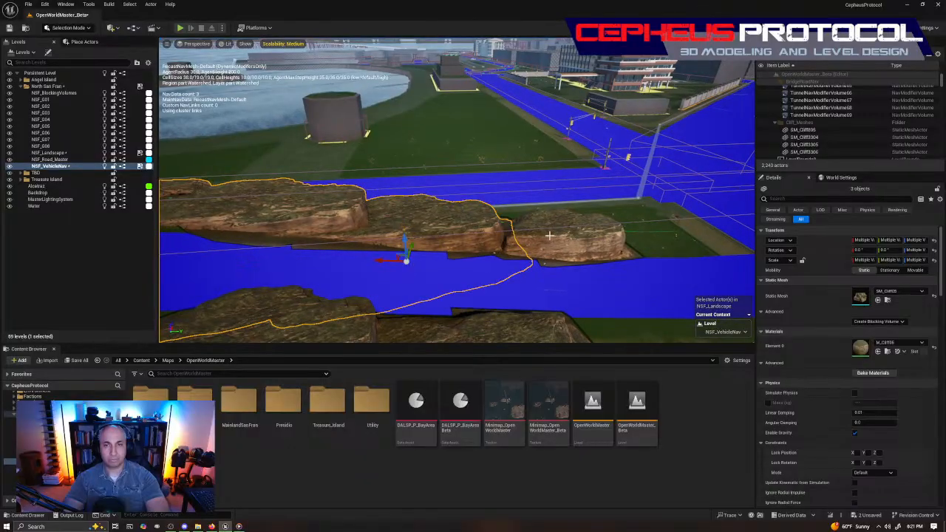
right_click_drag(543, 235, 444, 251)
key("r")
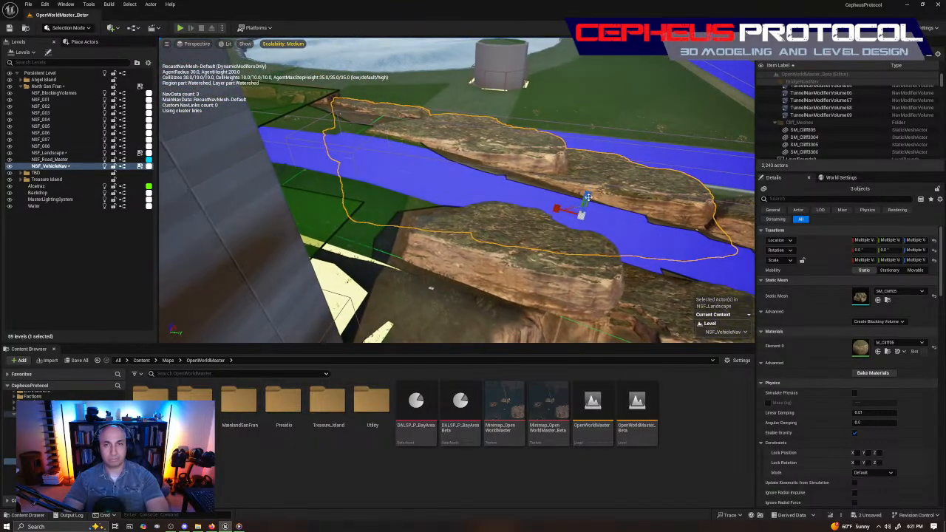
left_click_drag(589, 197, 590, 185)
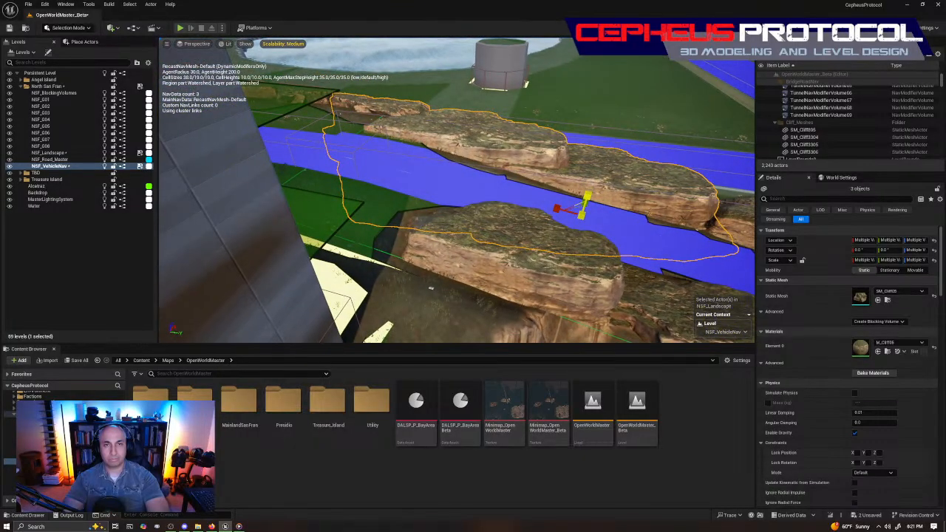
right_click_drag(591, 185, 377, 233)
key("Escape")
- Rotate SM_Cliff244 to about -71° in Z and reposition it in line with the adjoining ledge rocks
left_click(481, 240)
left_click_drag(367, 228, 372, 215)
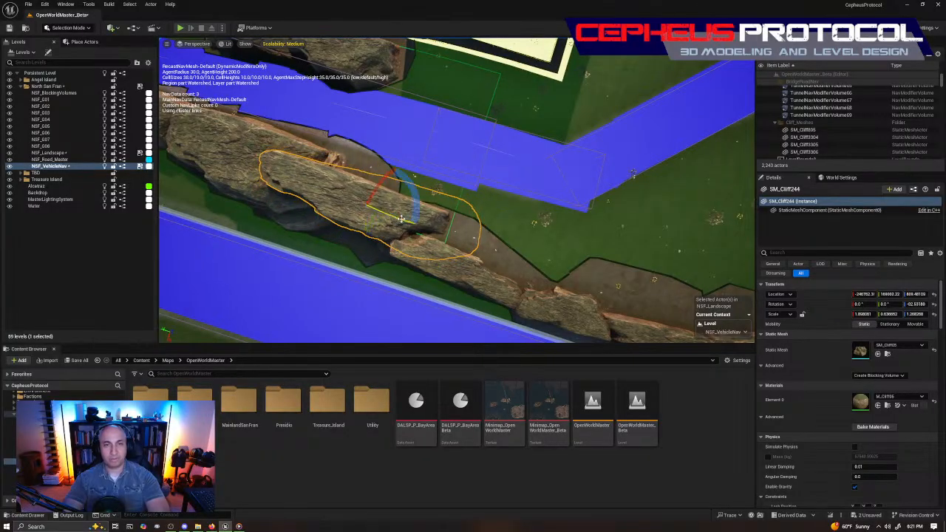
key("w")
right_click_drag(400, 216, 511, 246)
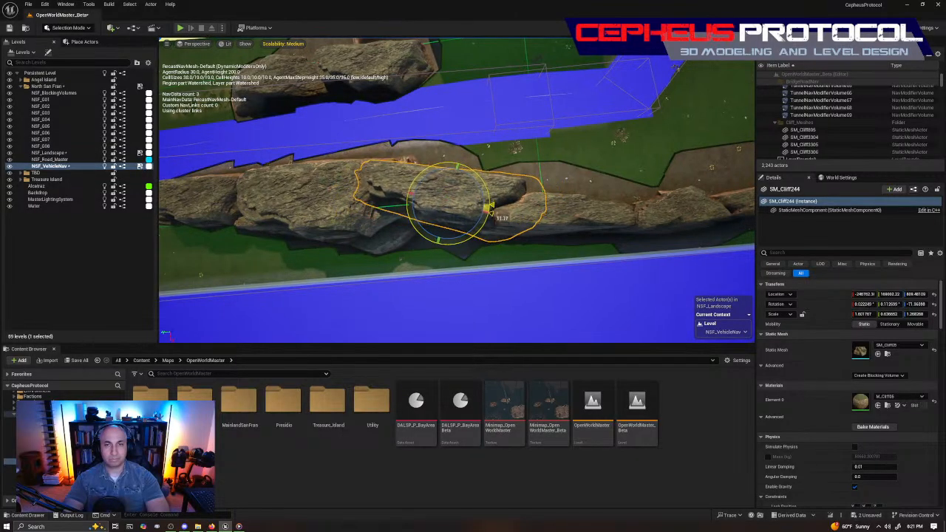
right_click_drag(456, 200, 457, 204)
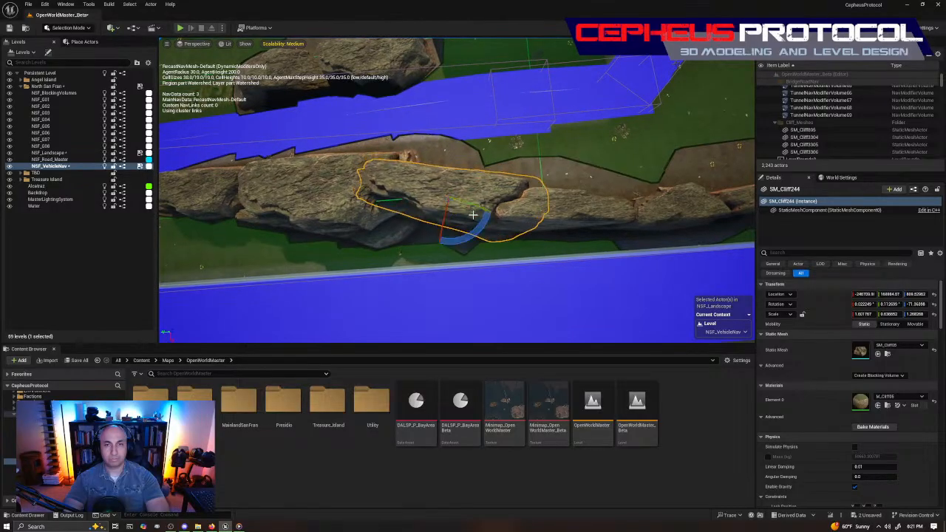
right_click_drag(491, 214, 554, 203)
mouse_move(453, 233)
right_mouse_down()
mouse_move(517, 215)
mouse_move(473, 241)
mouse_move(454, 232)
right_mouse_up()
left_click(423, 195, "ctrl")
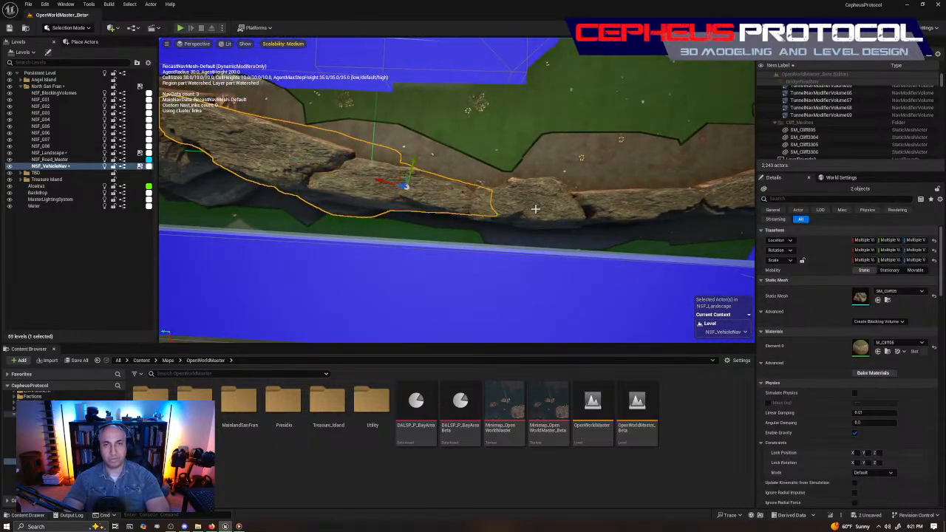
left_click(538, 208, "ctrl")
left_click(619, 212, "ctrl")
right_click_drag(619, 212, 628, 214)
right_click_drag(524, 214, 524, 214)
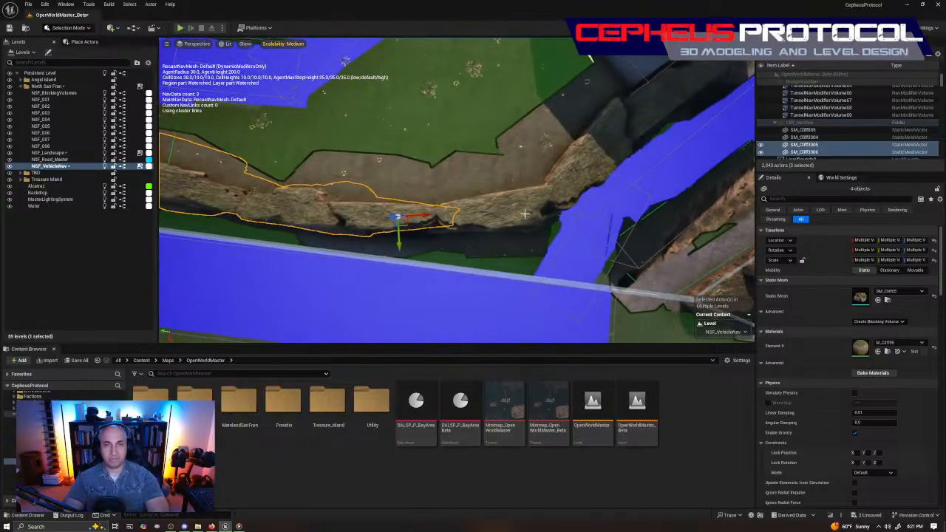
left_click(573, 169, "ctrl")
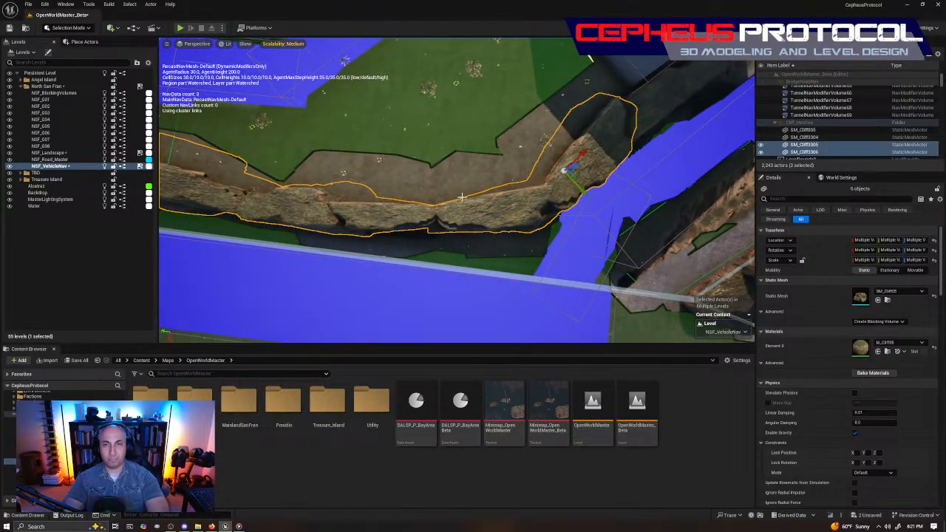
mouse_move(309, 145)
right_mouse_down()
mouse_move(322, 148)
mouse_move(324, 170)
mouse_move(322, 152)
right_mouse_up()
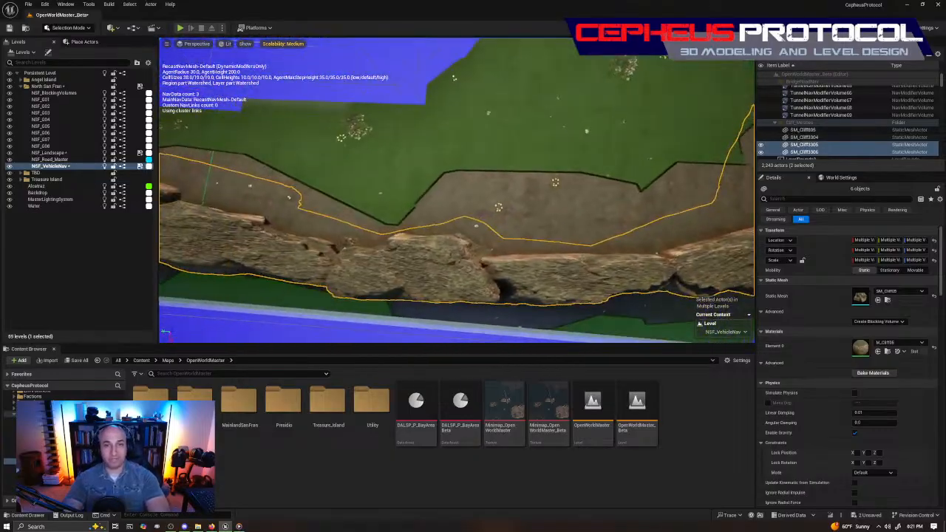
key("Escape")
- Check the ledge from the grass side, and rotate SM_Cliff3305 to about -274° in Z between its neighbouring rocks
left_click(532, 252)
right_click_drag(532, 252, 510, 261)
right_click_drag(530, 224, 515, 153)
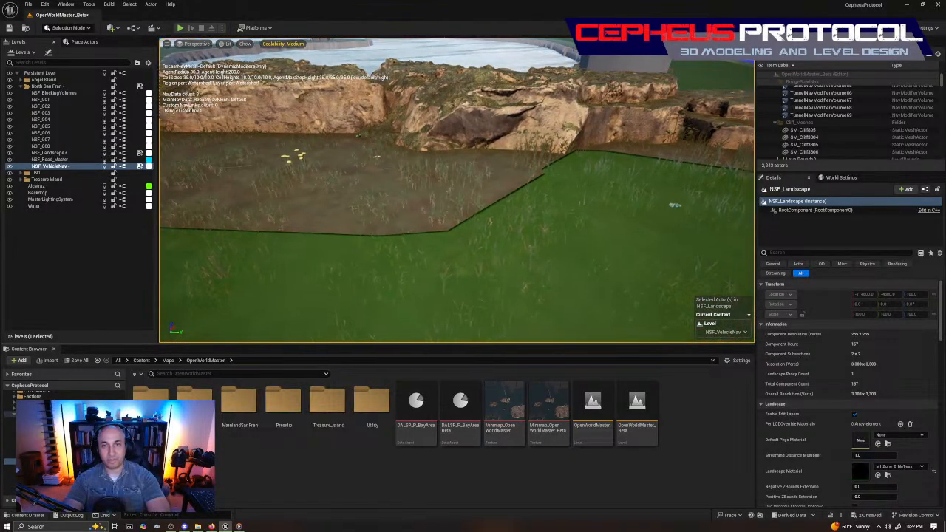
right_click_drag(244, 252, 325, 277)
left_click(482, 265)
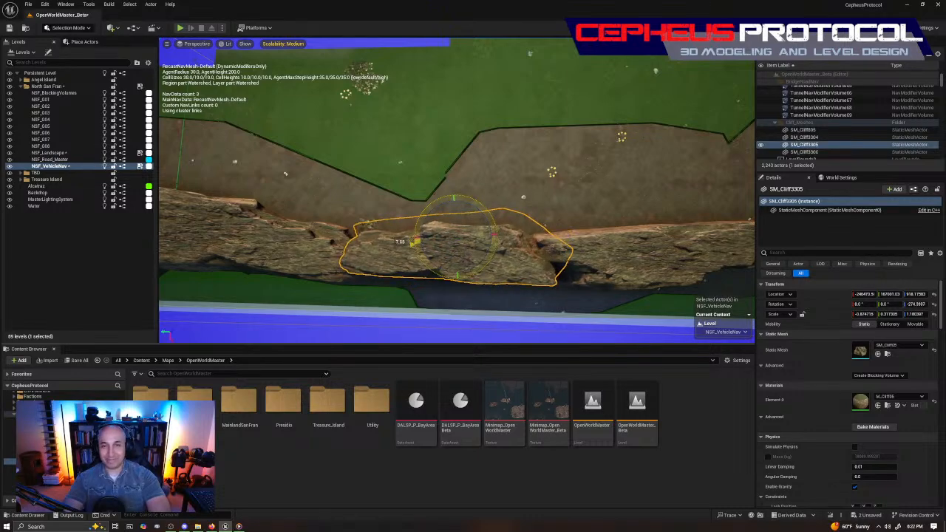
left_click_drag(446, 231, 451, 235)
- Check the rocks on both sides of SM_Cliff3305 along the ledge and save the modified levels
right_click_drag(451, 235, 383, 264)
left_click(382, 249)
right_click_drag(414, 201, 476, 199)
left_click(575, 247)
right_click_drag(595, 252, 599, 228)
key("ctrl+s")
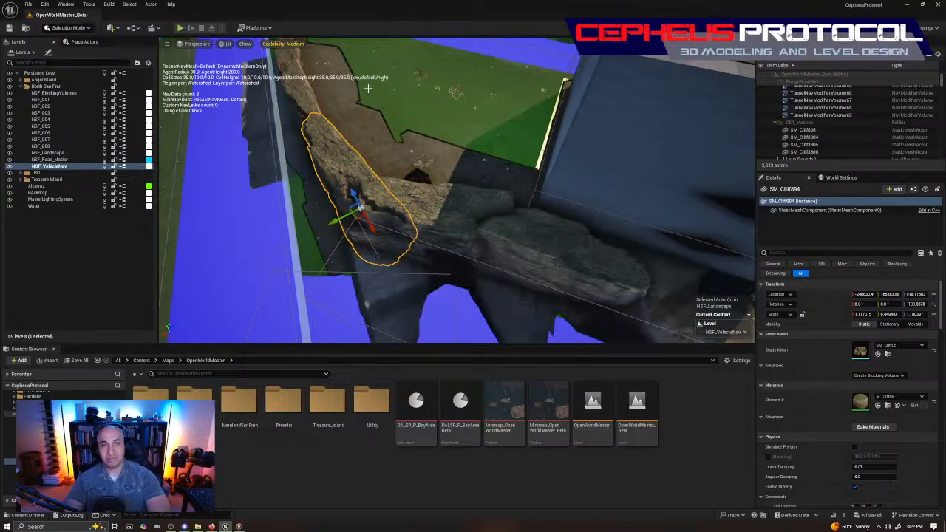
- Rotate the shaded cliff rock between SM_Cliff894 and SM_Cliff262 to follow the road edge
right_click_drag(486, 153, 636, 178)
right_click_drag(527, 190, 316, 138)
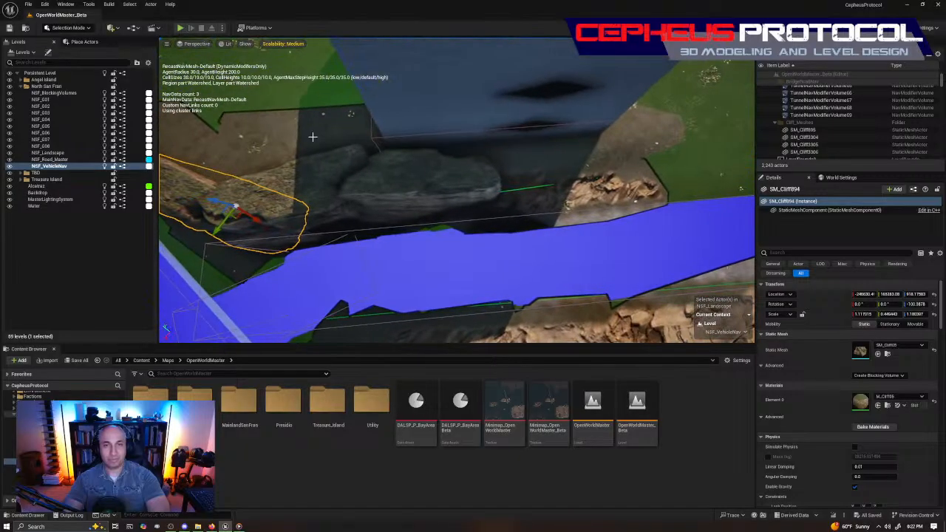
left_click(384, 232)
key("e")
left_click_drag(364, 227, 380, 207)
key("w")
- Thin SM_Cliff262 along its Y axis so it stays clear of the road
left_click(477, 193)
right_click_drag(539, 178, 491, 215)
key("r")
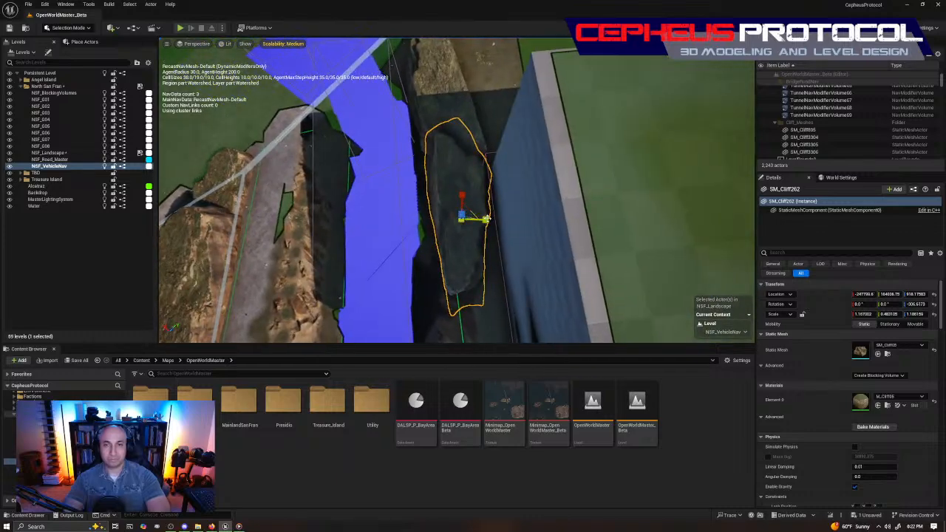
left_click_drag(487, 219, 484, 219)
- Duplicate SM_Cliff262 into the gap toward the road bend, with the copy rotated to about -490° in Z
right_click_drag(484, 223, 329, 217)
key("w")
left_click_drag(344, 222, 493, 233, "alt")
right_click_drag(492, 233, 447, 241)
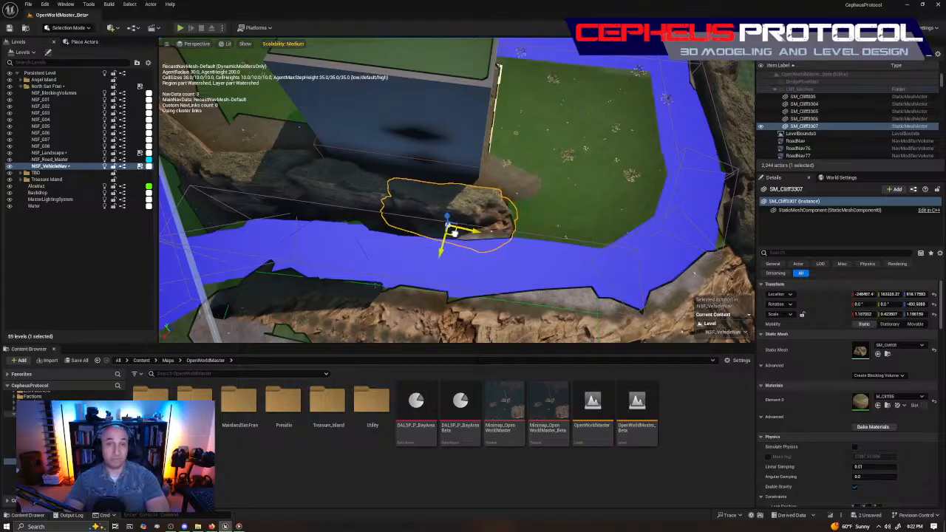
left_click_drag(458, 230, 453, 228)
- Clear the selection and save the modified levels
right_click_drag(455, 229, 341, 209)
left_click(505, 217)
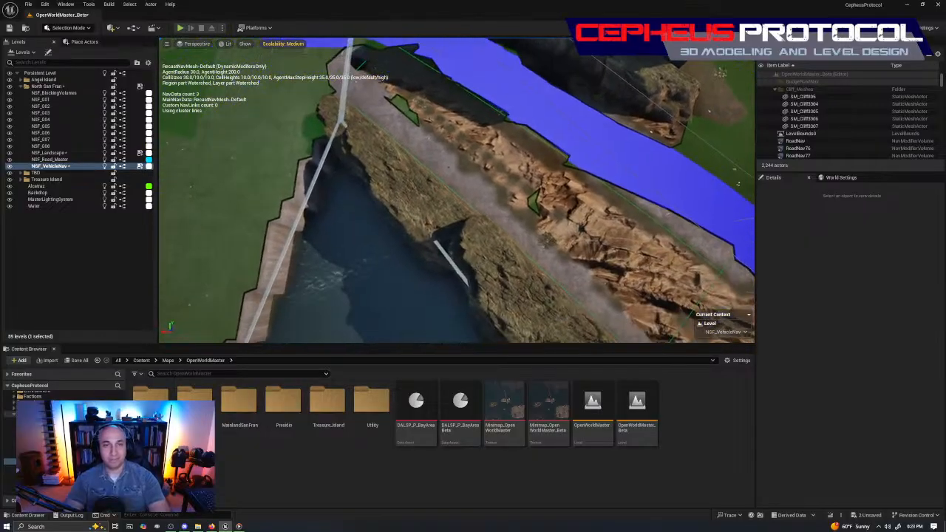
key("ctrl+s")
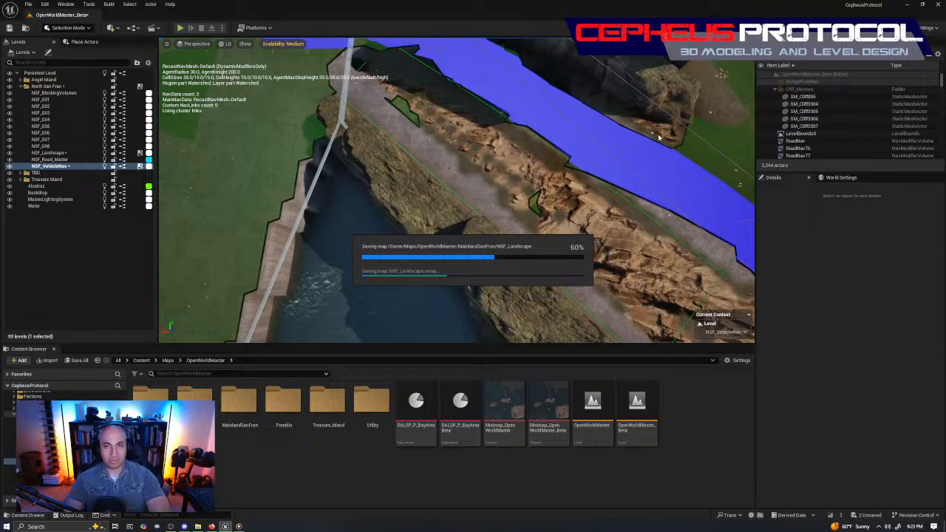
- Thin SM_Cliff258 on the far side of the road to a Y scale of about 0.44 and reposition it away from the road
right_click_drag(618, 139, 570, 147)
left_click(517, 202)
right_click_drag(518, 203, 479, 212)
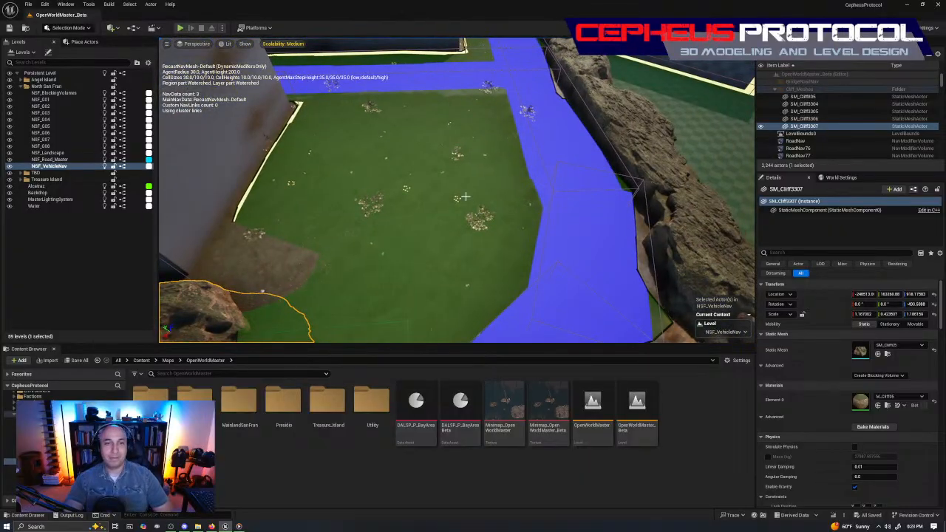
right_click_drag(448, 338, 490, 304)
right_click_drag(570, 254, 414, 231)
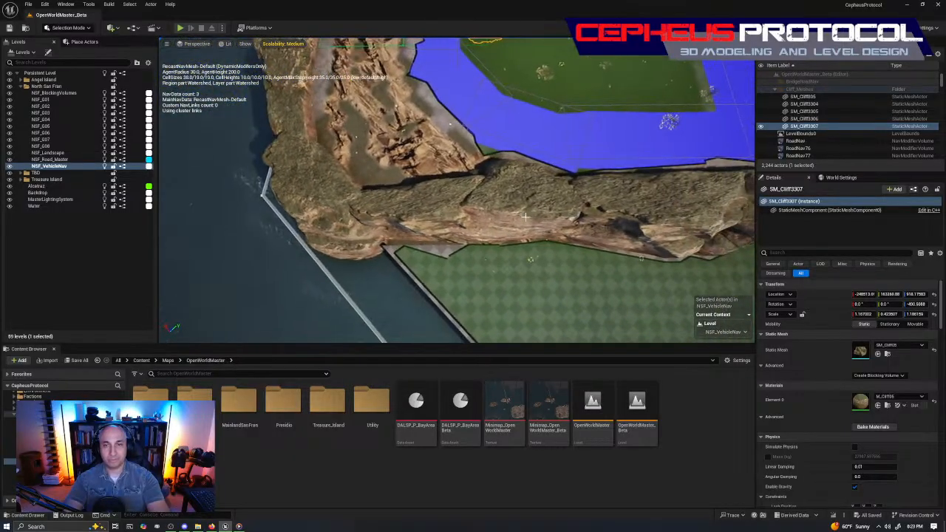
left_click(547, 228)
right_click_drag(547, 228, 573, 226)
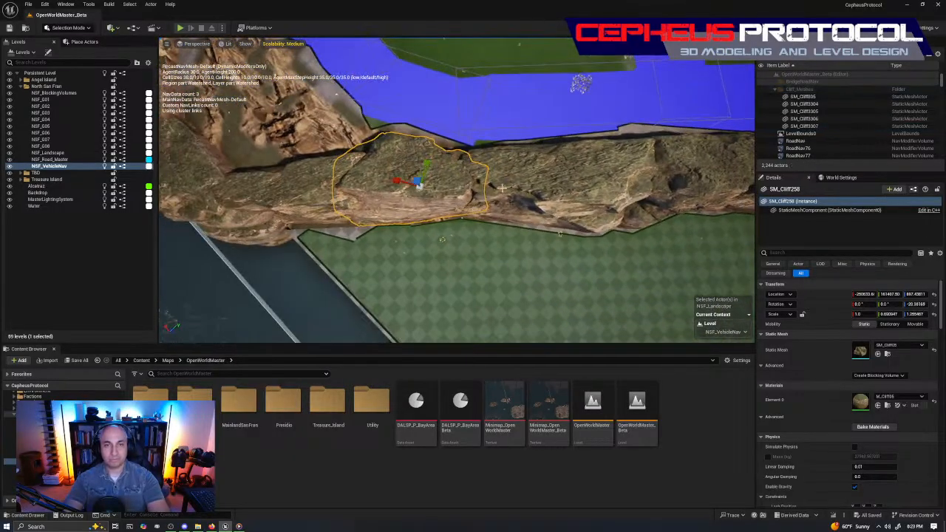
left_click_drag(429, 165, 425, 174)
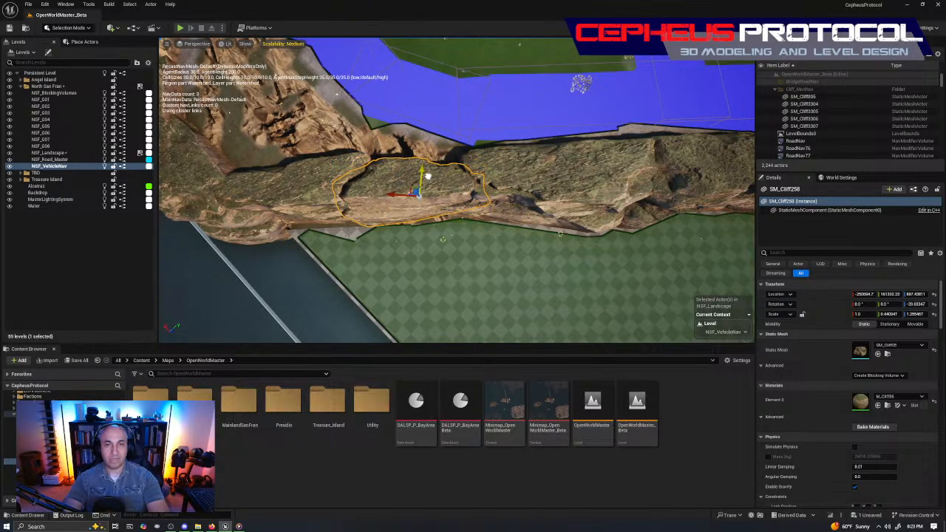
- Thin SM_Cliff260 to a Y scale of about 0.60 and adjust its angle along the road
right_click_drag(432, 175, 473, 171)
left_click(494, 239)
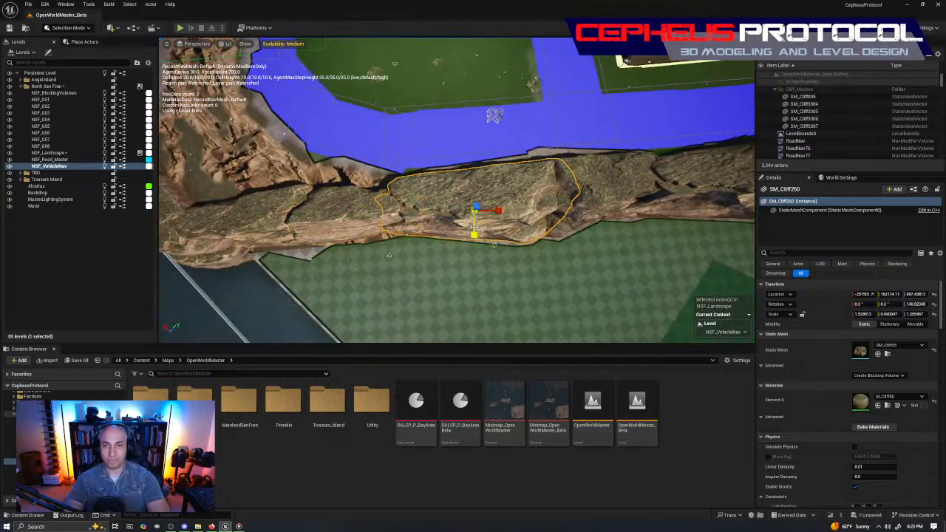
key("e")
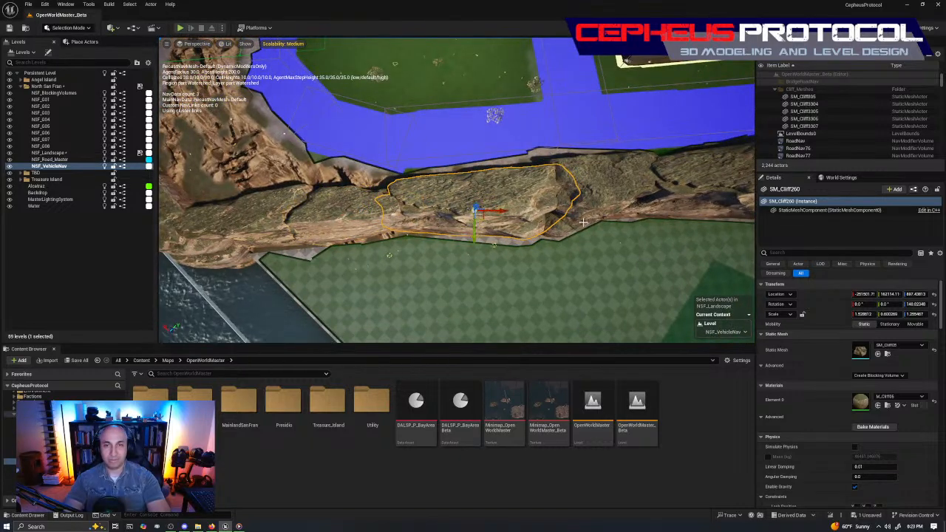
left_click_drag(449, 238, 455, 241)
- Thin SM_Cliff259, the next rock along the road, along its Y axis
left_click(595, 195)
right_click_drag(596, 195, 618, 196)
key("r")
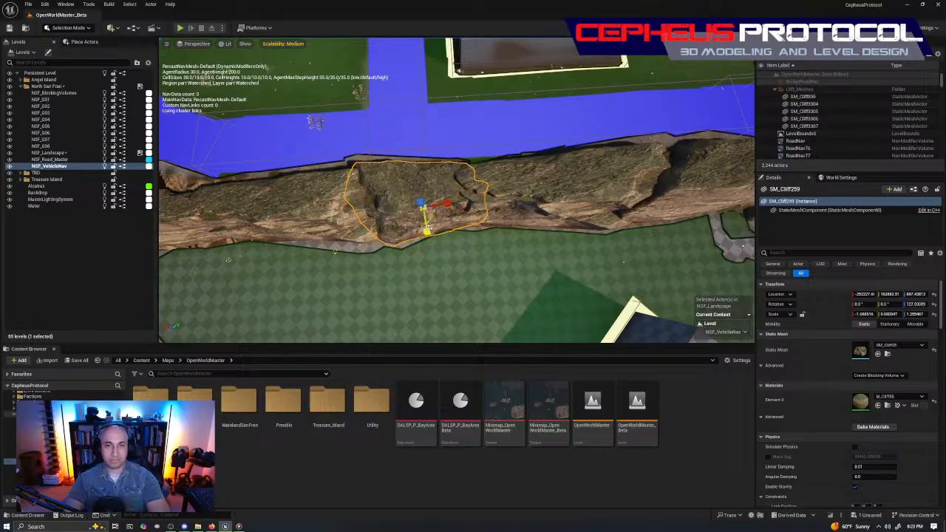
- Thin SM_Cliff264 to a Y scale of about 0.50 and adjust its angle and position along the road
left_click(595, 196)
mouse_move(595, 195)
right_mouse_down()
mouse_move(572, 198)
mouse_move(595, 201)
right_mouse_up()
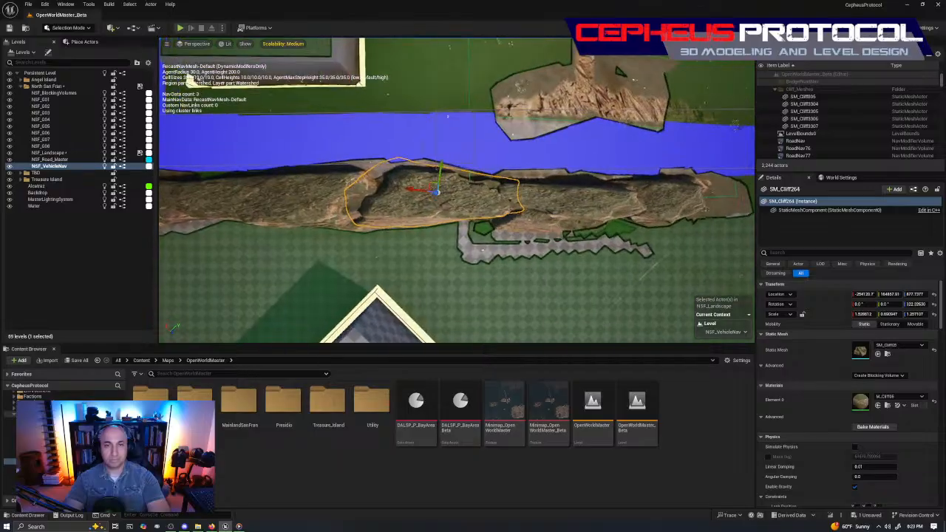
mouse_move(444, 167)
right_mouse_down()
mouse_move(434, 167)
mouse_move(444, 166)
right_mouse_up()
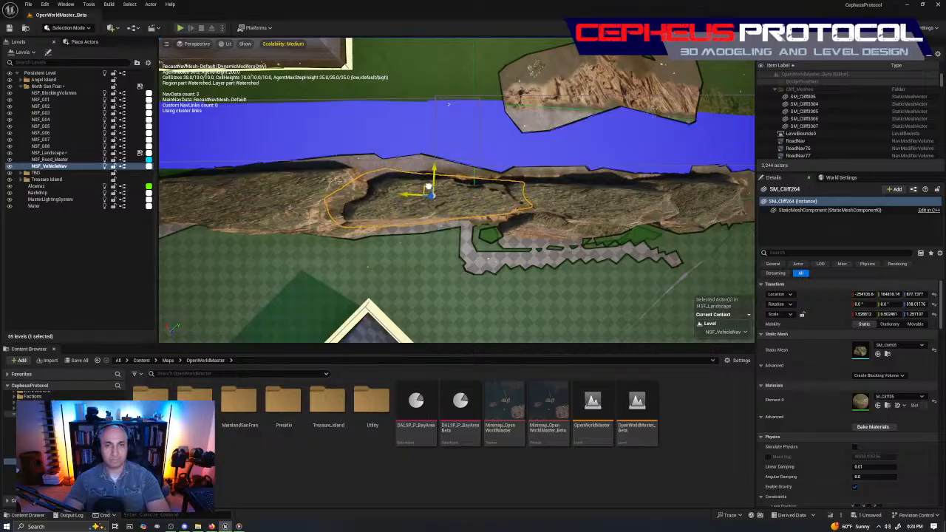
- Duplicate SM_Cliff267 turned about half a turn, place the copy beside it, and thin the original to a Y scale of about 0.54
right_click_drag(654, 175, 584, 204)
left_click(567, 214)
key("e")
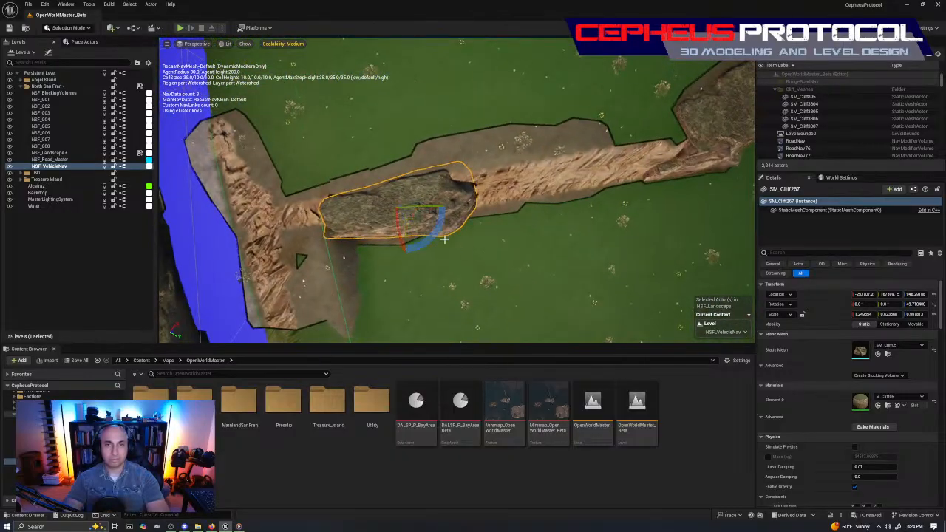
left_click_drag(444, 238, 274, 258, "alt")
key("w")
left_click_drag(391, 204, 486, 173)
key("r")
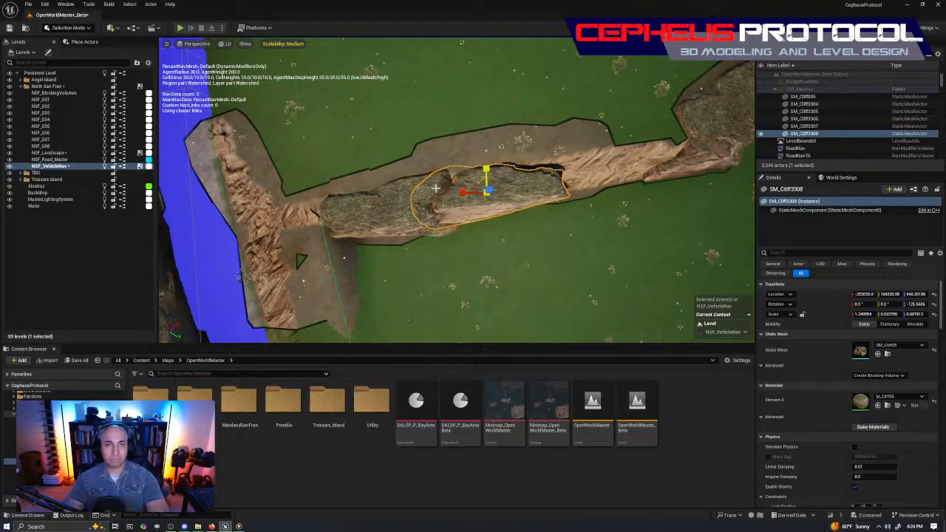
left_click(430, 225)
left_click_drag(404, 235, 405, 230)
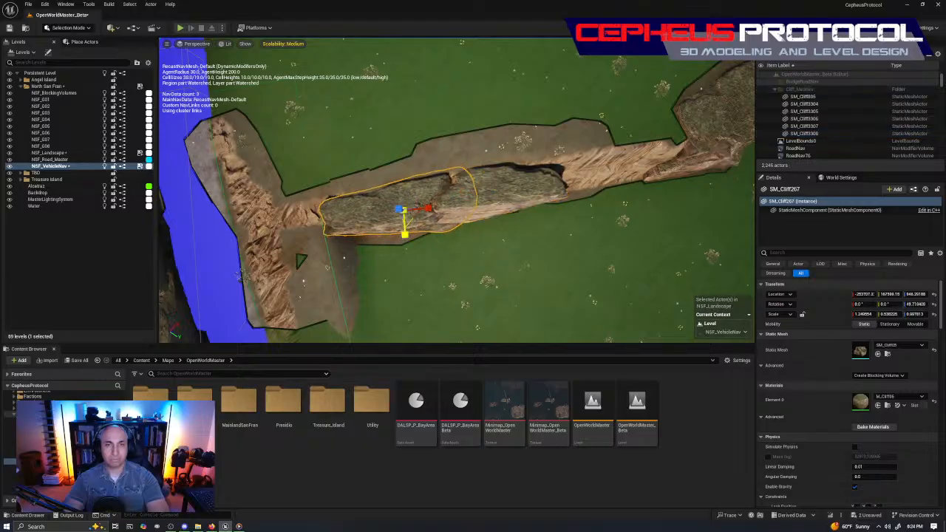
- Duplicate SM_Cliff3308 further along the ridge, mirror the copy with an X scale of about -1.25 and rotate it into line
left_click(484, 204)
right_click_drag(485, 204, 394, 207)
key("w")
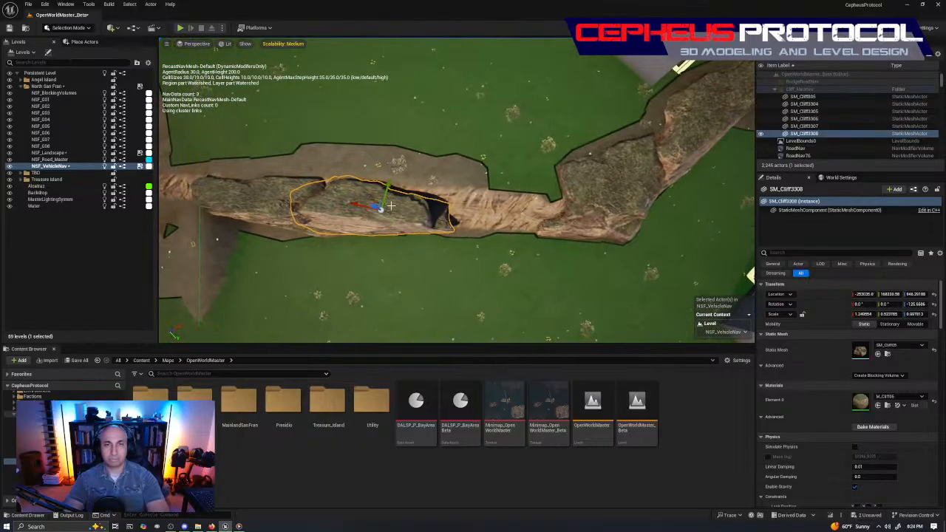
left_click_drag(376, 200, 471, 214, "alt")
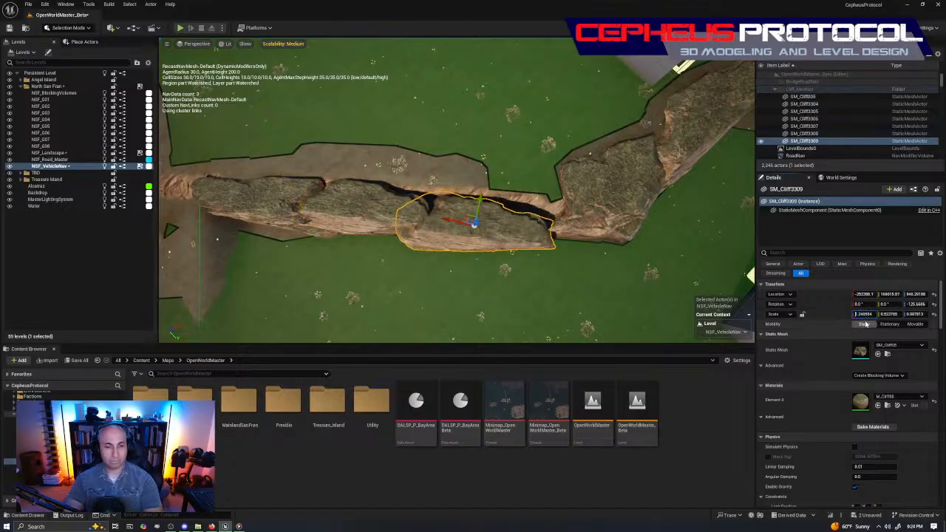
key("Return")
right_click_drag(472, 309, 510, 304)
key("e")
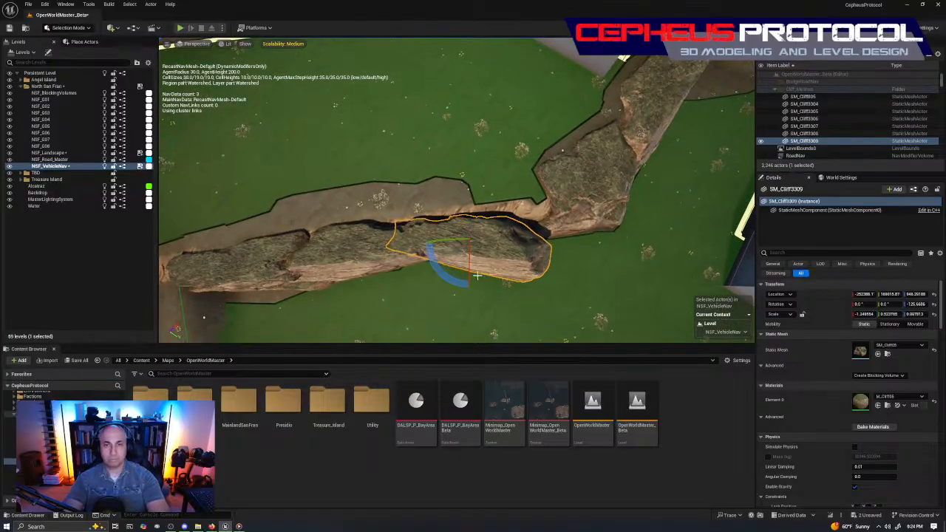
left_click_drag(457, 286, 465, 248)
key("w")
- Thin SM_Cliff268, the next rock after the gap, to a Y scale of about 0.51 and adjust its angle and position
left_click(593, 211)
right_click_drag(634, 229, 547, 222)
left_click_drag(444, 256, 496, 244)
mouse_move(460, 246)
right_mouse_down()
mouse_move(484, 242)
mouse_move(451, 238)
right_mouse_up()
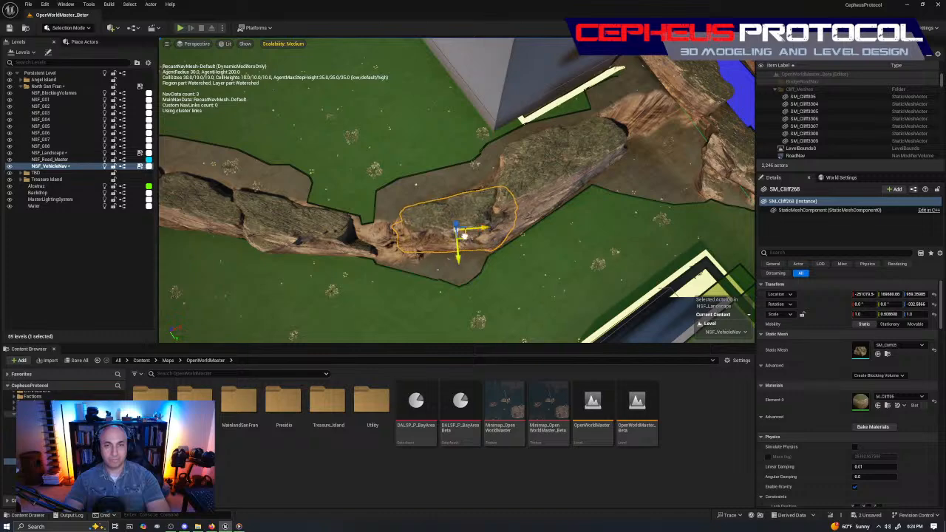
right_click_drag(467, 239, 510, 232)
left_click_drag(509, 244, 530, 221)
key("w")
key("d")
right_click_drag(530, 221, 530, 221)
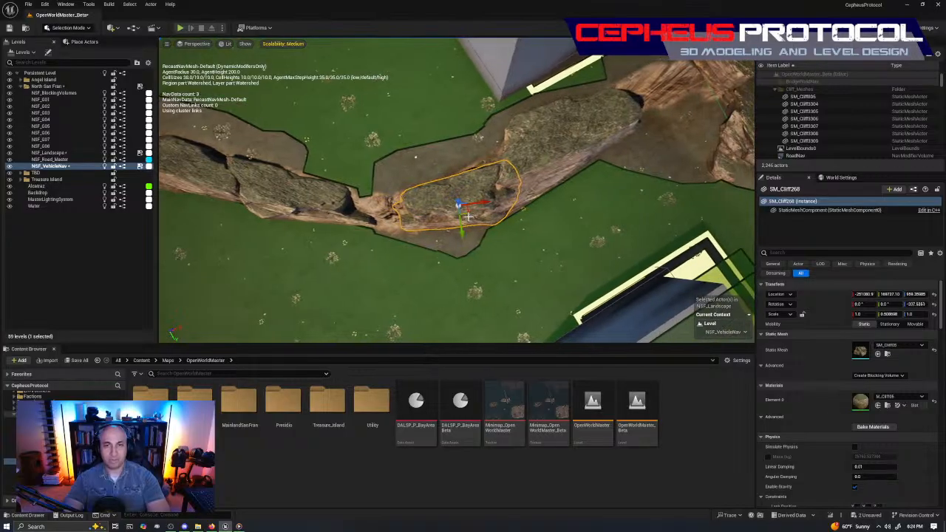
- Duplicate SM_Cliff268 into the gap before it, then rotate and position the copy to join the two rock rows
left_click_drag(466, 213, 381, 214, "alt")
right_click_drag(381, 214, 462, 270)
key("e")
left_click_drag(464, 276, 460, 186)
key("w")
left_click_drag(416, 255, 452, 255)
right_click_drag(452, 255, 564, 252)
- Shorten SM_Cliff268 along its X axis and adjust its angle against the neighbouring rocks
left_click(511, 220)
right_click_drag(511, 221, 517, 333)
left_click_drag(466, 210, 503, 171)
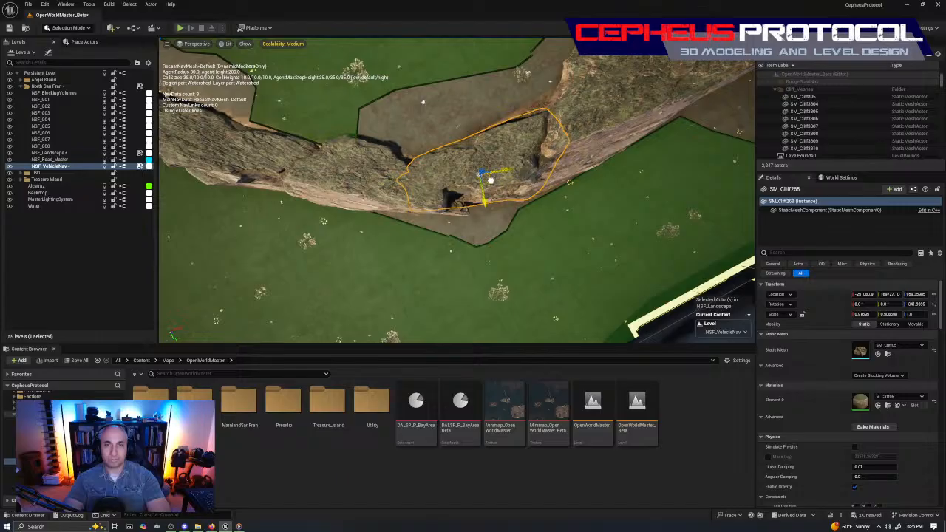
right_click_drag(487, 187, 475, 237)
- Thin SM_Cliff269 to a Y scale of about 0.63 and adjust its angle along the ridge
left_click(484, 194)
key("r")
left_click_drag(475, 105, 470, 127)
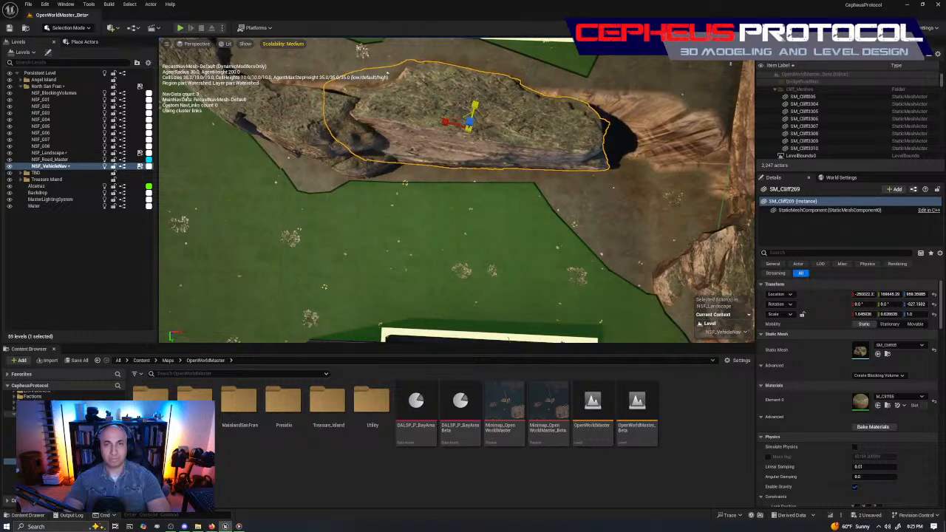
left_click_drag(473, 168, 439, 129)
key("w")
mouse_move(439, 130)
right_mouse_down()
mouse_move(466, 122)
mouse_move(452, 123)
right_mouse_up()
- Duplicate SM_Cliff269 toward the road, turn the copy about 180 degrees and shorten it to an X scale of about 1.41
left_click_drag(359, 176, 508, 174, "alt")
right_click_drag(481, 191, 454, 193)
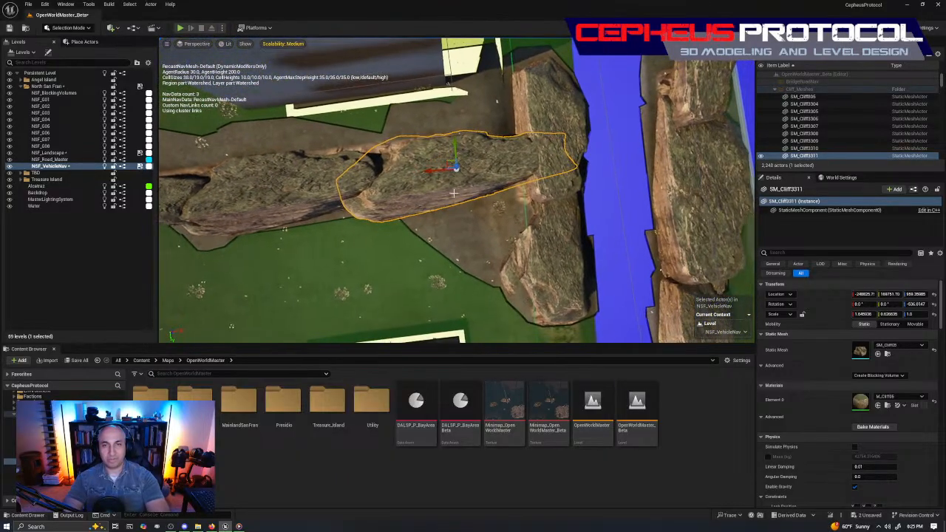
left_click_drag(438, 200, 488, 221)
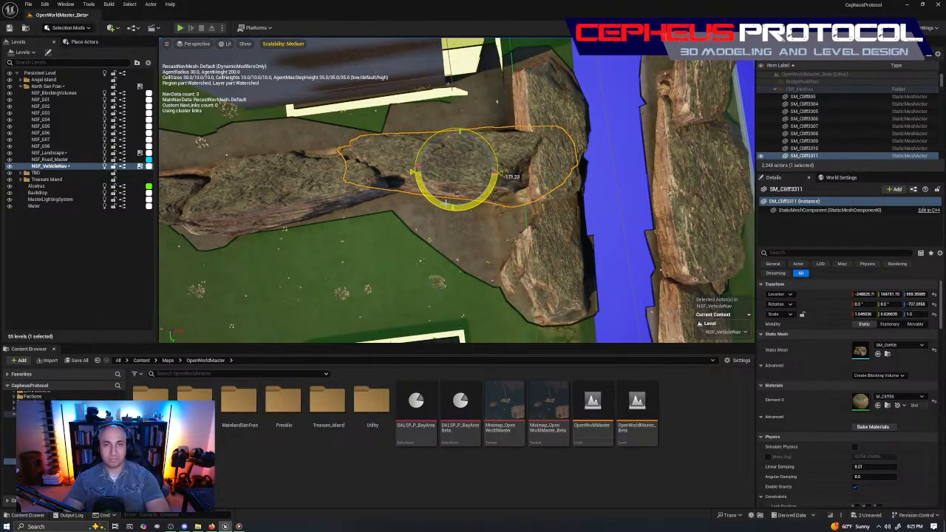
left_click_drag(480, 171, 462, 187)
right_click_drag(463, 188, 488, 200)
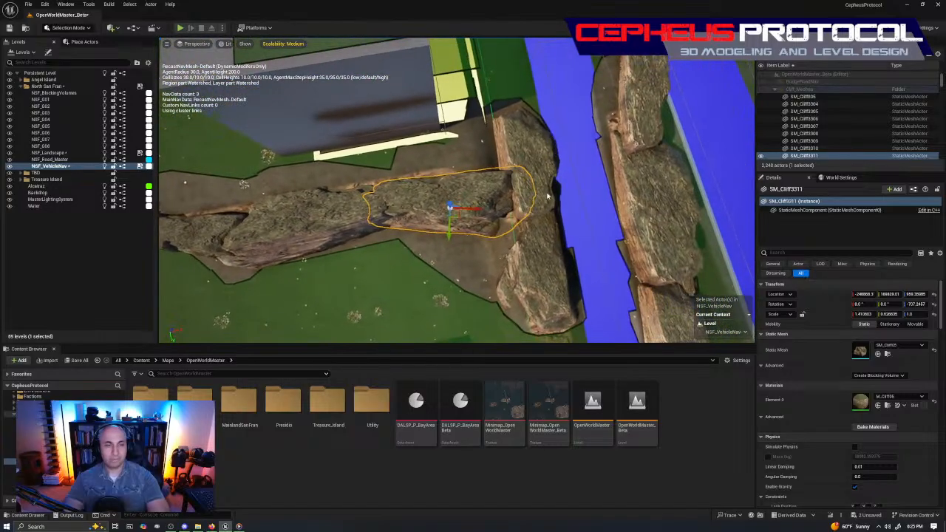
- Select SM_Cliff248 beside the road at the end of the ridge and save the modified levels
left_click(547, 203)
right_click_drag(548, 203, 559, 207)
key("ctrl+s")
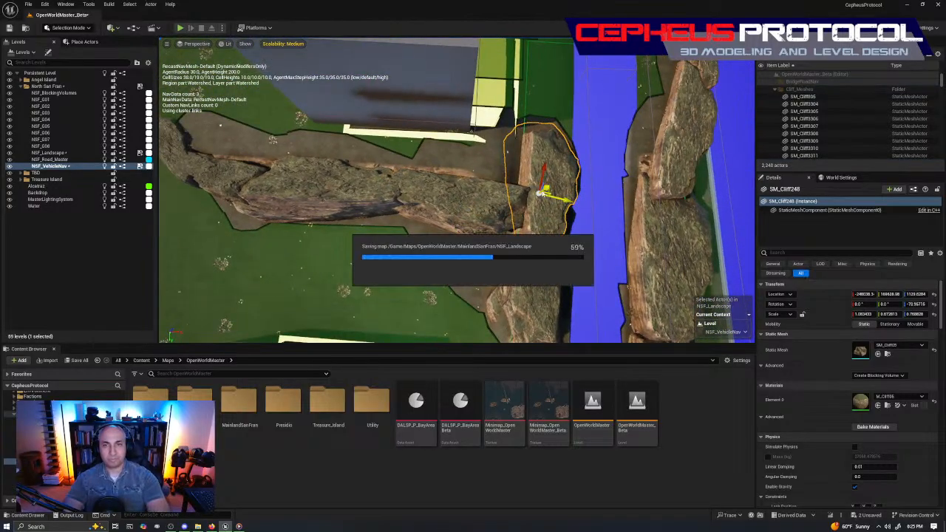
- Thin SM_Cliff248 to a Y scale of about 0.47 and move it away from the road
left_click(576, 195)
left_click(551, 215)
left_click_drag(550, 190, 511, 190)
mouse_move(512, 201)
right_mouse_down()
mouse_move(544, 201)
mouse_move(512, 201)
right_mouse_up()
left_click_drag(488, 219, 476, 196)
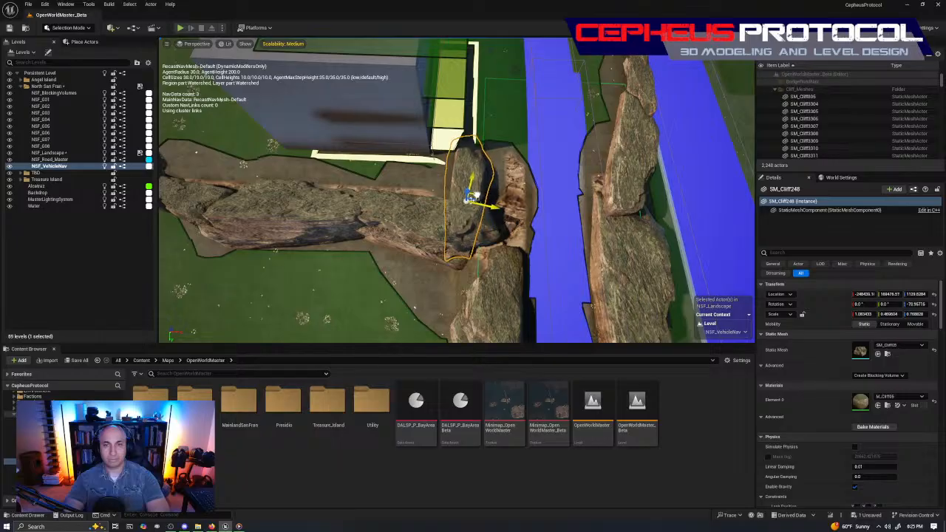
left_click(443, 235)
left_click_drag(451, 240, 437, 240)
- Thin SM_Cliff247, the next rock beside the road, to a Y scale of about 0.45 and move it away from the road
left_click(484, 288)
middle_click_drag(484, 289, 463, 215)
left_click_drag(457, 223, 417, 204)
- Mirror SM_Cliff247 with an X scale of about -1.08 and rotate it to line up with SM_Cliff248 along the road
key("r")
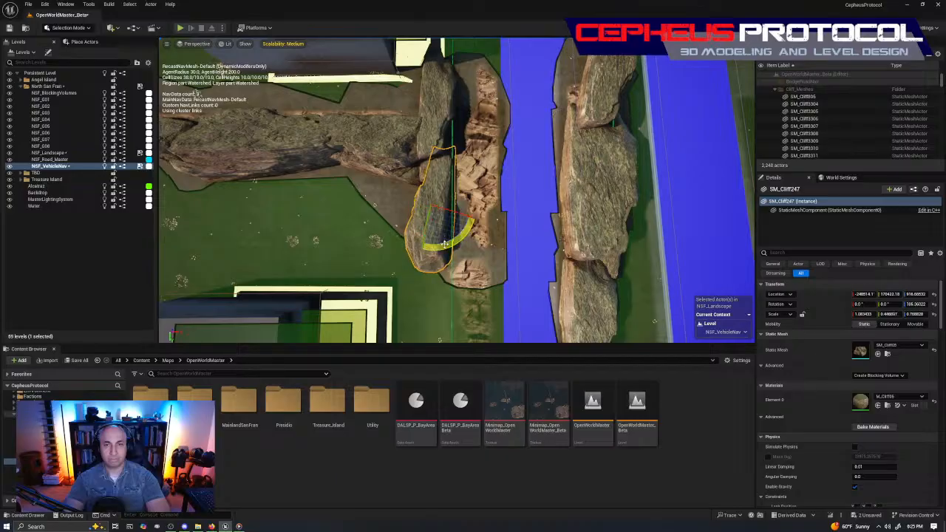
left_click_drag(424, 251, 448, 159)
key("w")
left_click(871, 313)
key("Home")
type("-")
key("Return")
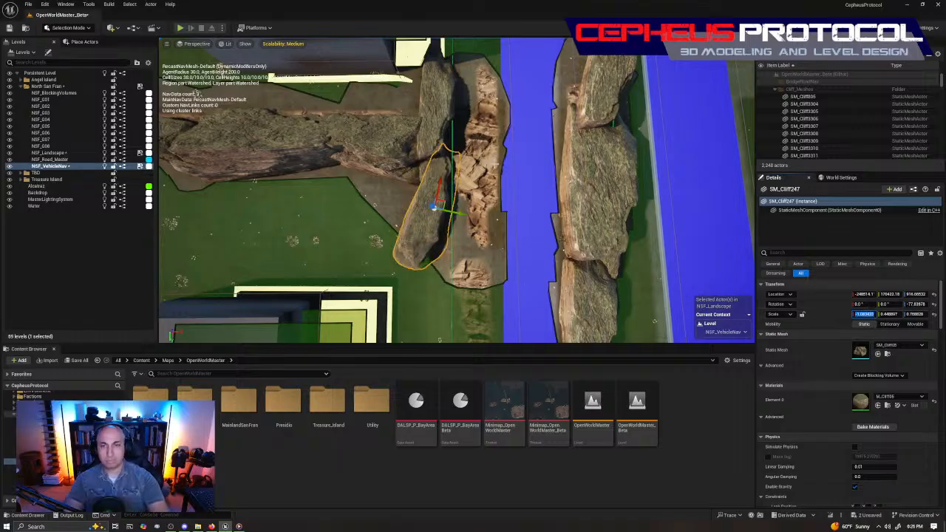
right_click_drag(515, 143, 521, 144)
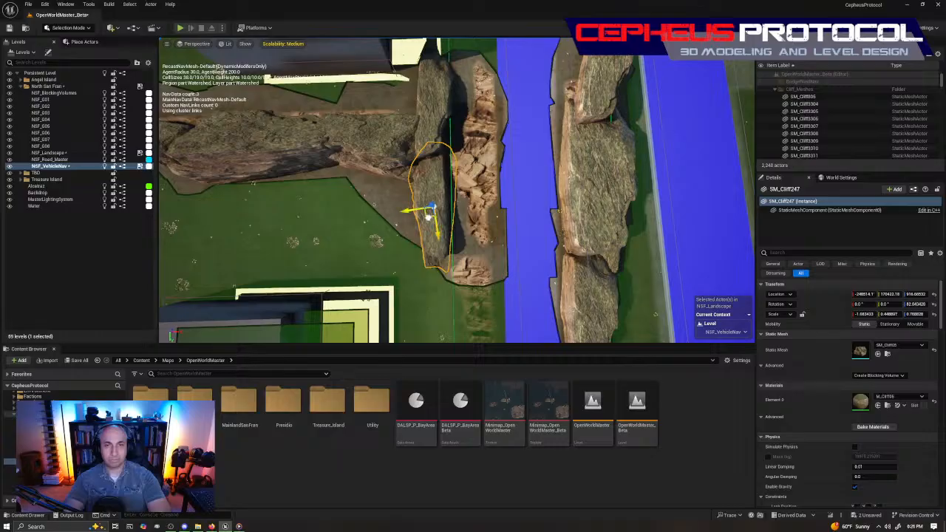
right_click_drag(432, 218, 459, 189)
- Thin the cliff rock on the opposite side of the road and move it away from the road
left_click(472, 208)
left_click_drag(454, 196, 448, 124)
left_click_drag(473, 163, 496, 165)
- Thin SM_Cliff246 to a Y scale of about 0.59, straighten its angle and move it away from the road
left_click(437, 249)
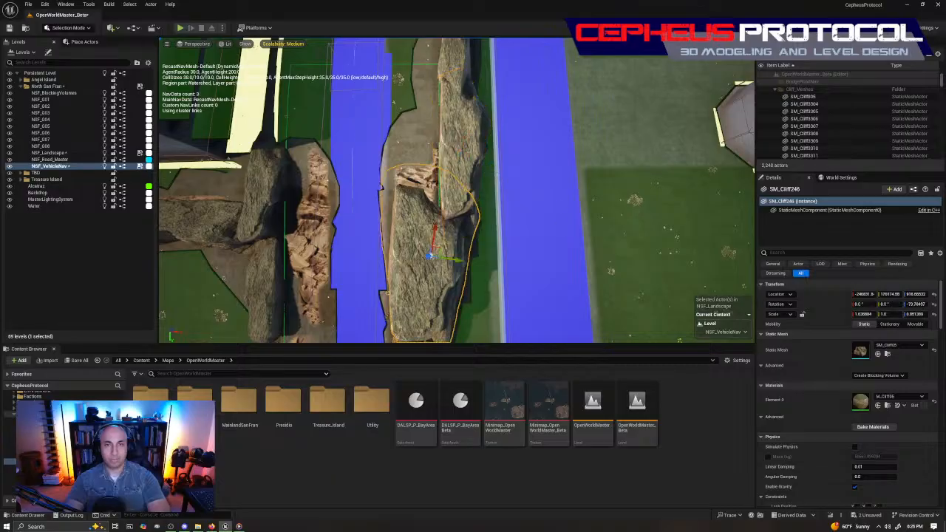
key("f")
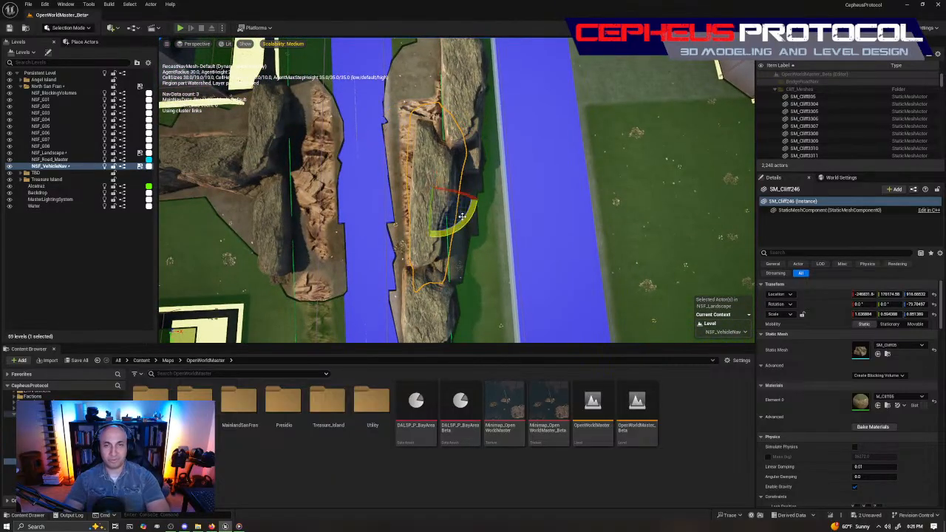
left_click_drag(440, 152, 437, 151)
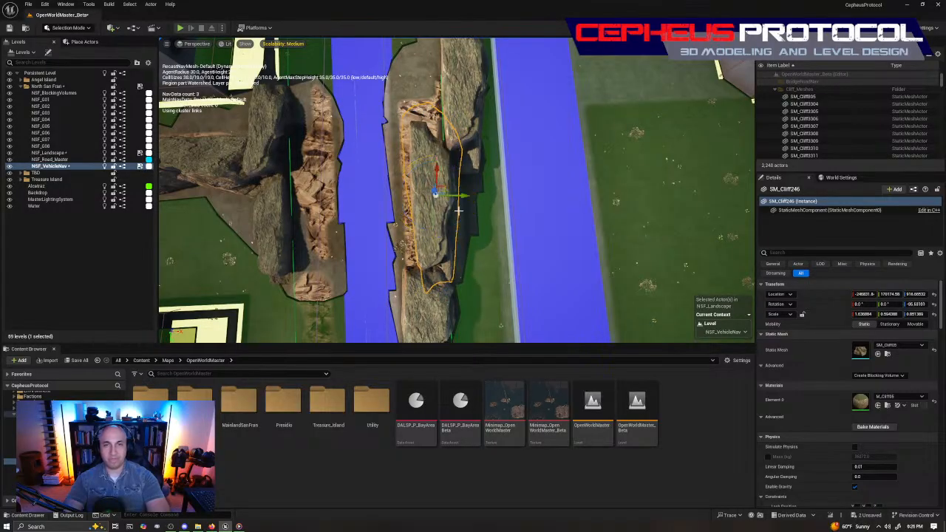
left_click_drag(443, 181, 480, 183)
- Thin SM_Cliff249 to a Y scale of about 0.48 and adjust its angle along the row
right_click_drag(555, 117, 367, 146)
left_click(379, 153)
left_click(382, 157)
key("r")
left_click_drag(451, 220, 487, 194)
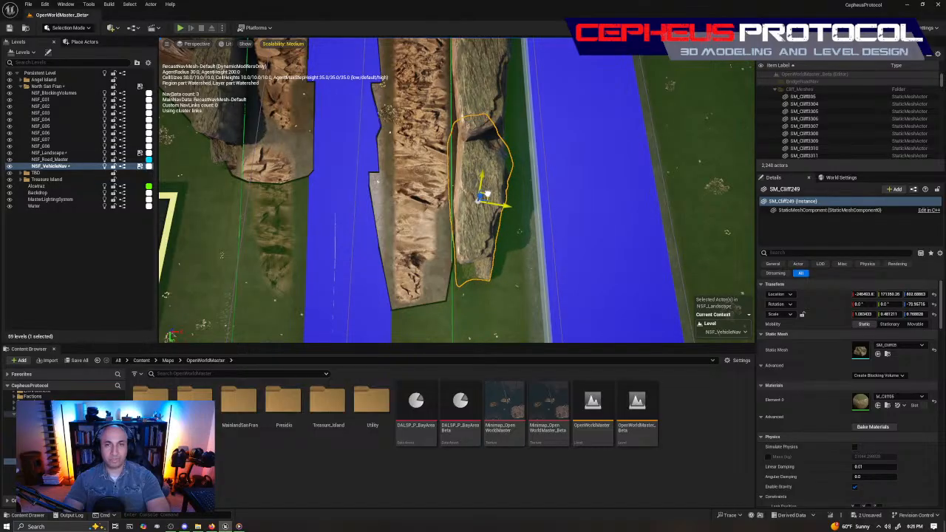
left_click_drag(458, 232, 469, 237)
key("w")
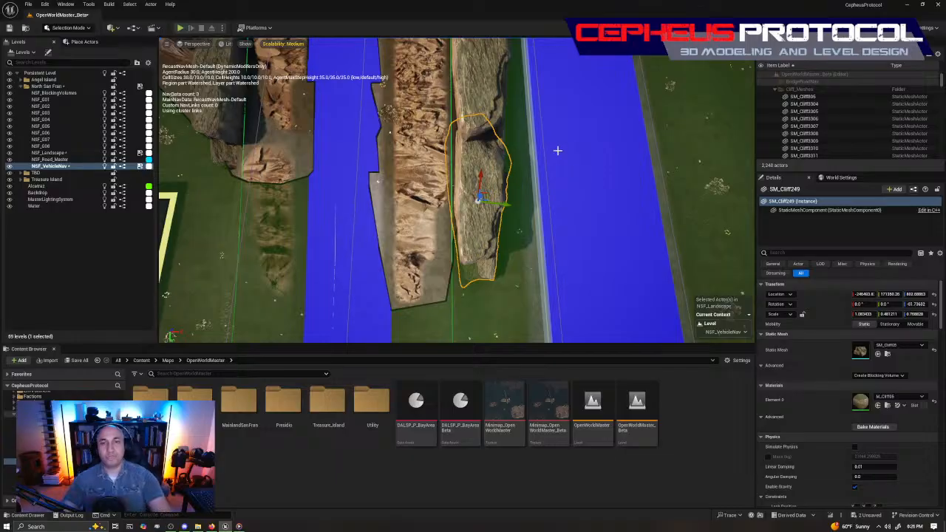
- Capture a screenshot of the nav mesh around the walled staircase beneath the building's raised walkway
right_click_drag(436, 140, 237, 115)
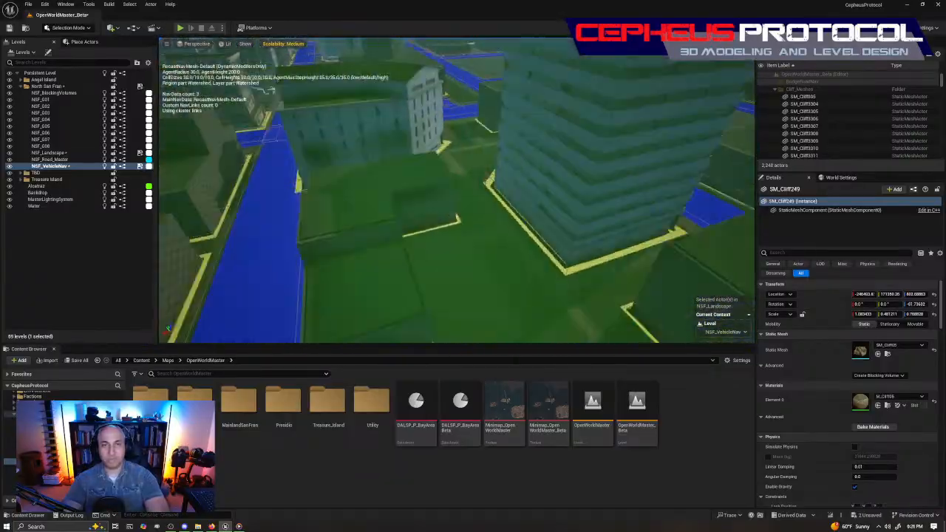
right_click_drag(237, 115, 237, 88)
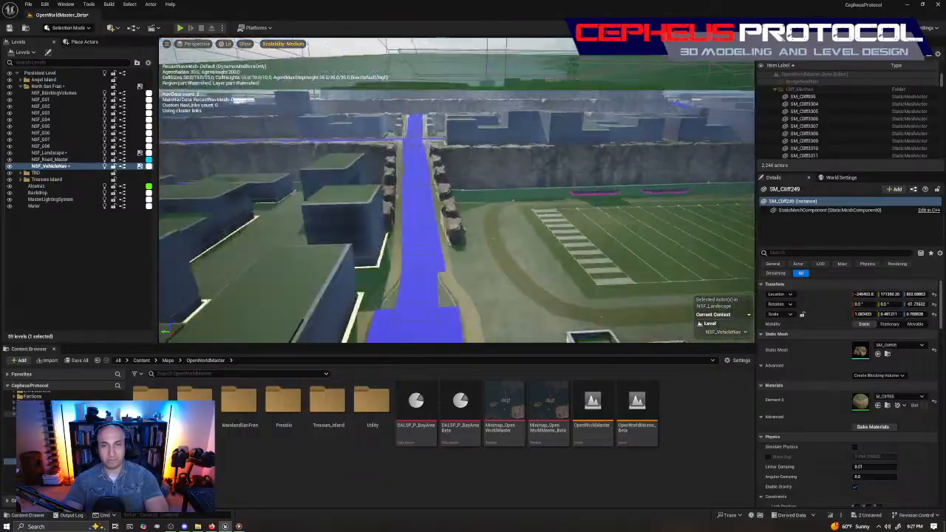
right_click_drag(237, 88, 237, 66)
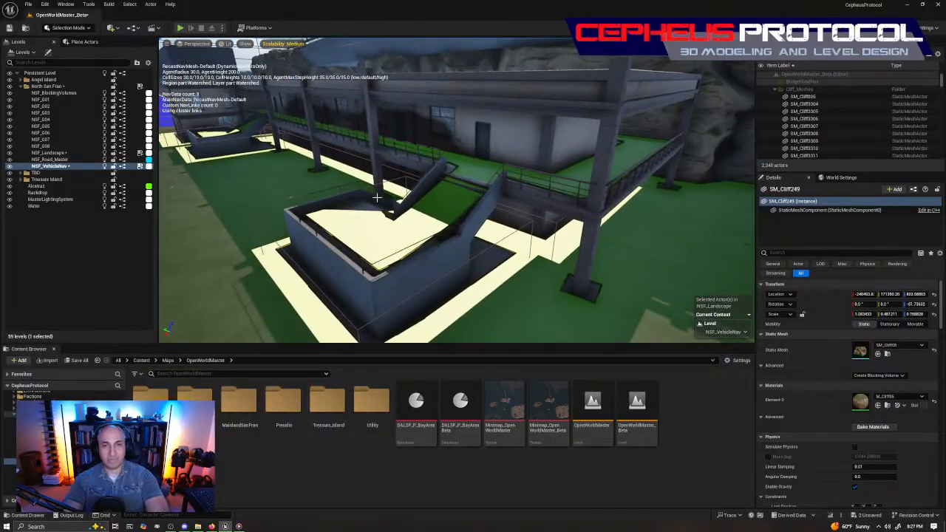
right_click_drag(446, 136, 475, 160)
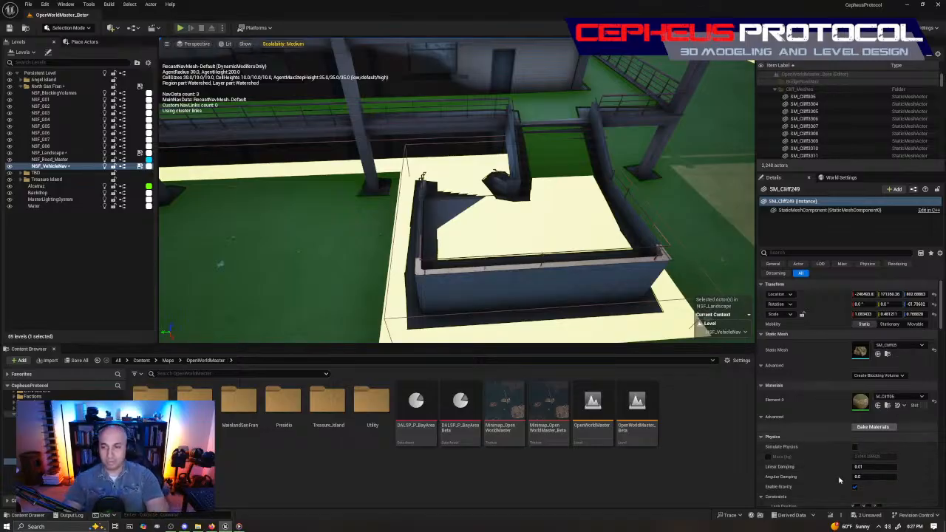
left_click(879, 527)
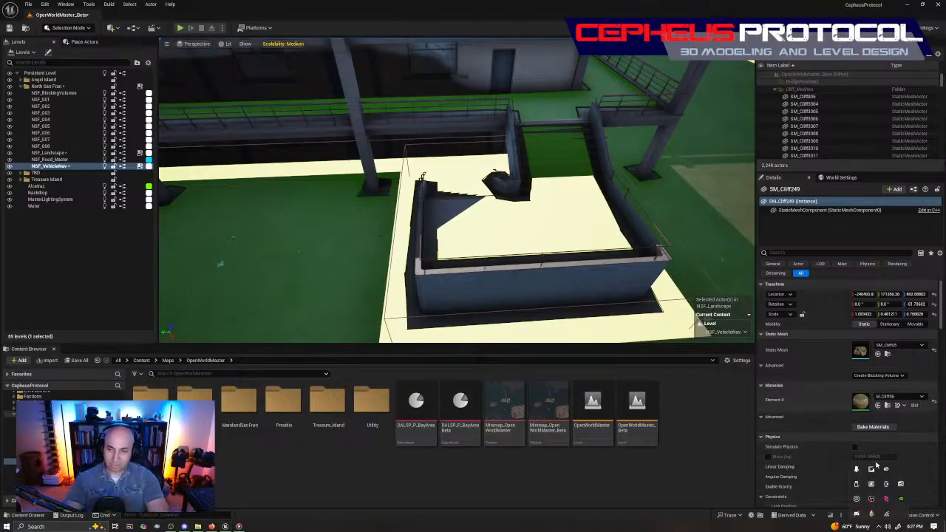
left_click(876, 472)
left_click_drag(216, 331, 715, 57)
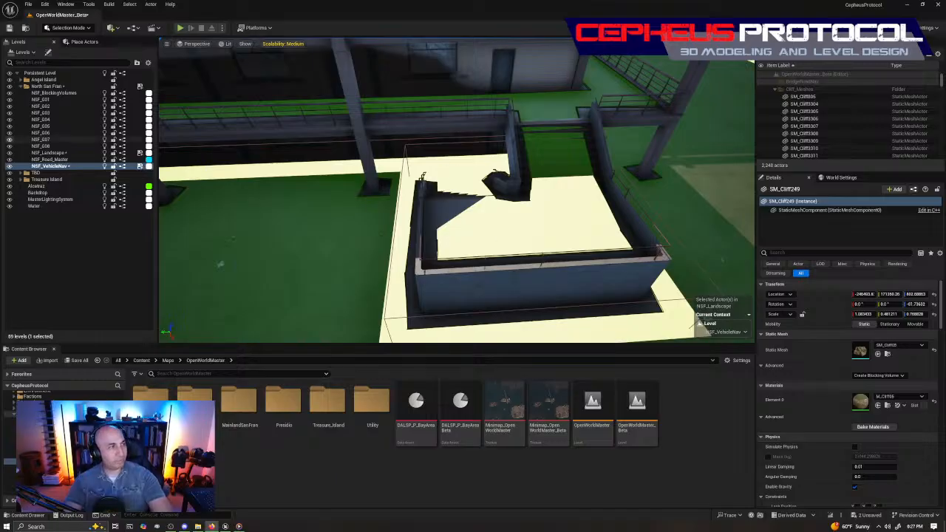
- Toggle the nav mesh display off and back on, and inspect the walled staircase and the other enclosures around the yard
right_click_drag(542, 166, 487, 167)
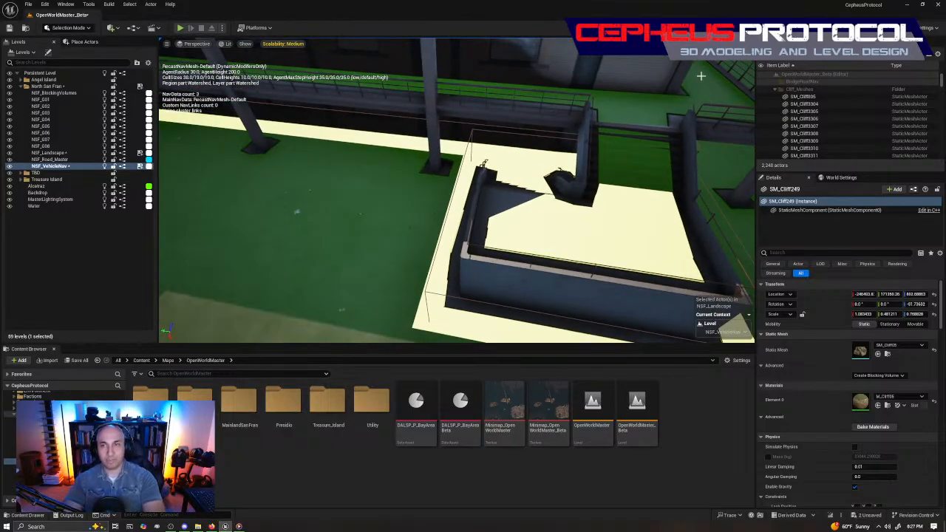
key("p")
key("s")
right_click_drag(557, 188, 580, 195)
key("w")
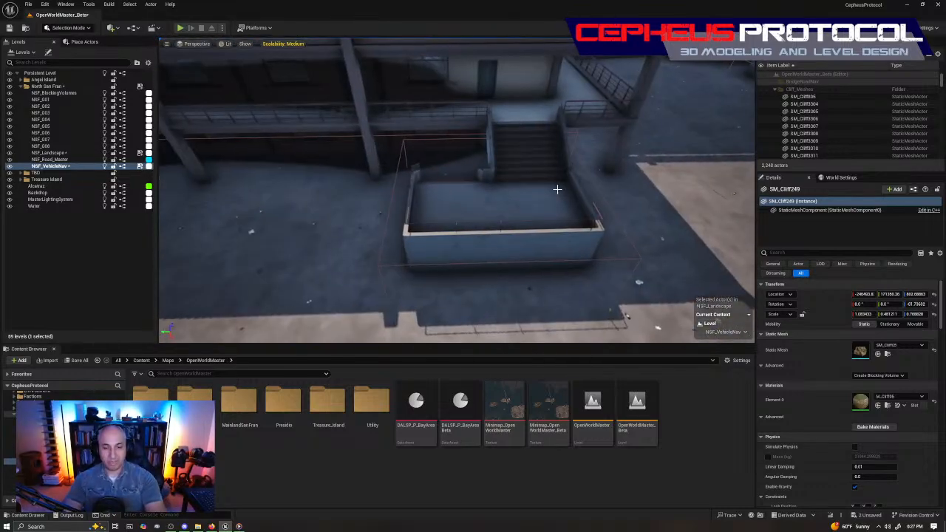
key("p")
key("w")
right_click_drag(415, 240, 371, 222)
key("d")
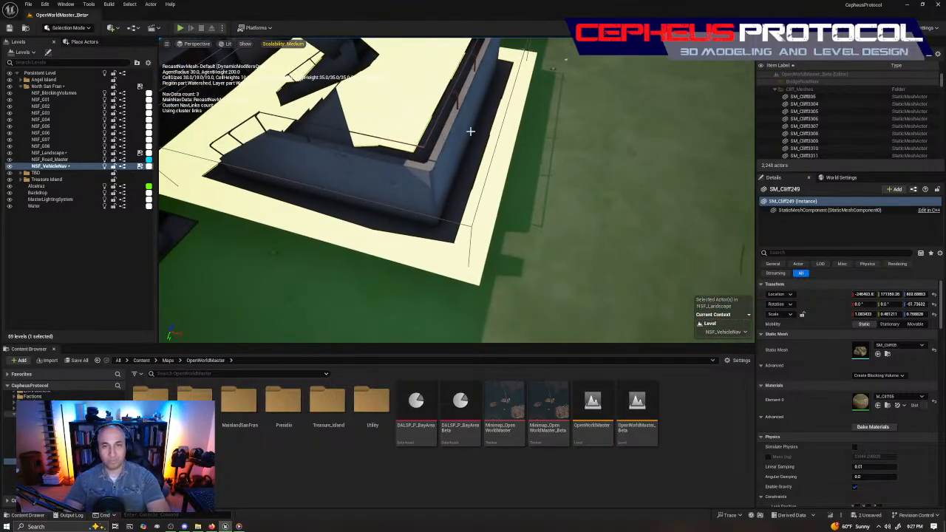
right_click_drag(449, 167, 378, 141)
key("s")
right_click_drag(436, 222, 478, 230)
key("w")
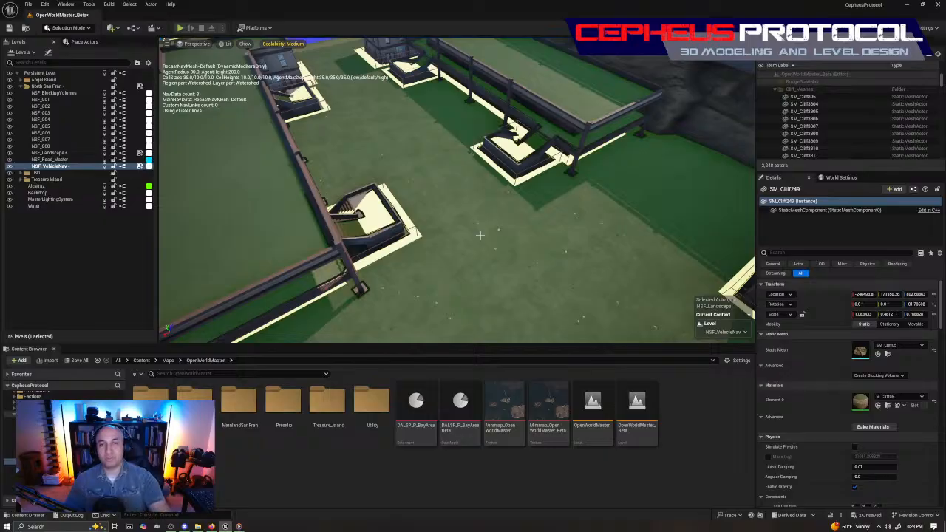
- Survey the city blocks and roads from above and turn off the nav mesh display
key("s")
right_click_drag(515, 216, 584, 238)
key("w")
right_click_drag(458, 192, 399, 189)
key("w")
key("w")
key("s")
key("w")
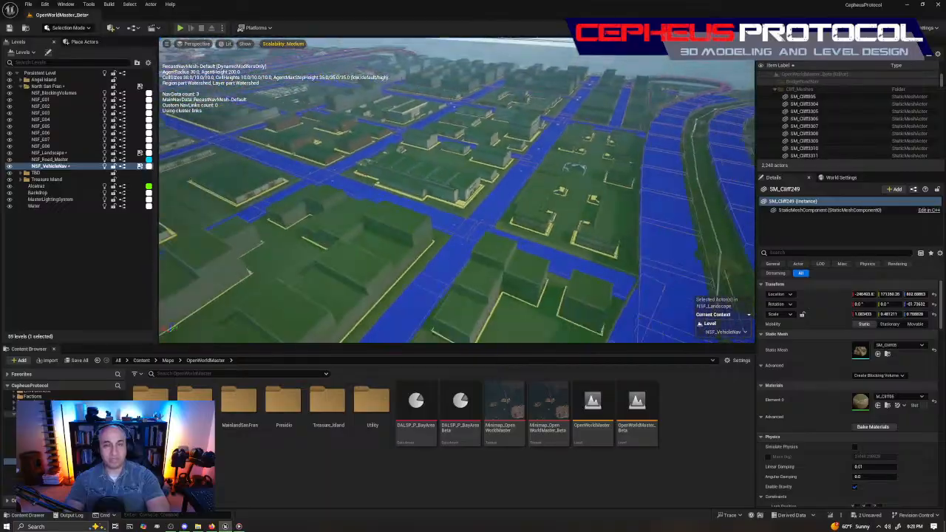
key("p")
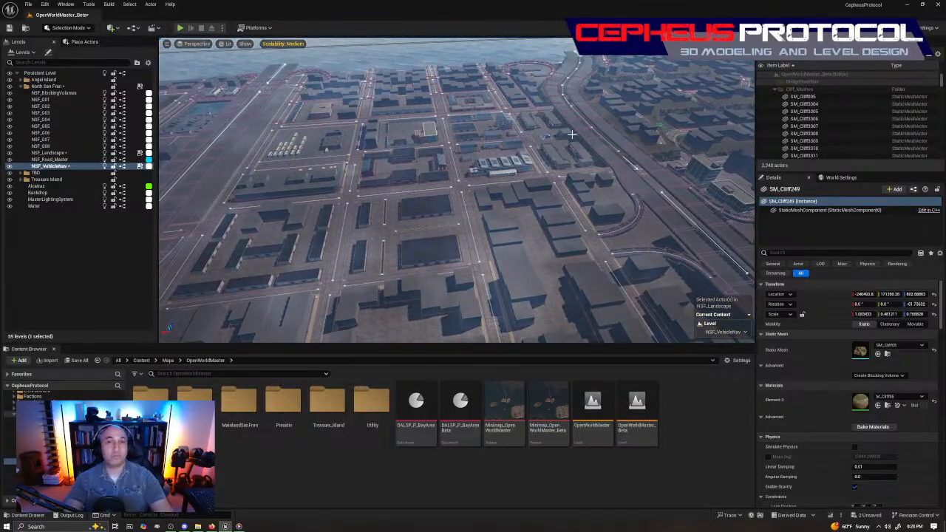
right_click_drag(456, 190, 547, 198)
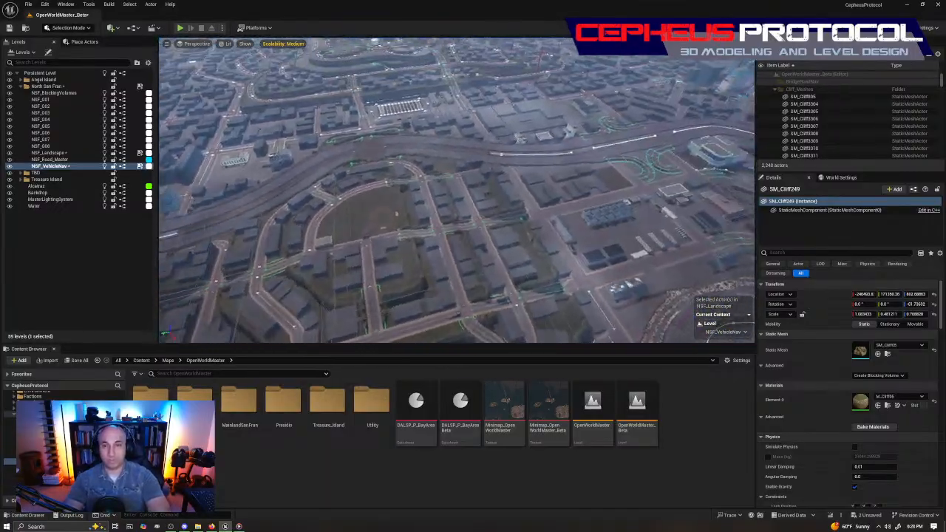
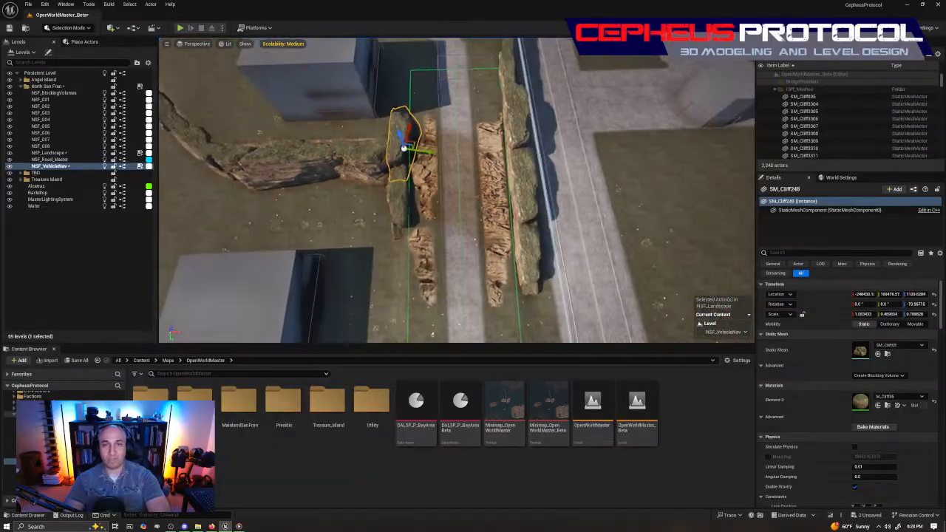
- Duplicate SM_Cliff247 to extend its row beside the road and mirror the copy with a positive X scale of about 1.08
left_click(392, 204)
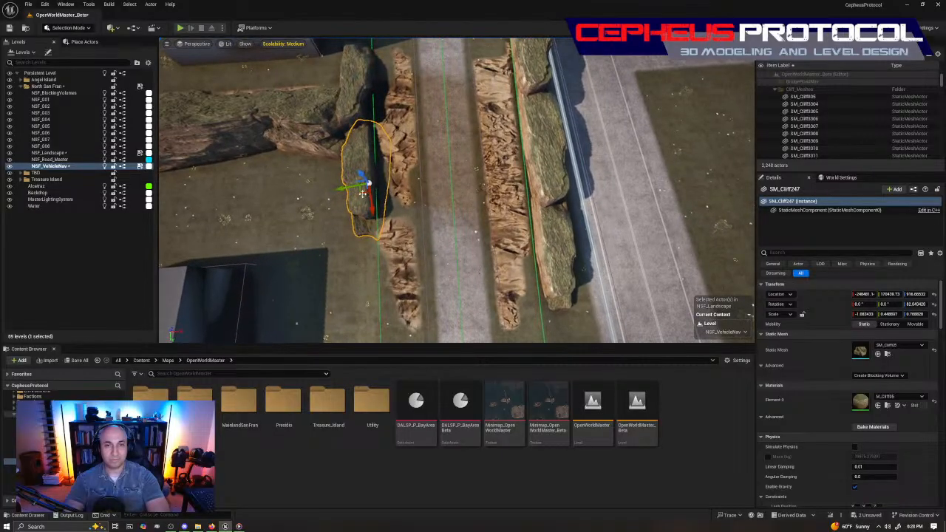
left_click(345, 286)
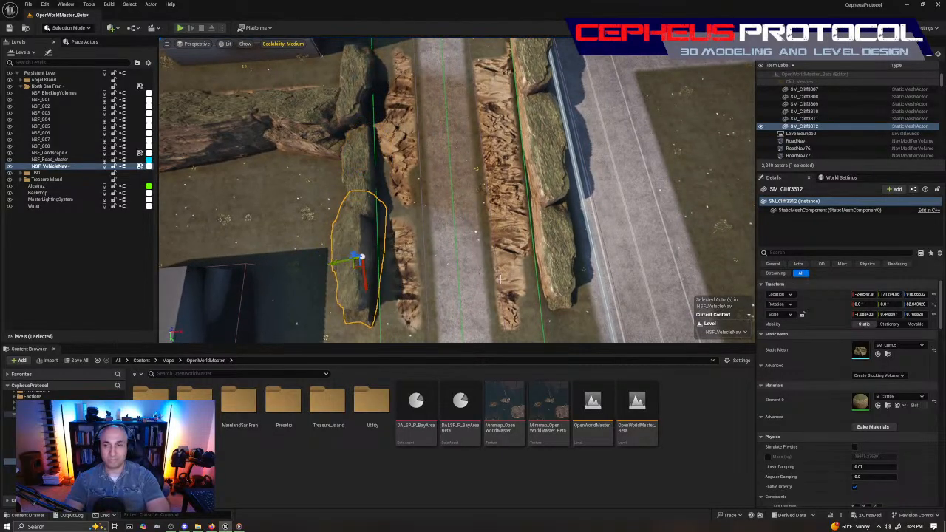
left_click(863, 314)
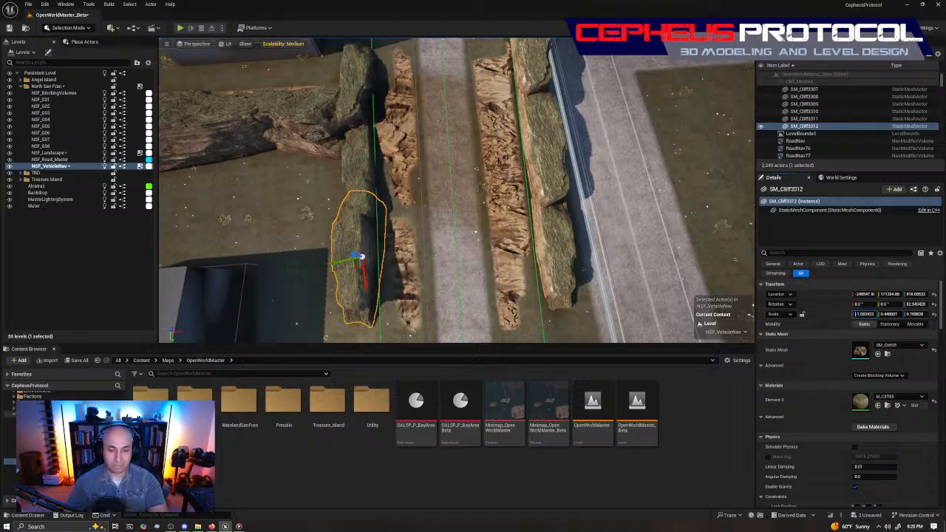
key("Delete")
key("Return")
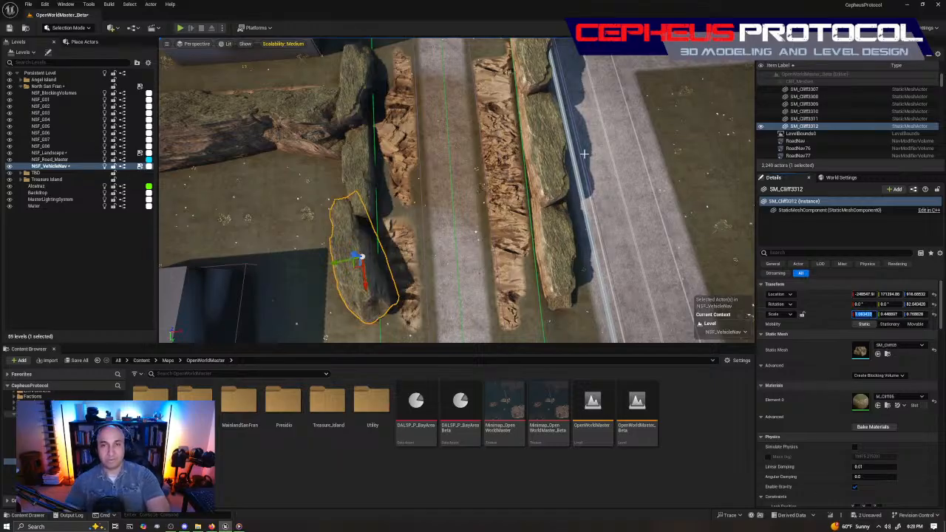
- Rotate SM_Cliff3312 to continue the row, thin it to a Y scale of about 0.41 and shift it into line along the road
mouse_move(483, 234)
right_mouse_down()
mouse_move(445, 257)
mouse_move(483, 234)
right_mouse_up()
key("e")
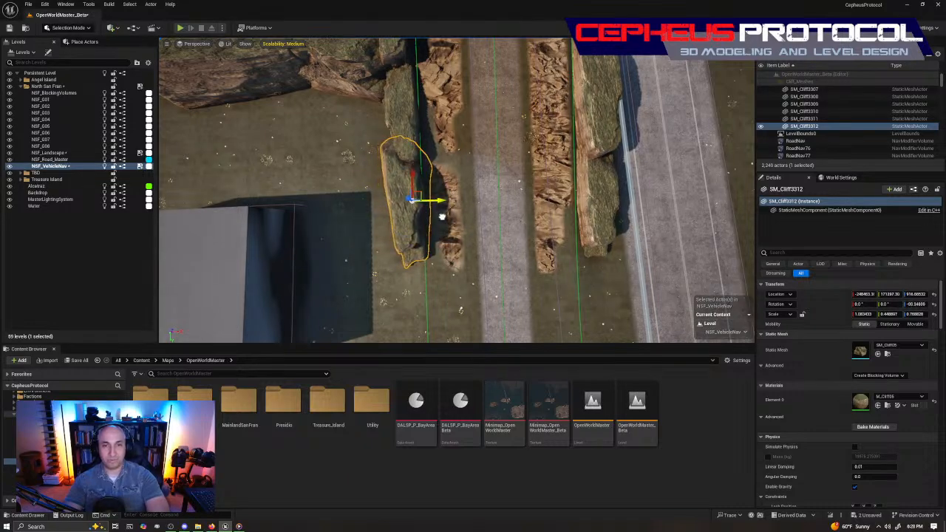
left_click_drag(441, 215, 459, 215)
right_click_drag(459, 215, 477, 247)
key("r")
left_click_drag(438, 186, 468, 211)
key("w")
right_click_drag(469, 211, 544, 294)
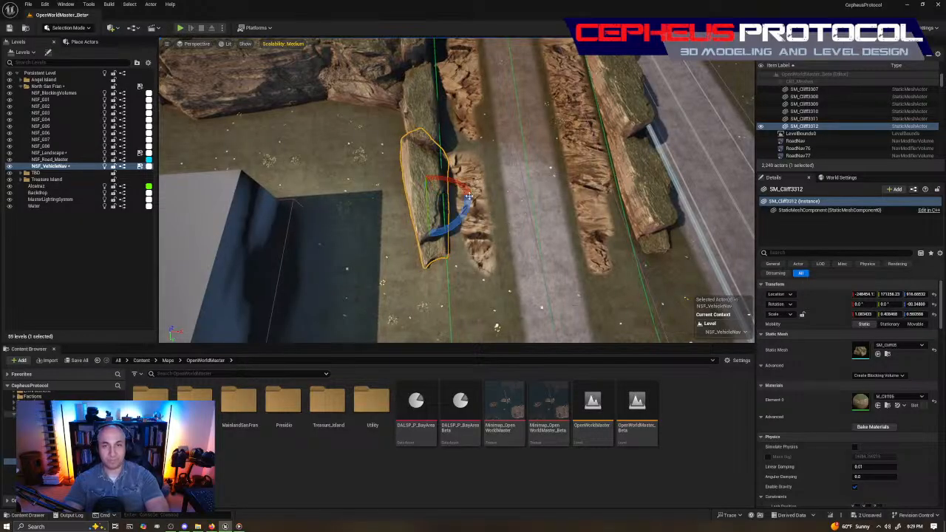
- Duplicate SM_Cliff248 past the end of its row and rotate the copy to run parallel to the road
right_click_drag(460, 194, 471, 215)
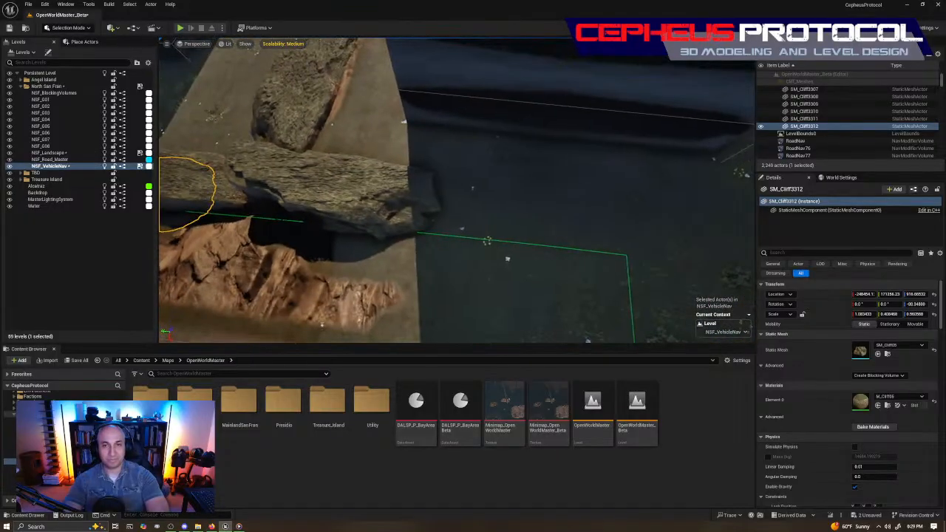
left_click(471, 215)
key("f")
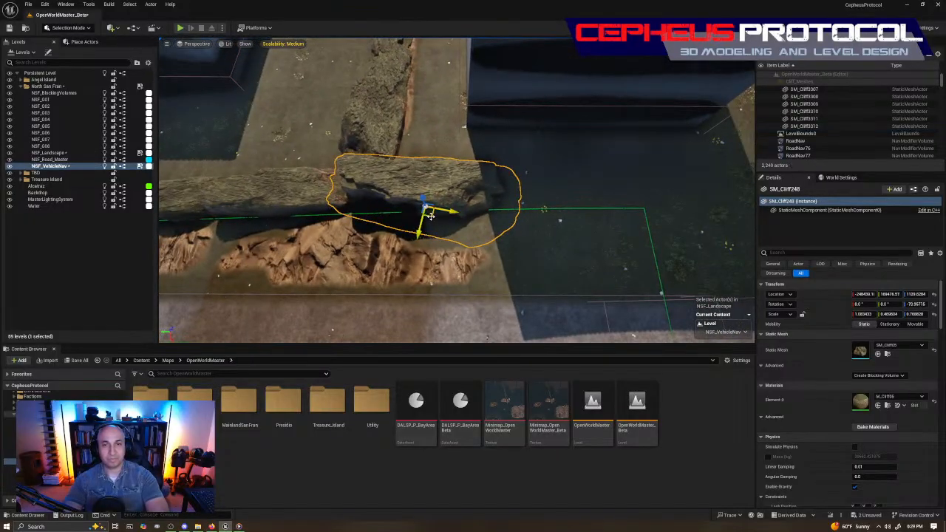
left_click_drag(432, 214, 547, 213, "alt")
key("e")
left_click_drag(562, 177, 500, 210)
key("e")
- Rotate SM_Cliff248 to about -80 degrees so it lines up with the neighbouring rocks
left_click(480, 218)
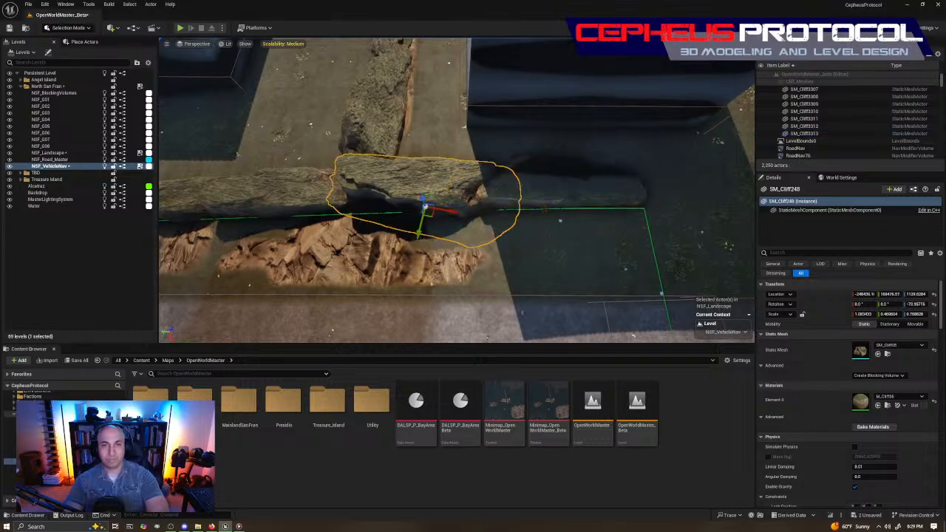
left_click(455, 229)
left_click(460, 210)
left_click_drag(464, 215, 426, 227)
- Raise SM_Cliff3313 to a Z scale of about 0.84, and adjust the height of SM_Cliff248 beside it
left_click(550, 223)
right_click_drag(553, 226, 739, 233)
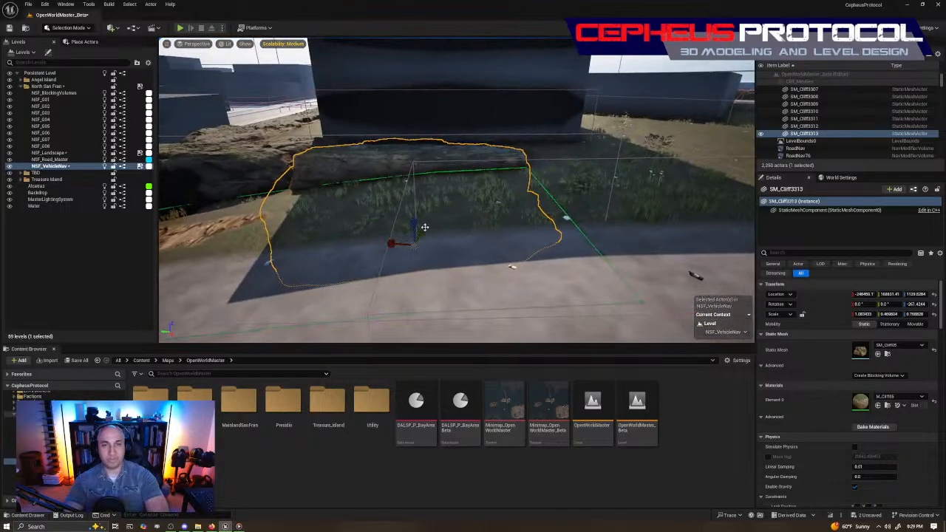
left_click_drag(416, 219, 416, 205)
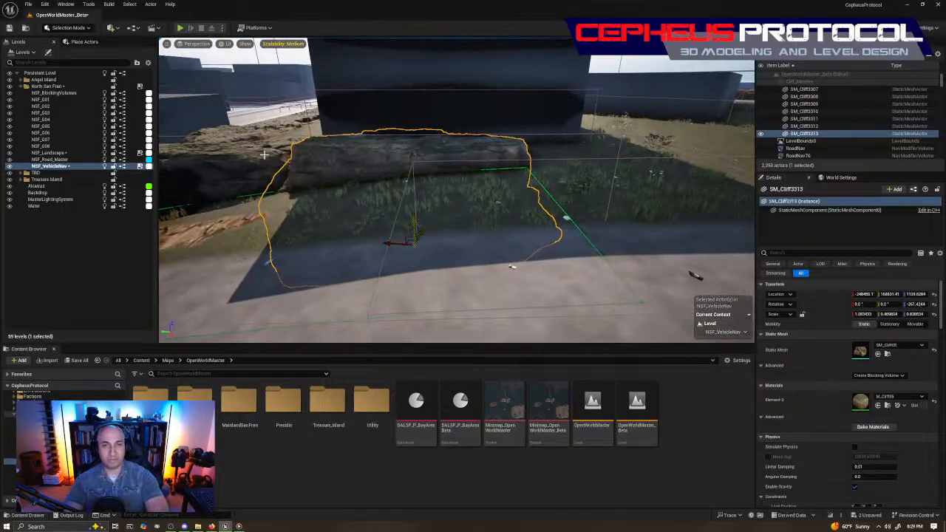
left_click(301, 174)
key("f")
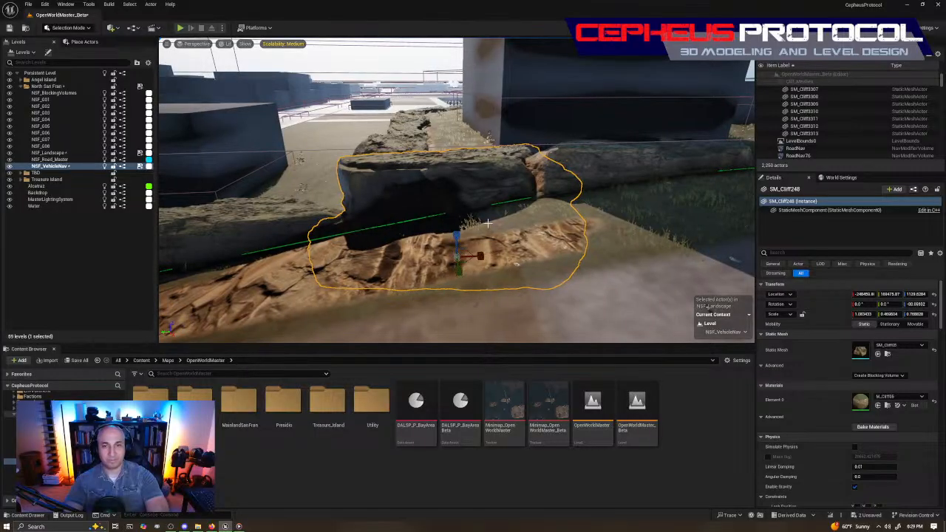
left_click_drag(458, 232, 458, 223)
- Select the seven rocks of the connecting cliff row, show the nav mesh, and scale them taller to a Z scale of about 1.11
right_click_drag(467, 226, 422, 255)
left_click(422, 240)
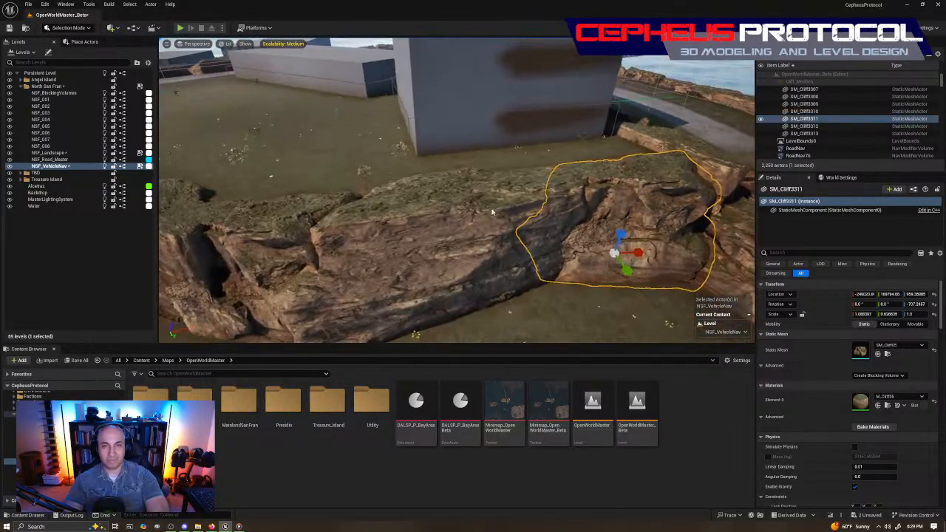
left_click(369, 237, "ctrl")
left_click(269, 230, "ctrl")
right_click_drag(270, 231, 236, 252)
left_click(399, 264, "ctrl")
left_click(308, 267, "ctrl")
right_click_drag(308, 267, 231, 293)
left_click(465, 235, "ctrl")
key("p")
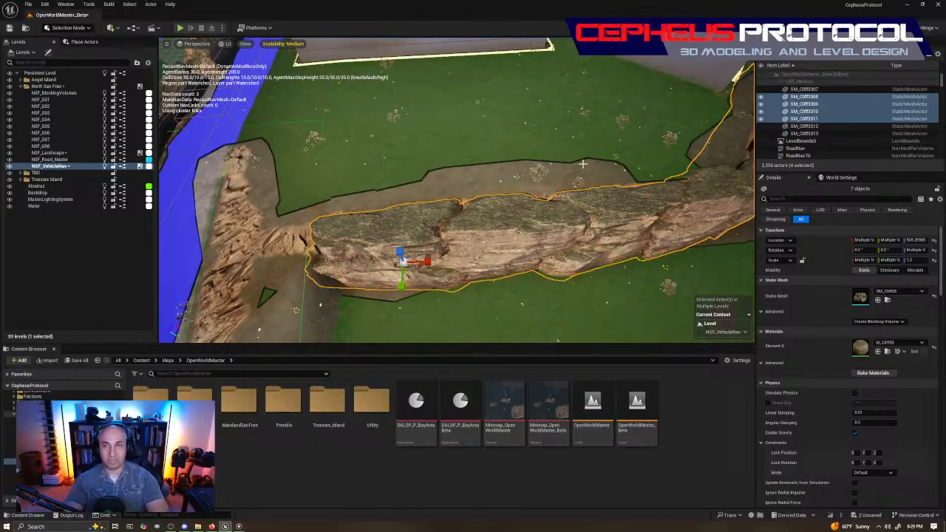
right_click_drag(179, 180, 233, 188)
right_click_drag(459, 185, 480, 145)
left_click_drag(589, 159, 589, 144)
right_click_drag(589, 144, 553, 232)
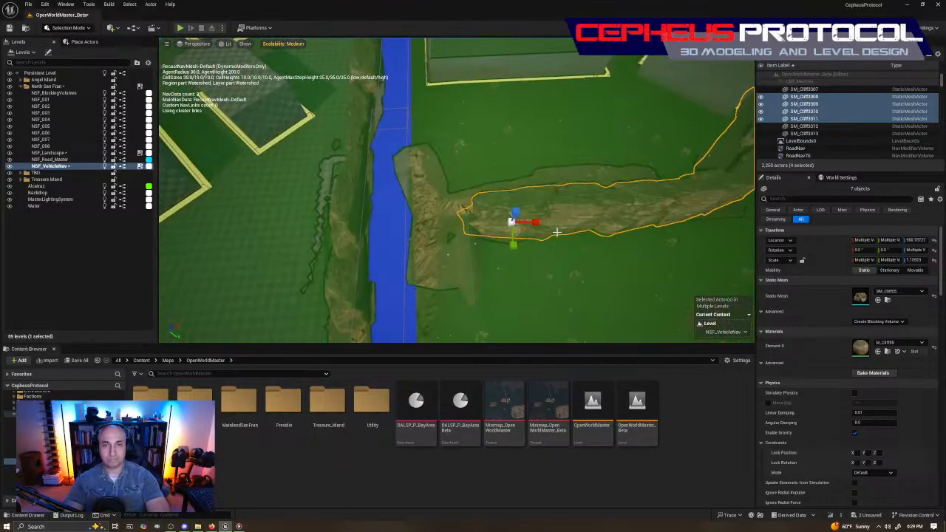
- Duplicate SM_Cliff267 at the row's road end, rotate the copy to about -35.6 degrees and set it crosswise against the row
left_click(510, 221)
key("f")
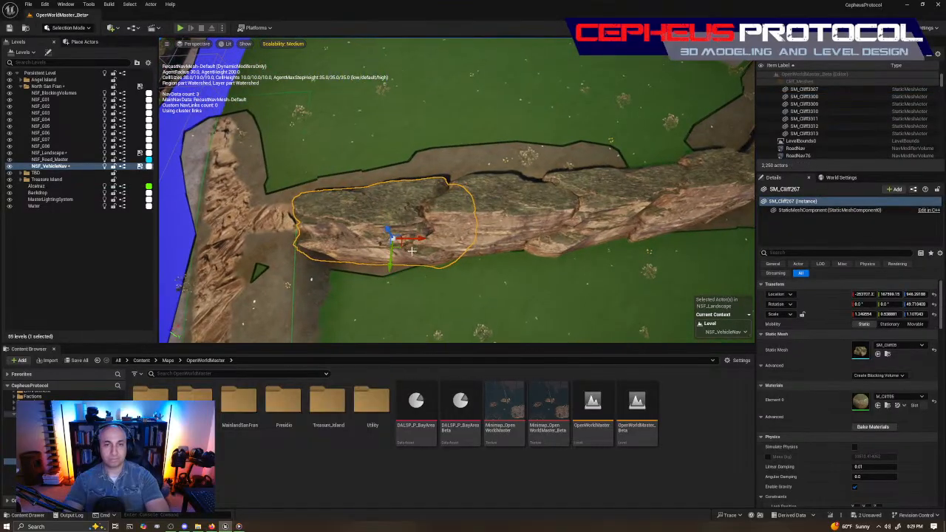
left_click_drag(398, 250, 336, 288, "alt")
right_click_drag(336, 288, 453, 252)
key("e")
left_click_drag(474, 227, 529, 268)
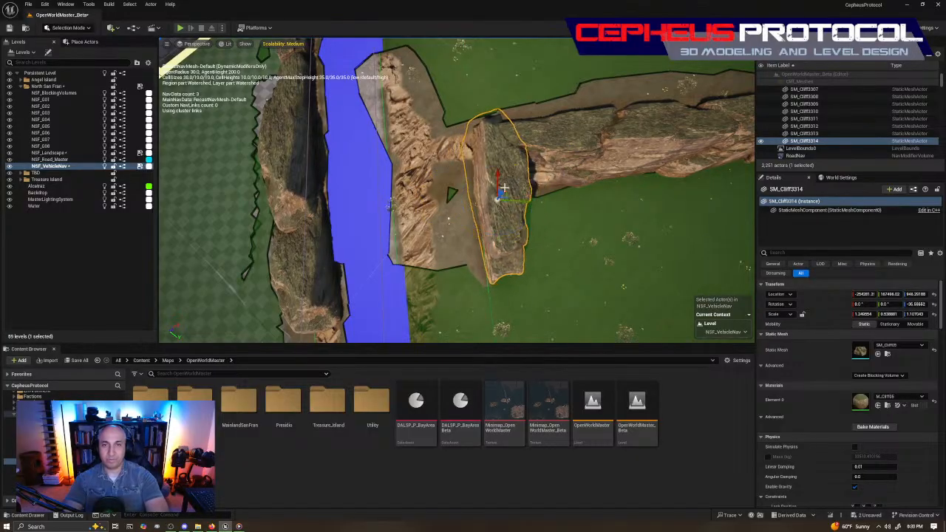
left_click_drag(505, 189, 505, 198)
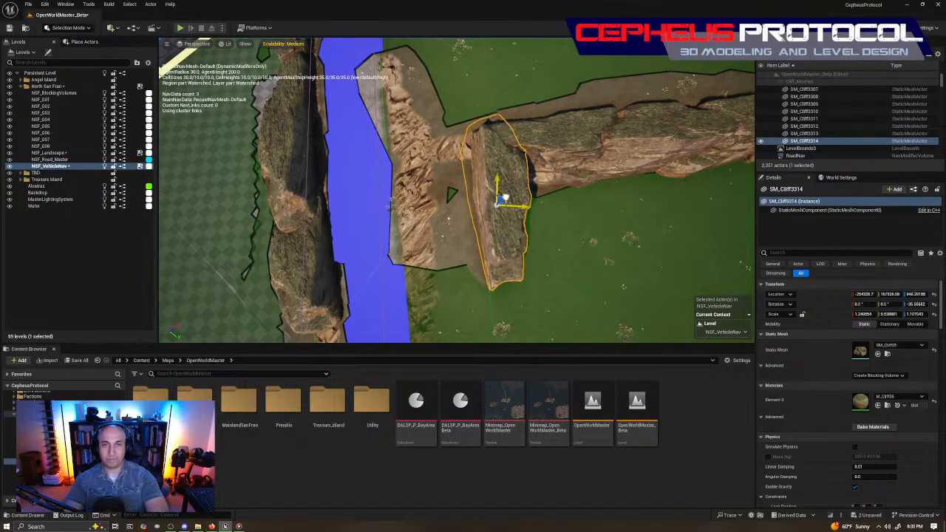
right_click_drag(624, 174, 602, 160)
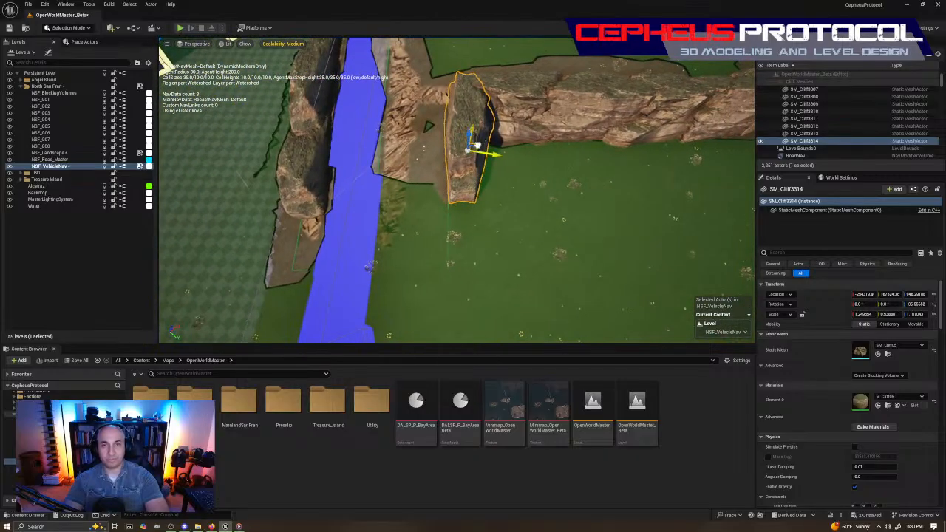
- Duplicate SM_Cliff3314 further along the road and mirror the copy with a negative X scale of about -1.25
left_click_drag(476, 145, 473, 206, "alt")
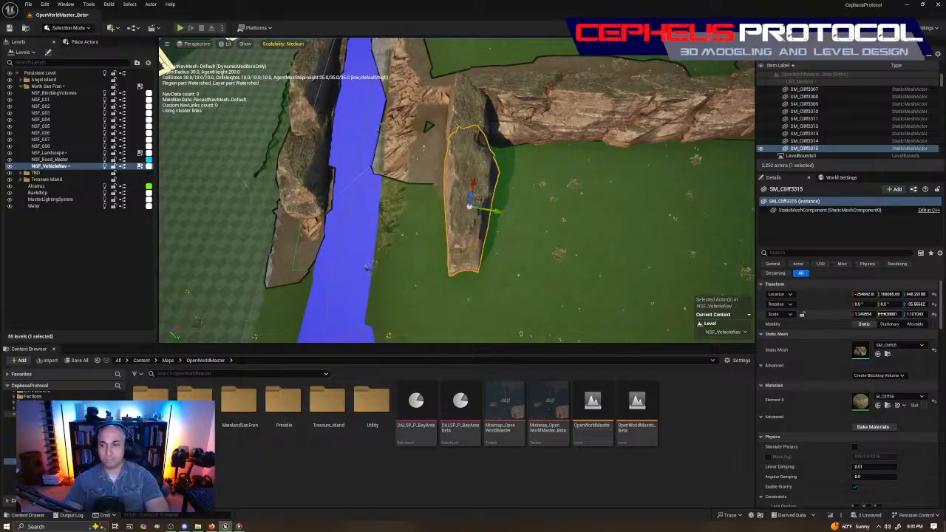
left_click(863, 314)
key("Home")
type("-")
key("Return")
- Rotate SM_Cliff3315 to about 132 degrees, align it with the previous rock and lower it to a Z scale of about 0.74
right_click_drag(473, 231, 510, 227)
key("e")
left_click_drag(464, 235, 506, 235)
key("w")
right_click_drag(529, 245, 529, 185)
left_click_drag(529, 245, 499, 268)
key("w")
right_click_drag(500, 267, 547, 288)
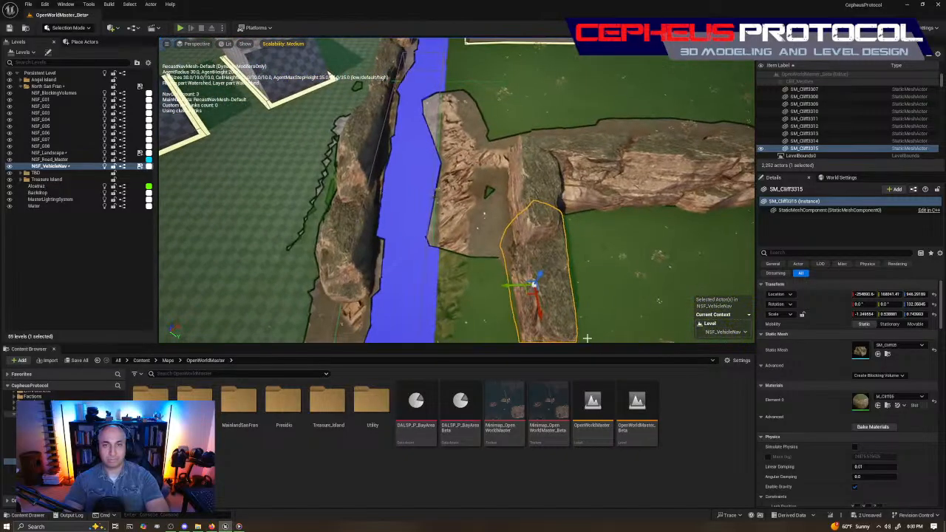
- Adjust SM_Cliff266 along the opposite road edge and rotate SM_Cliff263 to follow the road
left_click(356, 253)
right_click_drag(356, 253, 306, 274)
key("r")
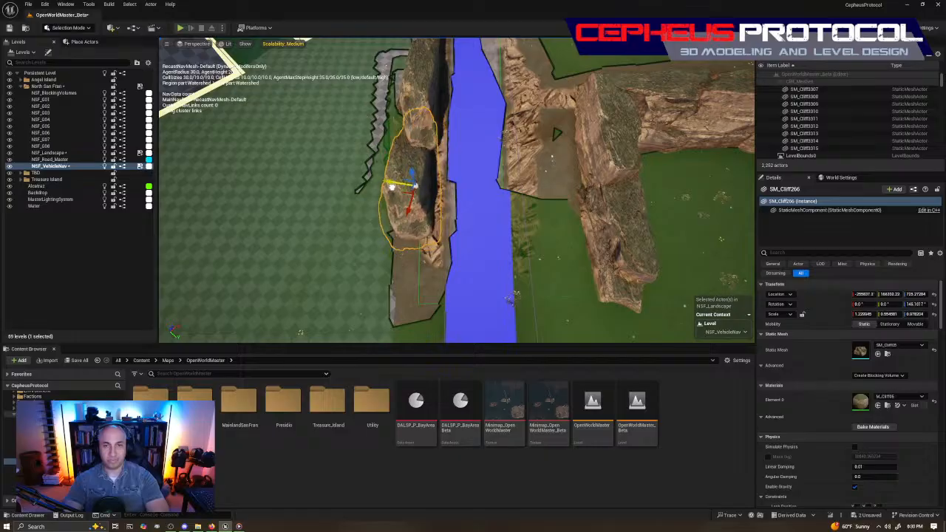
right_click_drag(383, 185, 480, 164)
left_click(484, 170)
right_click_drag(479, 198, 460, 202)
left_click(503, 159)
left_click(458, 203)
left_click_drag(458, 205, 451, 222)
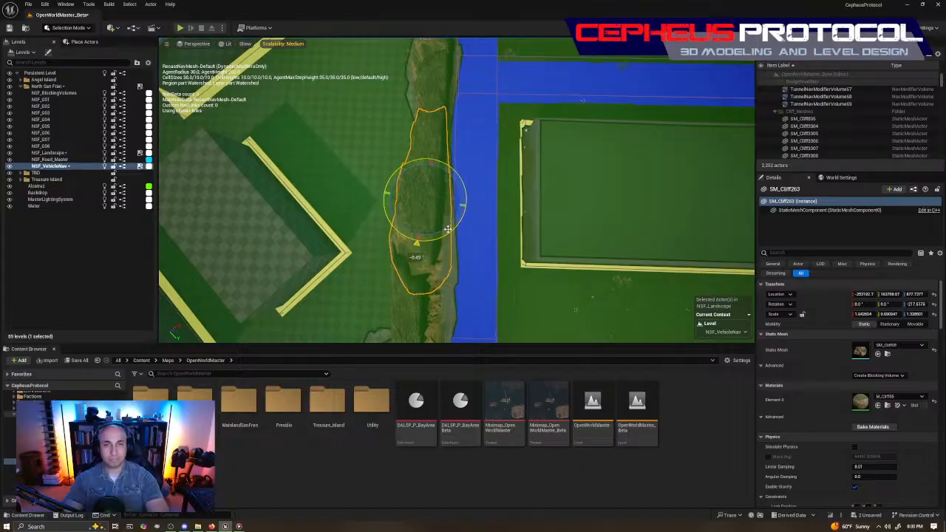
- Reposition SM_Cliff259 and SM_Cliff260 along the road edge near the junction
mouse_move(435, 184)
right_mouse_down()
mouse_move(438, 140)
mouse_move(430, 186)
right_mouse_up()
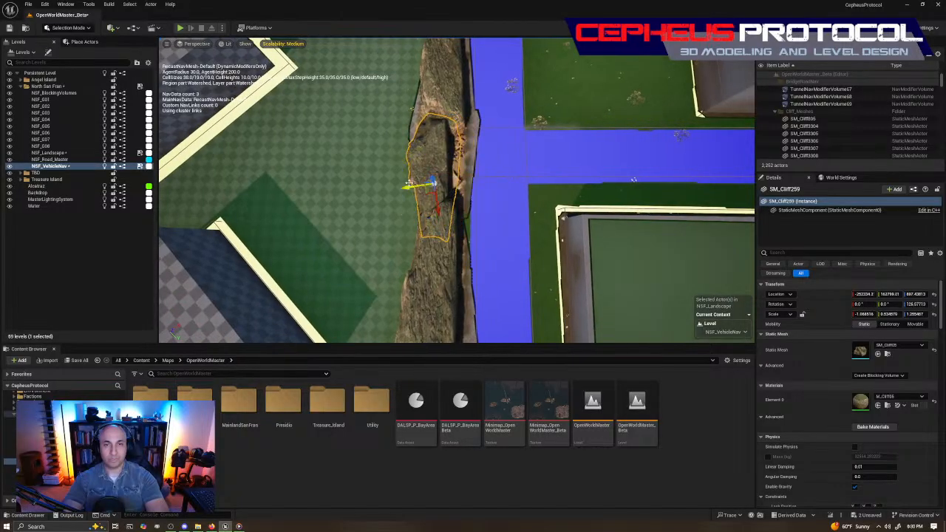
right_click_drag(447, 207, 583, 222)
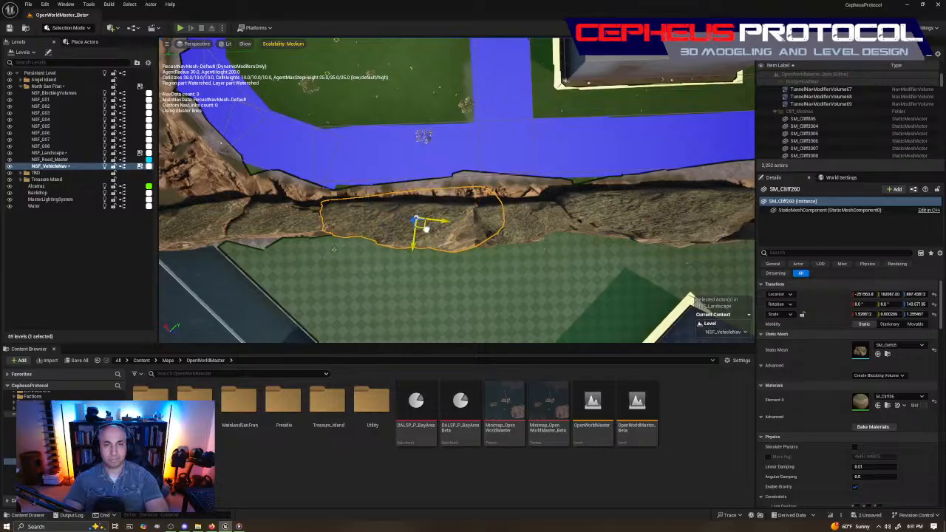
- Thin SM_Cliff257 at the row's waterfront end to a Y scale of about 0.43 and move it away from the road
right_click_drag(426, 231, 441, 203)
left_click(442, 255)
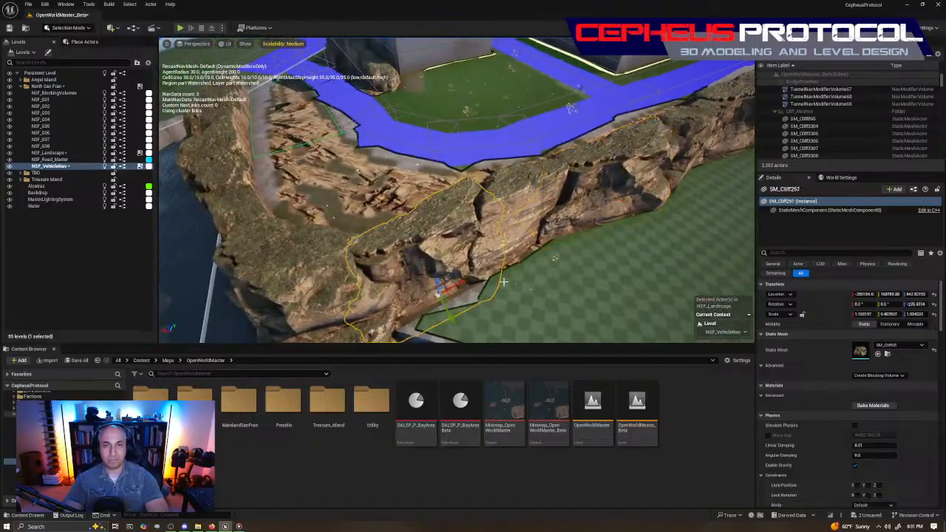
mouse_move(536, 202)
right_mouse_down()
mouse_move(473, 237)
mouse_move(537, 202)
right_mouse_up()
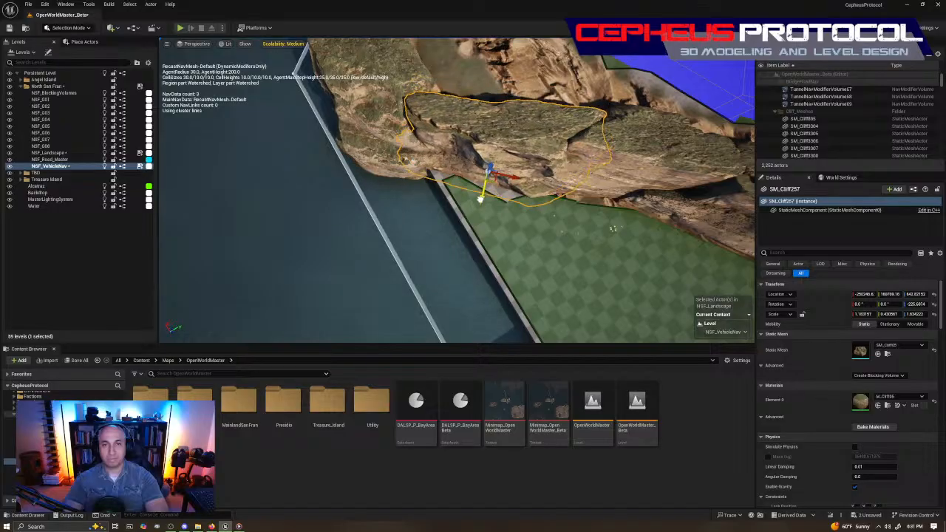
- Realign SM_Cliff263, turned to about -210.7 degrees, and its neighbour SM_Cliff264 to keep the row clear of the road
right_click_drag(323, 307, 531, 157)
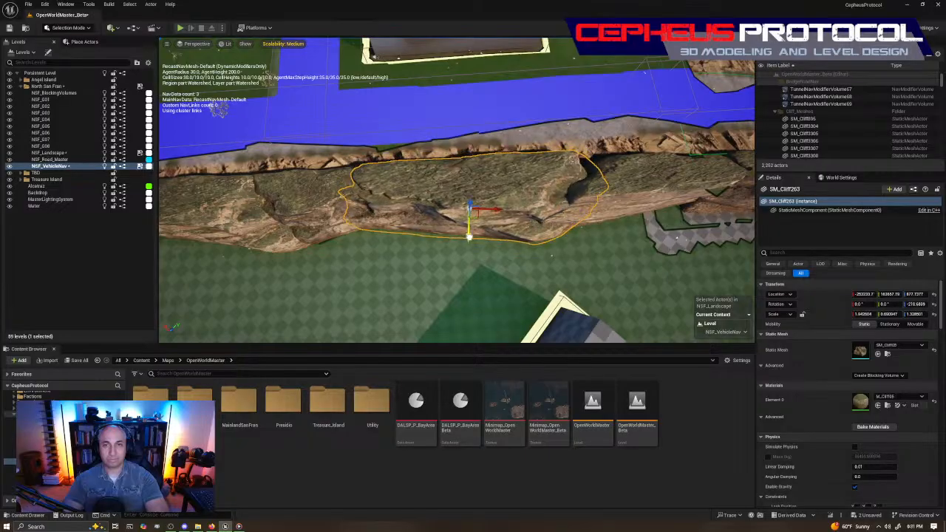
right_click_drag(667, 174, 526, 196)
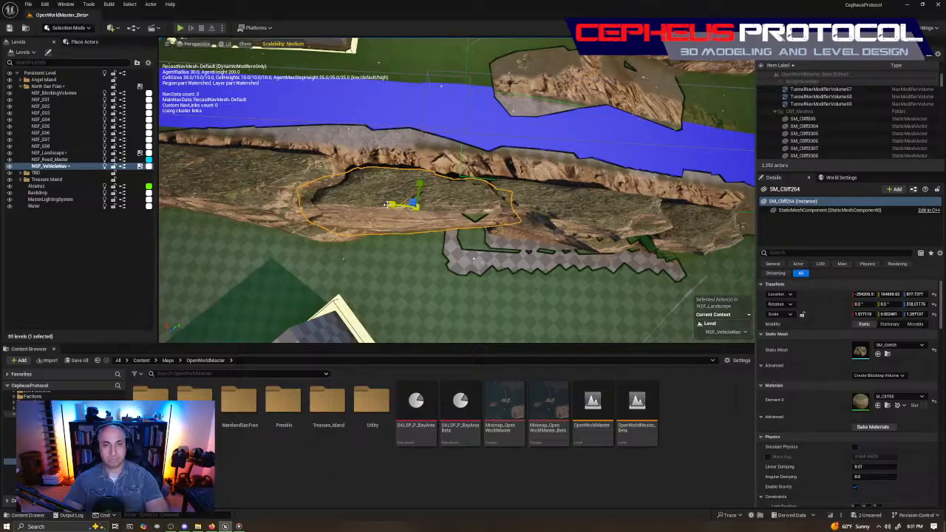
left_click(586, 205)
right_click_drag(586, 205, 646, 194)
- Hide the nav mesh and switch to Landscape mode for sculpting the ground around the cliff rows
key("p")
right_click_drag(649, 134, 446, 170)
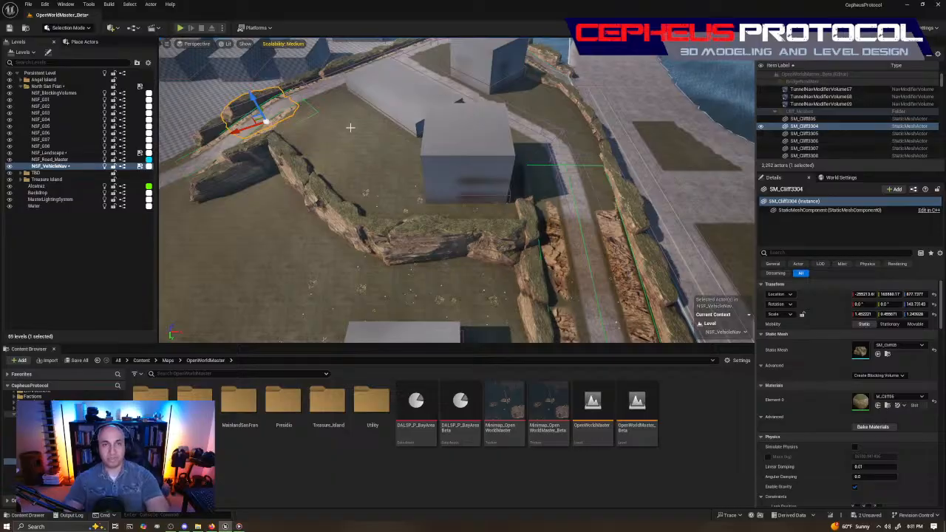
key("shift+2")
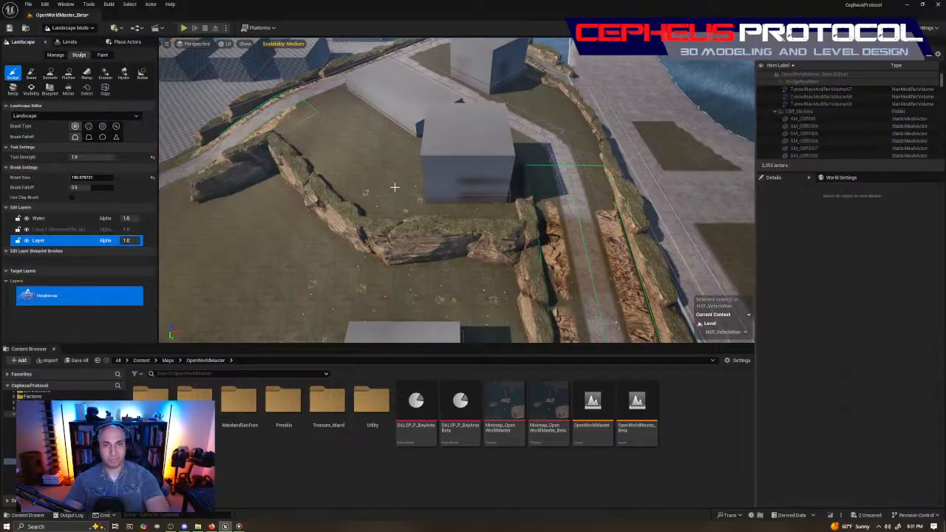
- Switch the sculpting tool to Flatten and set the target landscape to NSF_Landscape
right_click_drag(379, 178, 424, 145)
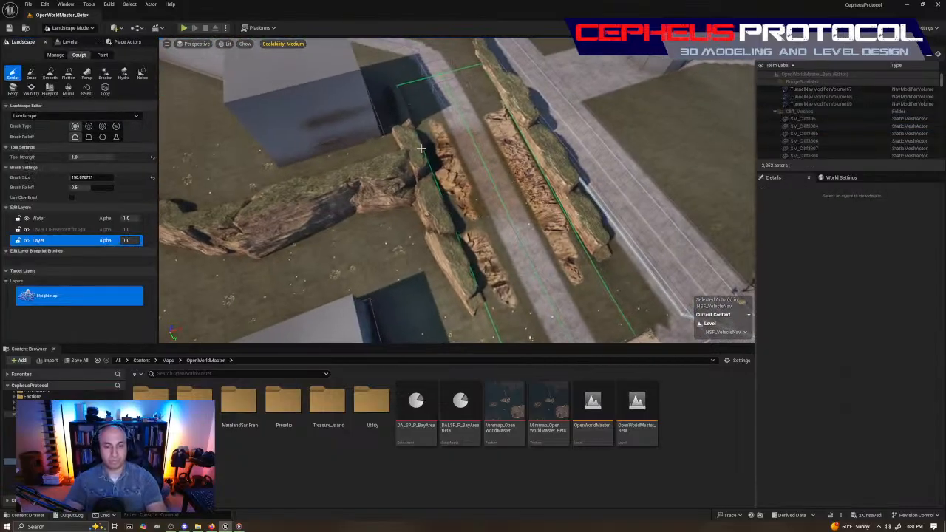
key("bracketright")
key("bracketright")
key("bracketright")
key("bracketright")
key("bracketright")
right_click_drag(443, 177, 429, 191)
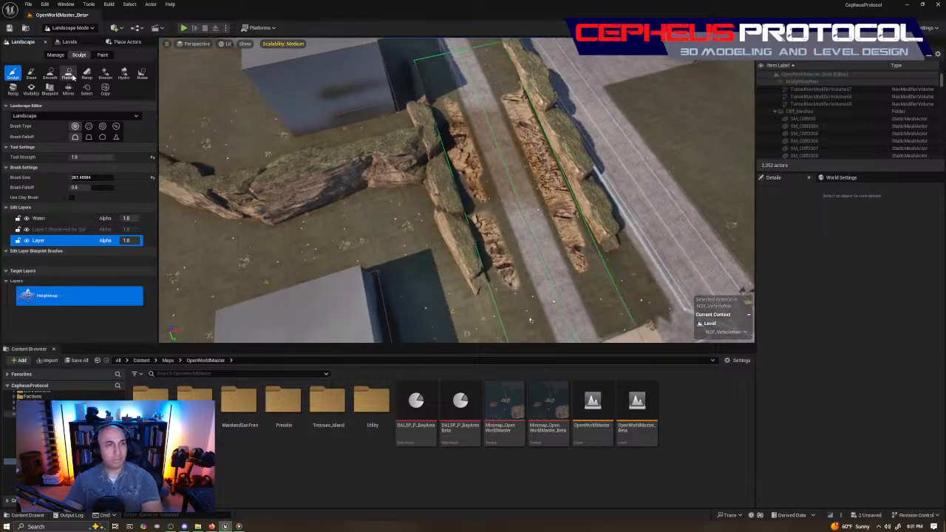
left_click(68, 73)
right_click_drag(522, 192, 548, 164)
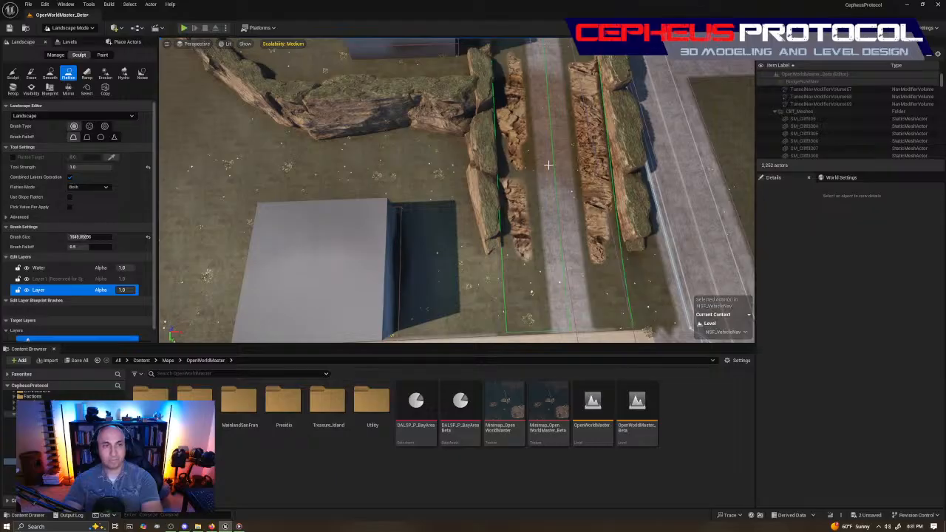
left_click(67, 294)
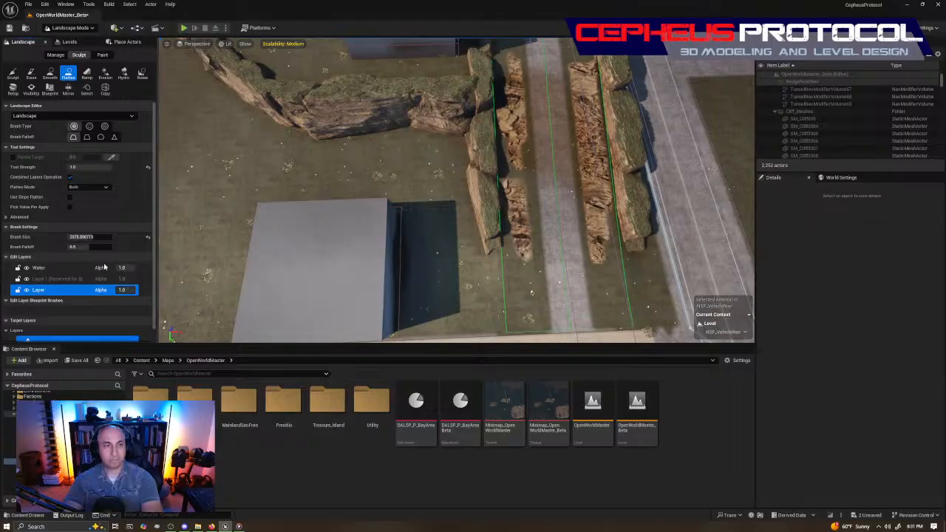
right_click_drag(552, 167, 528, 201)
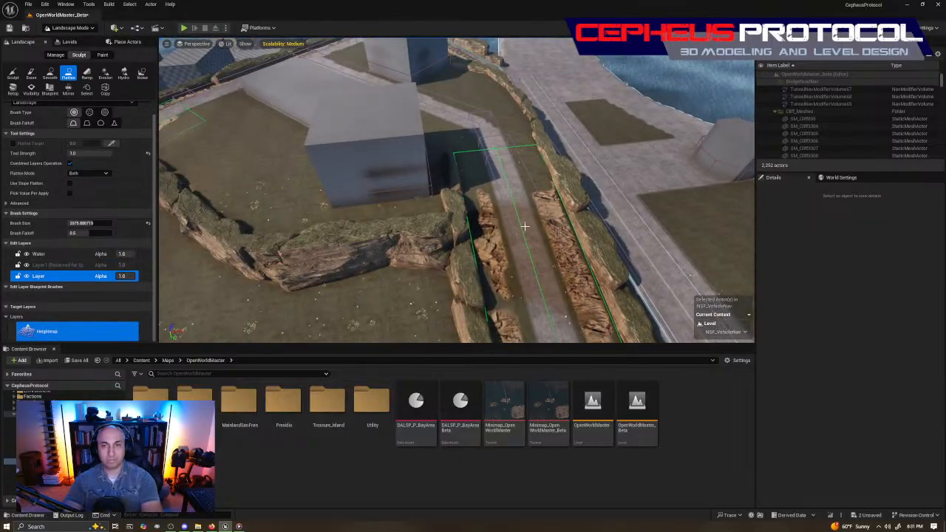
left_click(111, 103)
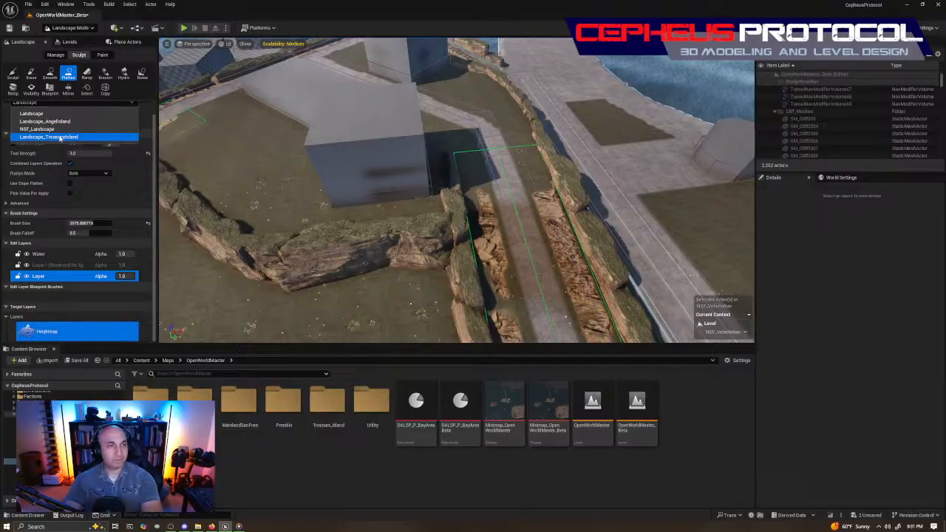
left_click(52, 131)
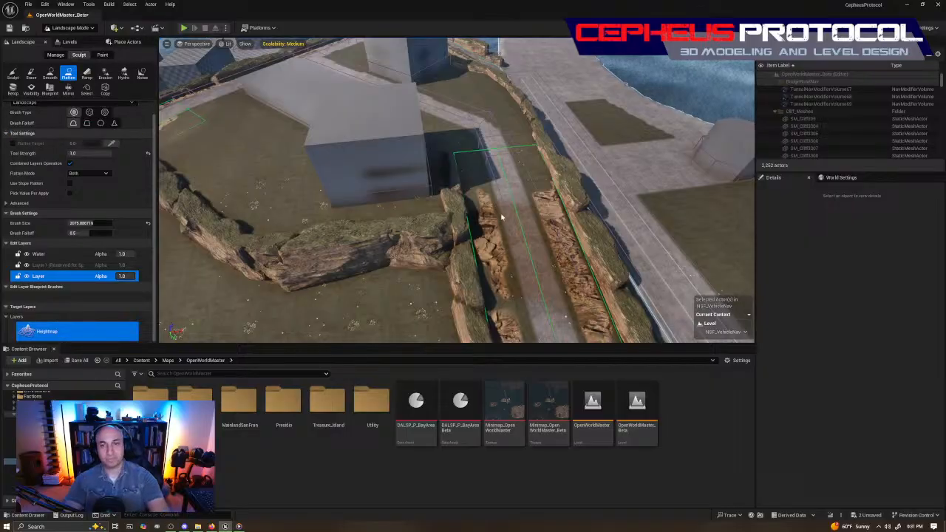
- Reduce the Flatten brush size to about 240 and level the ground against the waterfront-side cliffs where the eroded roadside strip begins
mouse_move(508, 204)
right_mouse_down()
mouse_move(519, 214)
mouse_move(528, 187)
right_mouse_up()
key("bracketleft")
key("bracketleft")
key("bracketleft")
key("bracketleft")
key("bracketleft")
key("bracketleft")
key("bracketleft")
key("bracketleft")
key("bracketleft")
key("bracketleft")
key("bracketleft")
key("bracketleft")
key("bracketleft")
key("bracketleft")
key("bracketleft")
key("bracketleft")
key("bracketleft")
key("bracketleft")
key("bracketleft")
key("bracketleft")
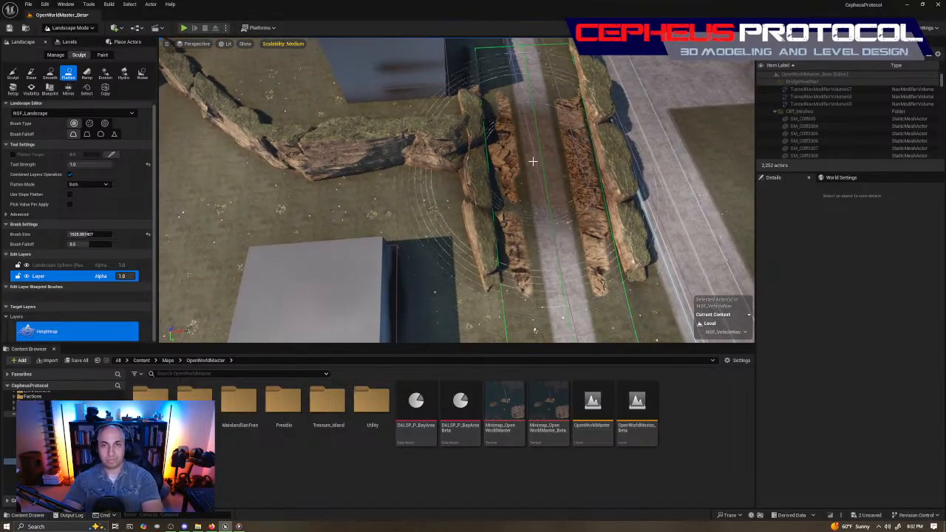
key("bracketleft")
key("bracketleft")
key("bracketleft")
key("bracketleft")
key("bracketleft")
key("bracketleft")
key("bracketleft")
key("bracketleft")
key("bracketleft")
key("bracketleft")
key("bracketleft")
key("bracketleft")
key("bracketleft")
key("bracketleft")
key("bracketleft")
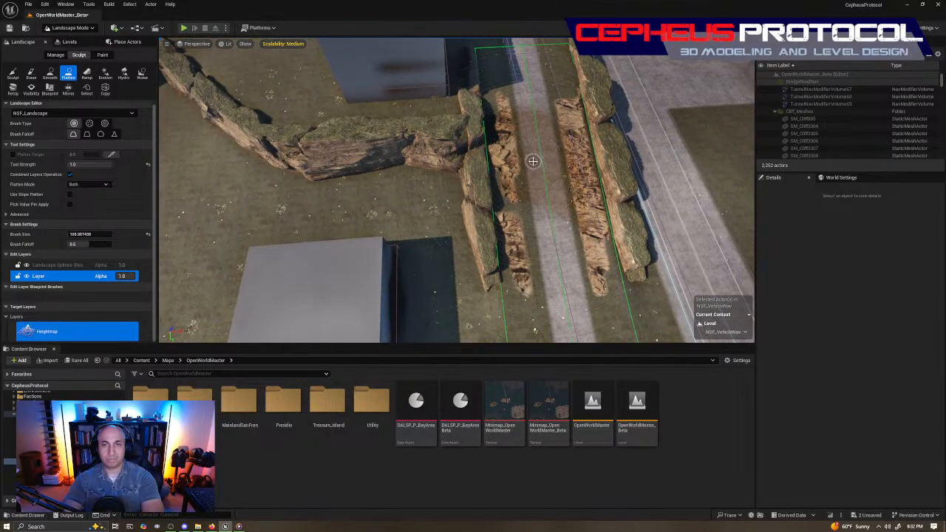
mouse_move(532, 161)
right_mouse_down()
mouse_move(530, 127)
mouse_move(584, 133)
mouse_move(535, 99)
mouse_move(435, 136)
mouse_move(491, 161)
right_mouse_up()
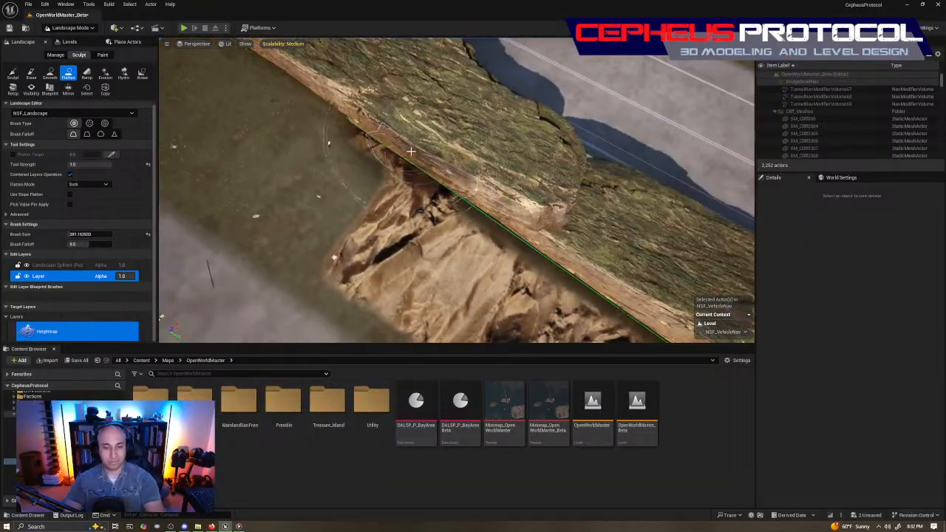
key("bracketright")
key("bracketleft")
key("bracketleft")
key("bracketleft")
key("bracketleft")
right_click_drag(386, 215, 388, 177)
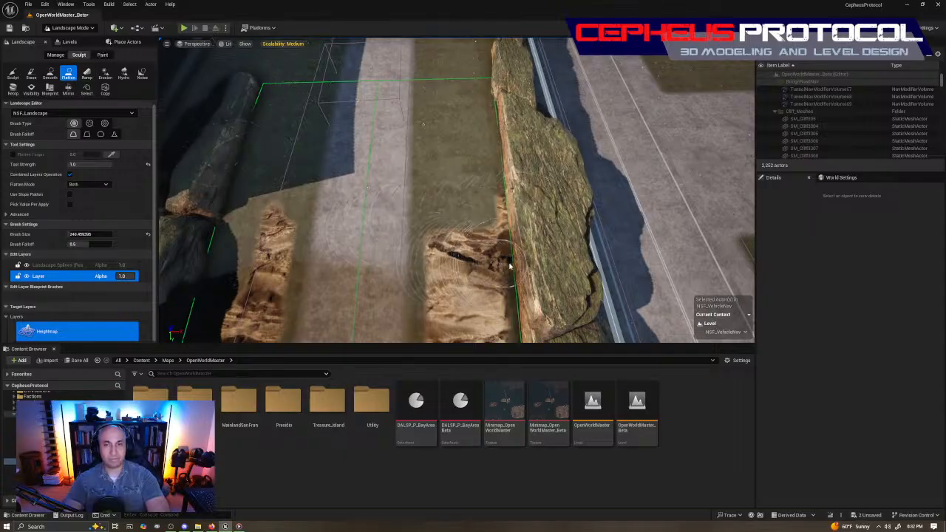
- Flatten the ground along the road-facing edge of the waterfront-side cliff row, down to the row's last rock
mouse_move(460, 247)
right_mouse_down()
mouse_move(425, 258)
mouse_move(462, 252)
right_mouse_up()
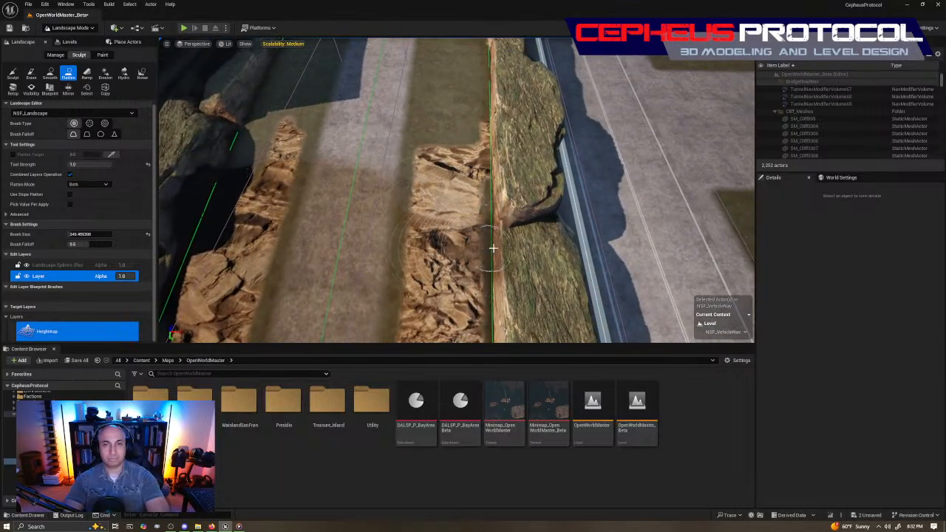
mouse_move(509, 296)
right_mouse_down()
mouse_move(480, 270)
mouse_move(470, 219)
mouse_move(483, 247)
mouse_move(485, 303)
mouse_move(403, 131)
right_mouse_up()
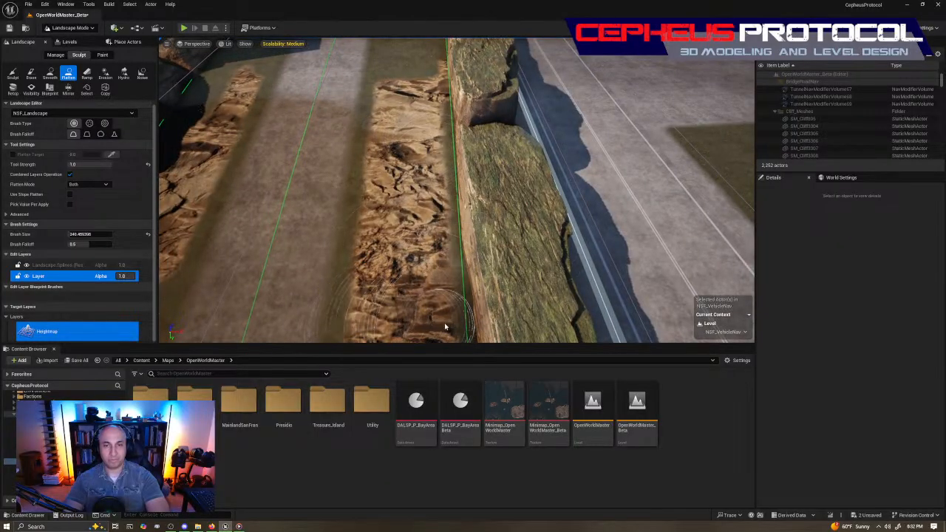
mouse_move(377, 314)
right_mouse_down()
mouse_move(369, 340)
mouse_move(475, 231)
right_mouse_up()
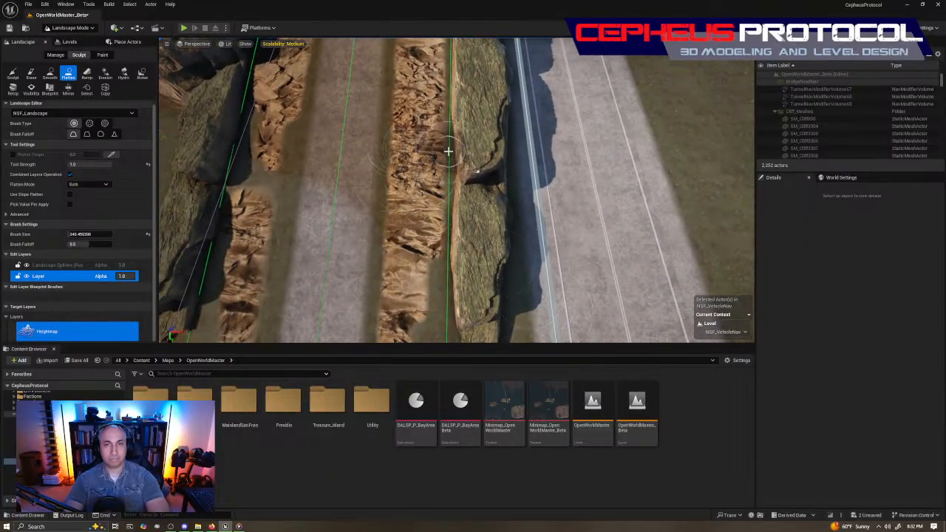
mouse_move(445, 212)
left_mouse_down()
mouse_move(401, 264)
mouse_move(448, 258)
mouse_move(433, 254)
mouse_move(441, 296)
mouse_move(451, 295)
left_mouse_up()
mouse_move(452, 295)
right_mouse_down()
mouse_move(414, 329)
mouse_move(436, 306)
mouse_move(510, 288)
mouse_move(451, 292)
right_mouse_up()
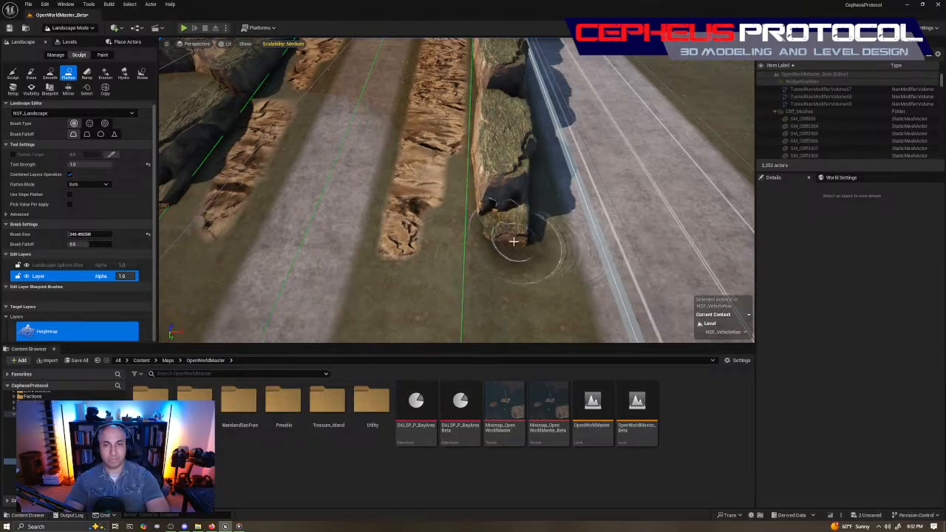
- Flatten the ground along the inland cliff row on the opposite side of the road, from the shaded building to the row's end
mouse_move(589, 225)
right_mouse_down()
mouse_move(517, 248)
mouse_move(491, 186)
mouse_move(566, 197)
right_mouse_up()
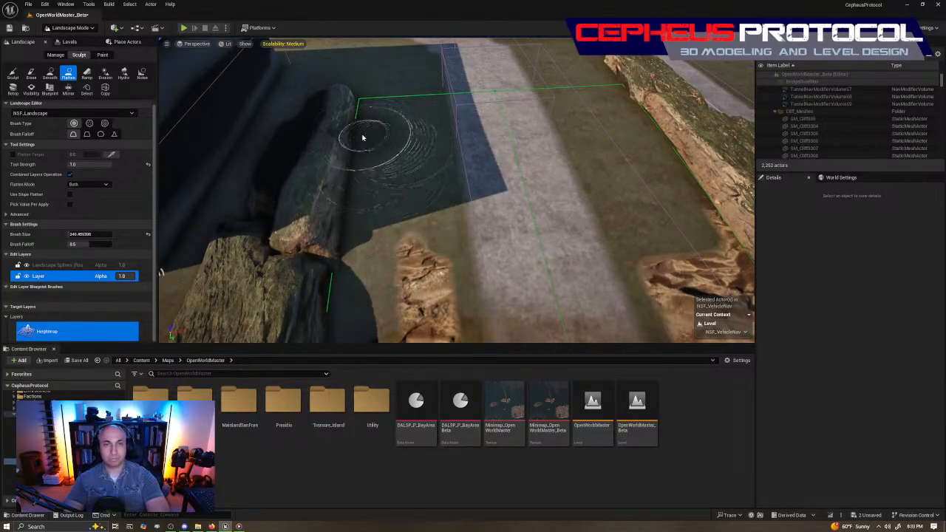
mouse_move(348, 267)
right_mouse_down()
mouse_move(476, 196)
mouse_move(397, 271)
right_mouse_up()
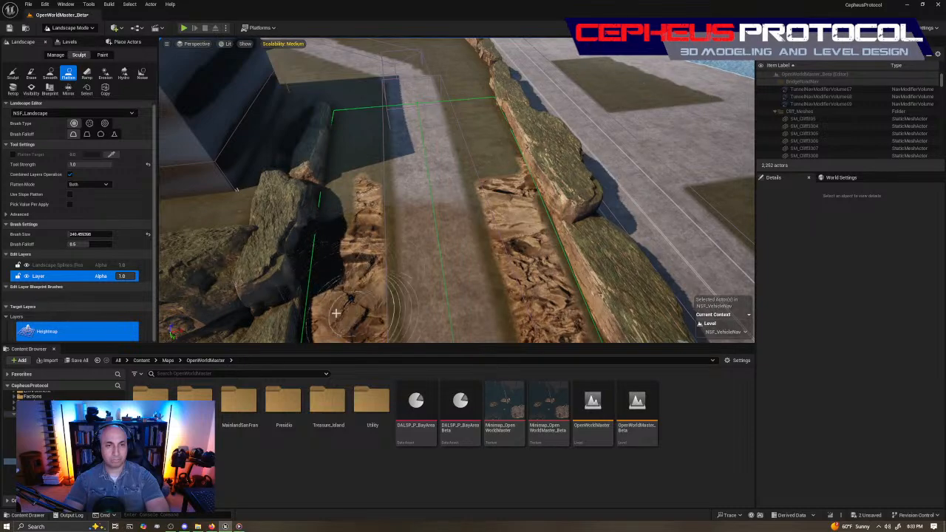
mouse_move(529, 244)
right_mouse_down()
mouse_move(509, 277)
mouse_move(529, 240)
right_mouse_up()
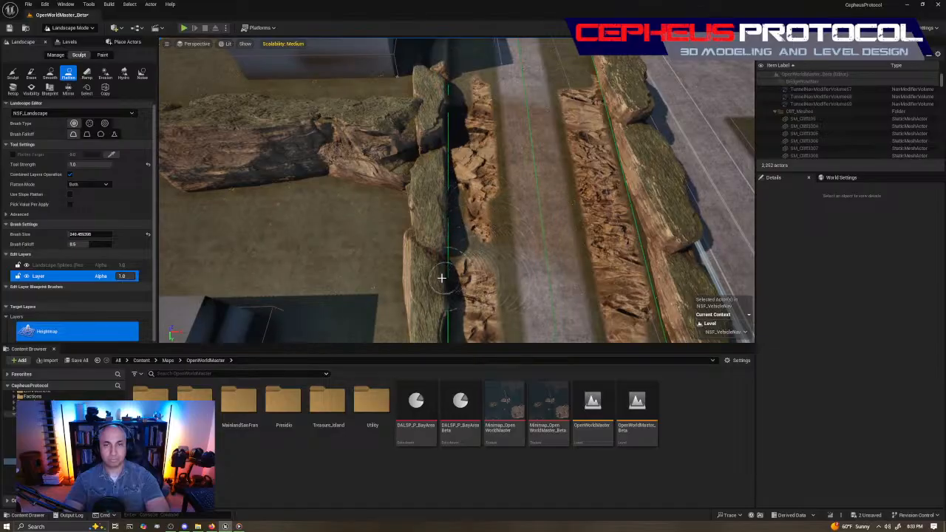
mouse_move(560, 283)
right_mouse_down()
mouse_move(591, 252)
mouse_move(586, 193)
right_mouse_up()
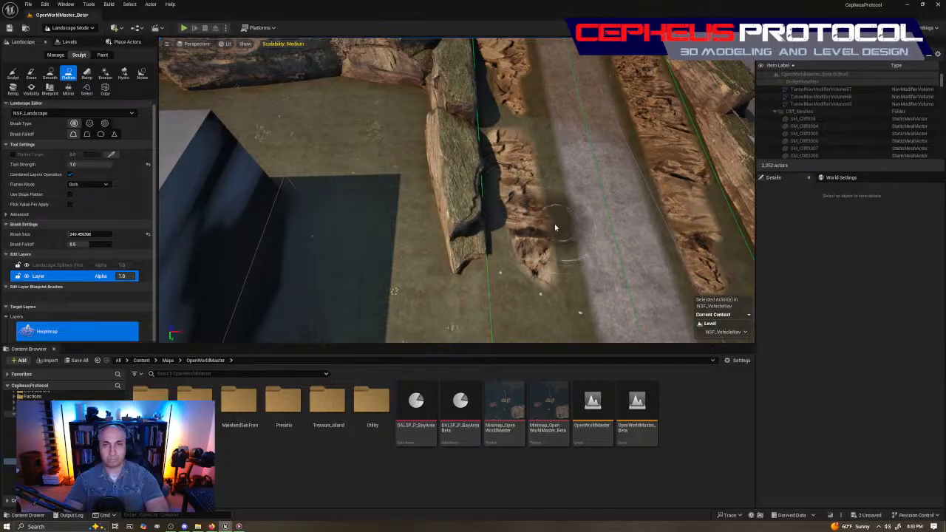
right_click_drag(558, 230, 636, 218)
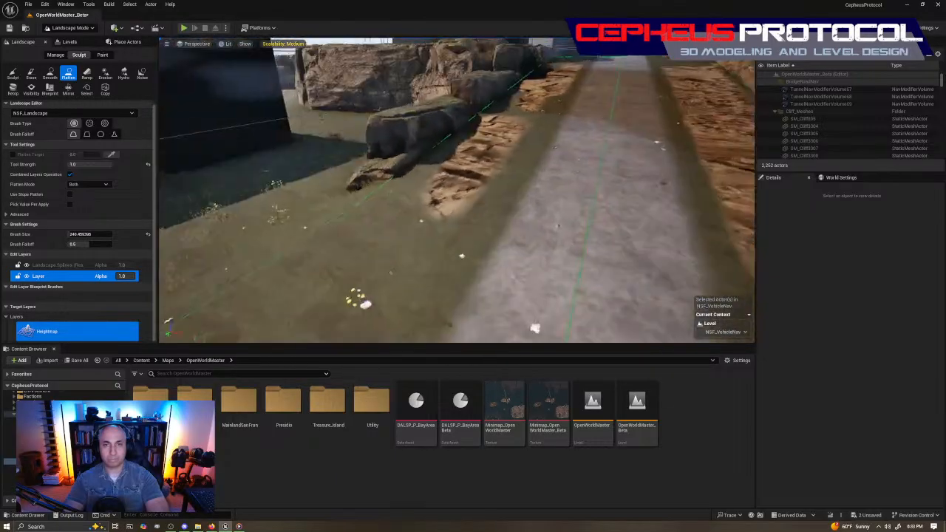
right_click_drag(558, 230, 666, 277)
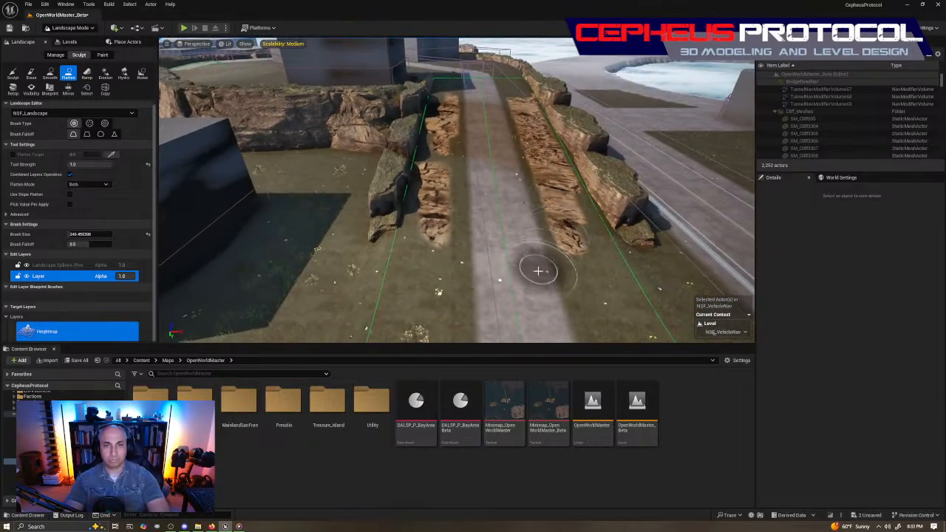
- Flatten the ground behind the curved waterfront cliff row, from the road bend past the building to the row's far end
key("shift+1")
right_click_drag(267, 315, 628, 411)
right_click_drag(488, 227, 488, 228)
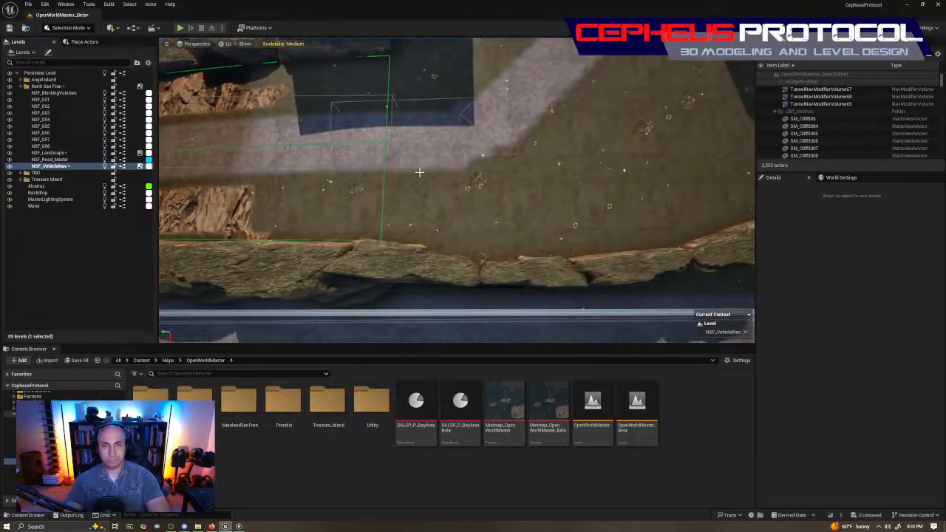
key("shift+2")
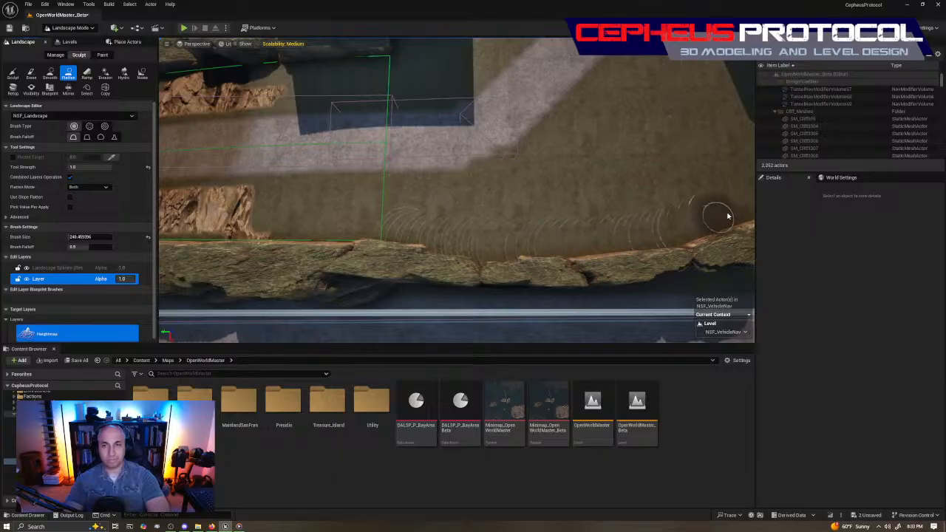
right_click_drag(593, 203, 396, 198)
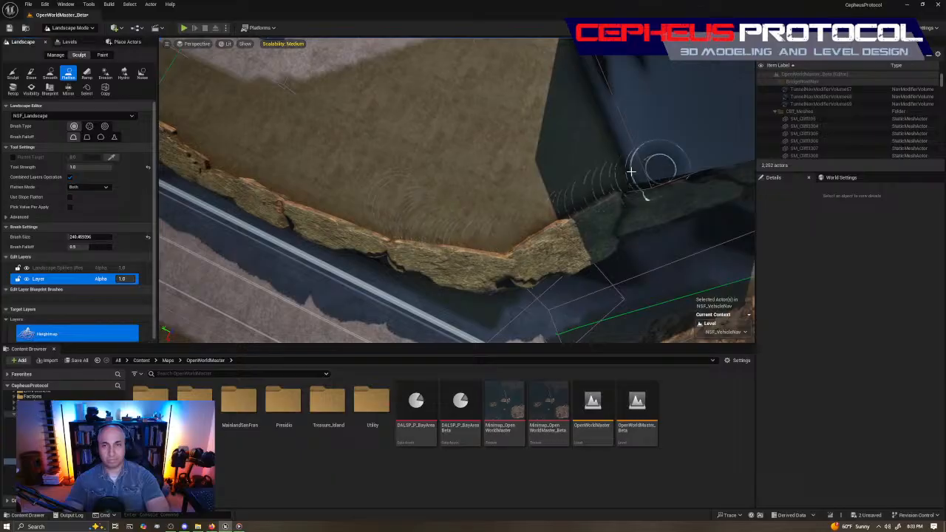
right_click_drag(483, 193, 306, 169)
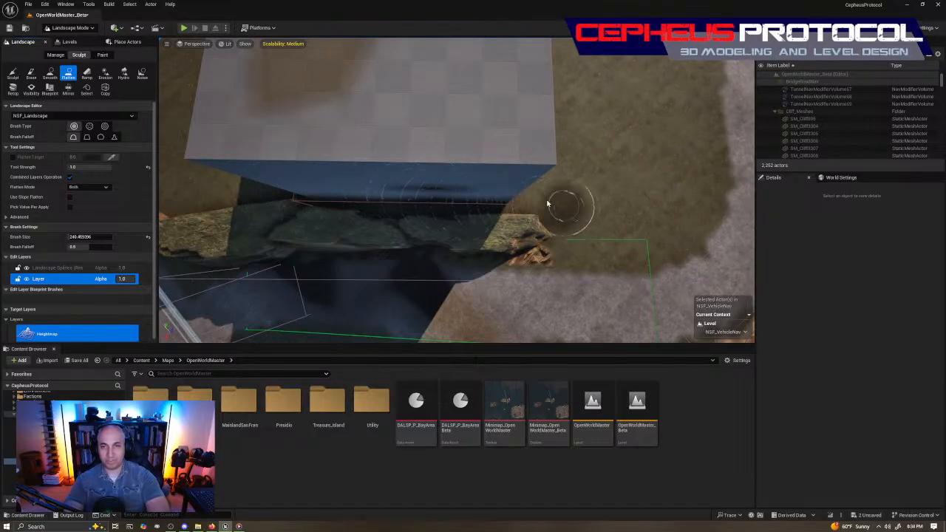
right_click_drag(206, 198, 206, 198)
right_click_drag(457, 190, 543, 250)
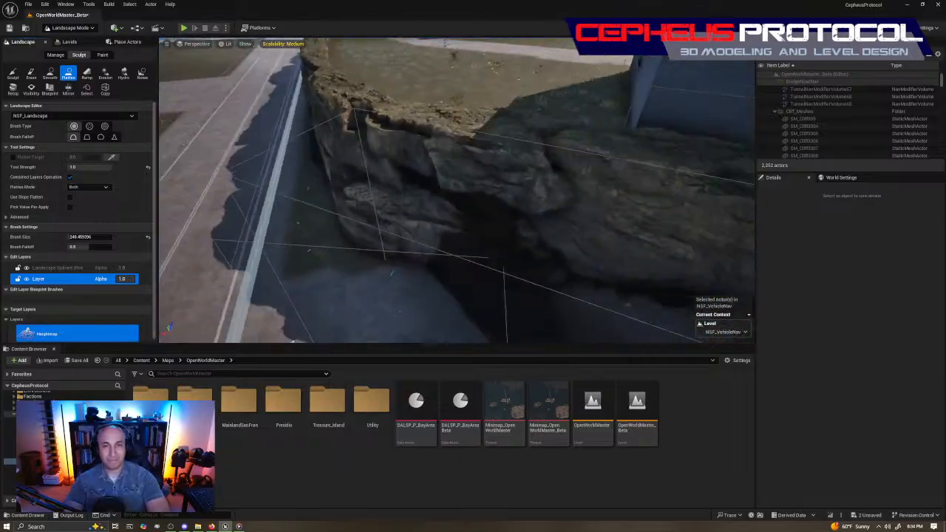
- Inspect the gap between the cliff row and the building wall, and select the two buildings flanking the central road
key("shift+1")
right_click_drag(457, 190, 414, 111)
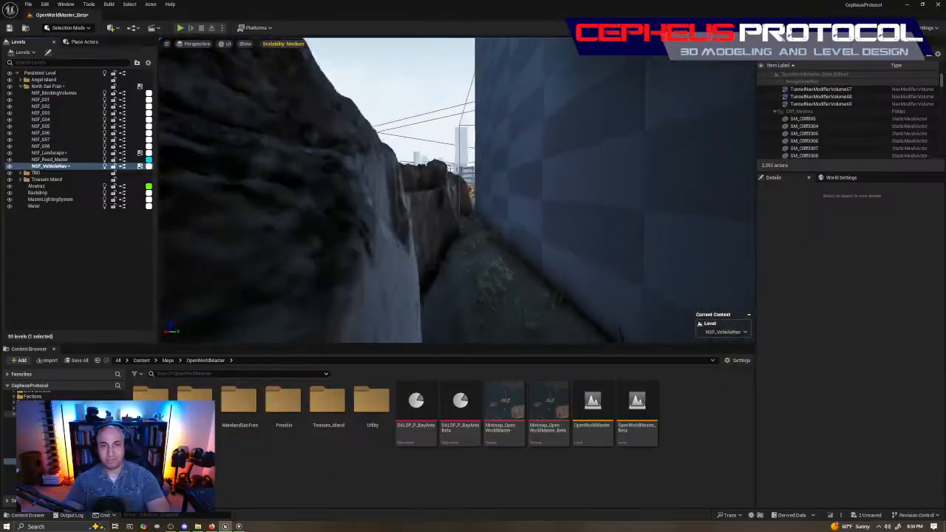
right_click_drag(457, 190, 406, 185)
right_click_drag(424, 234, 376, 222)
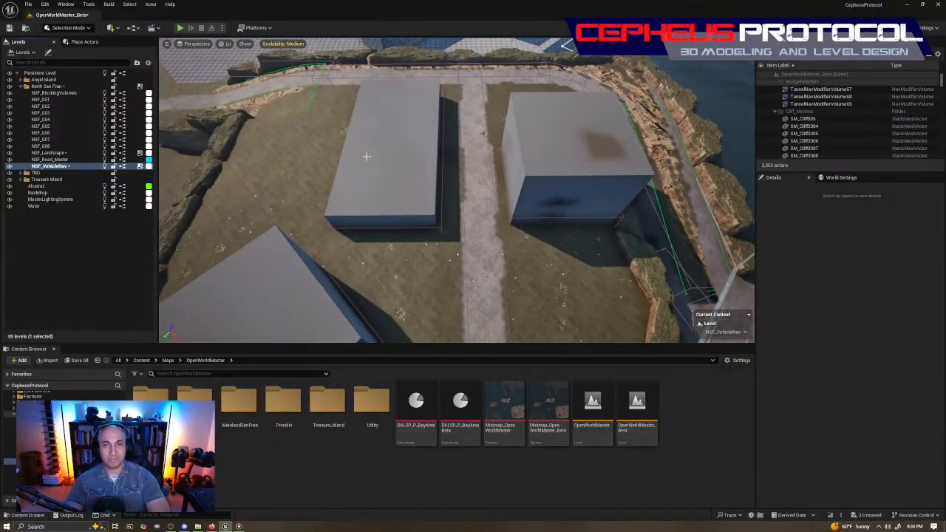
left_click(391, 160)
left_click(552, 203, "ctrl")
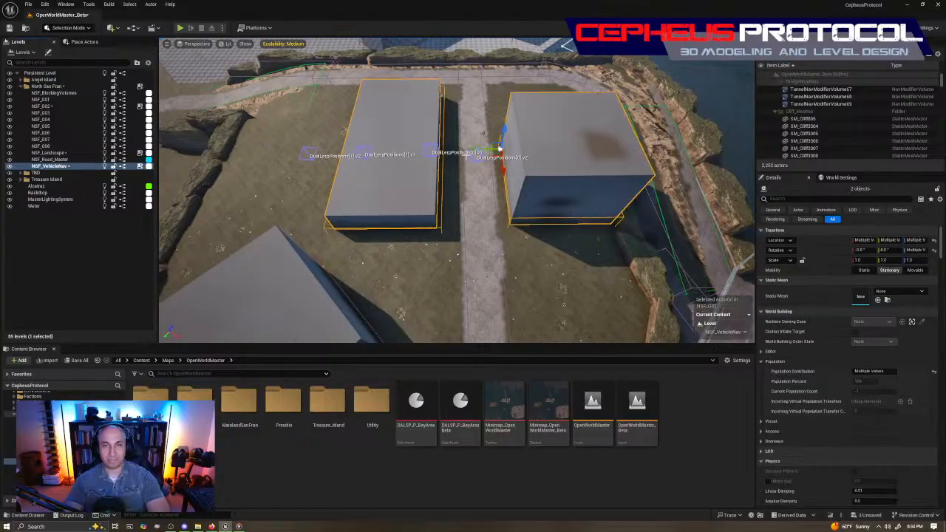
- Select both end control points of the road spline segment beside the building's cliff row and inspect their side falloff
right_click_drag(471, 152, 499, 196)
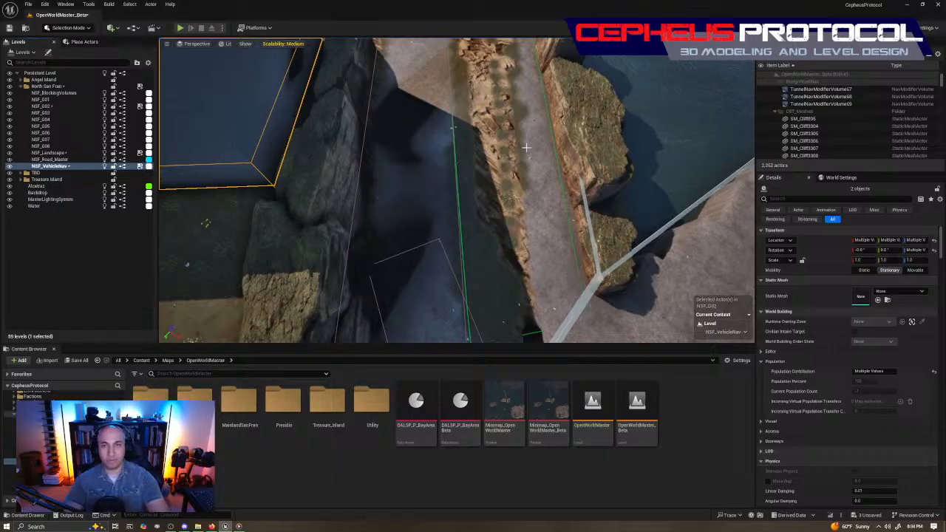
key("shift+2")
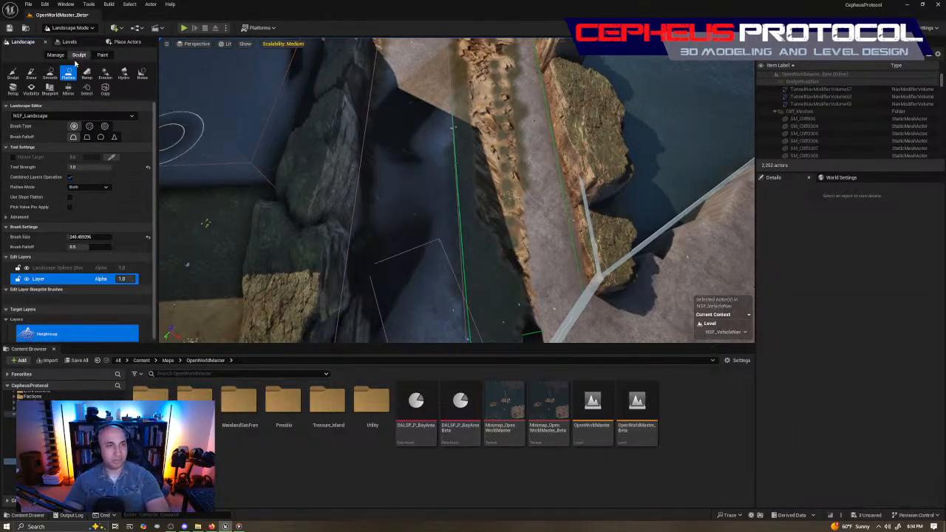
left_click(56, 54)
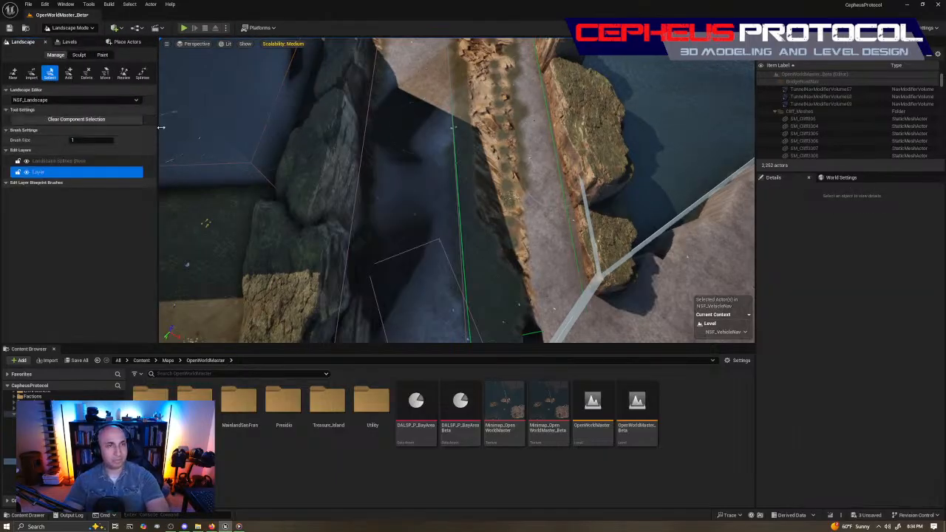
left_click(142, 73)
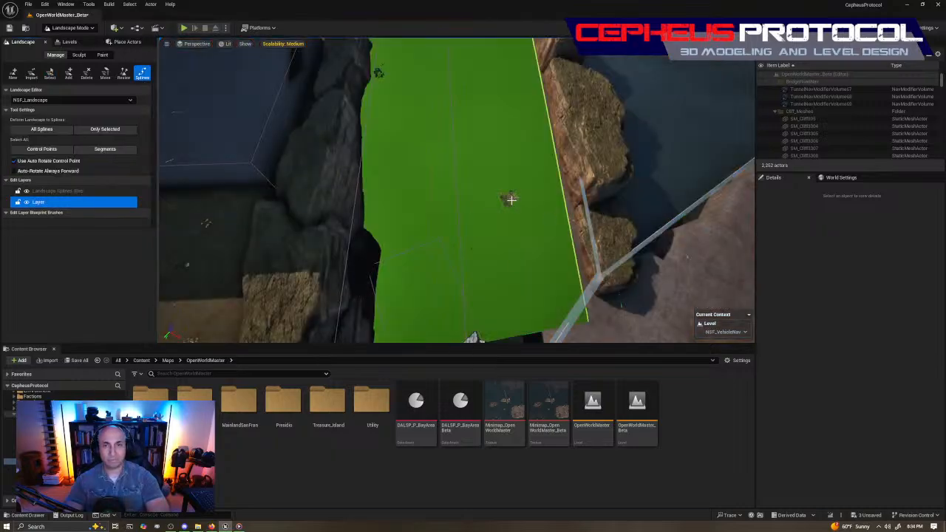
right_click_drag(513, 261, 392, 231)
left_click(475, 257)
right_click_drag(477, 250, 482, 242)
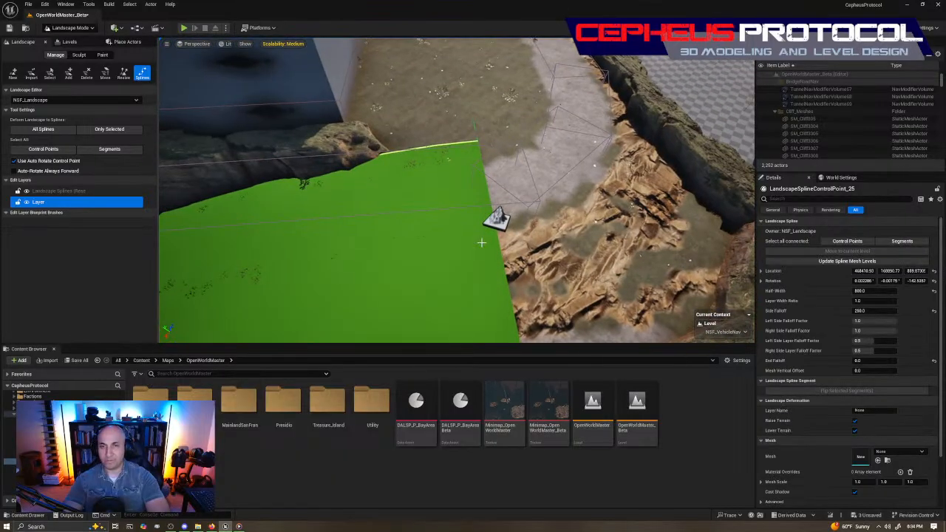
left_click(499, 224, "ctrl")
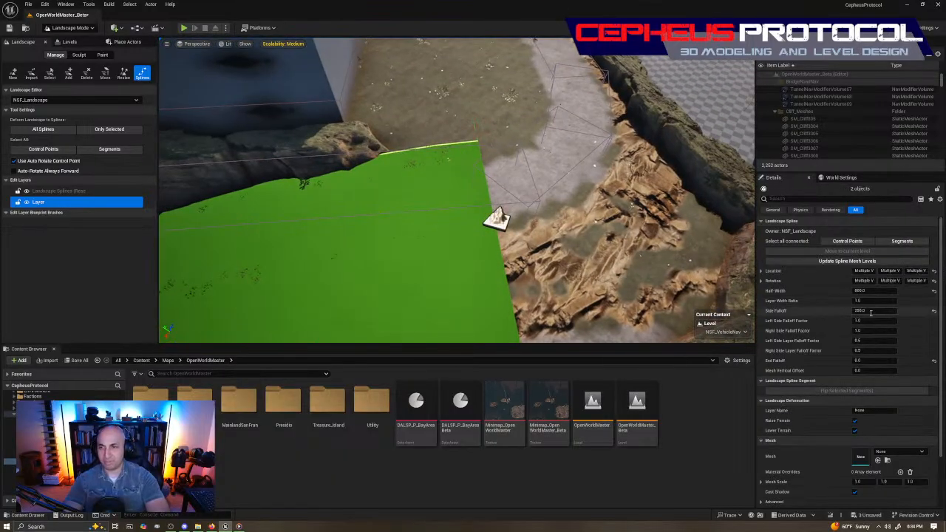
right_click_drag(591, 237, 709, 279)
right_click_drag(545, 271, 506, 262)
left_click(545, 270)
- Move the building between the central road and the waterfront cliff row closer to the central road
key("shift+1")
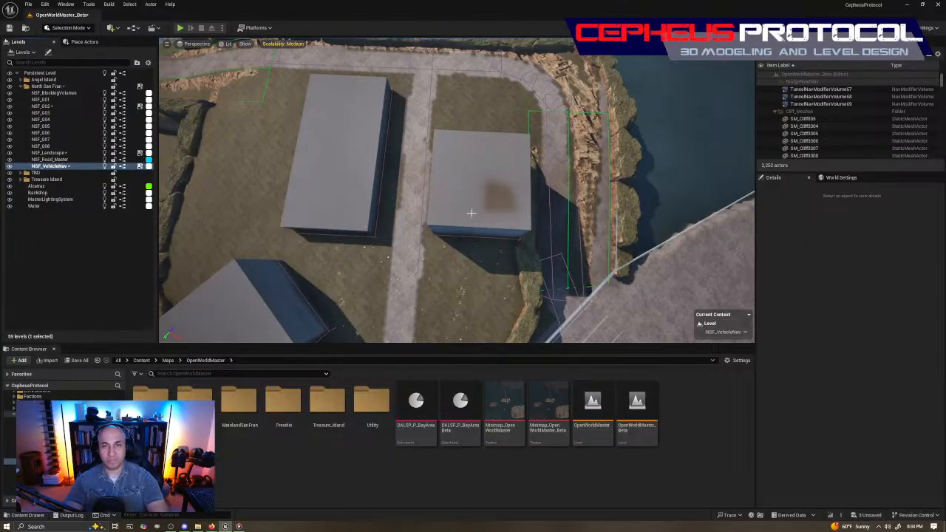
left_click(469, 188)
left_click_drag(414, 156, 401, 158)
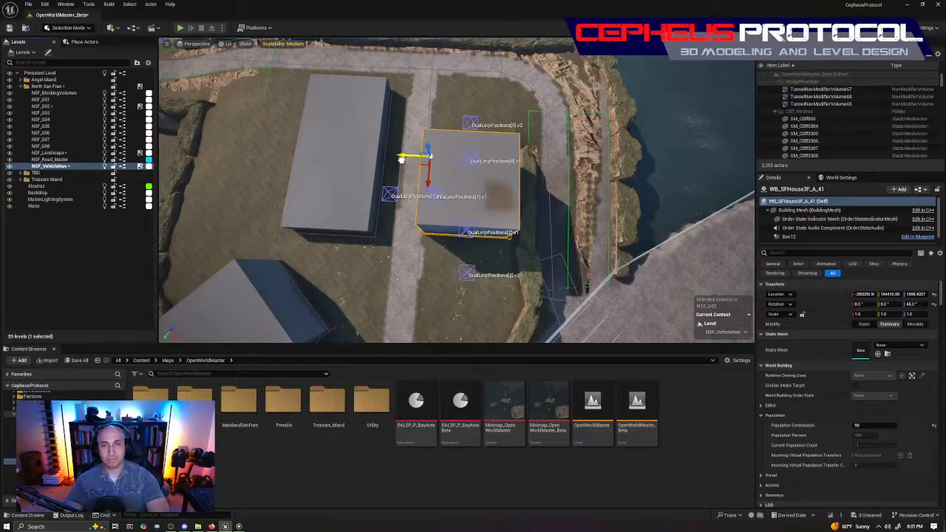
left_click_drag(400, 158, 399, 158)
right_click_drag(433, 214, 399, 207)
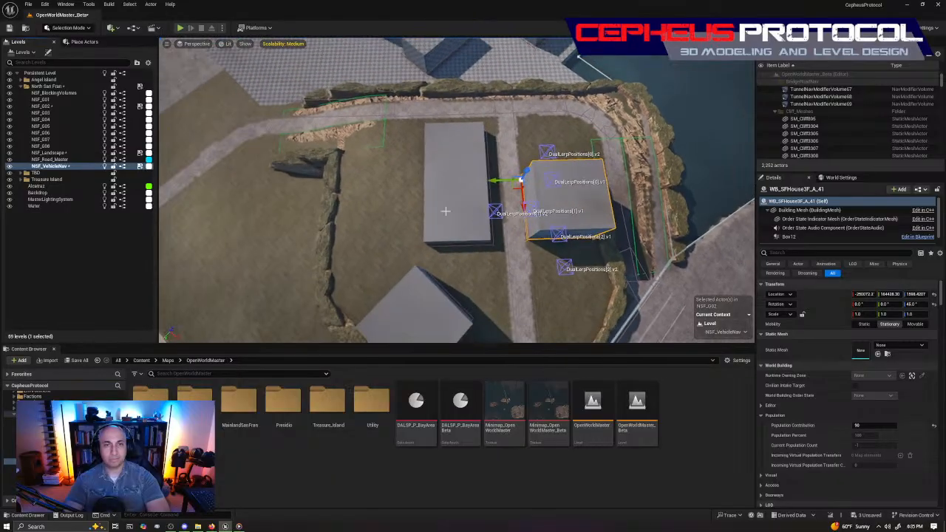
- Move the long building farther from the central road, and shift the building at the inland cliff corner toward its adjacent road
left_click(437, 178)
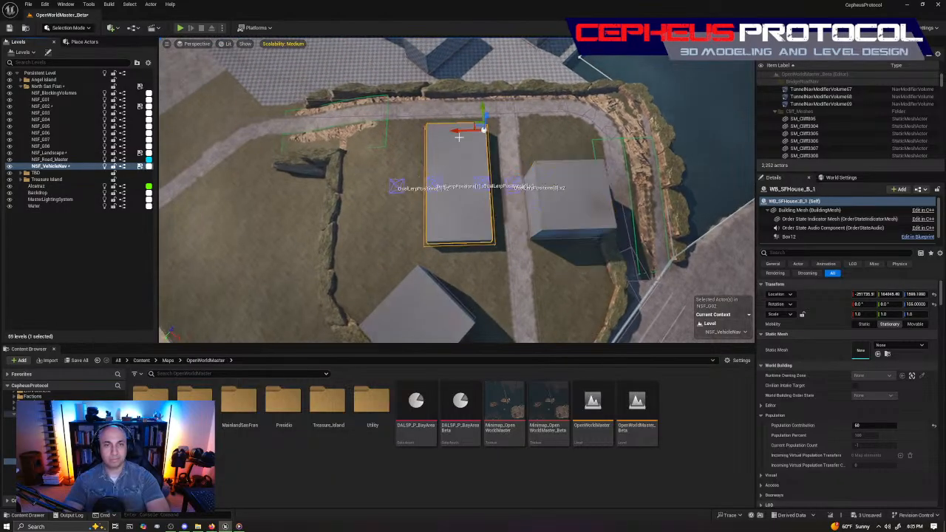
left_click_drag(466, 130, 442, 129)
mouse_move(428, 240)
right_mouse_down()
mouse_move(428, 251)
mouse_move(443, 252)
mouse_move(427, 241)
right_mouse_up()
left_click(427, 240)
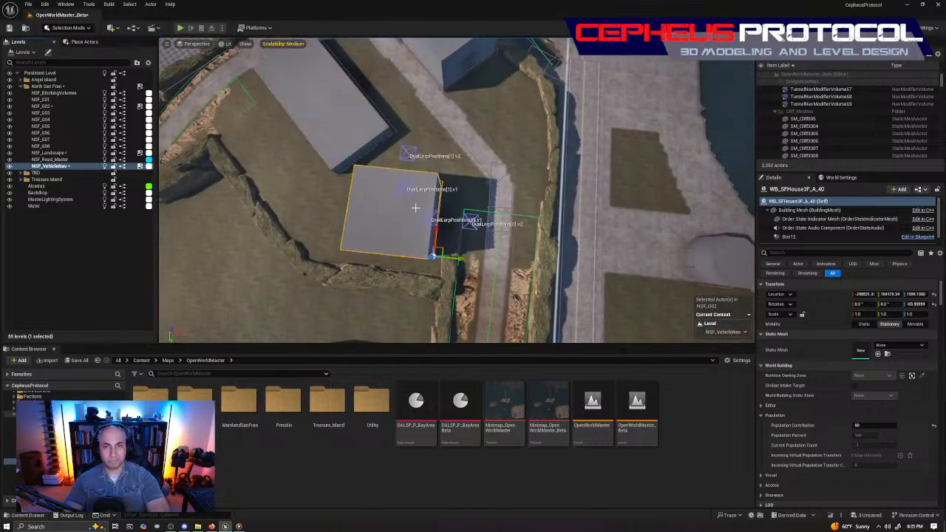
left_click_drag(450, 256, 459, 267)
- Nudge the long building slightly back toward the central road
right_click_drag(461, 267, 414, 185)
left_click(395, 167)
right_click_drag(376, 160, 478, 238)
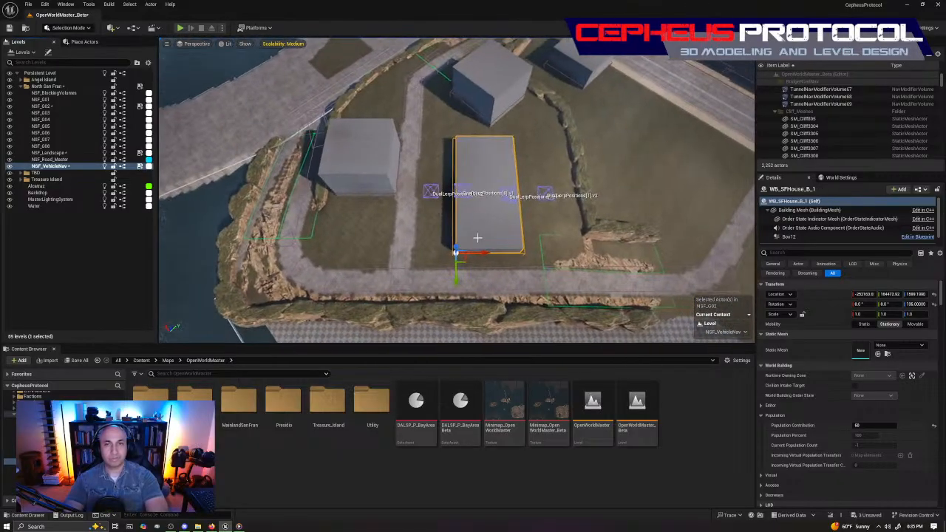
left_click_drag(484, 253, 472, 260)
right_click_drag(534, 241, 452, 198)
- Try to shift the three end cliff rocks beside the building wall toward the road, and undo the move
left_click(482, 163)
left_click(430, 148)
right_click_drag(430, 147, 407, 140)
right_click_drag(353, 222, 408, 159)
left_click(377, 172, "ctrl")
left_click(358, 189, "ctrl")
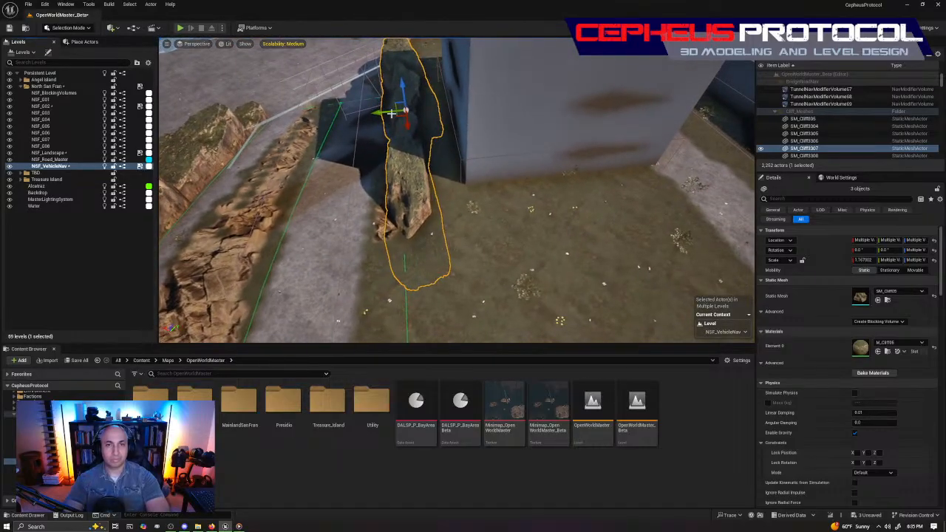
left_click_drag(382, 113, 390, 124)
key("ctrl+z")
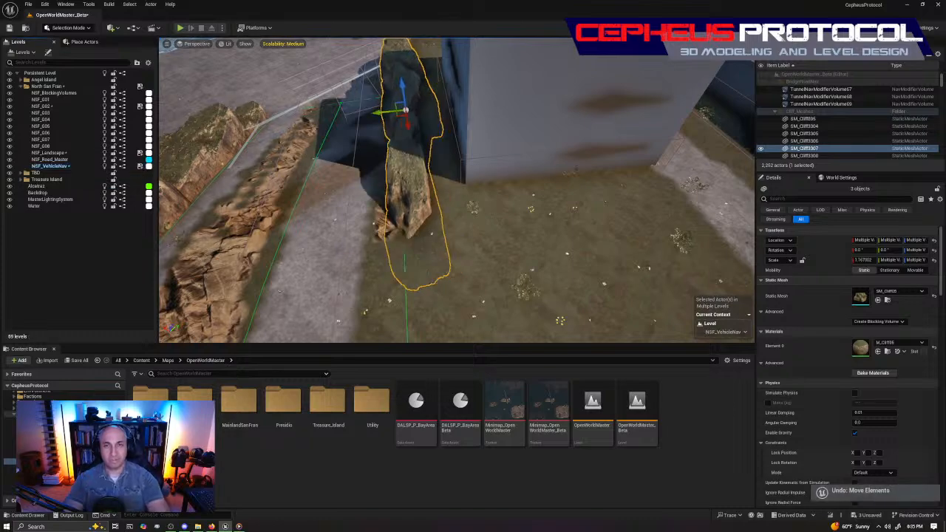
- Reposition the building beside the shaded cliff row relative to the rocks along its wall
left_click(531, 93)
right_click_drag(591, 207, 609, 205)
left_click_drag(600, 198, 560, 227)
right_click_drag(560, 228, 550, 284)
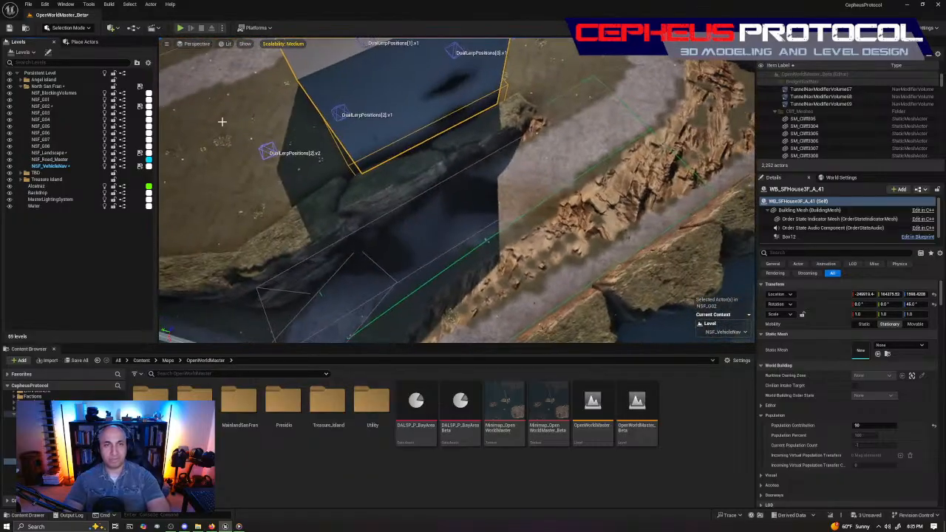
left_click(83, 42)
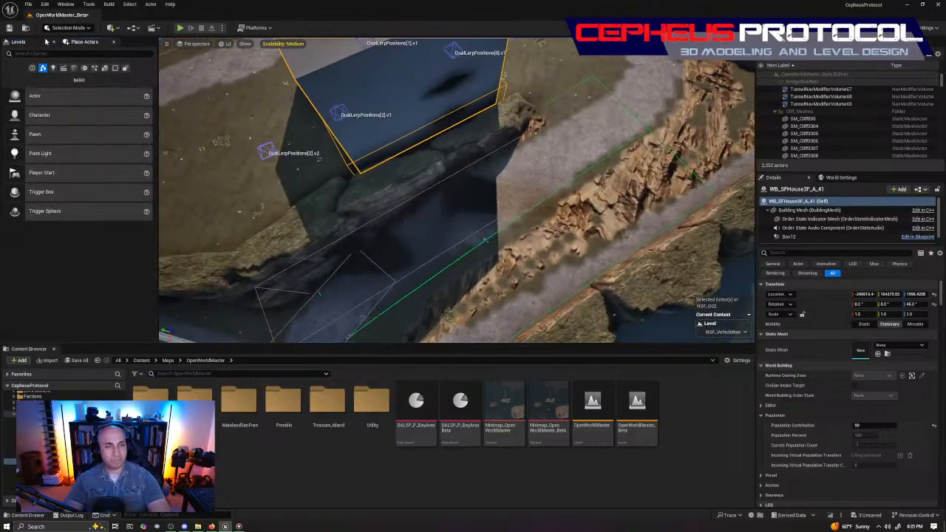
left_click(18, 42)
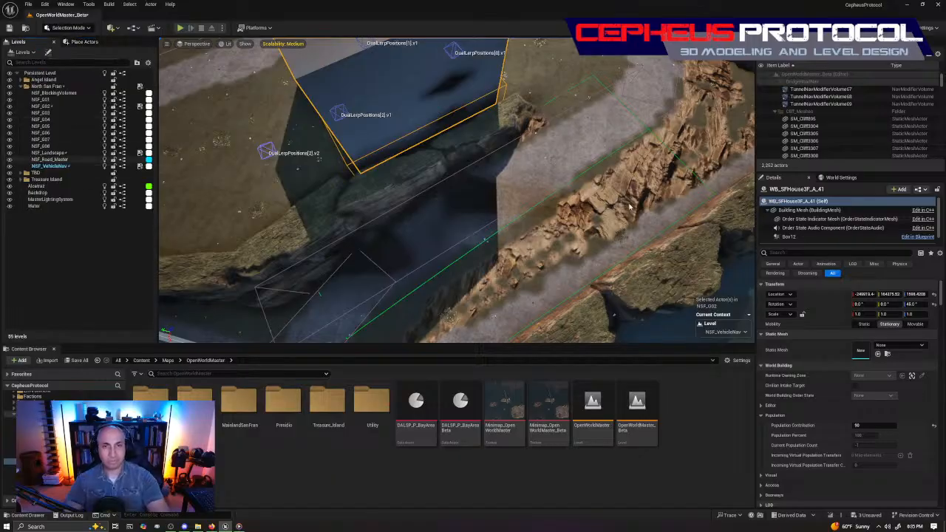
- Set the side falloff of both end control points on the road spline segment beside the building to 100
key("shift+2")
left_click(654, 125)
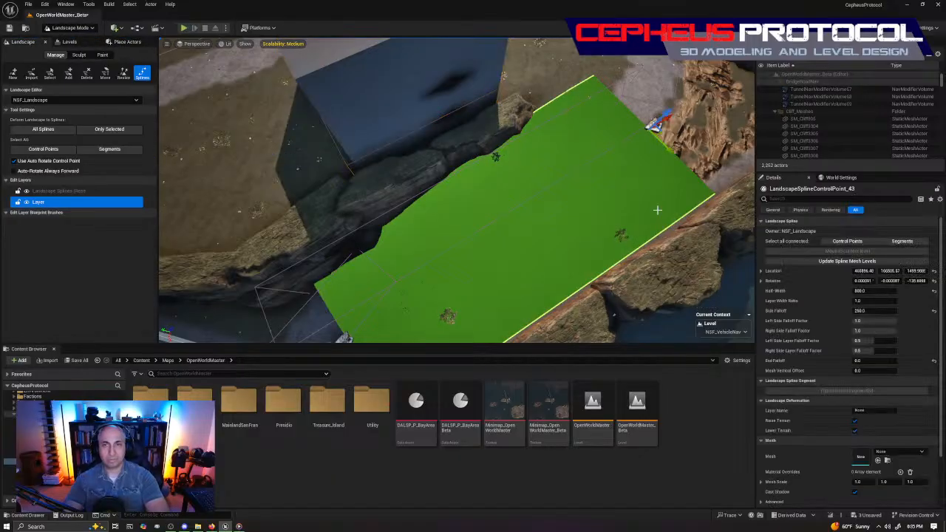
key("f")
left_click(407, 161, "shift")
right_click_drag(406, 161, 467, 162)
left_click(871, 311)
type("100")
key("Return")
right_click_drag(459, 191, 579, 178)
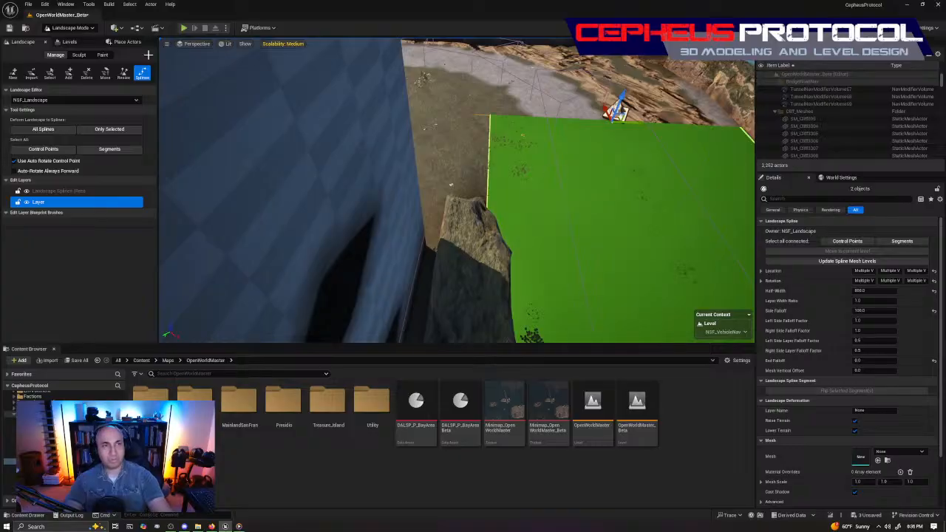
- Flatten the ground around the building corner and along the cliff row behind it with the Flatten sculpt tool
left_click(79, 54)
right_click_drag(420, 133, 460, 135)
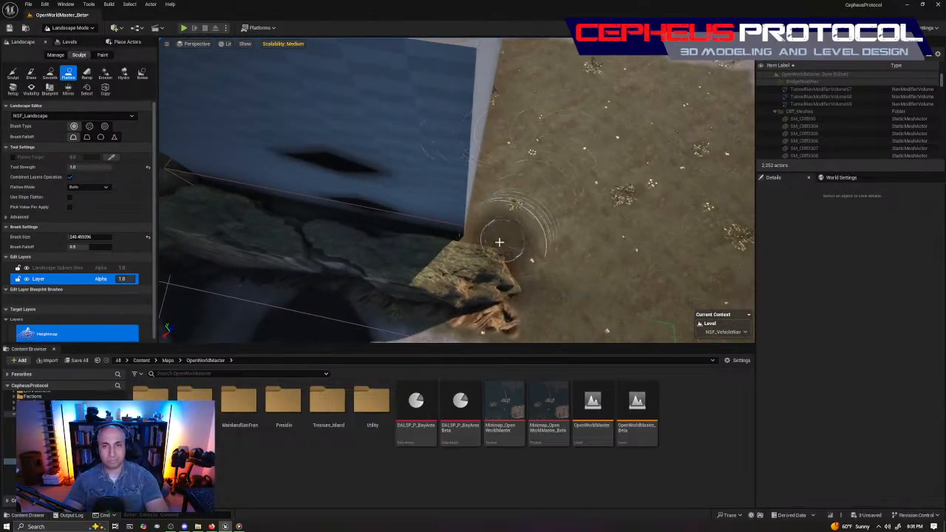
right_click_drag(273, 202, 221, 197)
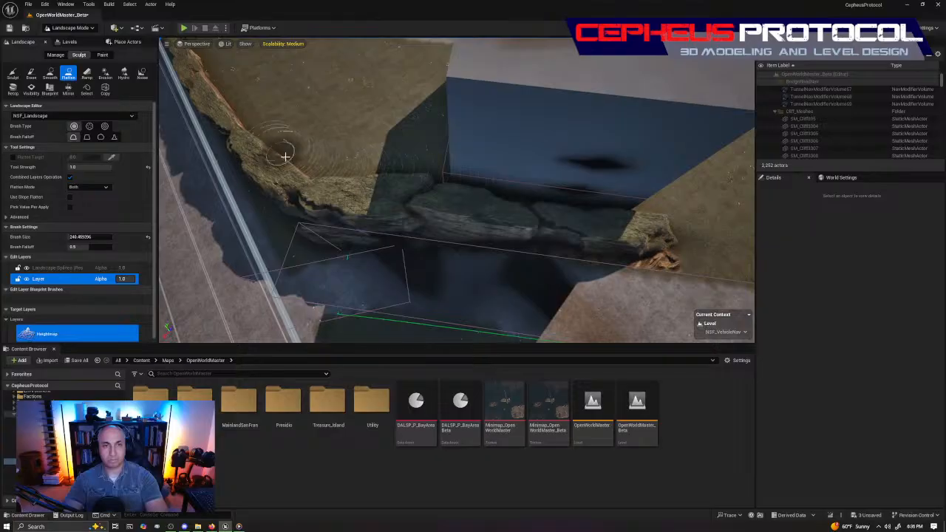
mouse_move(671, 205)
right_mouse_down()
mouse_move(688, 201)
mouse_move(669, 166)
mouse_move(651, 189)
mouse_move(662, 215)
mouse_move(683, 211)
mouse_move(710, 225)
mouse_move(720, 218)
mouse_move(654, 193)
mouse_move(643, 221)
mouse_move(709, 226)
mouse_move(728, 236)
mouse_move(720, 222)
mouse_move(732, 199)
mouse_move(442, 178)
right_mouse_up()
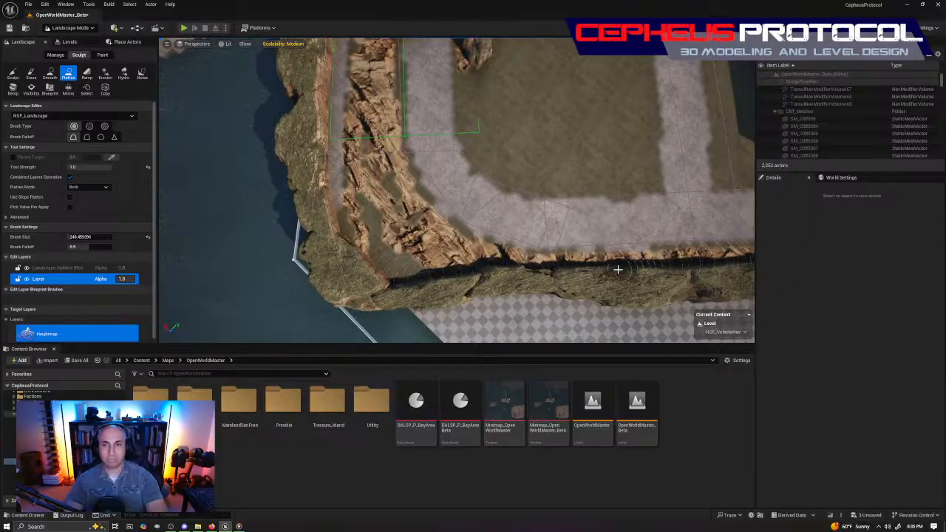
- Flatten the ground along the outer cliff row beside the road, from the bend past the long building
key("d")
right_click_drag(639, 265, 628, 252)
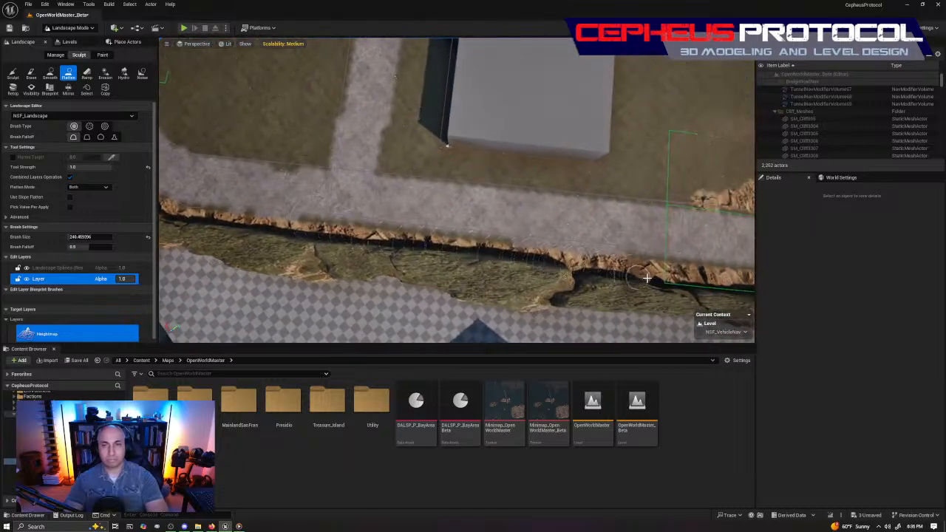
right_click_drag(453, 255, 473, 259)
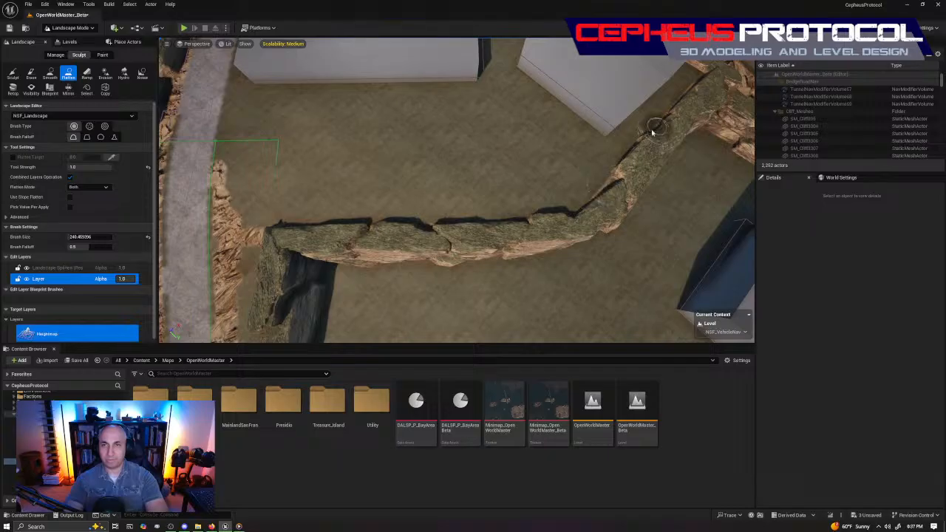
- Flatten the ground along the top of the inland cliff row, up to the building at its road-side corner
right_click_drag(660, 118, 477, 148)
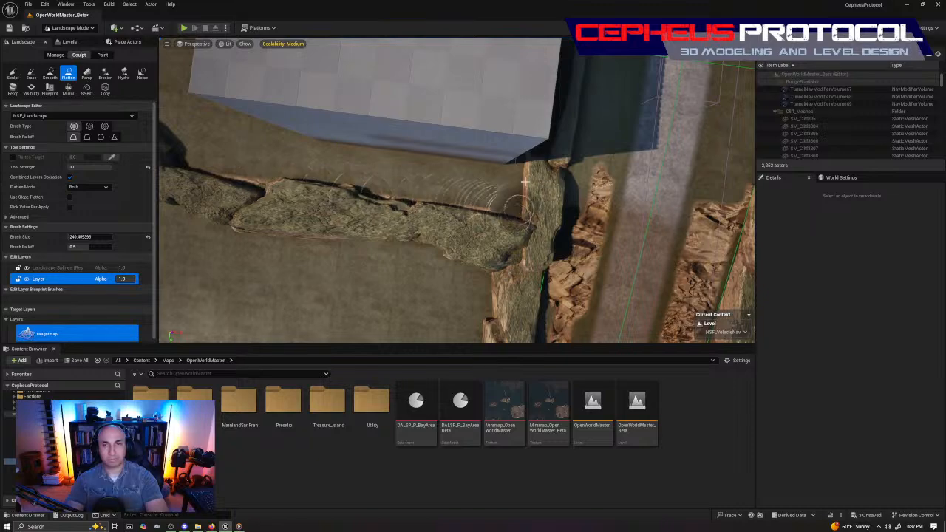
right_click_drag(510, 190, 556, 202)
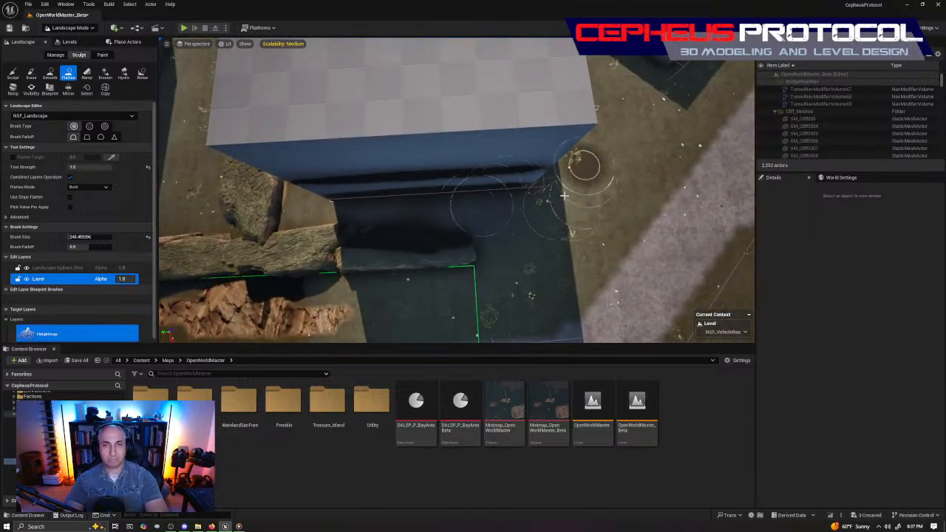
mouse_move(332, 194)
right_mouse_down()
mouse_move(442, 195)
mouse_move(340, 186)
right_mouse_up()
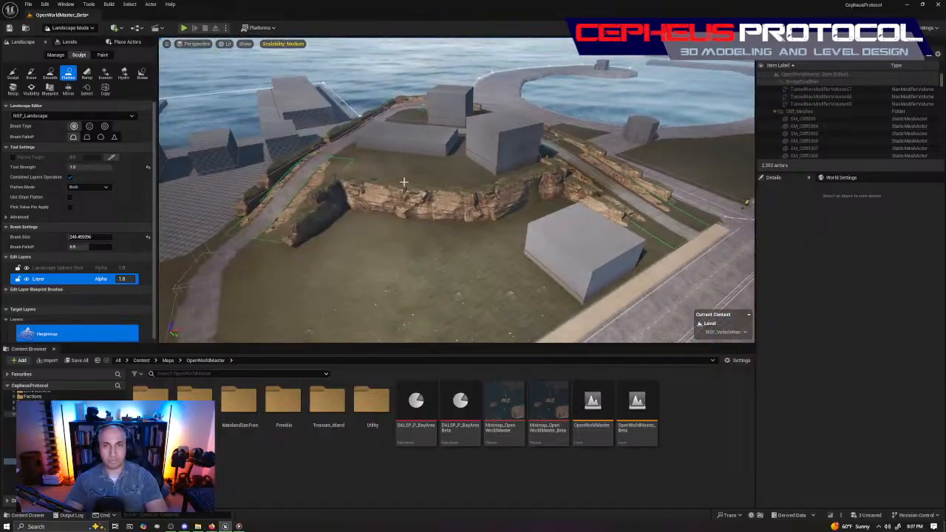
- Switch landscape editing to the Paint tool at the straight cliff-lined road near the main road
right_click_drag(404, 181, 401, 182)
key("shift+1")
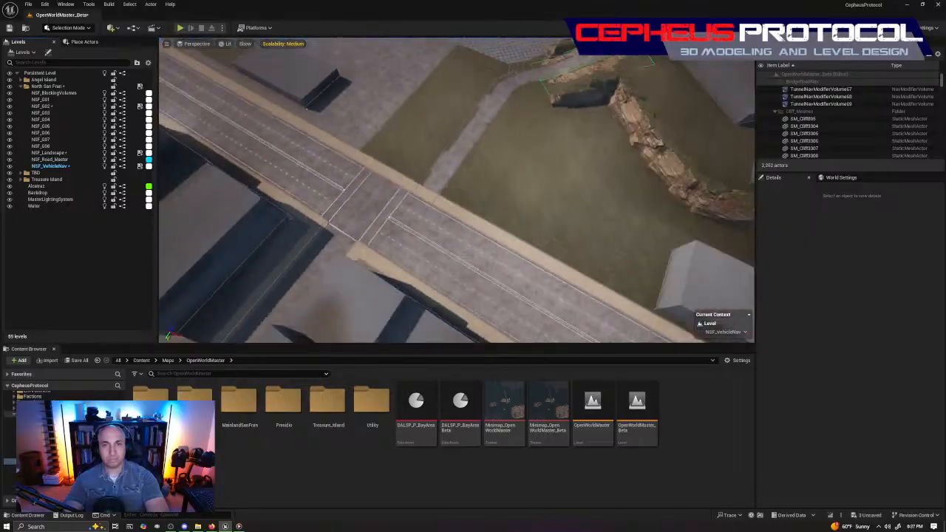
key("f")
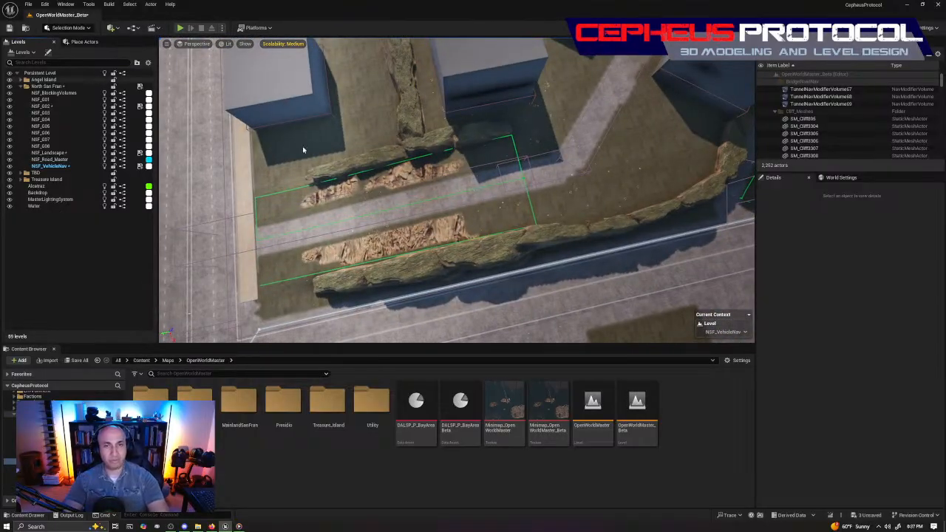
key("shift+2")
left_click(102, 54)
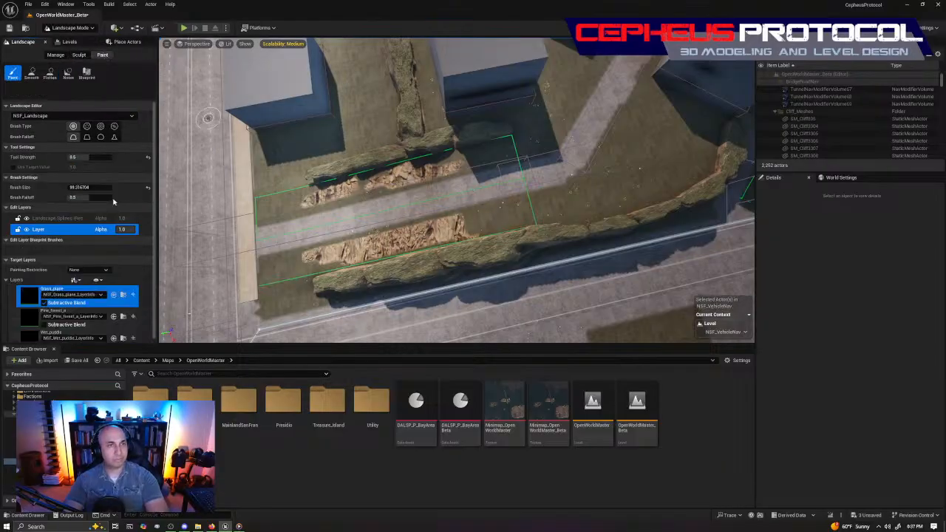
- Look through the landscape's paint layers and examine the rocky strips along the cliff-lined road
scroll(26, 218, "down", 1)
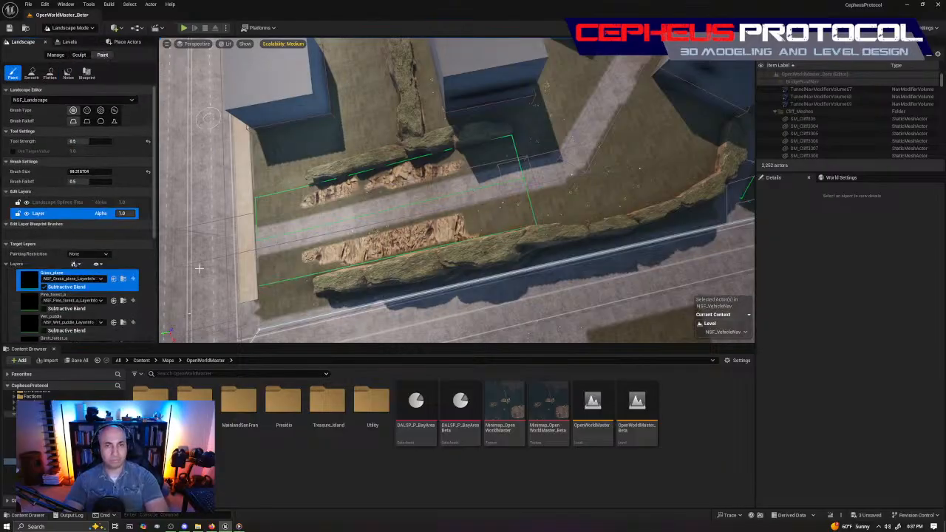
scroll(74, 301, "down", 5)
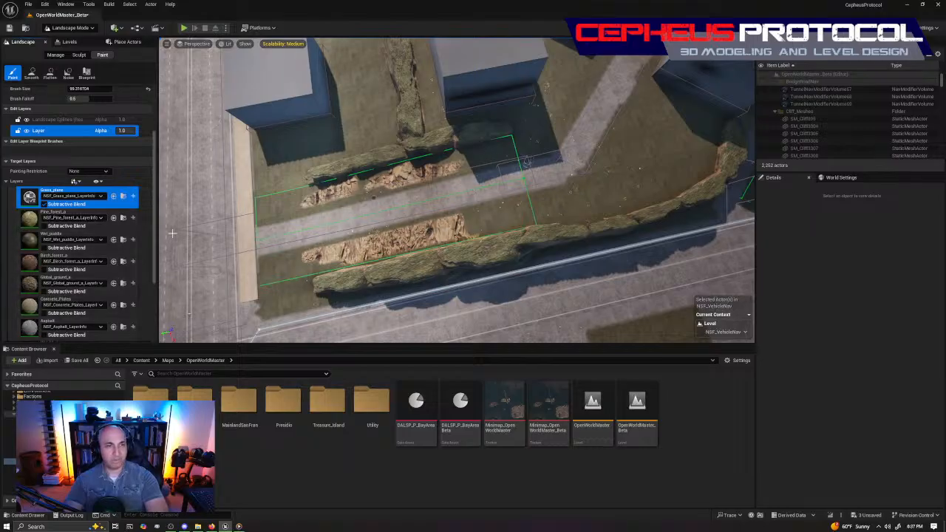
right_click_drag(616, 164, 709, 111)
right_click_drag(457, 190, 333, 166)
right_click_drag(358, 237, 462, 292)
key("a")
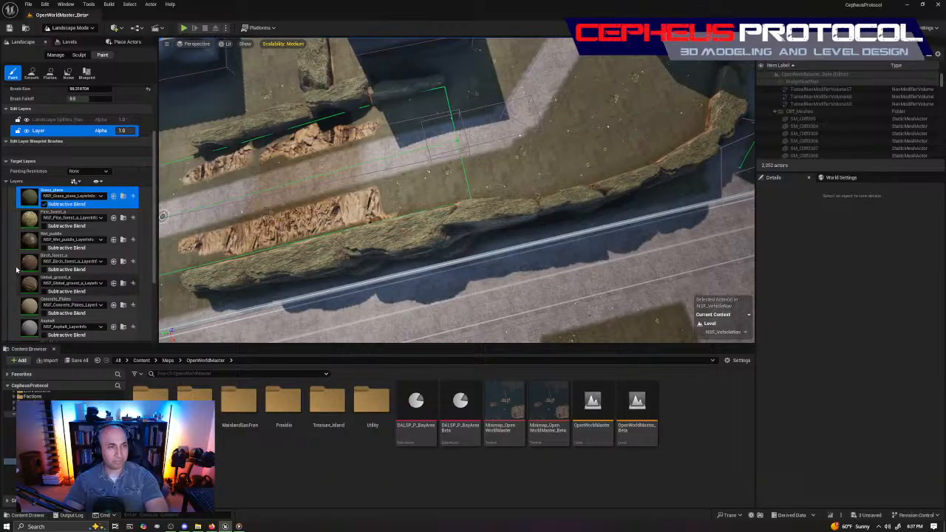
scroll(31, 297, "down", 3)
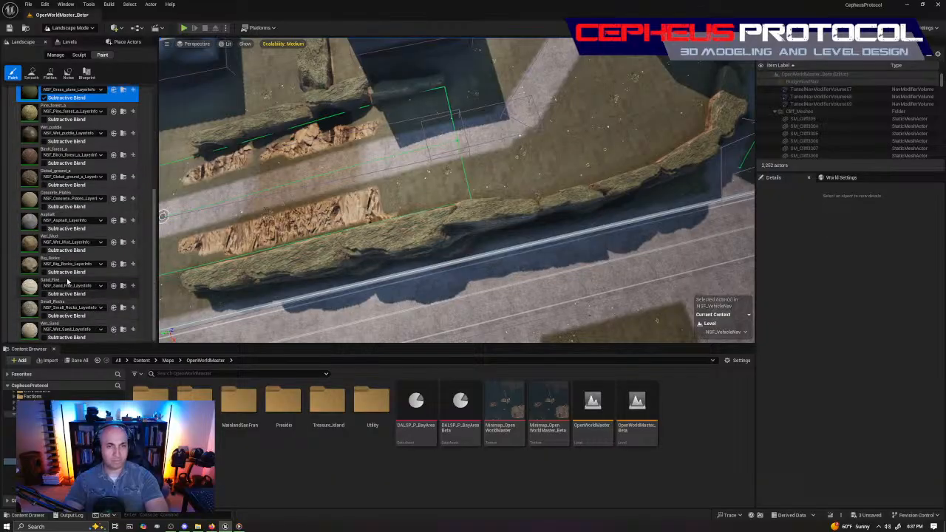
right_click_drag(432, 163, 547, 147)
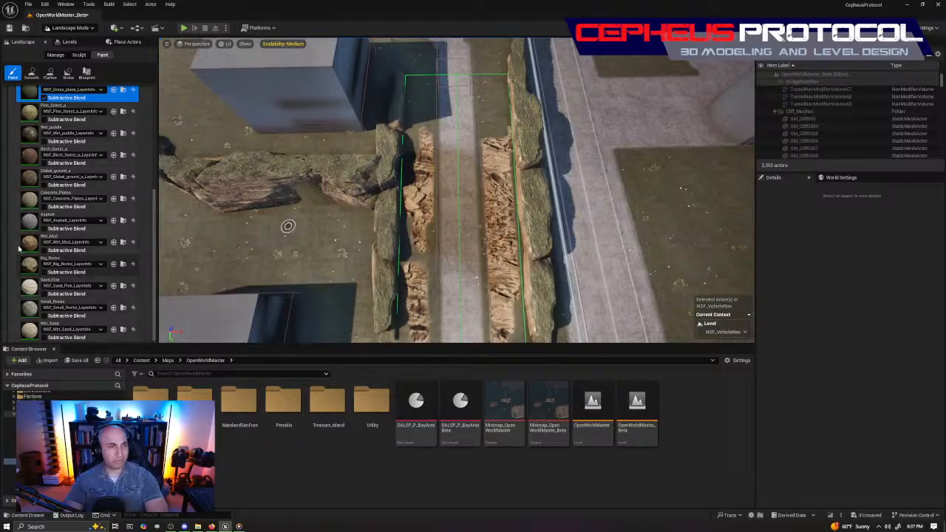
scroll(52, 221, "up", 3)
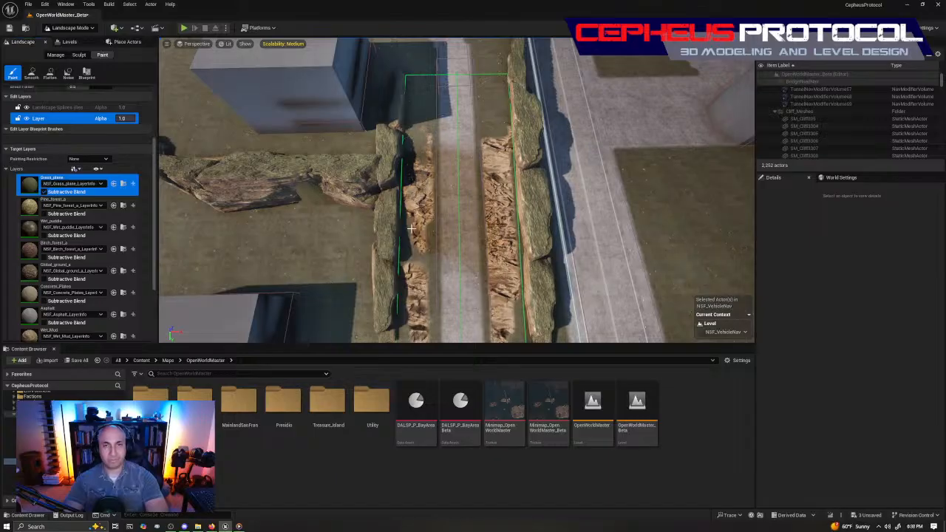
- Paint with the Grass_plane layer over the exposed rock strips on both sides of the straight road between the cliff rows
mouse_move(498, 184)
right_mouse_down()
mouse_move(259, 190)
mouse_move(295, 193)
right_mouse_up()
key("w")
key("s")
key("w")
key("a")
key("s")
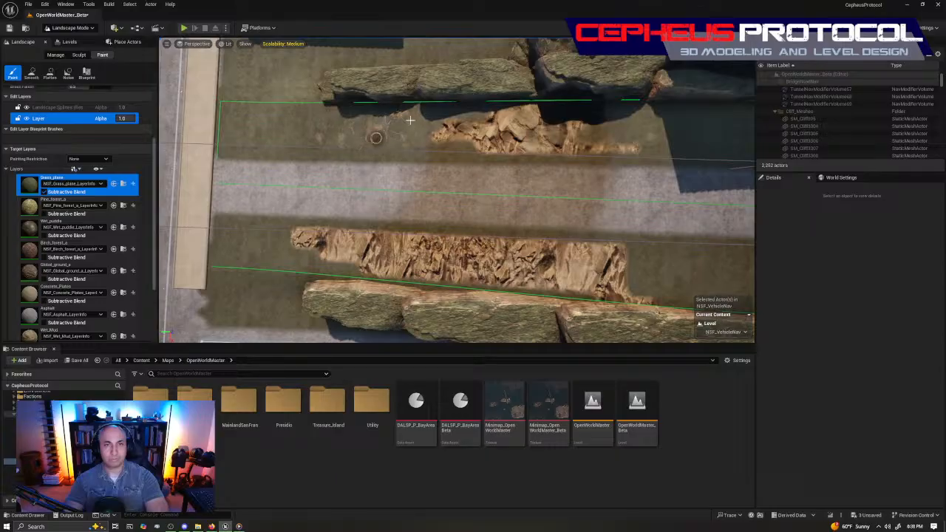
left_click_drag(473, 128, 561, 108)
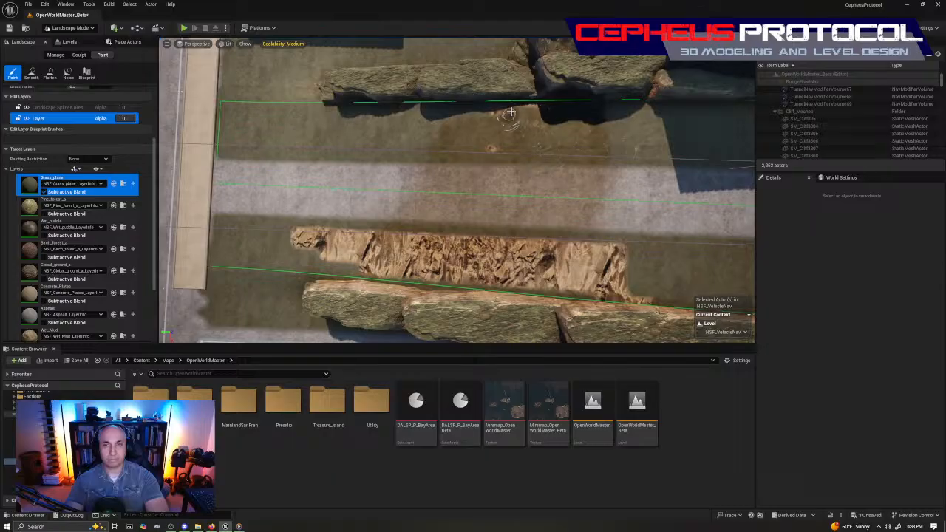
right_click_drag(426, 167, 432, 209)
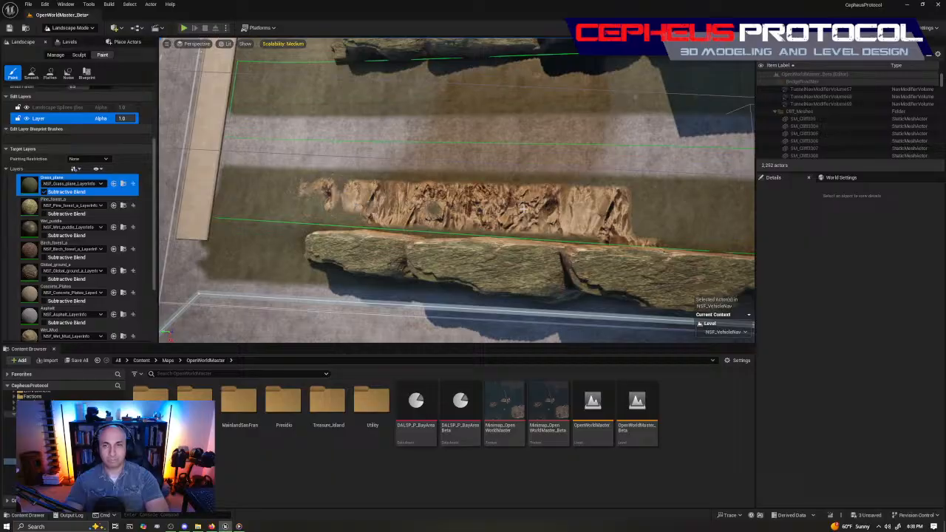
mouse_move(639, 224)
left_mouse_down()
mouse_move(650, 219)
mouse_move(473, 220)
mouse_move(319, 194)
mouse_move(599, 193)
mouse_move(524, 206)
mouse_move(374, 195)
mouse_move(610, 228)
mouse_move(422, 211)
mouse_move(525, 197)
mouse_move(392, 209)
left_mouse_up()
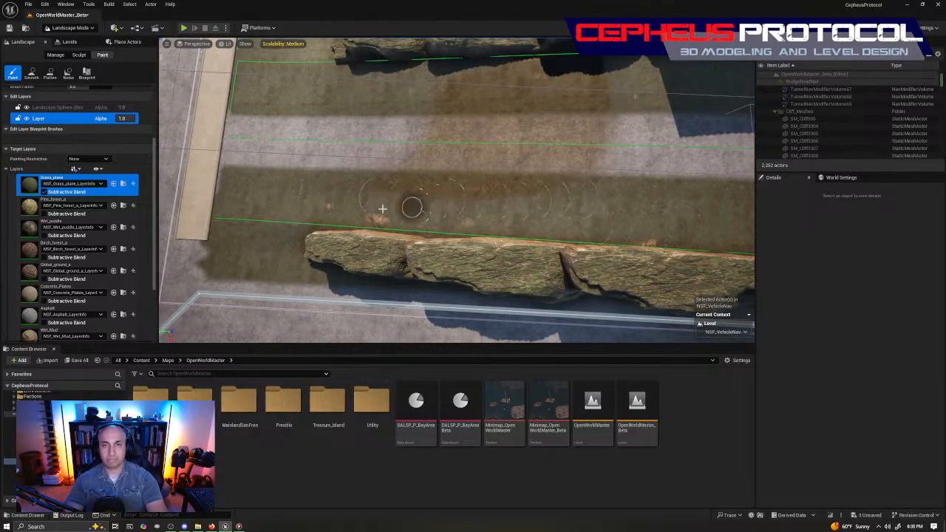
- Paint with the Grass_plane layer over the exposed ground at the lower end of the waterside road, beside the white boundary line
key("s")
mouse_move(606, 181)
right_mouse_down()
mouse_move(569, 163)
mouse_move(576, 148)
mouse_move(606, 177)
mouse_move(547, 181)
mouse_move(613, 184)
right_mouse_up()
key("w")
key("s")
mouse_move(532, 179)
right_mouse_down()
mouse_move(636, 181)
mouse_move(530, 178)
right_mouse_up()
key("w")
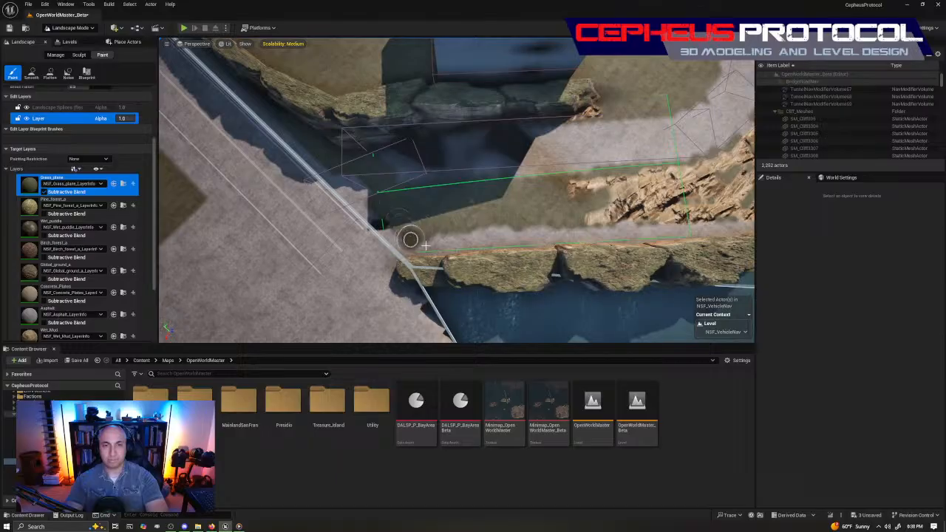
mouse_move(449, 248)
left_mouse_down()
mouse_move(532, 237)
mouse_move(566, 190)
mouse_move(525, 202)
mouse_move(637, 203)
mouse_move(563, 159)
mouse_move(452, 163)
left_mouse_up()
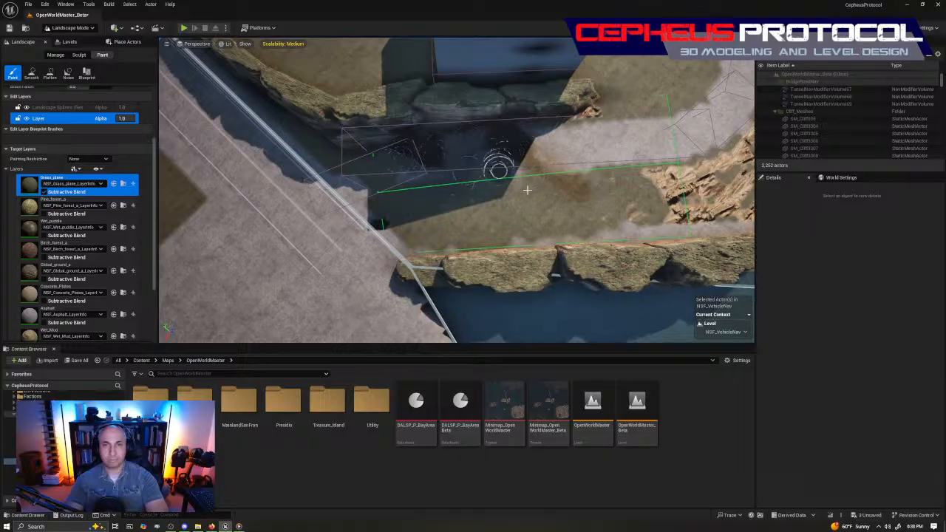
- Paint with the Grass_plane layer over the shaded ground at the foot of the inland cliff row
mouse_move(498, 164)
right_mouse_down()
mouse_move(529, 140)
mouse_move(599, 159)
mouse_move(628, 159)
mouse_move(654, 140)
mouse_move(606, 120)
right_mouse_up()
key("w")
key("s")
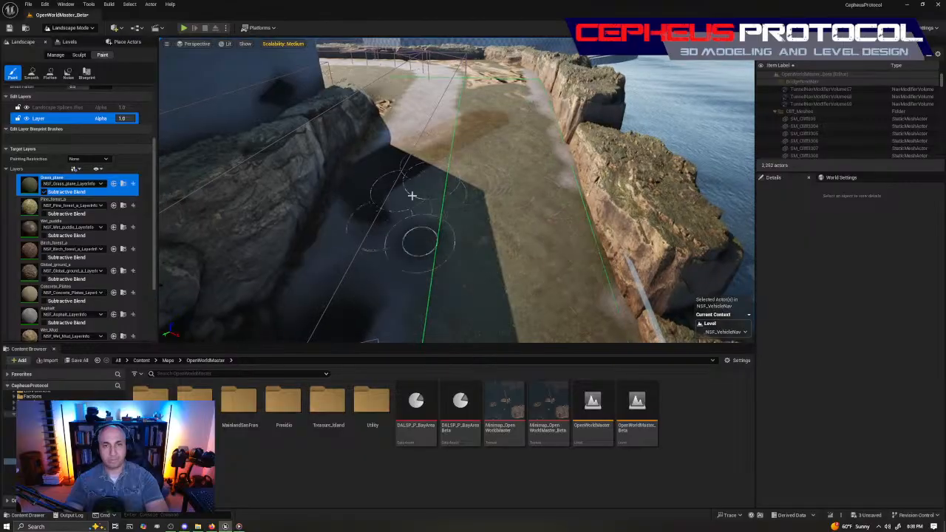
key("w")
mouse_move(497, 227)
right_mouse_down()
mouse_move(414, 277)
mouse_move(325, 288)
mouse_move(370, 270)
mouse_move(444, 288)
right_mouse_up()
mouse_move(487, 236)
left_mouse_down()
mouse_move(448, 232)
mouse_move(363, 260)
mouse_move(276, 254)
mouse_move(201, 222)
left_mouse_up()
right_click_drag(200, 221, 565, 247)
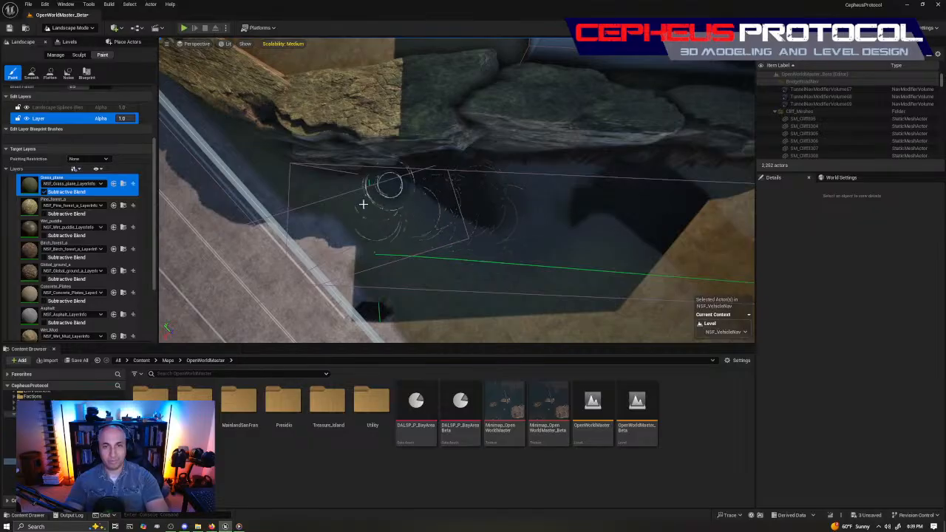
- Paint with the Grass_plane layer over the rocky patches up the road and along the outer cliff row past the buildings
right_click_drag(504, 274, 422, 229)
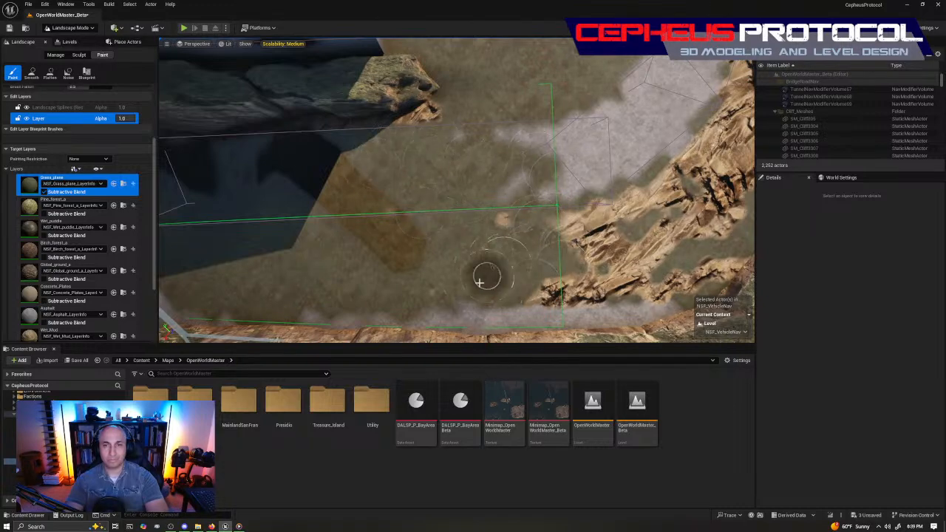
mouse_move(548, 317)
left_mouse_down()
mouse_move(657, 296)
mouse_move(532, 188)
mouse_move(555, 116)
mouse_move(498, 146)
mouse_move(481, 169)
mouse_move(618, 237)
mouse_move(534, 262)
mouse_move(648, 230)
left_mouse_up()
right_click_drag(649, 229, 429, 232)
mouse_move(428, 232)
left_mouse_down()
mouse_move(411, 274)
mouse_move(471, 279)
mouse_move(500, 224)
mouse_move(503, 128)
mouse_move(458, 152)
mouse_move(507, 144)
mouse_move(510, 165)
mouse_move(508, 79)
left_mouse_up()
mouse_move(508, 79)
right_mouse_down()
mouse_move(458, 122)
mouse_move(436, 170)
right_mouse_up()
mouse_move(420, 175)
left_mouse_down()
mouse_move(377, 196)
mouse_move(420, 222)
mouse_move(376, 238)
mouse_move(446, 244)
left_mouse_up()
left_click_drag(608, 230, 459, 209)
mouse_move(626, 221)
left_mouse_down()
mouse_move(601, 237)
mouse_move(617, 241)
left_mouse_up()
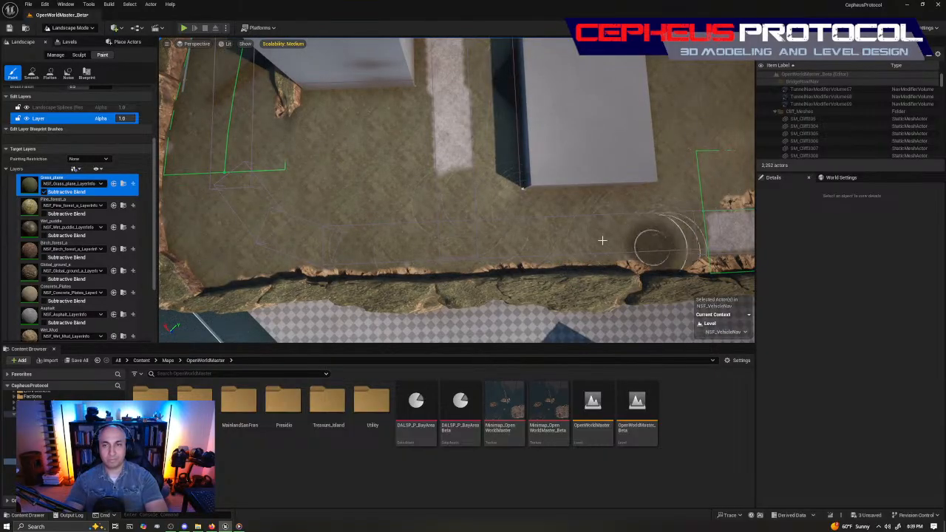
- Paint with the Grass_plane layer over the rocky strips beside the short road segment at the end of the outer cliff row
mouse_move(384, 217)
right_mouse_down()
mouse_move(381, 199)
mouse_move(380, 208)
right_mouse_up()
key("d")
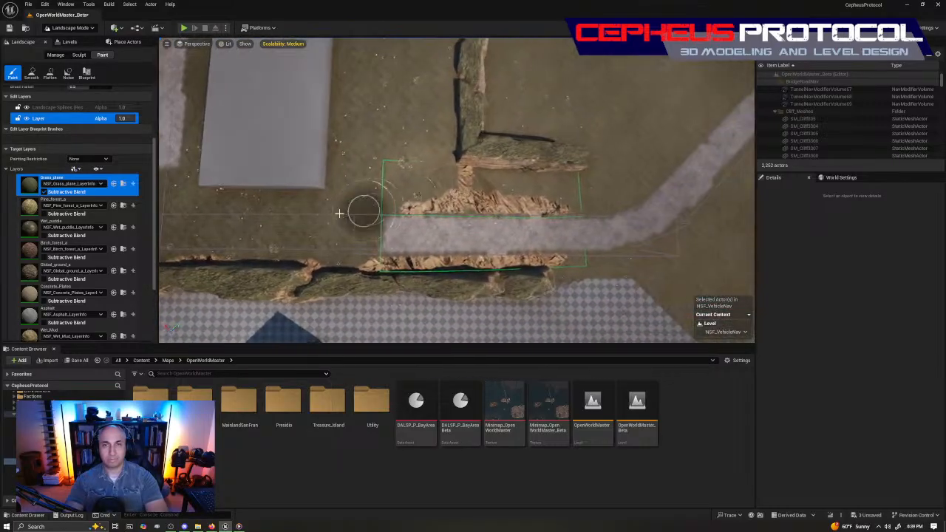
mouse_move(388, 223)
left_mouse_down()
mouse_move(359, 231)
mouse_move(372, 244)
mouse_move(445, 224)
mouse_move(394, 249)
mouse_move(492, 245)
mouse_move(496, 211)
mouse_move(524, 212)
mouse_move(553, 222)
mouse_move(545, 244)
mouse_move(583, 220)
mouse_move(528, 216)
mouse_move(574, 152)
mouse_move(643, 204)
mouse_move(615, 240)
mouse_move(657, 226)
left_mouse_up()
- Examine the painted cliff area from above and the ground around the neighbouring lagoon
key("s")
right_click_drag(657, 226, 657, 227)
key("w")
key("s")
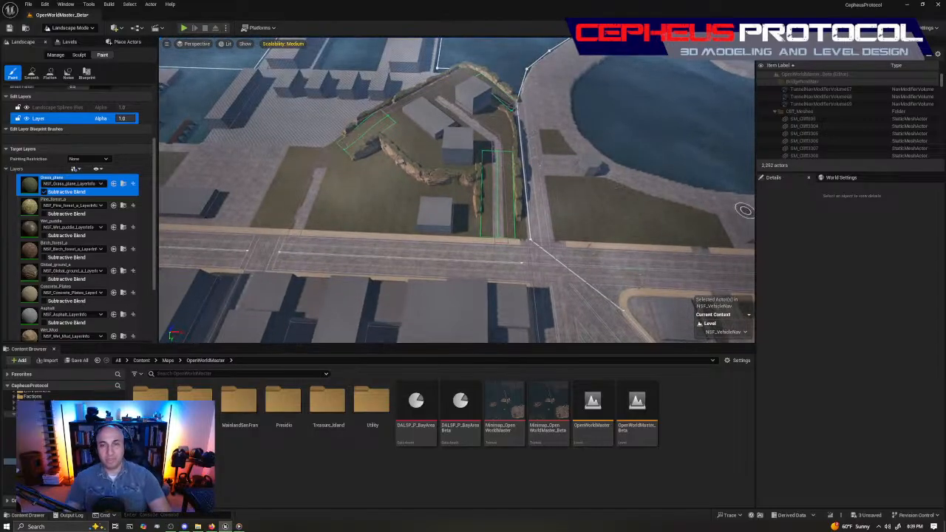
right_click_drag(542, 176, 592, 185)
key("d")
mouse_move(645, 204)
right_mouse_down()
mouse_move(617, 201)
mouse_move(659, 237)
right_mouse_up()
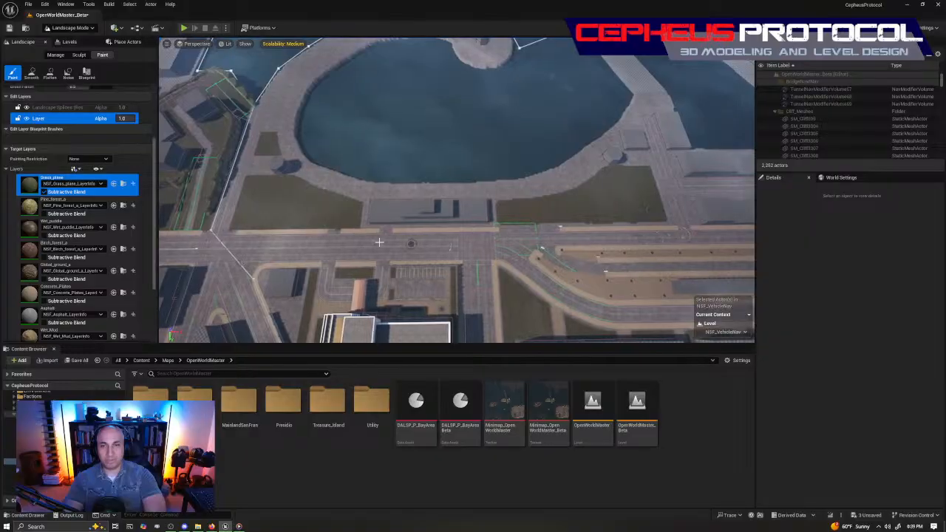
- Examine the curved pier around the lagoon, the neighbouring cliff-edged plateau and the surrounding roads
right_click_drag(542, 245, 499, 215)
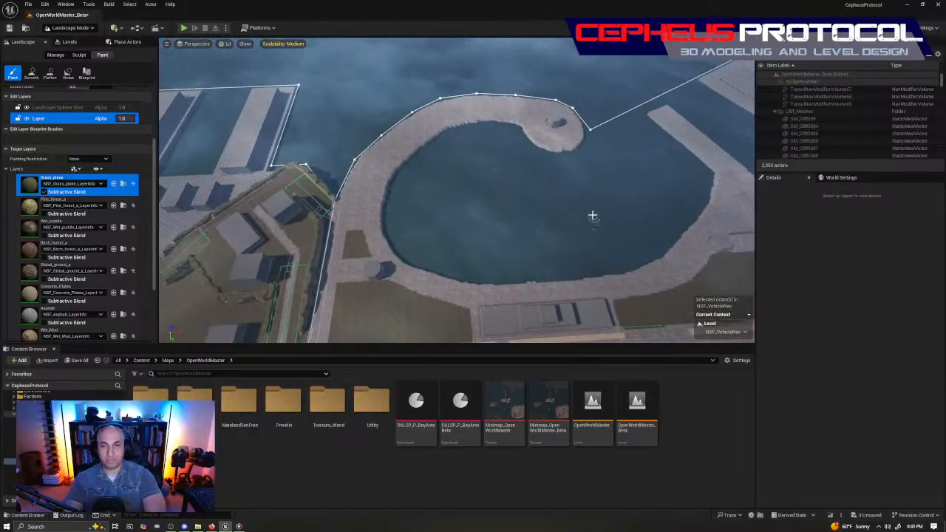
right_click_drag(443, 239, 436, 247)
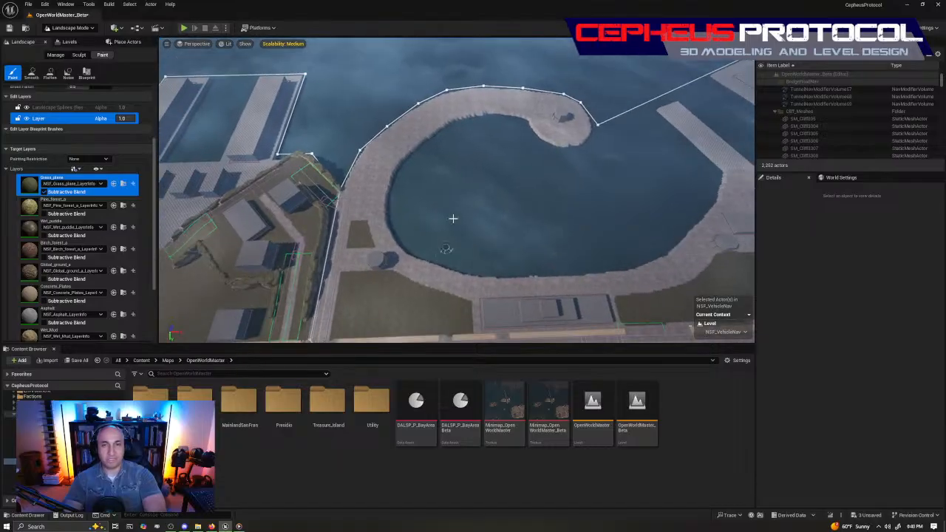
right_click_drag(424, 187, 365, 305)
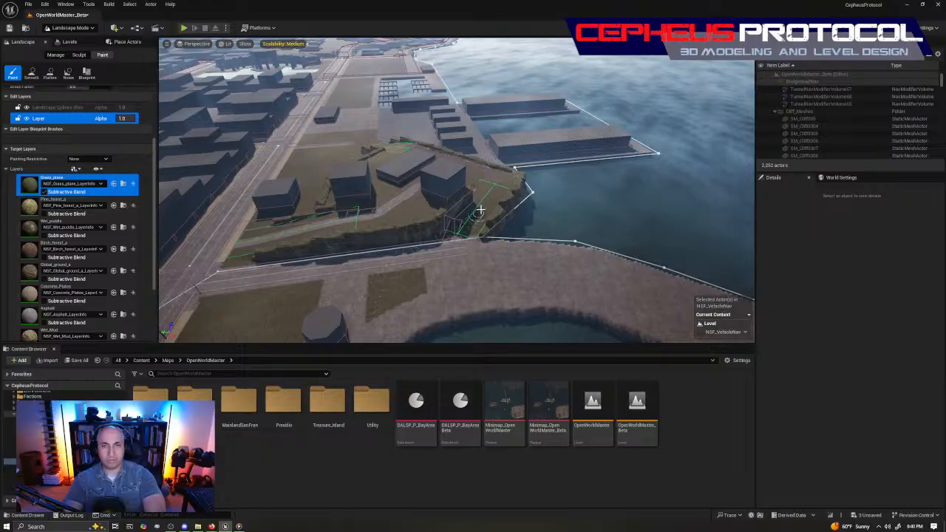
right_click_drag(519, 200, 506, 170)
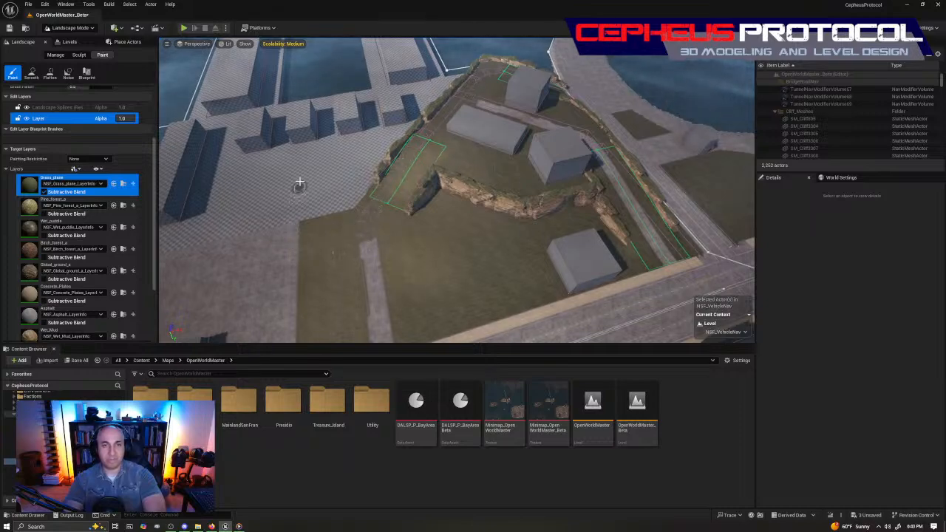
right_click_drag(346, 222, 327, 215)
right_click_drag(515, 213, 447, 228)
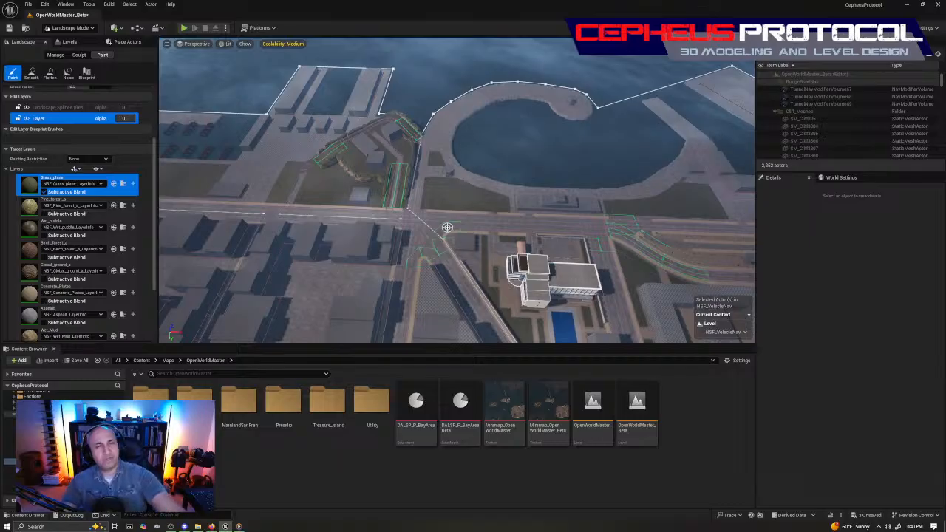
mouse_move(565, 164)
right_mouse_down()
mouse_move(510, 161)
mouse_move(436, 126)
mouse_move(510, 192)
mouse_move(562, 164)
right_mouse_up()
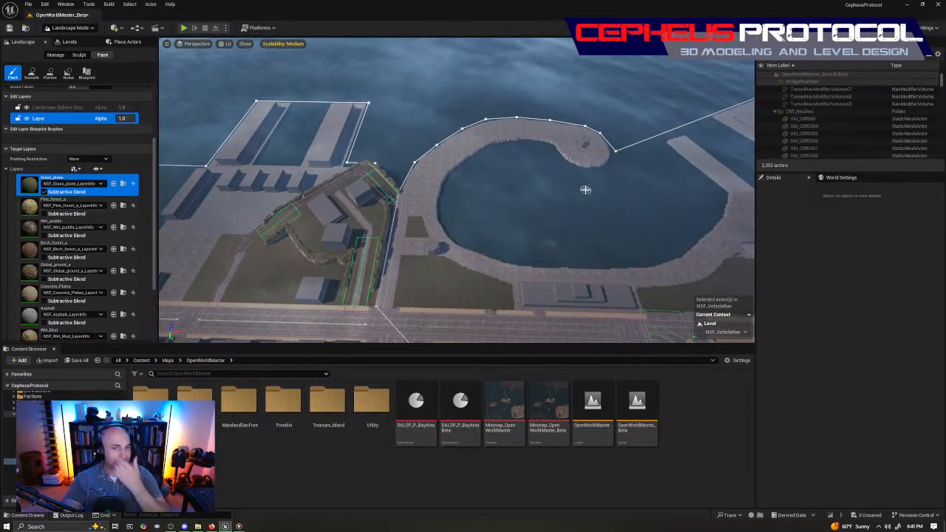
mouse_move(465, 200)
right_mouse_down()
mouse_move(411, 212)
mouse_move(655, 111)
right_mouse_up()
- Paint the Global_ground_a layer along the cliff bases and inner edges around the ramp at the plateau's waterside corner
mouse_move(386, 243)
right_mouse_down()
mouse_move(416, 239)
mouse_move(428, 226)
mouse_move(414, 241)
mouse_move(370, 235)
mouse_move(433, 163)
right_mouse_up()
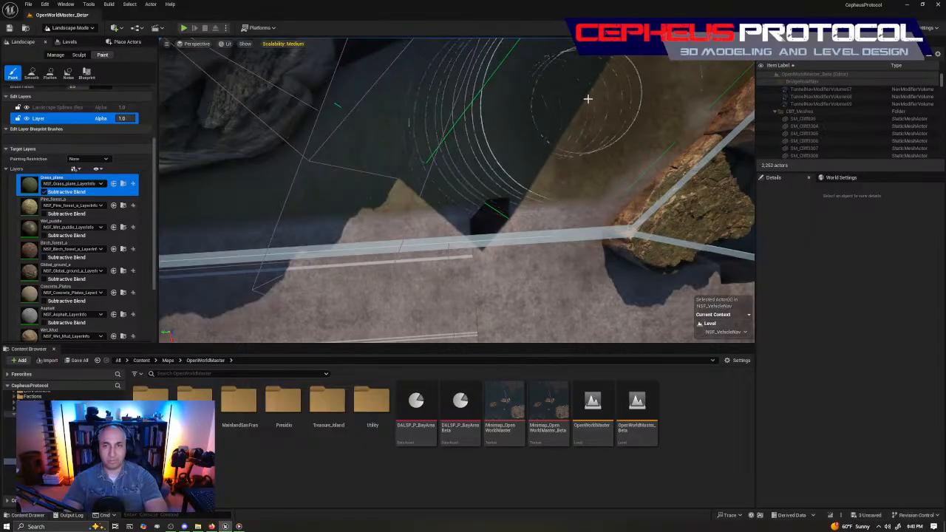
mouse_move(559, 96)
right_mouse_down()
mouse_move(523, 94)
mouse_move(537, 156)
right_mouse_up()
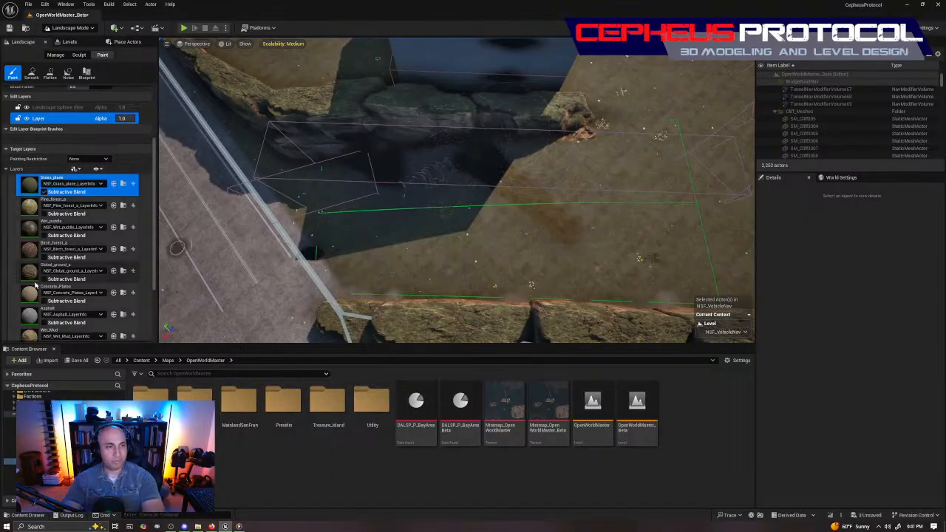
left_click(32, 256)
left_click(35, 269)
mouse_move(534, 156)
right_mouse_down()
mouse_move(532, 175)
mouse_move(529, 161)
right_mouse_up()
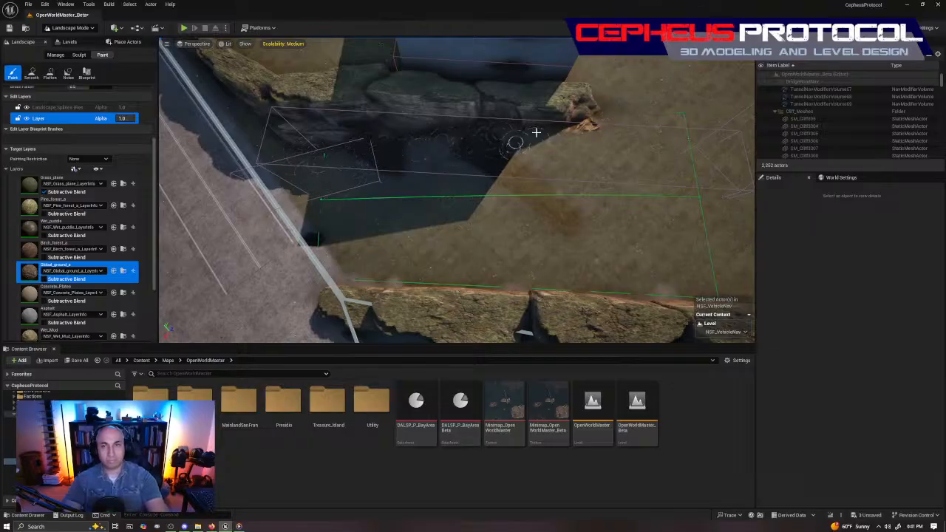
left_click_drag(629, 103, 573, 141)
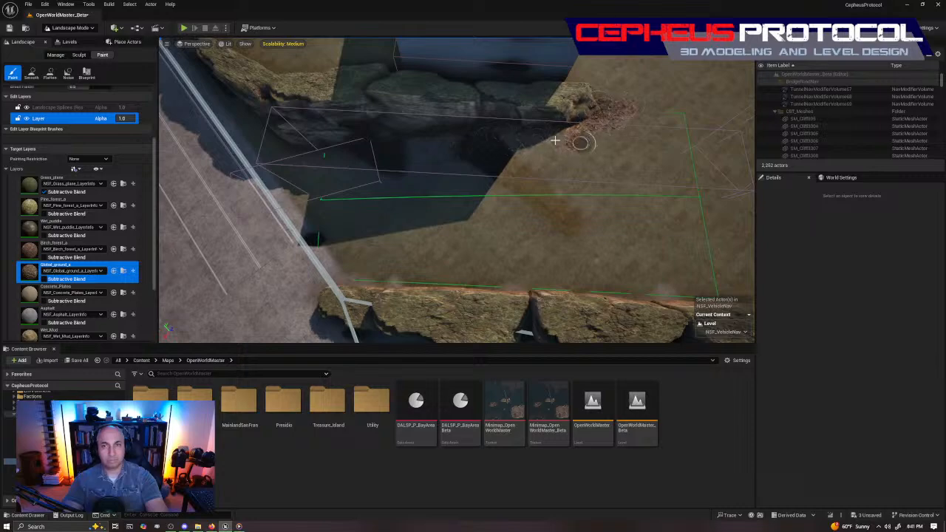
mouse_move(501, 132)
left_mouse_down()
mouse_move(458, 138)
mouse_move(384, 198)
mouse_move(385, 244)
left_mouse_up()
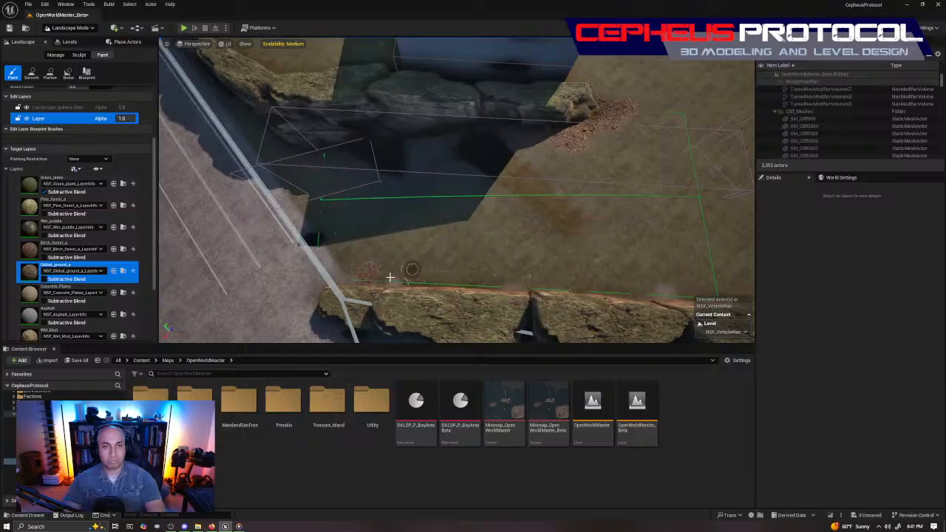
left_click_drag(356, 276, 488, 290)
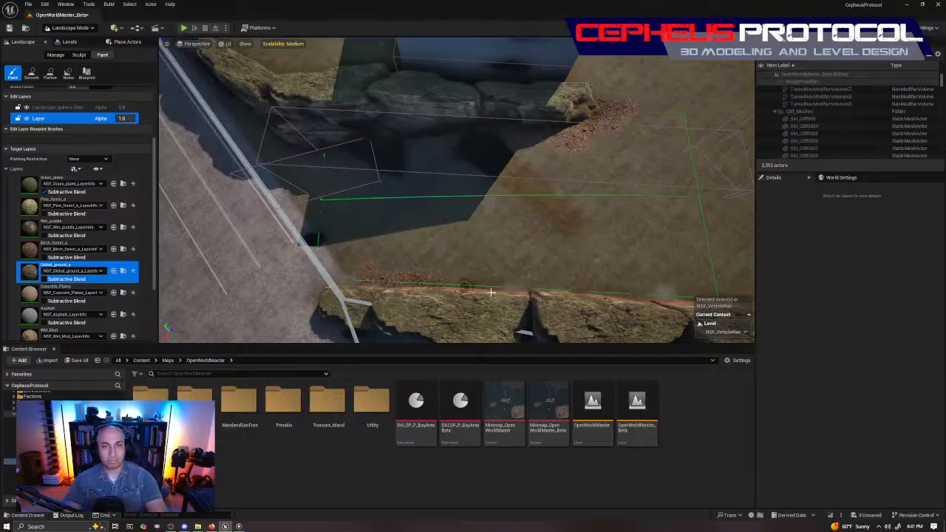
left_click_drag(565, 278, 668, 292)
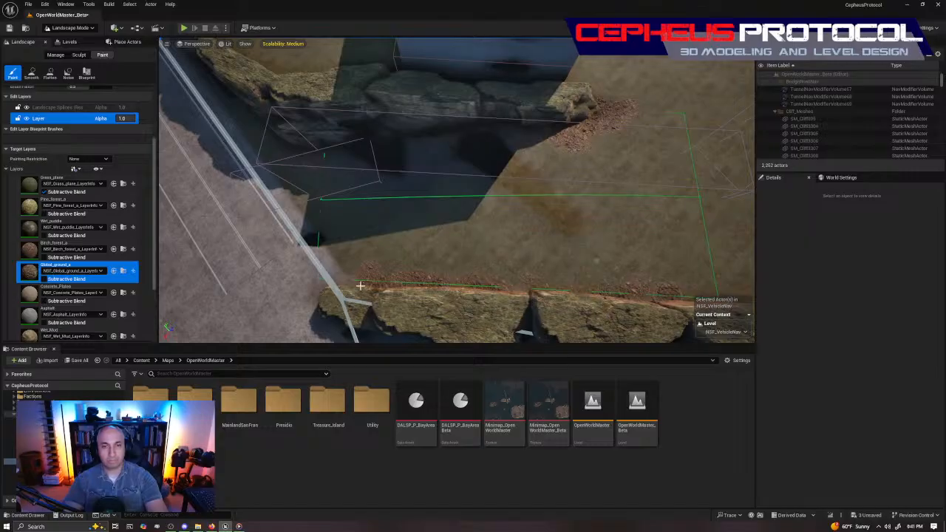
mouse_move(500, 281)
right_mouse_down()
mouse_move(561, 261)
mouse_move(564, 249)
right_mouse_up()
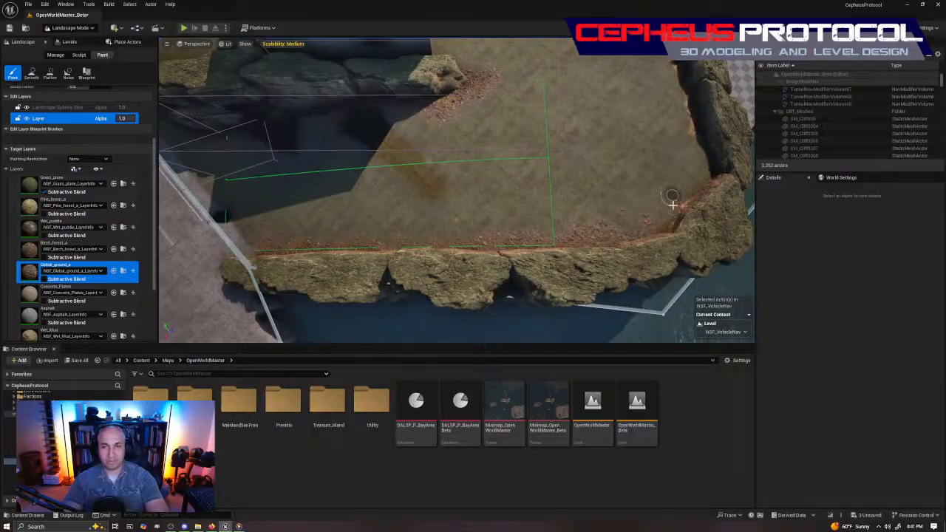
- Paint an Asphalt road from the ramp entrance around the plateau's outer cliff edge to the existing path at its far end
mouse_move(486, 204)
right_mouse_down()
mouse_move(547, 203)
mouse_move(480, 214)
mouse_move(486, 205)
right_mouse_up()
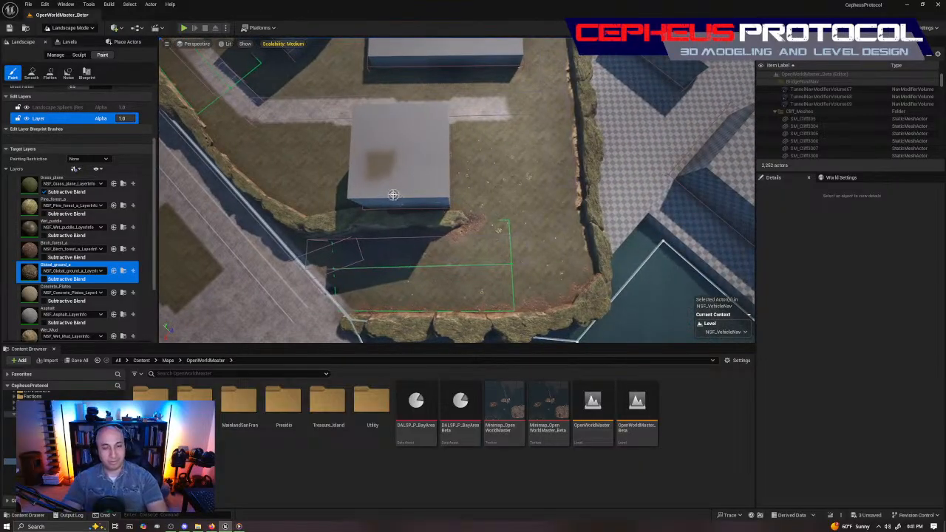
mouse_move(487, 187)
right_mouse_down()
mouse_move(410, 185)
mouse_move(486, 187)
right_mouse_up()
right_click_drag(406, 266, 406, 248)
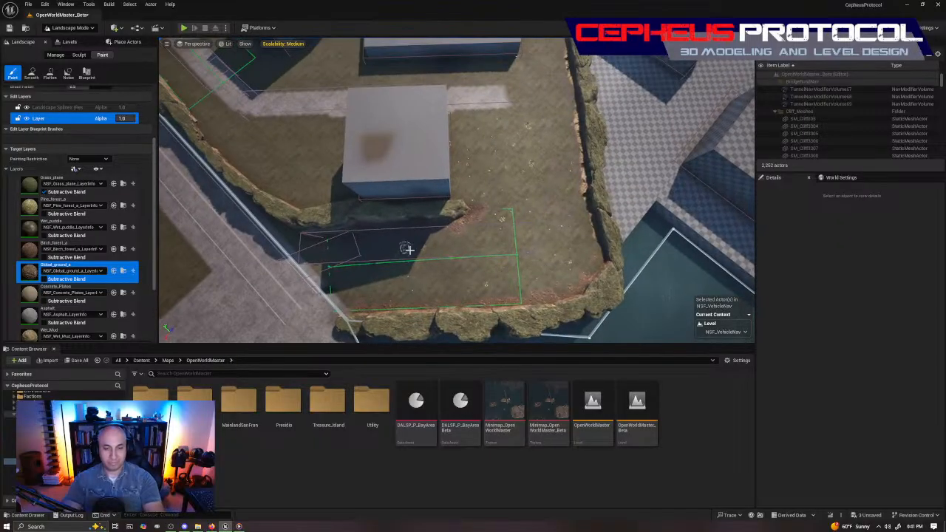
right_click_drag(486, 243, 487, 264)
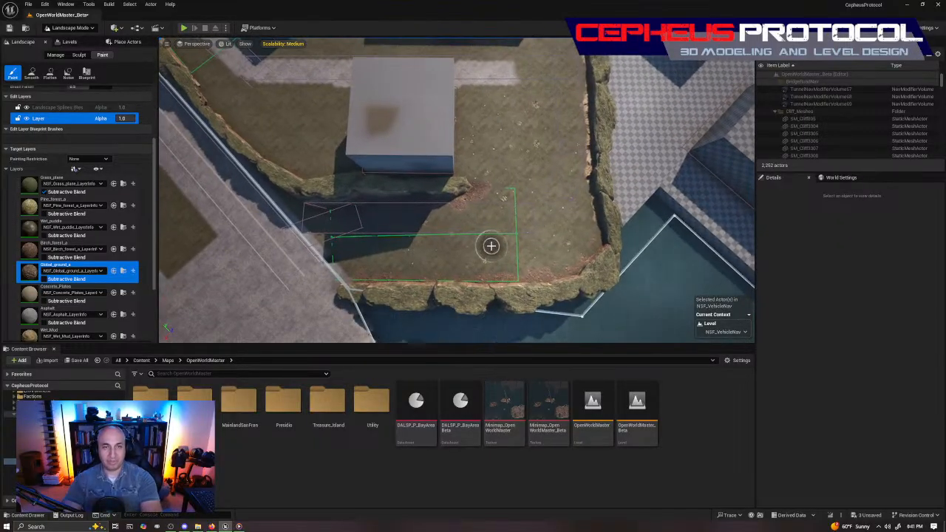
left_click(70, 314)
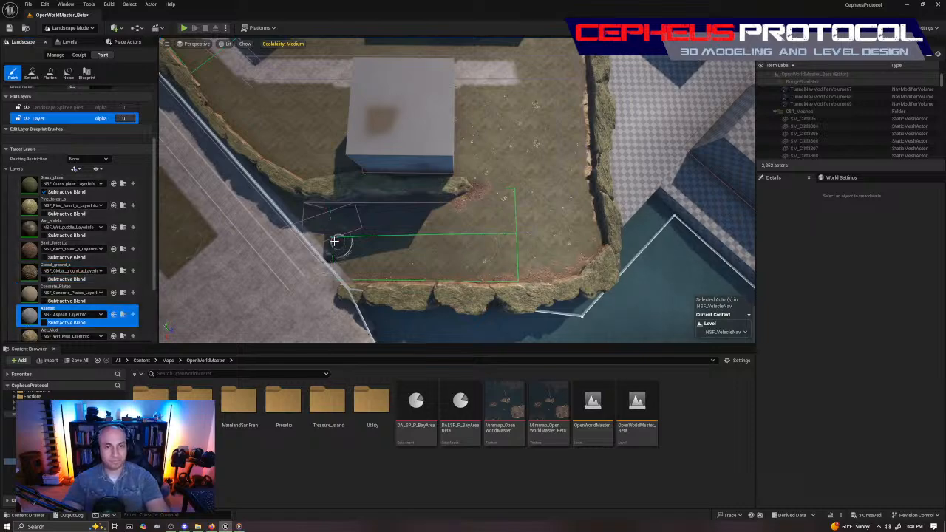
mouse_move(361, 246)
left_mouse_down()
mouse_move(482, 240)
mouse_move(524, 223)
mouse_move(551, 189)
mouse_move(555, 107)
left_mouse_up()
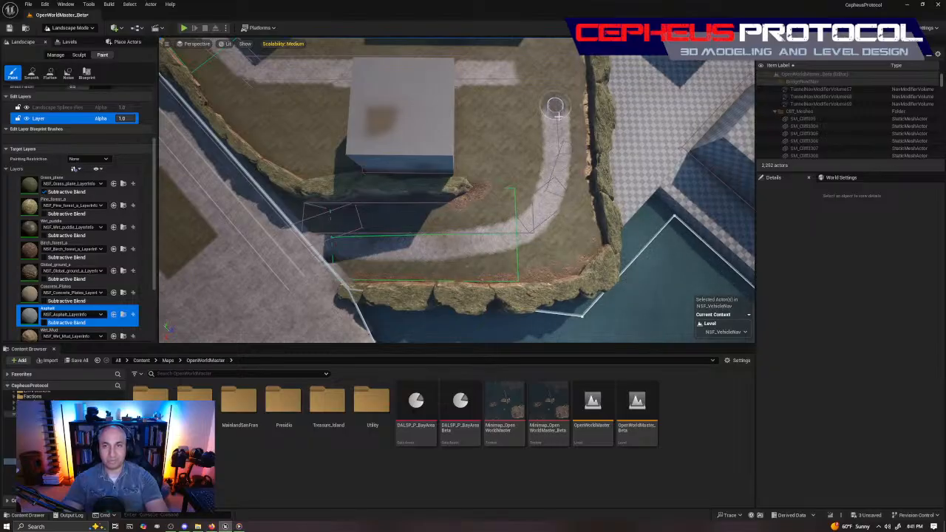
right_click_drag(557, 109, 395, 111)
left_click_drag(343, 187, 584, 206)
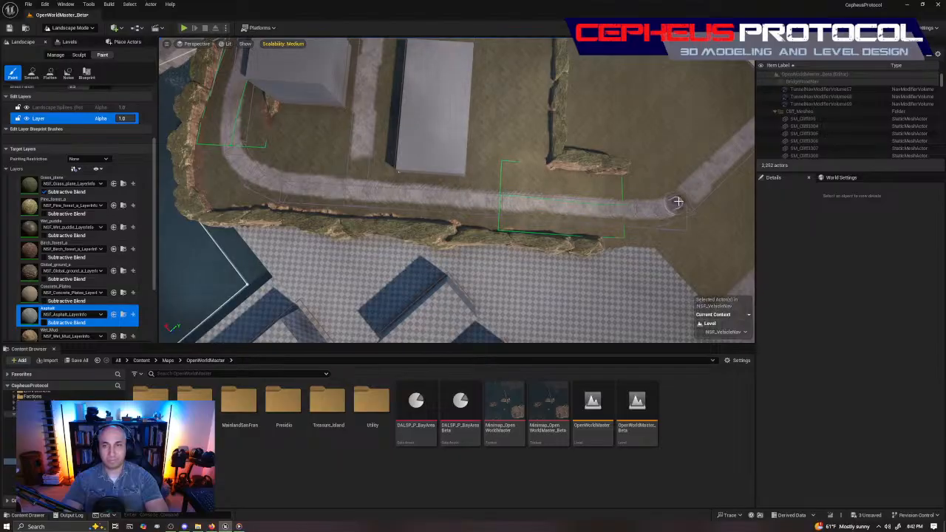
- Paint an Asphalt connection from the path between the plateau's buildings to the perimeter road
right_click_drag(501, 133, 500, 133)
key("w")
mouse_move(443, 137)
left_mouse_down()
mouse_move(443, 206)
mouse_move(456, 216)
left_mouse_up()
right_click_drag(549, 174, 550, 170)
key("s")
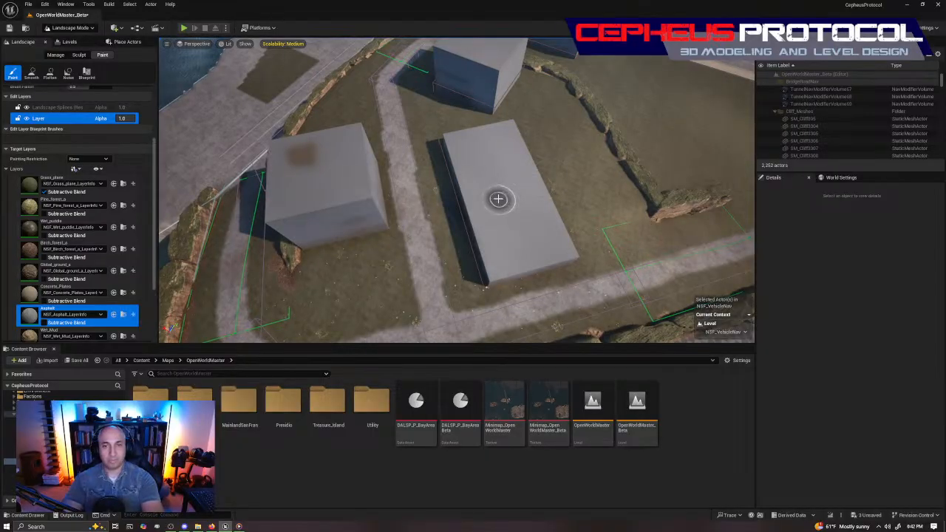
- Return to selection mode and select the RoadNav385 volume at the ramp entrance
key("shift+1")
right_click_drag(468, 257, 469, 256)
key("w")
right_click_drag(421, 207, 421, 207)
key("w")
left_click(525, 187)
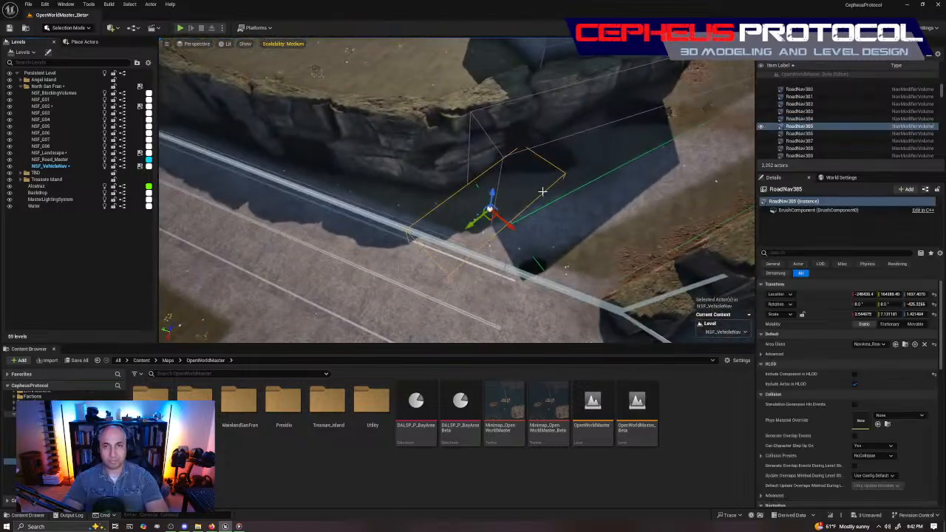
- In the top view, rotate the RoadNav385 volume so it runs parallel to the adjoining ramp road
key("alt+j")
right_click_drag(443, 171, 348, 192)
right_click_drag(473, 119, 391, 197)
scroll(473, 206, "down", 4)
scroll(473, 206, "down", 4)
right_click_drag(318, 148, 621, 226)
right_click_drag(326, 218, 436, 235)
scroll(393, 147, "up", 2)
scroll(394, 133, "up", 5)
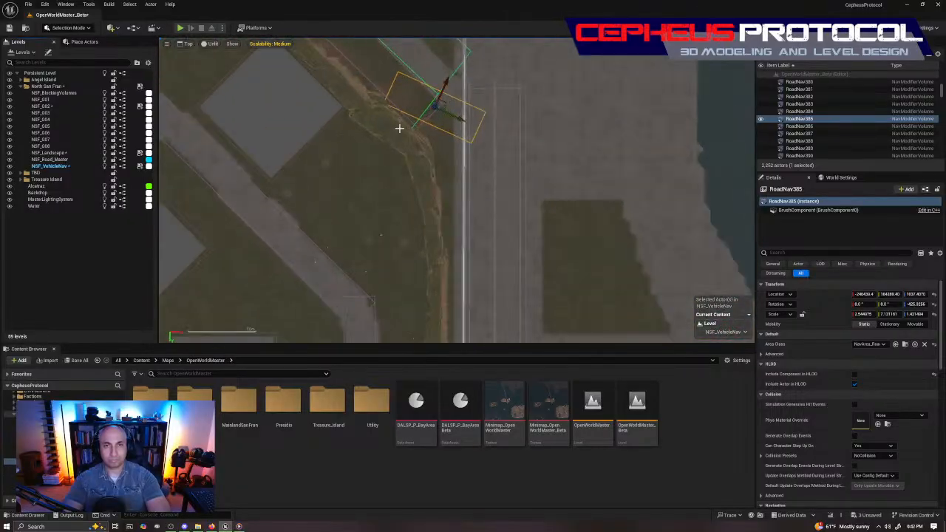
right_click_drag(399, 129, 390, 266)
scroll(433, 243, "down", 1)
right_click_drag(432, 243, 397, 190)
key("e")
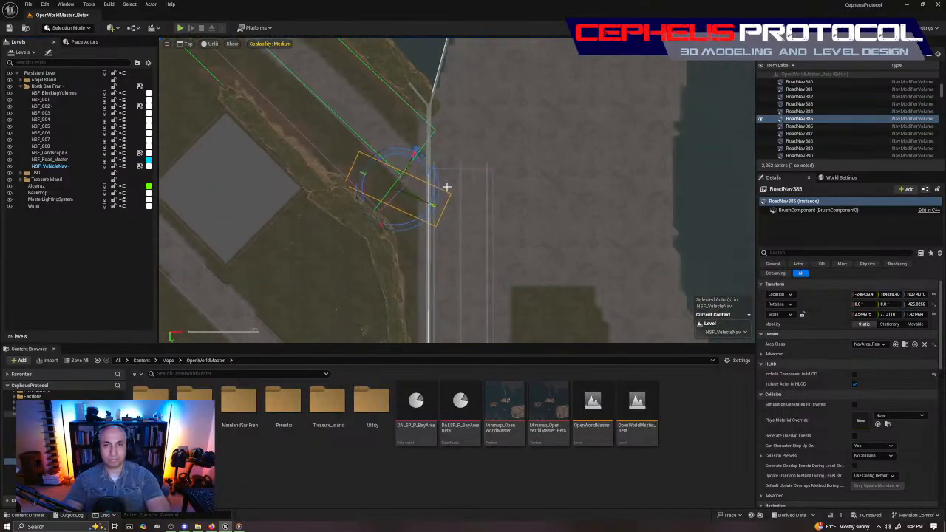
left_click_drag(416, 152, 421, 152)
- Move the RoadNav385 volume sideways so it is centred on the ramp road's entrance
key("w")
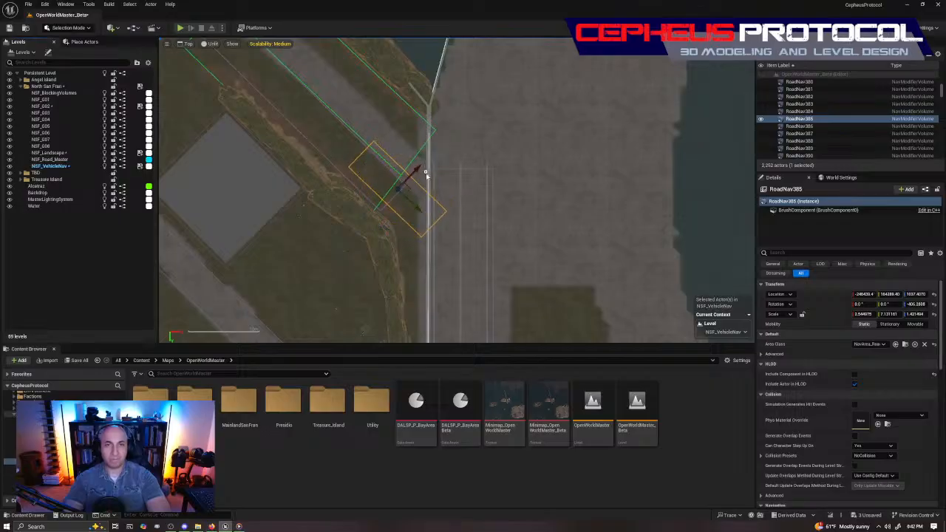
left_click(411, 186)
left_click(416, 177)
left_click_drag(416, 175, 439, 158)
- Select all the SM_Cliff static meshes in the Cliff_Meshes folder
right_click_drag(315, 133, 366, 321)
scroll(364, 237, "down", 4)
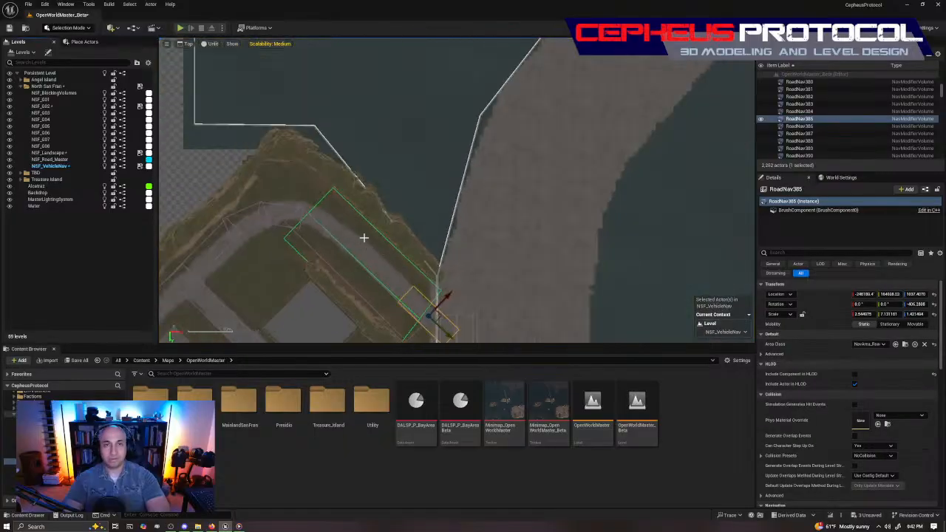
left_click(298, 156)
left_click(813, 129)
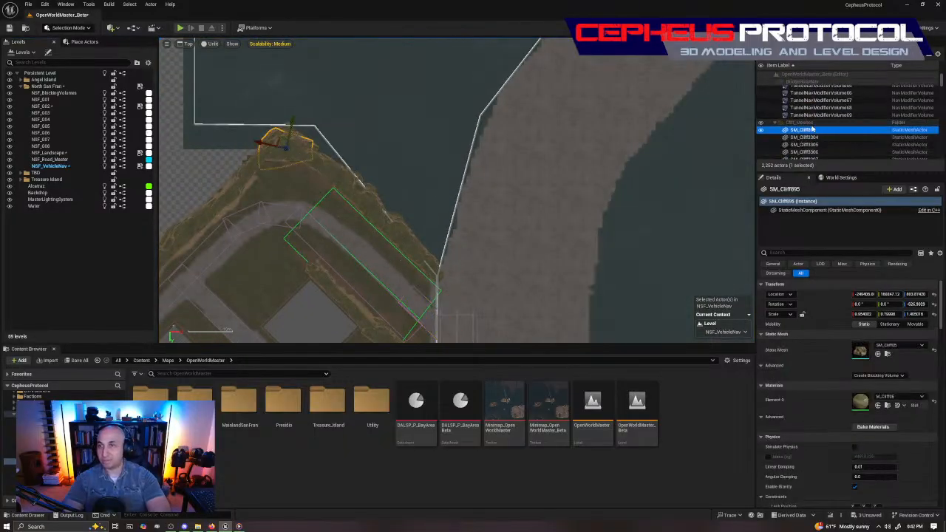
scroll(832, 147, "up", 6)
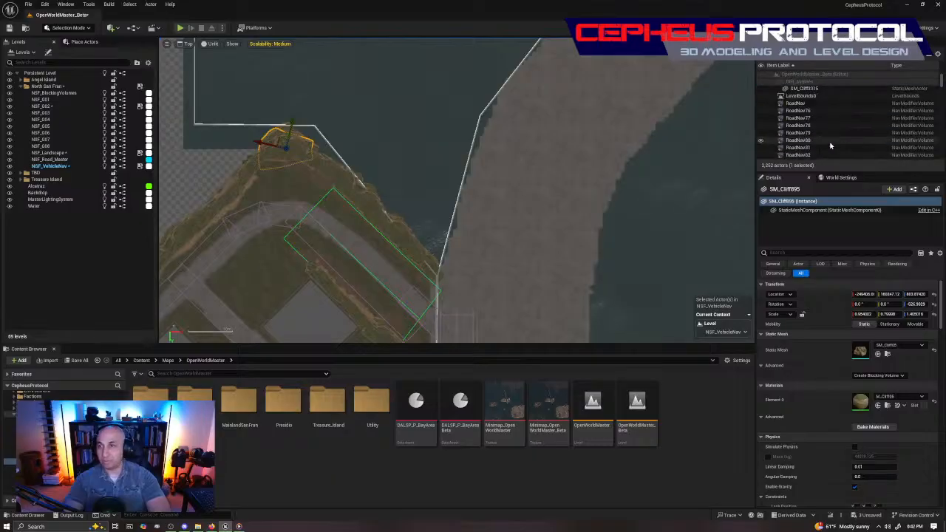
scroll(834, 150, "down", 6)
left_click(822, 127, "shift")
- Check the selected cliff meshes in the actor list and move them to the NSF_Landscape level
scroll(848, 131, "up", 8)
scroll(849, 133, "down", 5)
mouse_move(942, 85)
left_mouse_down()
mouse_move(943, 127)
mouse_move(940, 95)
mouse_move(930, 89)
left_mouse_up()
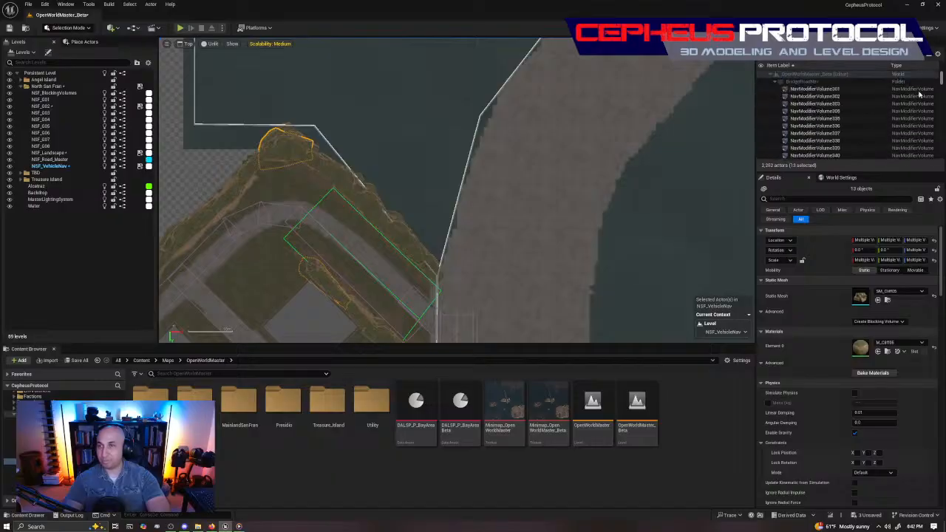
scroll(850, 111, "down", 10)
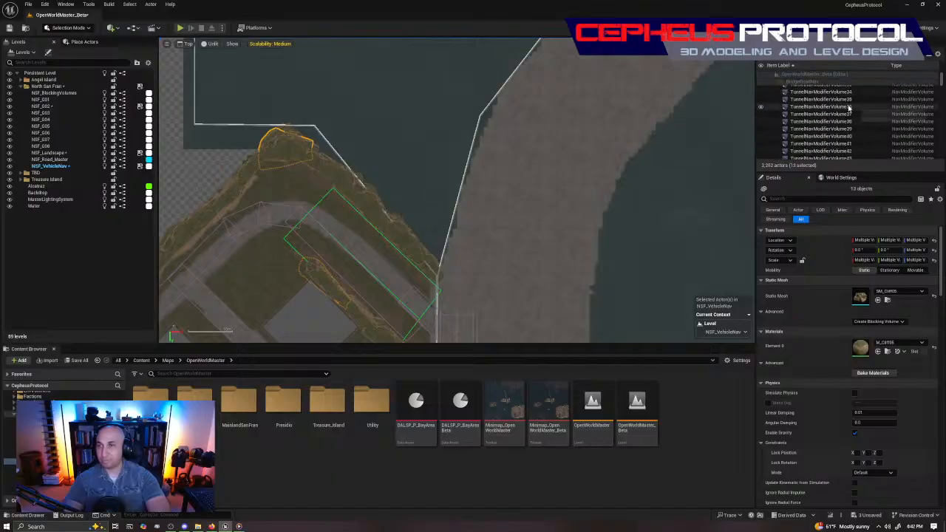
scroll(850, 109, "down", 4)
scroll(850, 109, "up", 1)
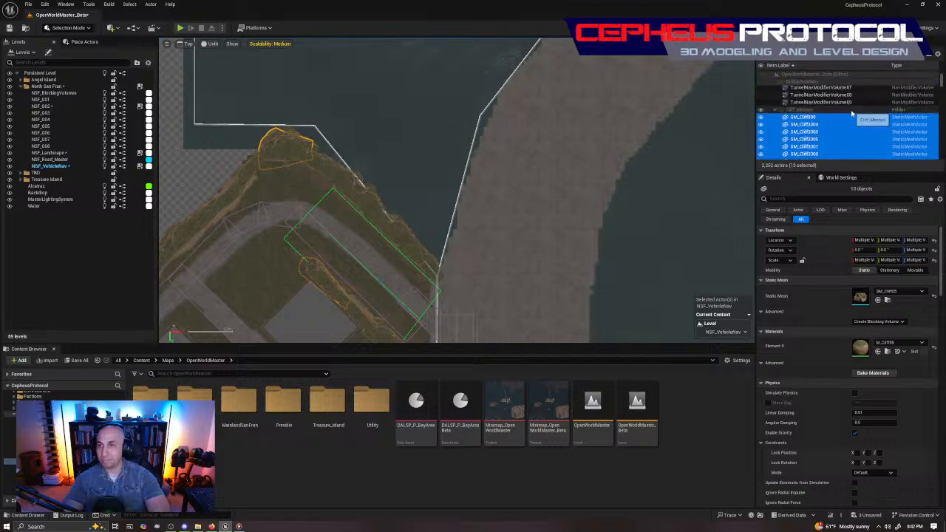
left_click(52, 153)
right_click(51, 157)
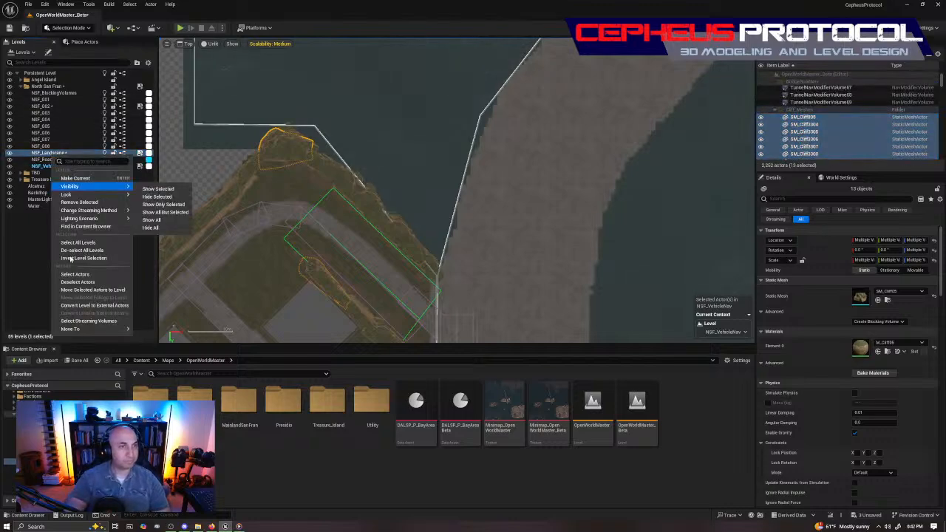
left_click(90, 293)
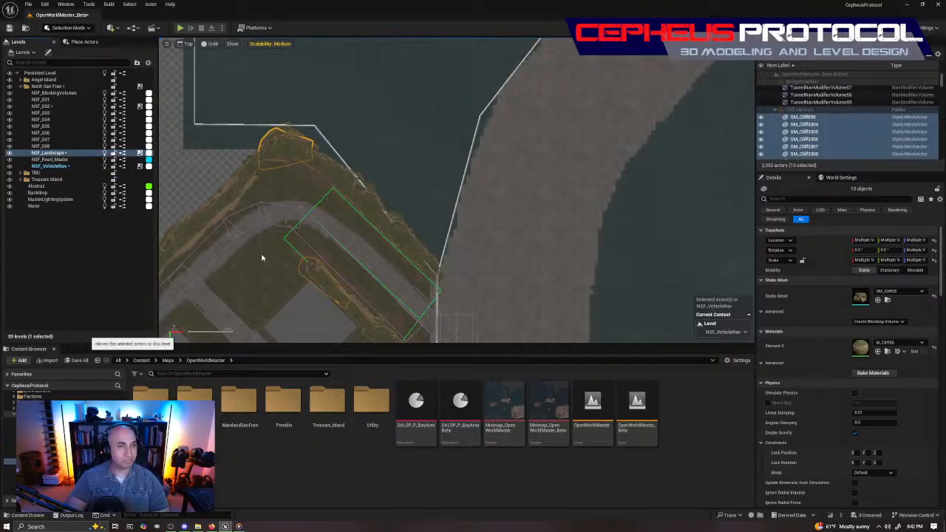
- Select the NSF_VehicleNav level again and save all modified levels
left_click(65, 167)
right_click_drag(446, 222, 429, 185)
key("ctrl+shift+s")
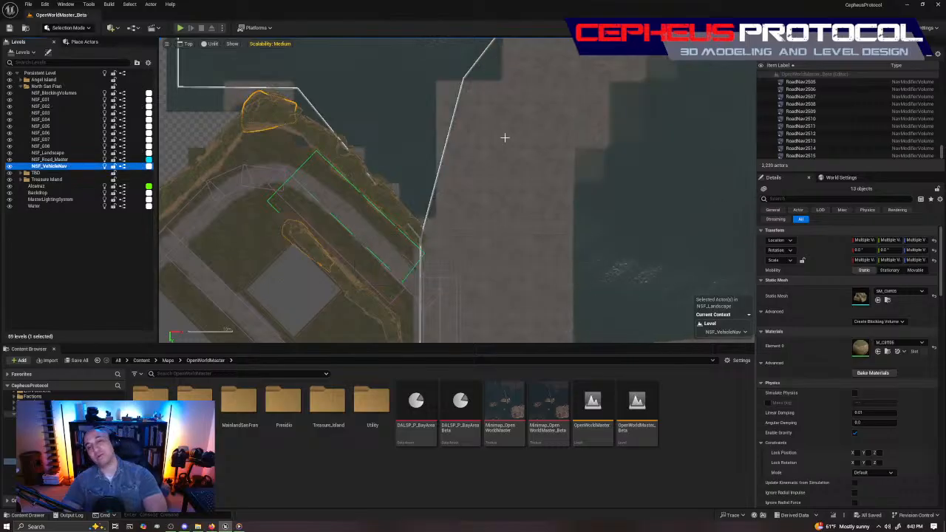
right_click_drag(628, 178, 390, 229)
scroll(416, 238, "down", 6)
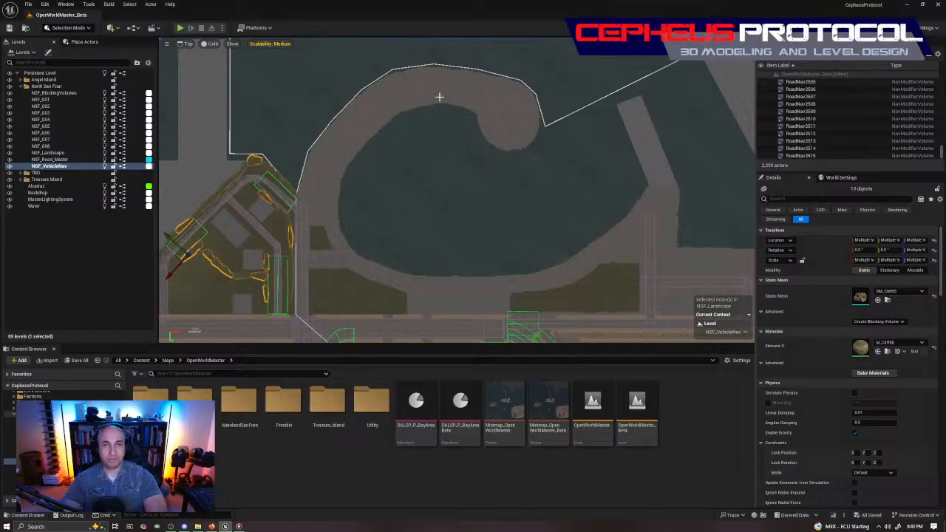
- Select the RoadNav384 volume on the diagonal cliff road and shorten it to a Y scale of about 7.87
right_click_drag(511, 124, 488, 163)
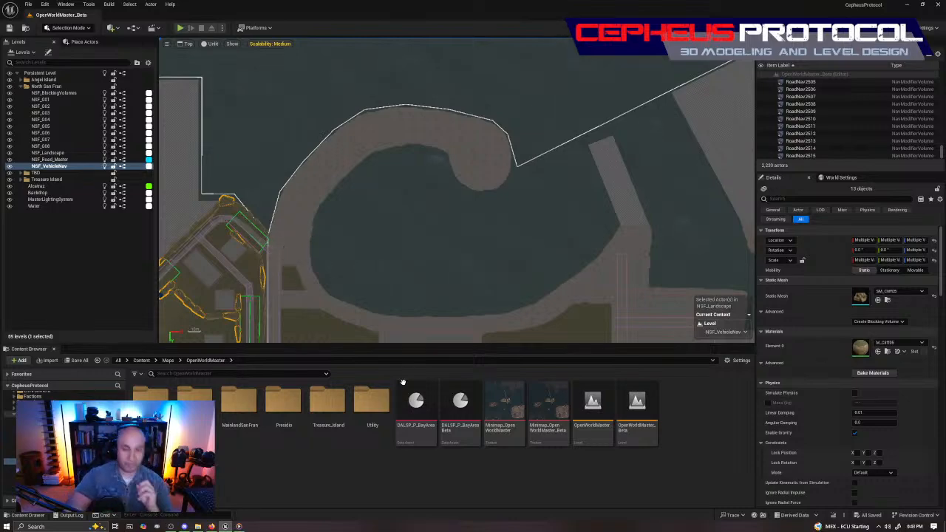
mouse_move(402, 421)
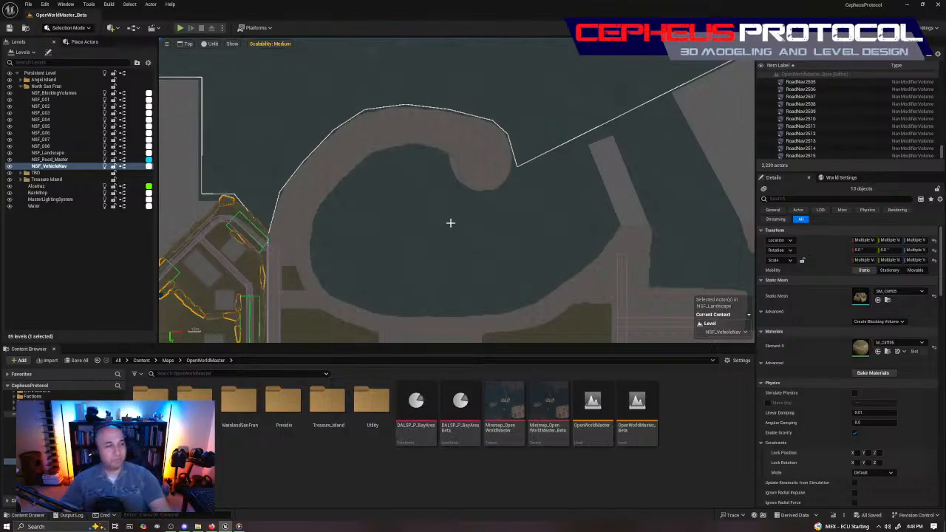
scroll(454, 249, "up", 5)
scroll(433, 212, "up", 1)
right_click_drag(400, 174, 459, 235)
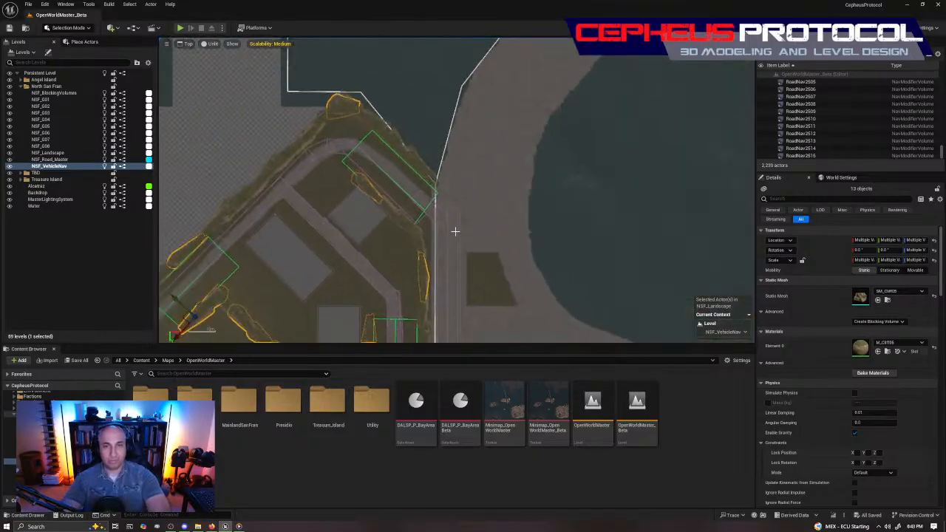
left_click(439, 206)
scroll(450, 244, "up", 3)
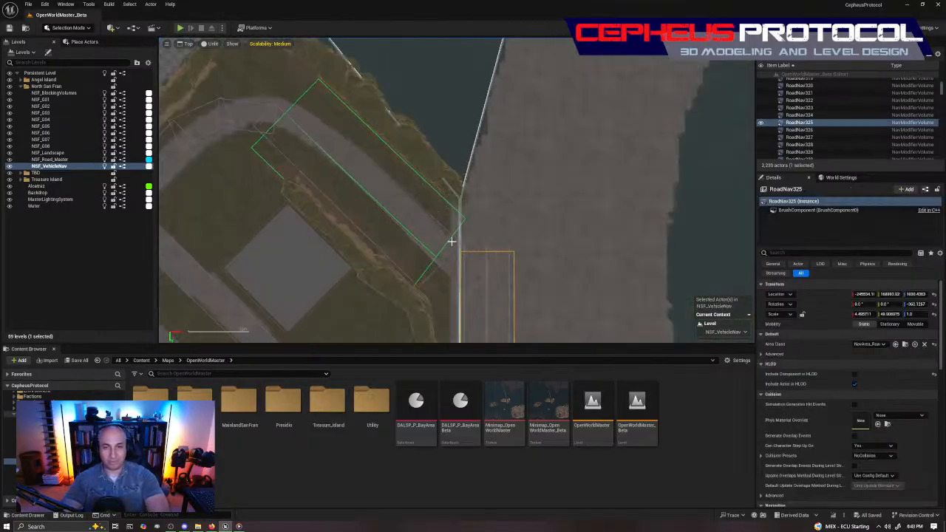
left_click(406, 233)
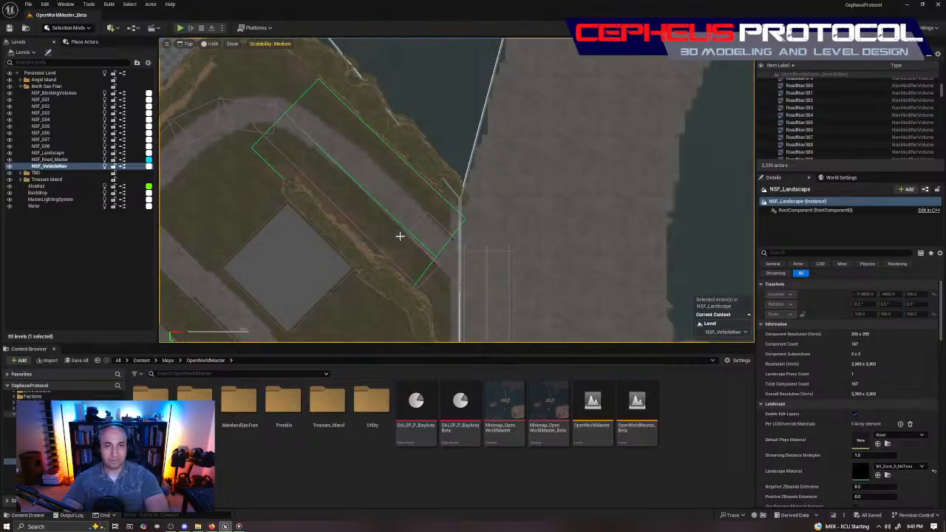
left_click(371, 241)
left_click_drag(371, 175, 411, 172)
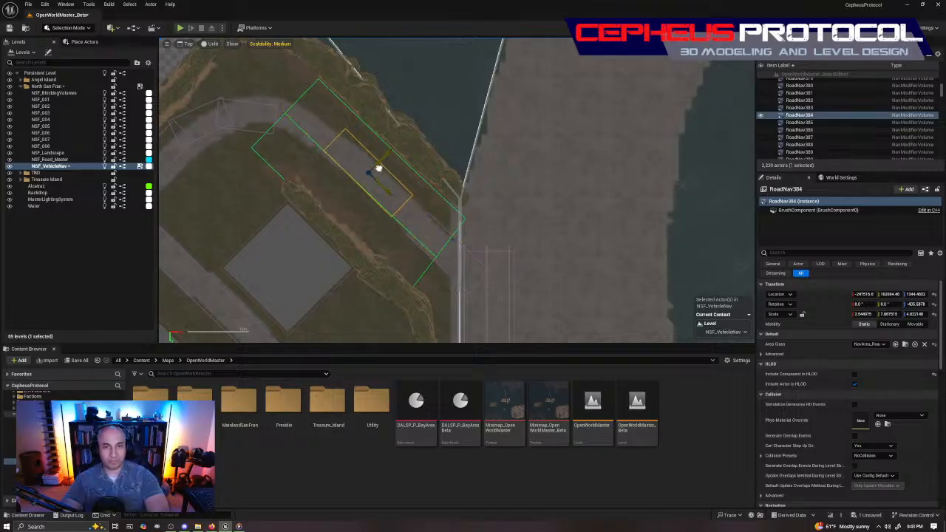
- Slide the RoadNav384 volume along the diagonal road towards its southeastern end
left_click(392, 182)
left_click(394, 194)
left_click_drag(391, 198, 401, 239)
- Duplicate RoadNav384 further up the diagonal road, shorten the copy to a Y scale of about 6.13 and check it in perspective view
right_click_drag(412, 210, 544, 279)
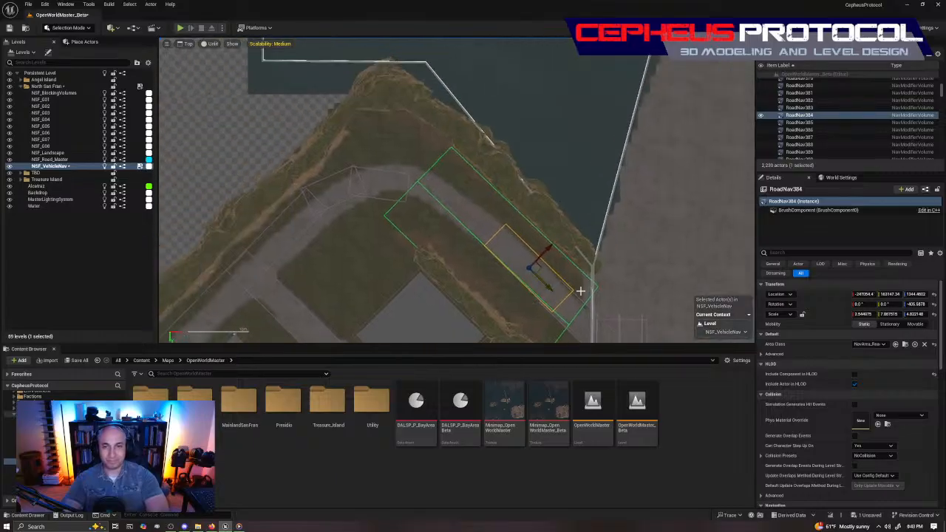
left_click_drag(544, 284, 482, 288, "alt")
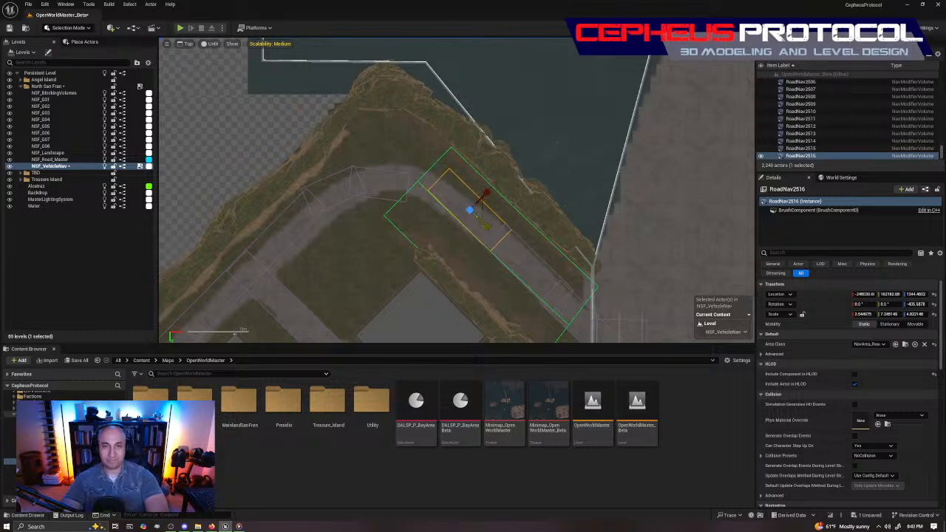
left_click_drag(488, 223, 493, 232)
key("alt+g")
right_click_drag(577, 330, 595, 262)
right_click_drag(549, 202, 683, 172)
left_click(503, 128)
left_click(507, 121)
key("alt+j")
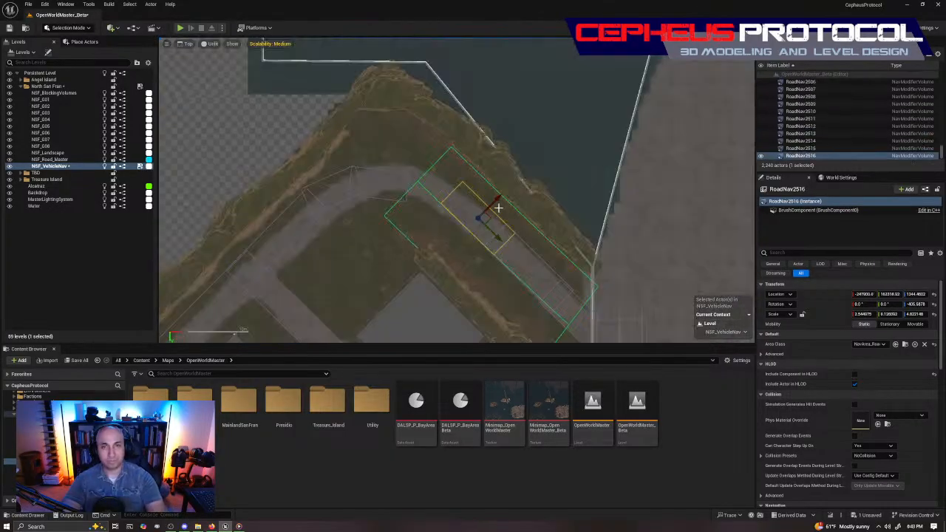
- Rotate the RoadNav2516 volume slightly to follow the road and shorten it to a Y scale of about 3.19
scroll(523, 223, "up", 2)
key("e")
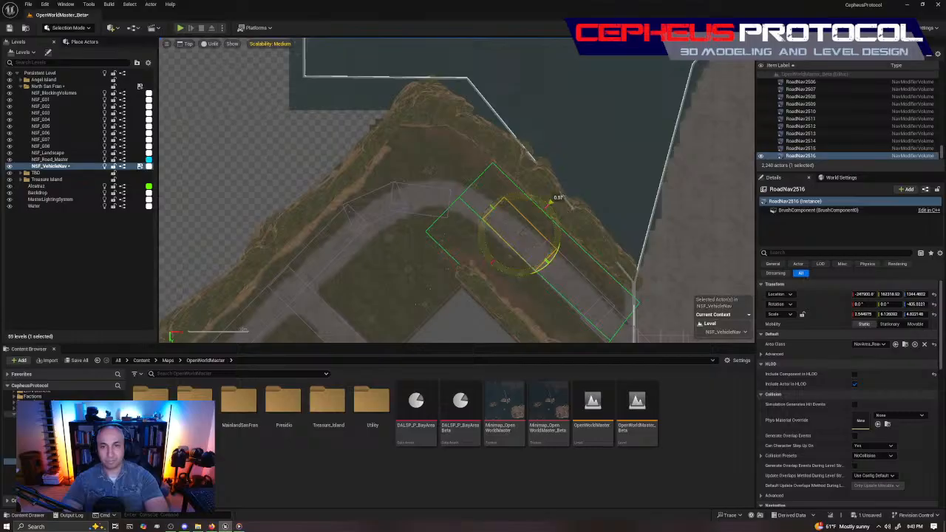
key("w")
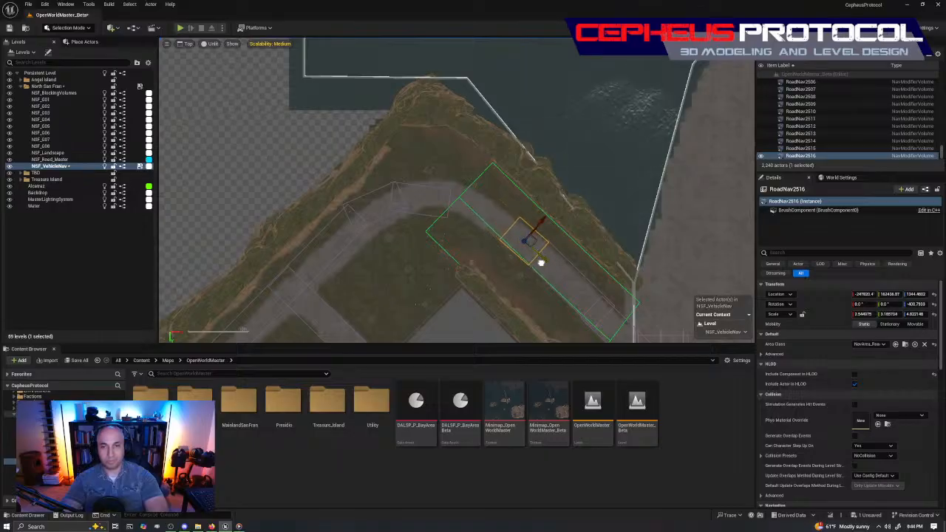
- Duplicate RoadNav2516 further up the road and rotate and position the copy to follow the start of the bend
left_click_drag(551, 248, 514, 227, "alt")
left_click_drag(526, 185, 521, 187)
key("w")
left_click_drag(518, 230, 518, 234)
- Duplicate RoadNav2517 further into the bend and rotate the copy to match the road's curve
right_click_drag(450, 201, 477, 249)
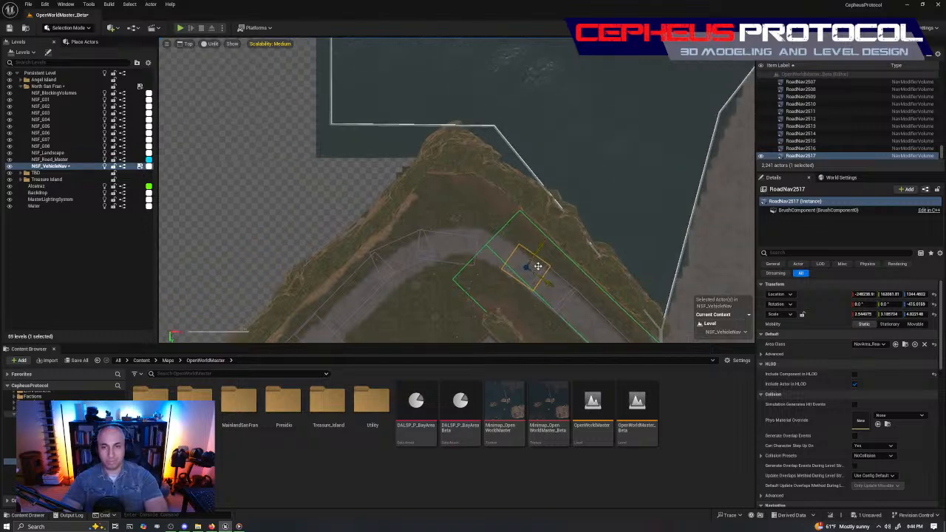
left_click_drag(524, 258, 495, 248, "alt")
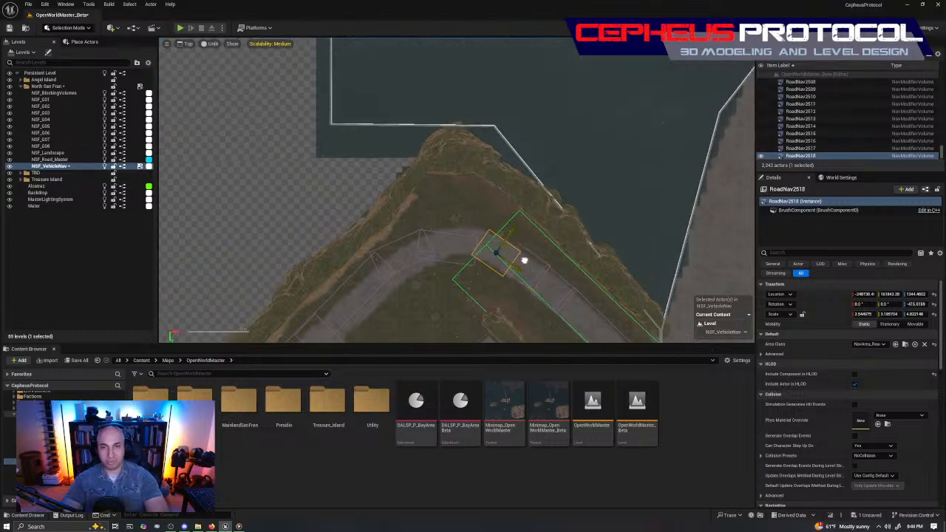
key("e")
left_click_drag(523, 214, 516, 219)
key("w")
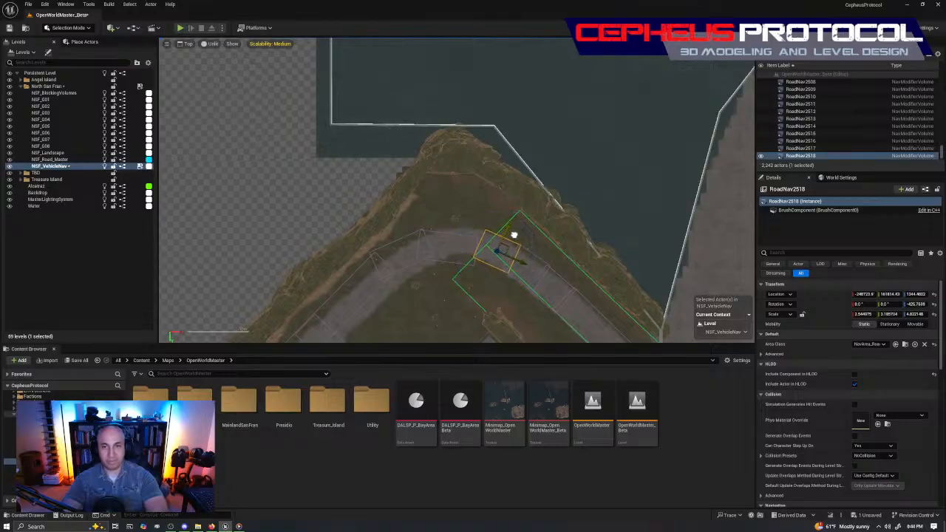
- Move, narrow and rotate the RoadNav390 volume so it covers the top of the bend beside RoadNav2518
right_click_drag(515, 235, 561, 227)
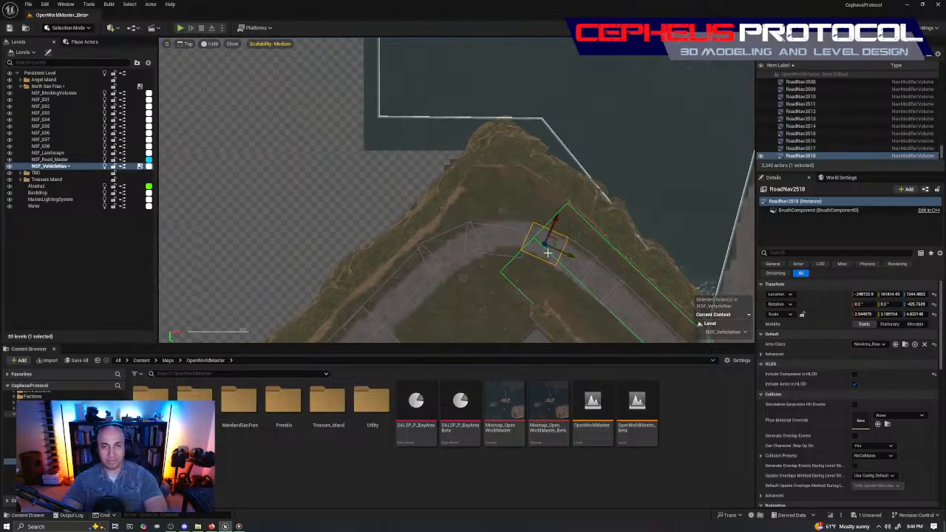
left_click(515, 230)
right_click_drag(532, 236, 504, 243)
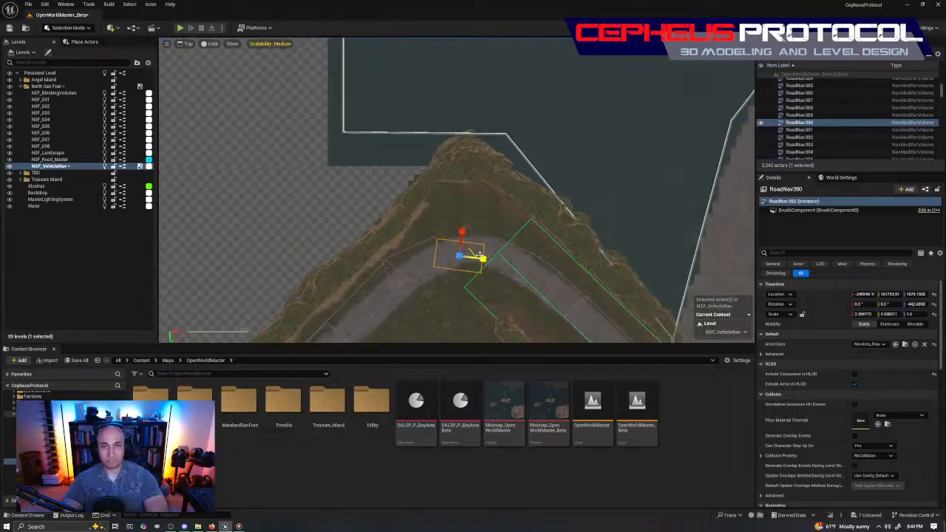
key("e")
left_click_drag(493, 258, 487, 247)
key("w")
key("e")
left_click_drag(479, 212, 490, 222)
key("w")
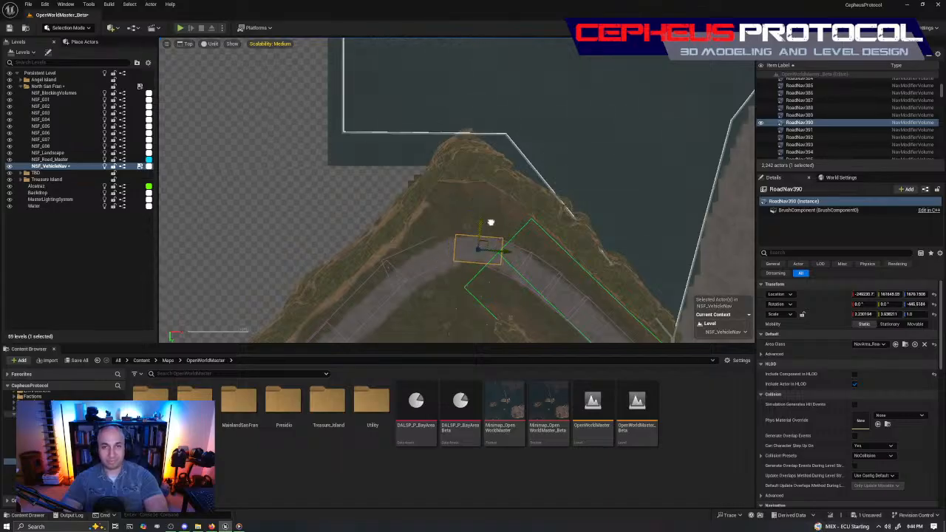
- Duplicate RoadNav390 to the western side of the bend and rotate the copy to follow the descending curve
right_click_drag(481, 236, 570, 214)
left_click_drag(593, 229, 549, 236, "alt")
scroll(517, 234, "up", 3)
right_click_drag(504, 232, 529, 227)
key("e")
mouse_move(527, 234)
left_mouse_down()
mouse_move(522, 210)
mouse_move(515, 218)
mouse_move(530, 227)
left_mouse_up()
key("w")
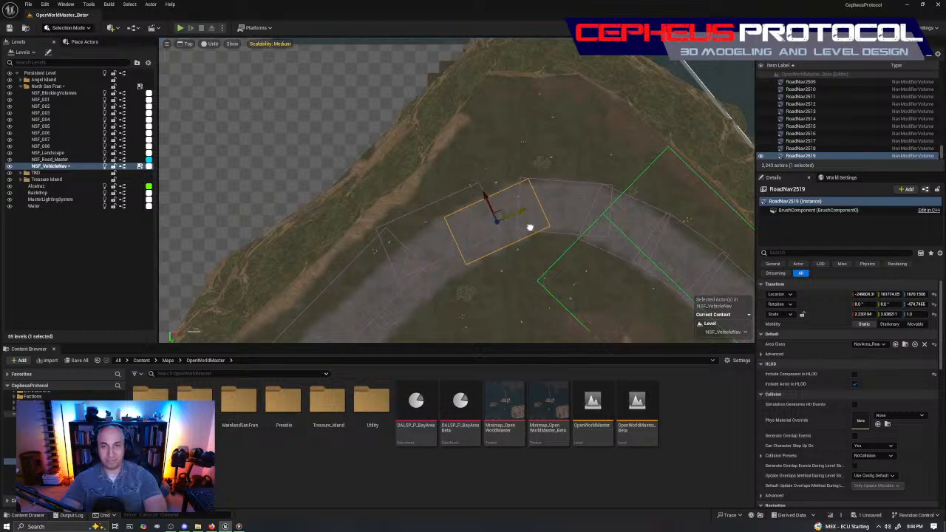
- Move the RoadNav389 volume down onto the western side of the bend and rotate it to match the road
right_click_drag(488, 282, 574, 238)
left_click(548, 209)
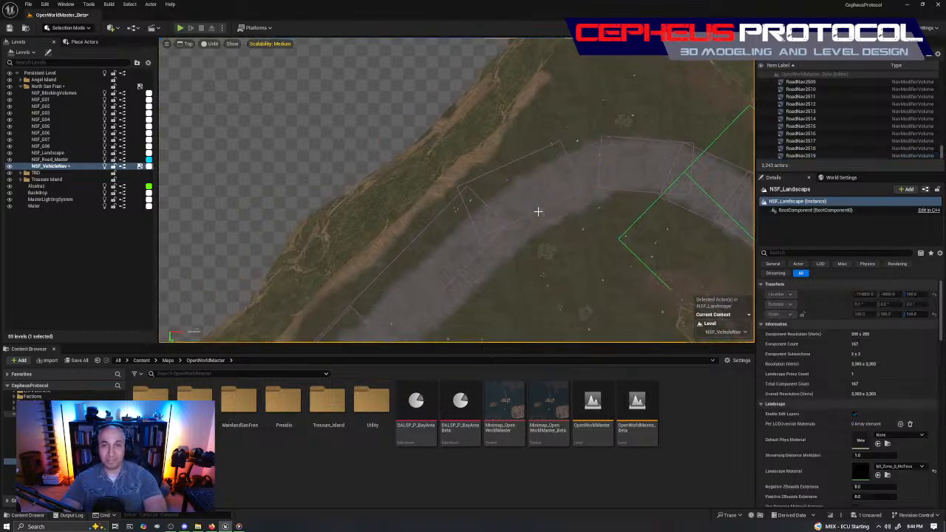
left_click(539, 210)
left_click_drag(510, 164, 515, 187)
key("e")
key("w")
- Reposition and rotate the long volume on the western cliff-side road so it lines up with the end of the bend
left_click(464, 190)
right_click_drag(501, 218, 566, 185)
left_click(524, 130)
key("e")
right_click_drag(368, 283, 503, 127)
right_click_drag(477, 207, 469, 143)
key("w")
mouse_move(362, 185)
left_mouse_down()
mouse_move(374, 207)
mouse_move(374, 198)
left_mouse_up()
key("e")
left_click_drag(436, 186, 382, 199)
key("w")
- Align the RoadNav386 volume with the diagonal side road between the two building blocks
left_click(456, 164)
key("f")
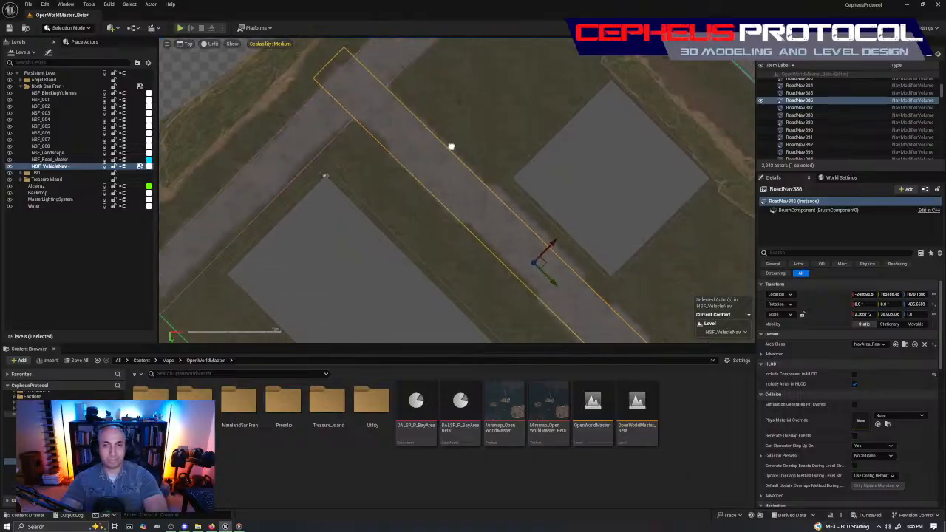
left_click_drag(545, 275, 544, 273)
right_click_drag(616, 258, 460, 106)
key("e")
right_click_drag(546, 198, 629, 328)
right_click_drag(418, 146, 653, 275)
right_click_drag(645, 122, 489, 247)
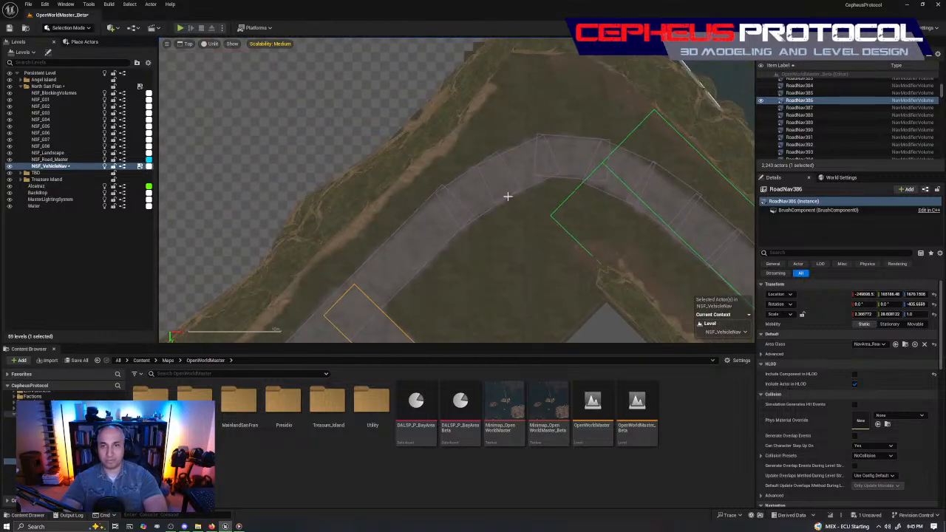
- Shift and rotate the RoadNav388 volume so it follows the straight western road along the cliffs
left_click(507, 198)
right_click_drag(595, 270, 557, 108)
right_click_drag(307, 259, 570, 122)
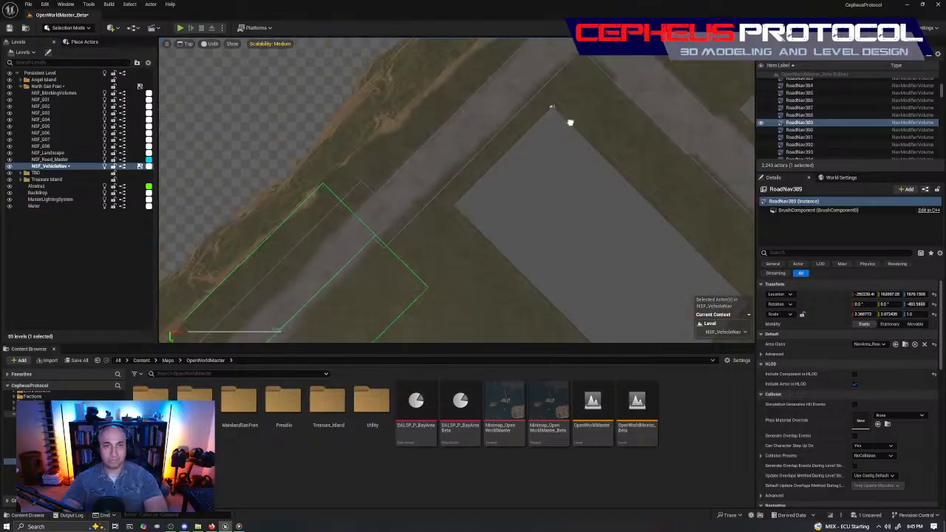
left_click(467, 172)
right_click_drag(507, 175, 501, 239)
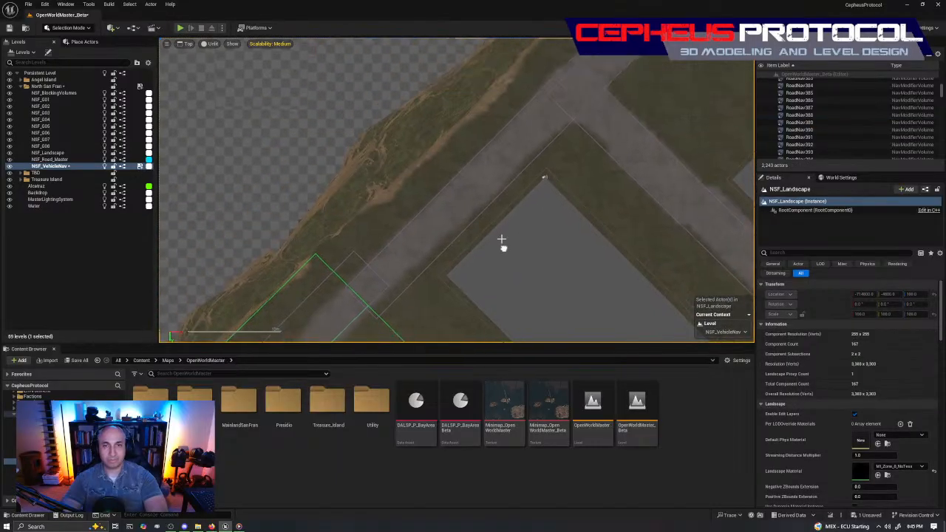
left_click(503, 193)
right_click_drag(430, 229, 461, 281)
left_click_drag(493, 173, 490, 171)
key("r")
right_click_drag(587, 156, 553, 210)
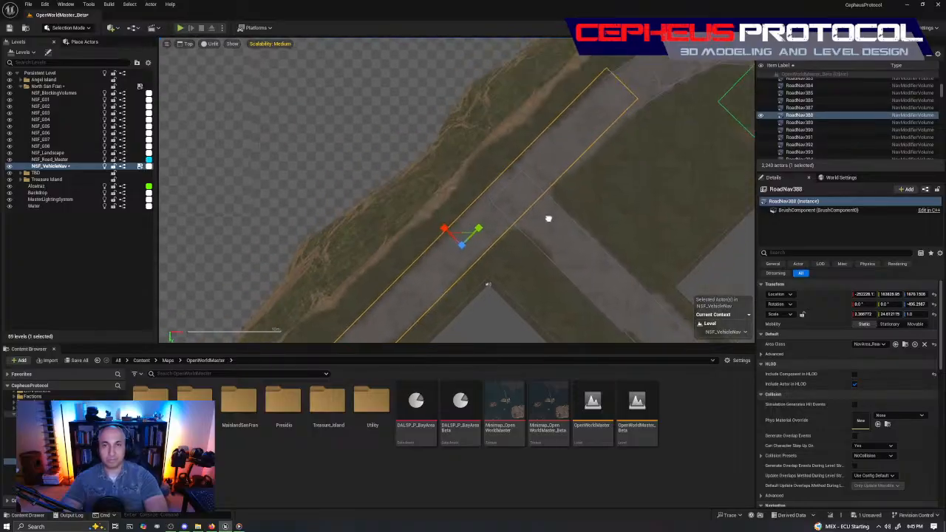
scroll(549, 220, "down", 3)
key("e")
left_click_drag(522, 226, 475, 230)
- Move the RoadNav391 volume sideways onto the southwestern ramp road and rotate it slightly to match the road's direction
right_click_drag(475, 325, 557, 202)
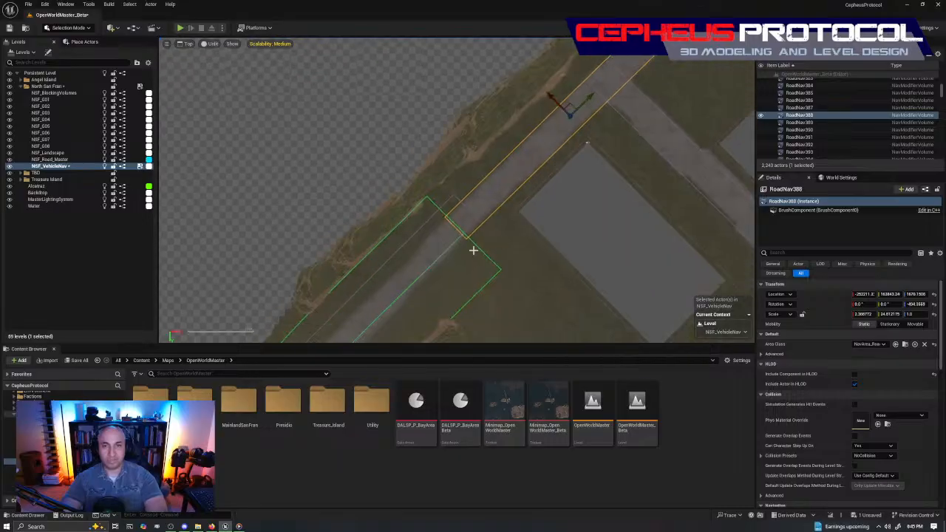
left_click(471, 227)
right_click_drag(496, 273, 513, 216)
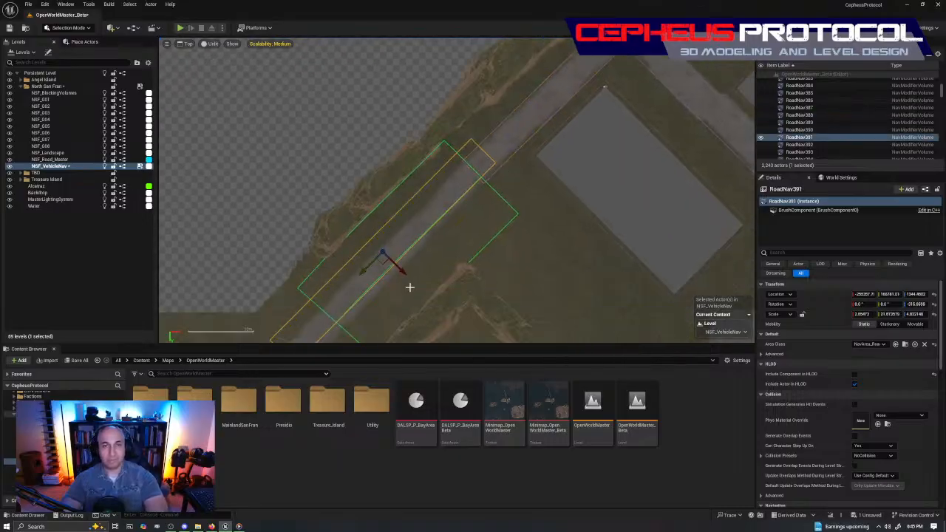
left_click_drag(397, 267, 406, 275)
key("e")
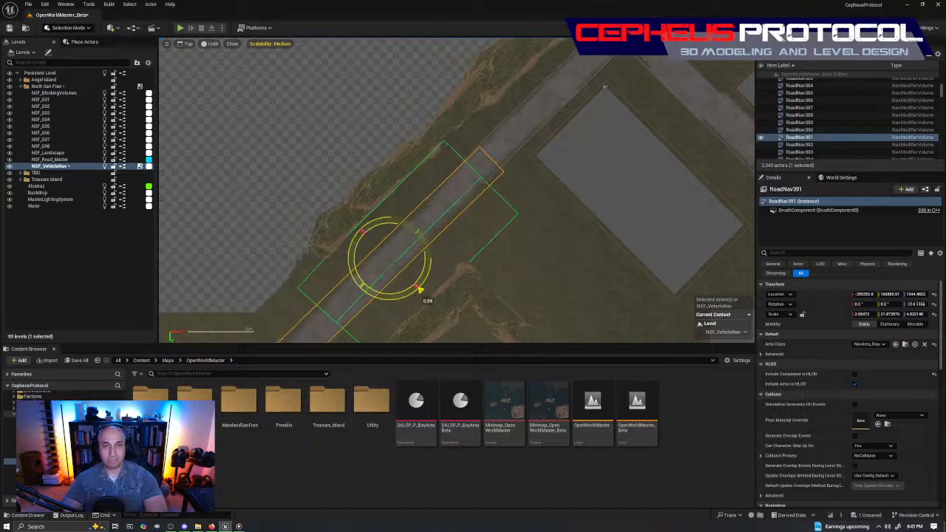
key("w")
right_click_drag(478, 256, 549, 146)
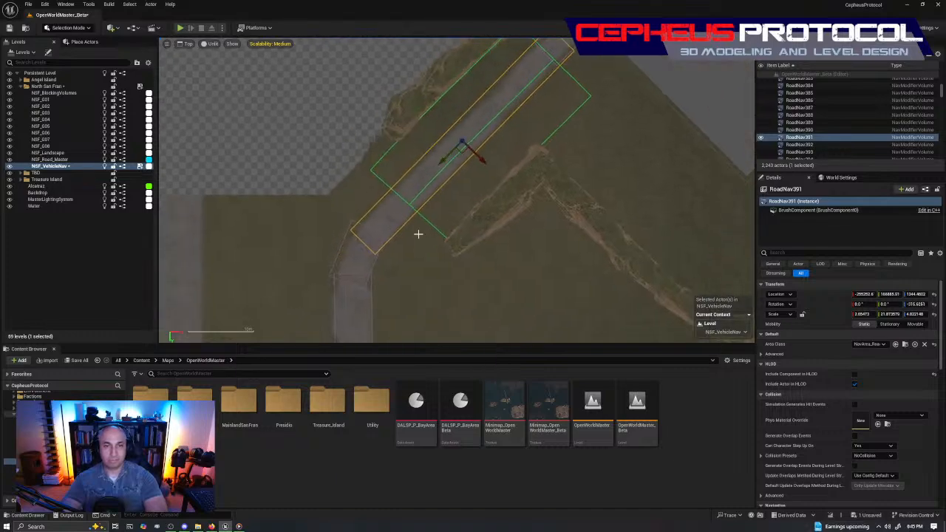
- Shorten the RoadNav393 volume at the southwestern bend to a Y scale of about 3.7
left_click(369, 267)
right_click_drag(387, 270, 485, 224)
scroll(486, 224, "up", 2)
key("r")
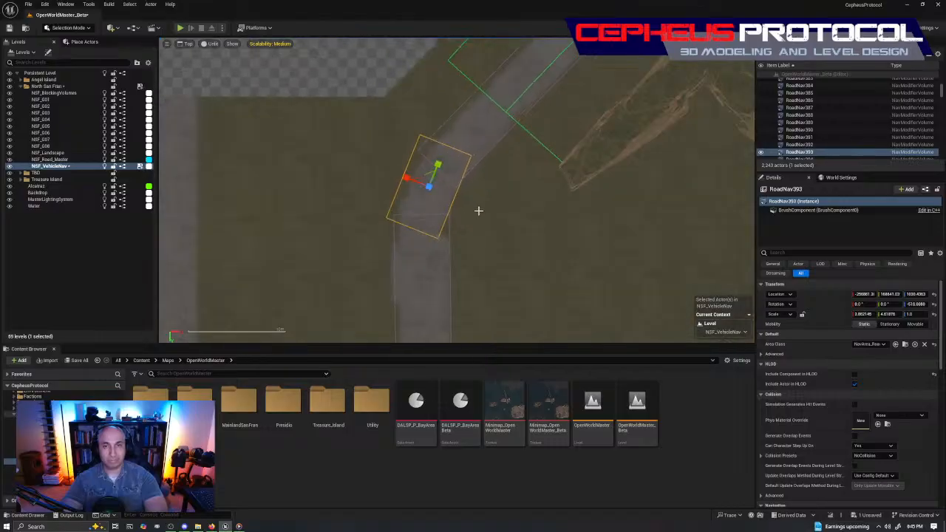
mouse_move(439, 164)
left_mouse_down()
mouse_move(432, 183)
mouse_move(431, 154)
left_mouse_up()
key("w")
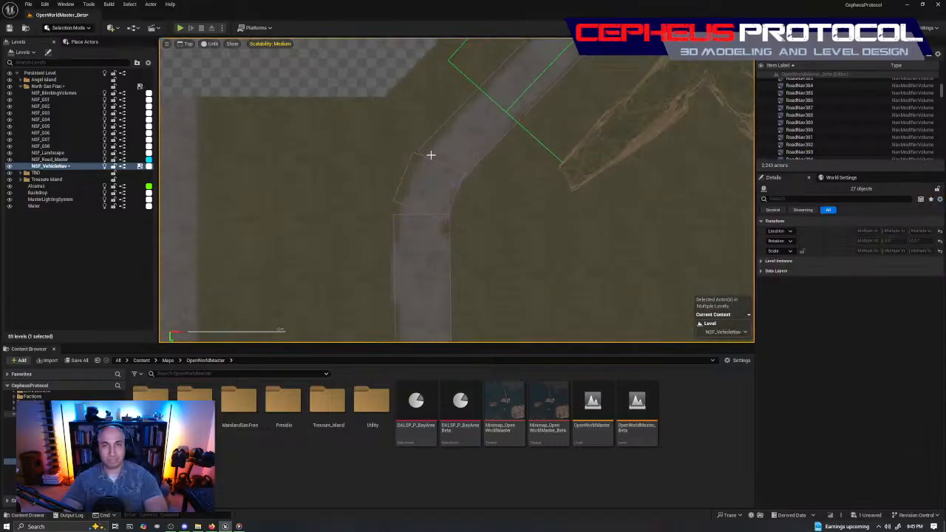
- Move the RoadNav393 volume up into the southwestern bend and rotate it to follow the curve
left_click(421, 166)
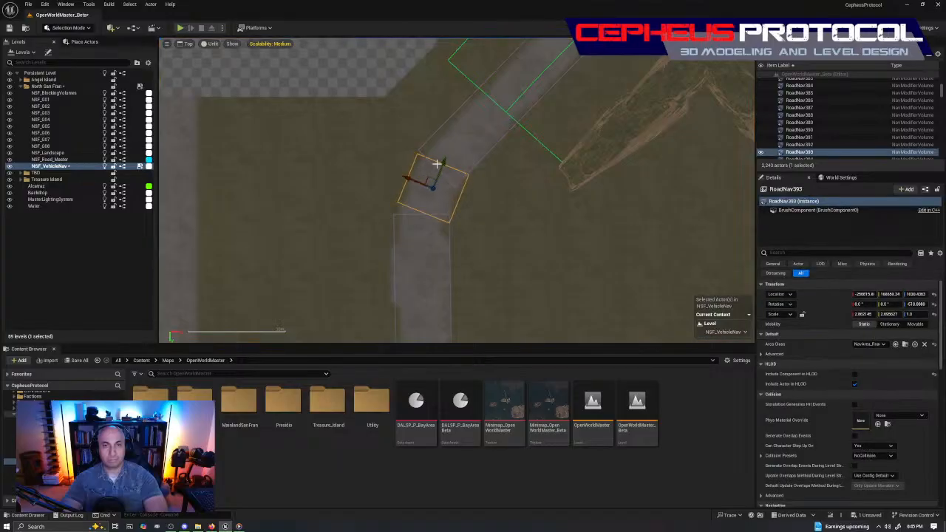
left_click_drag(442, 162, 474, 167)
key("e")
key("w")
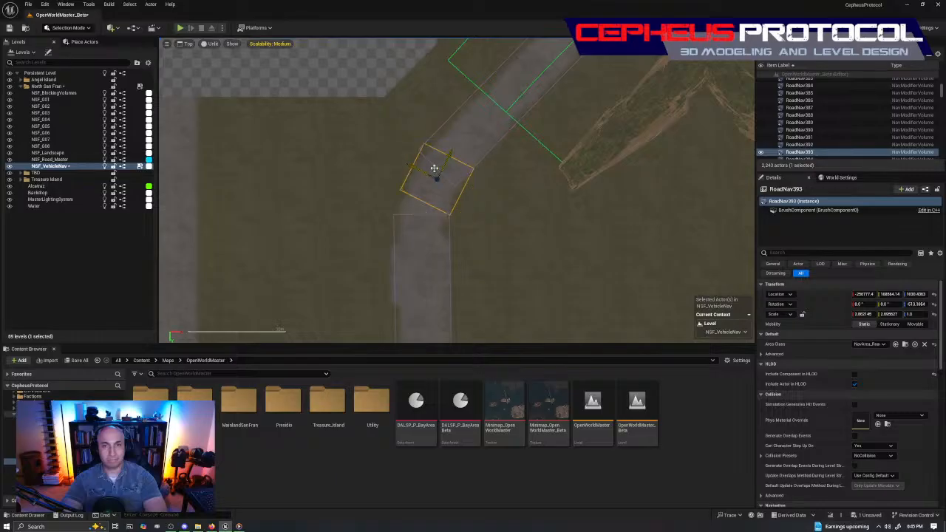
- Duplicate RoadNav393 down the bend and rotate the copy to fill the gap before the straight road
left_click_drag(418, 178, 374, 203, "alt")
key("e")
key("w")
- Select RoadNav392 on the straight road below the bend, look over the aligned volumes and save the NSF_VehicleNav level
left_click(451, 266)
right_click_drag(512, 327, 524, 152)
scroll(544, 232, "down", 4)
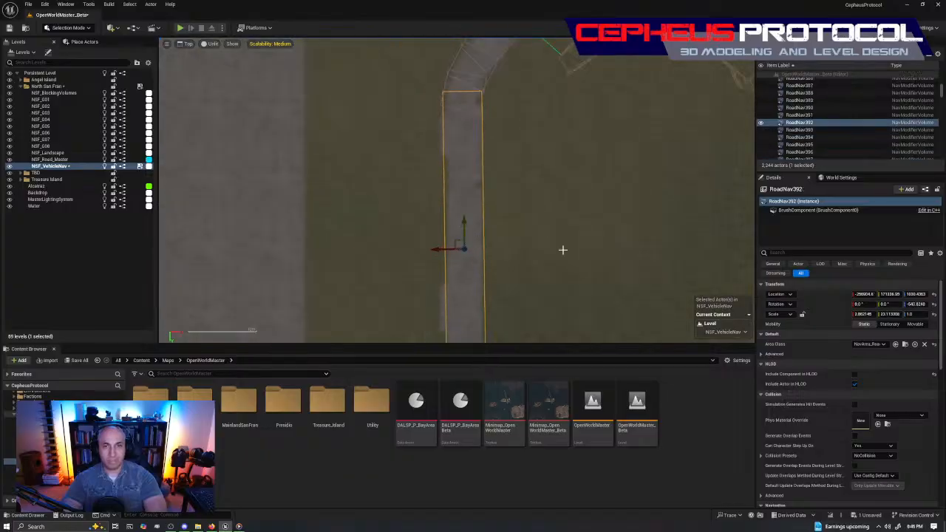
right_click_drag(584, 266, 479, 128)
scroll(482, 141, "down", 1)
right_click_drag(532, 100, 542, 209)
scroll(542, 207, "down", 1)
right_click_drag(546, 174, 456, 241)
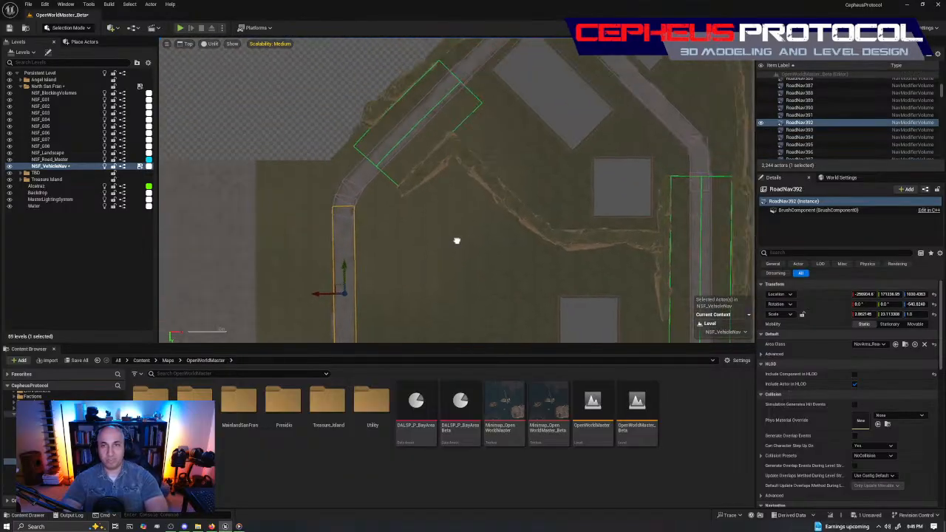
key("ctrl+s")
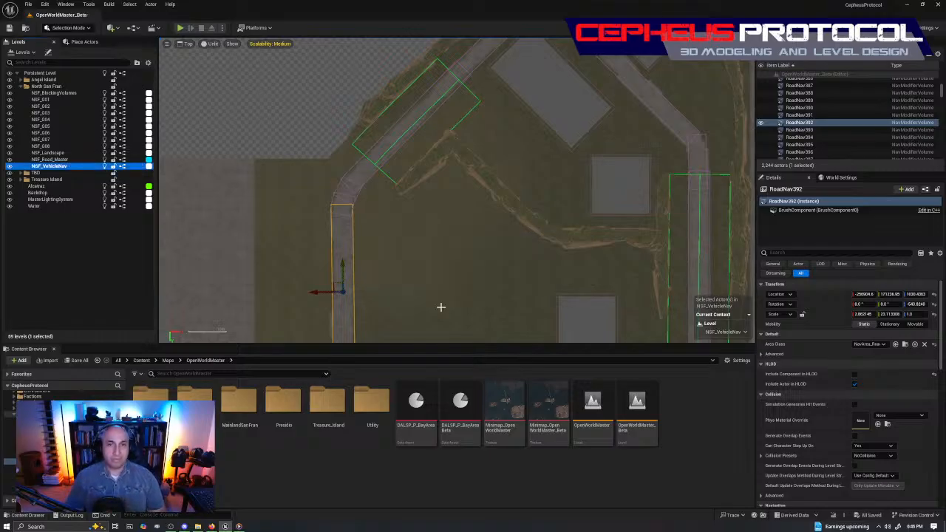
- Examine the aligned road navigation volumes and the cliffs around the waterfront roads in perspective and top view
right_click_drag(696, 147, 535, 111)
scroll(497, 226, "down", 2)
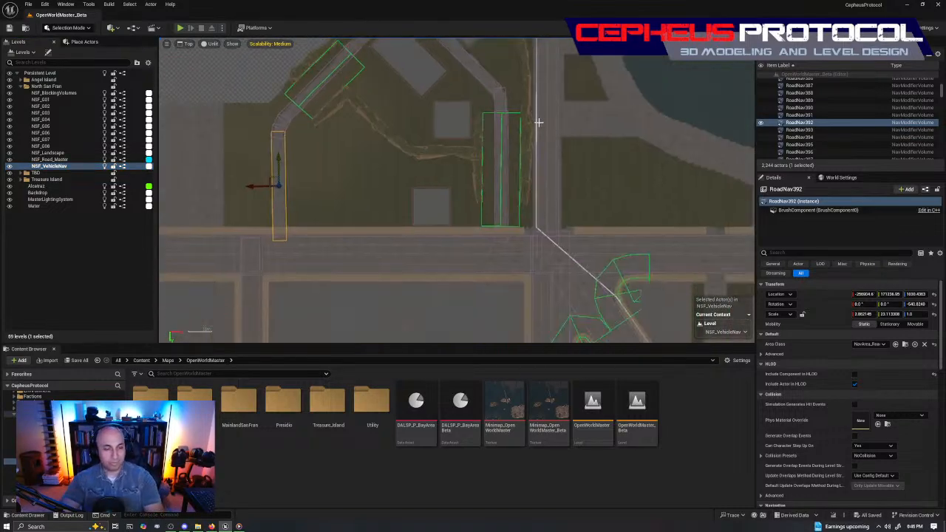
key("alt+g")
right_click_drag(527, 150, 527, 200)
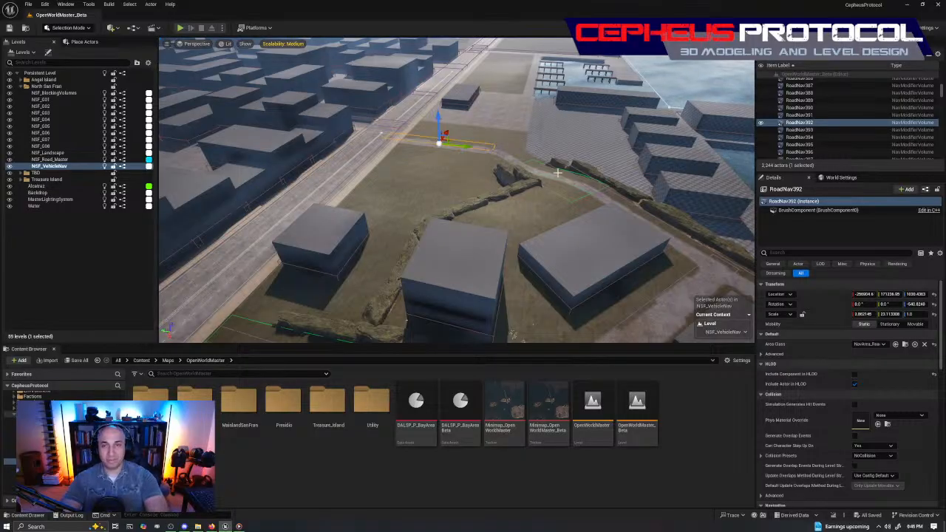
right_click_drag(583, 206, 562, 222)
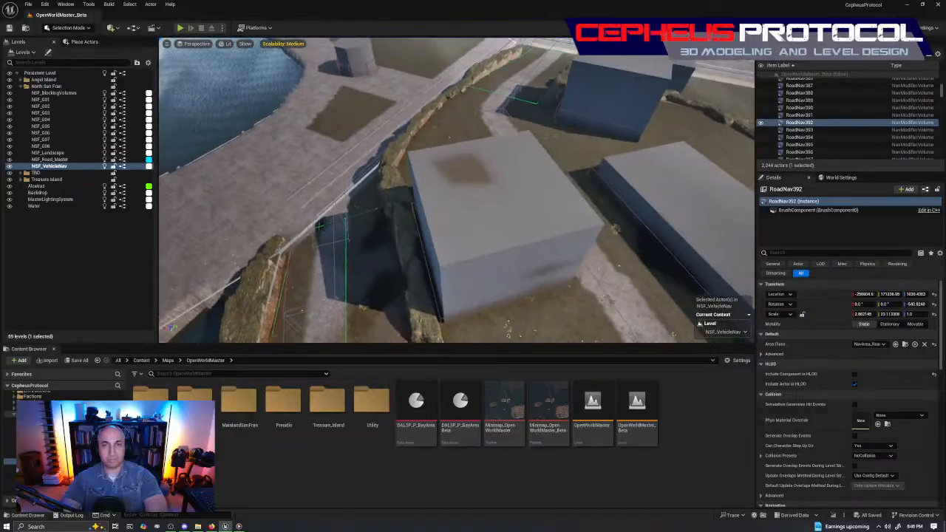
right_click_drag(562, 221, 583, 206)
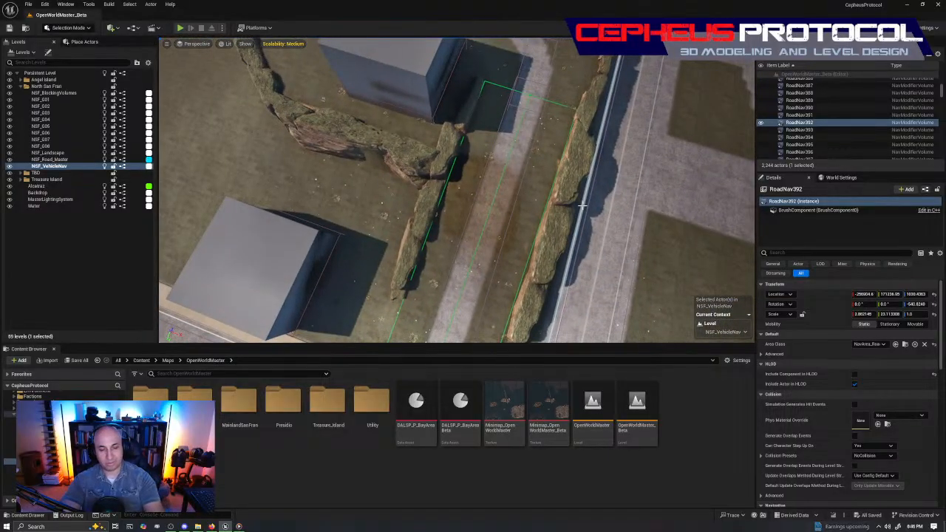
key("alt+j")
right_click_drag(500, 162, 490, 214)
scroll(490, 213, "up", 3)
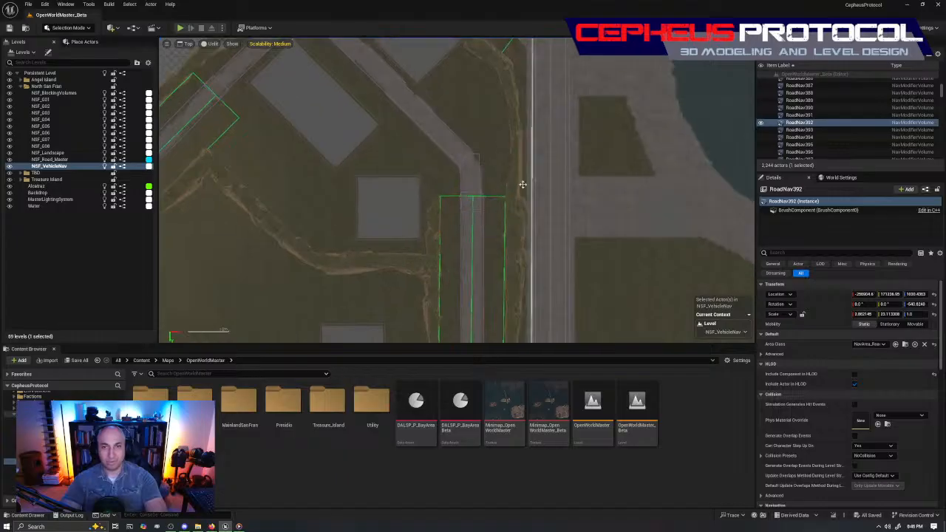
- Shorten the RoadNav387 volume where the eastern straight road meets the bend
left_click(481, 185)
scroll(540, 179, "up", 4)
scroll(526, 146, "up", 5)
right_click_drag(464, 170, 559, 112)
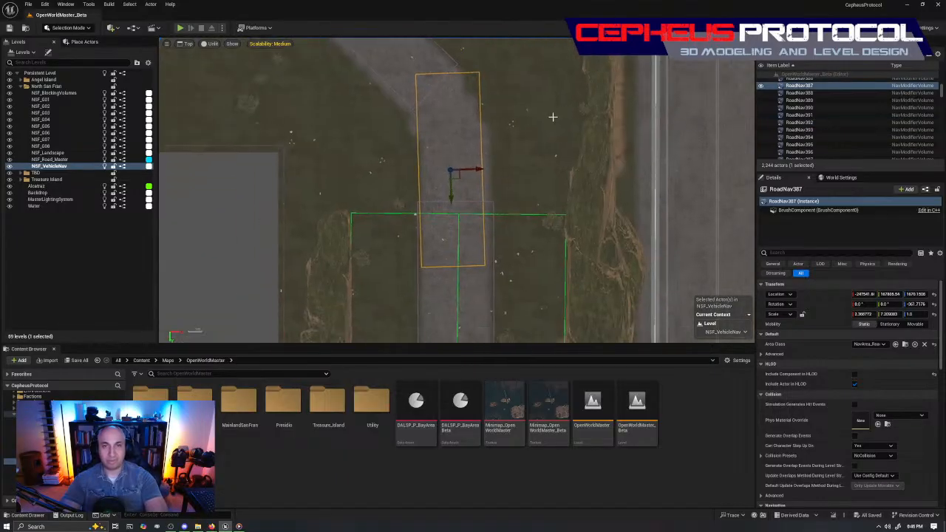
left_click_drag(450, 194, 450, 182)
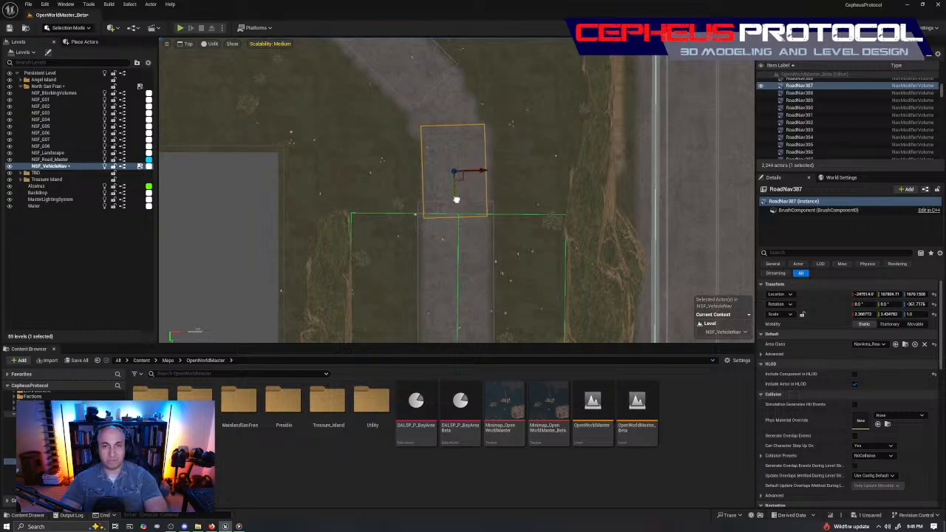
- Duplicate RoadNav387 up into the bend and rotate the copy to follow the curve towards the diagonal road
right_click_drag(533, 186, 497, 311)
left_click_drag(477, 300, 476, 272, "alt")
left_click_drag(508, 221, 465, 232)
key("w")
key("w")
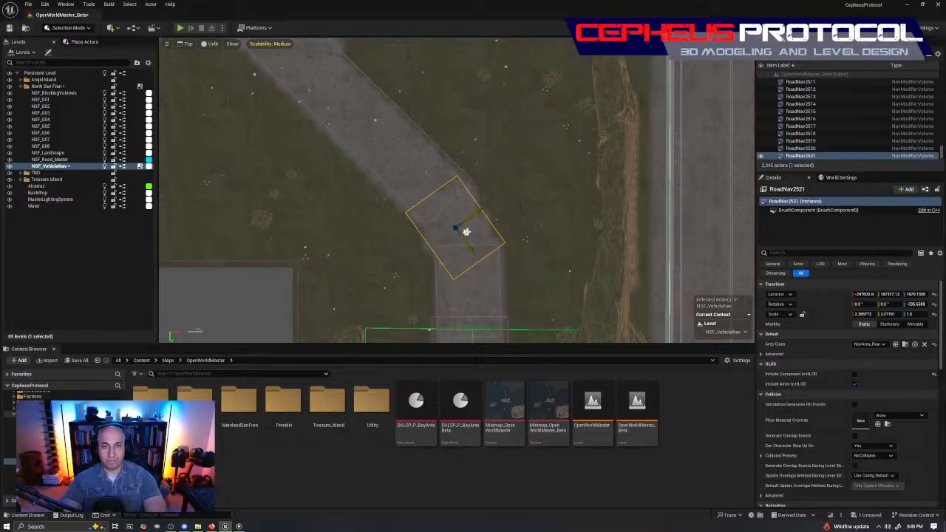
key("e")
left_click_drag(490, 199, 492, 203)
key("w")
- Select RoadNav386 on the diagonal road, look over the aligned volumes and save the NSF_VehicleNav level
scroll(464, 167, "down", 3)
right_click_drag(465, 167, 500, 154)
scroll(500, 155, "down", 5)
right_click_drag(478, 115, 445, 197)
left_click(560, 305)
scroll(484, 206, "down", 5)
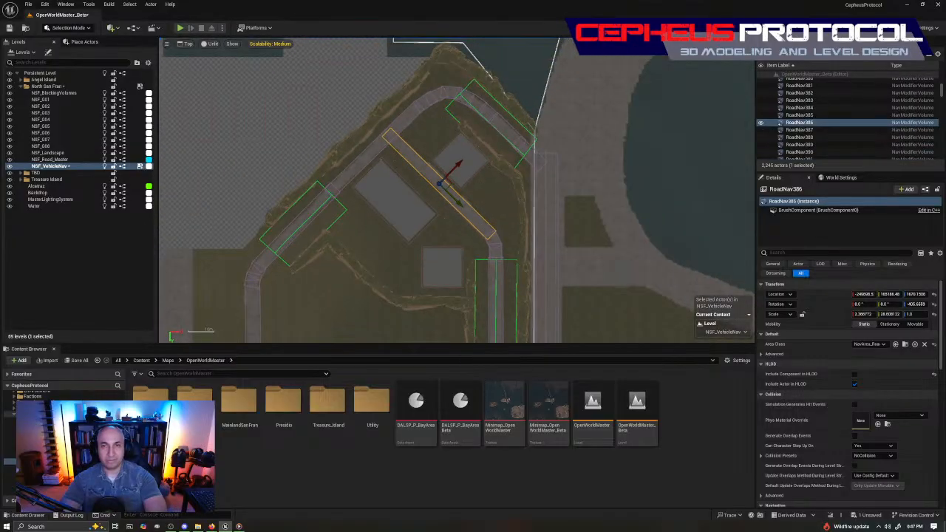
right_click_drag(403, 263, 512, 144)
key("ctrl+s")
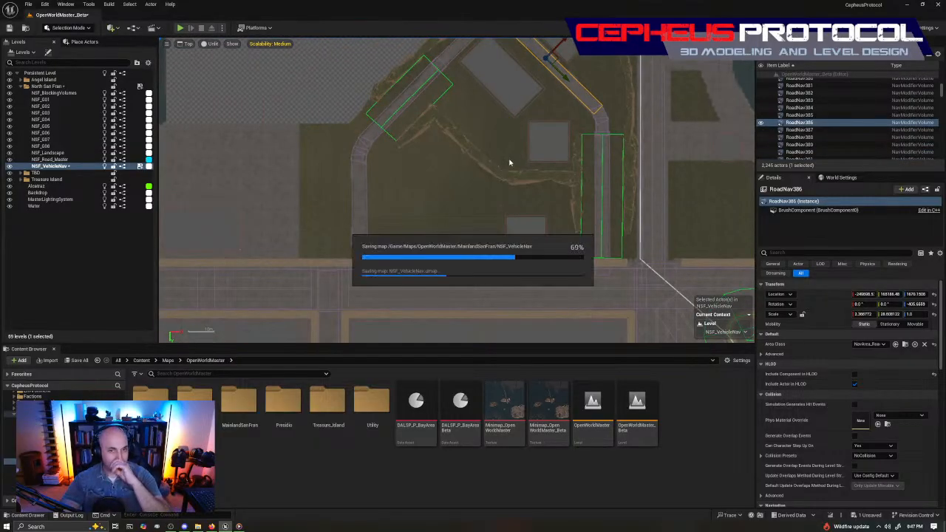
- Select the NavModifierVolume403 blocking volume around the roadside cliff and check the navigation mesh around it
right_click_drag(606, 110, 665, 181)
key("alt+g")
right_click_drag(531, 156, 487, 169)
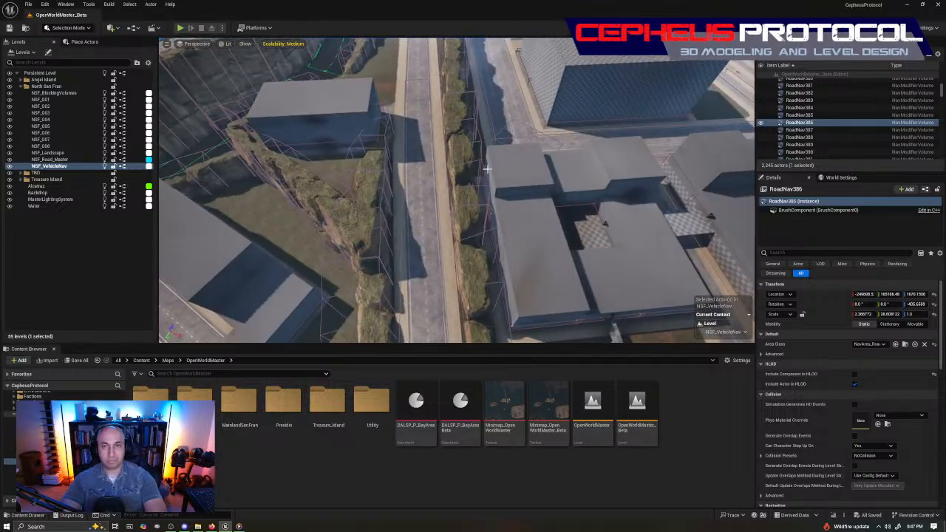
left_click(471, 234)
right_click_drag(471, 234, 544, 233)
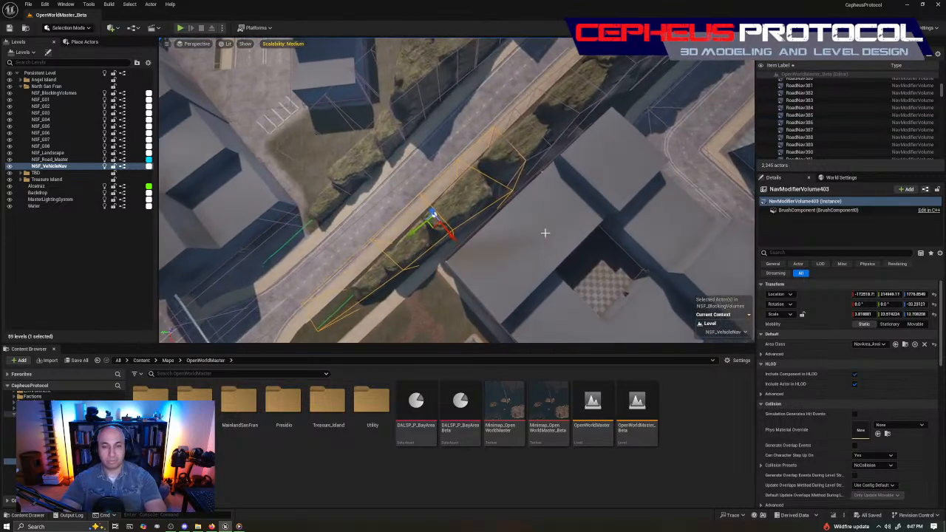
key("p")
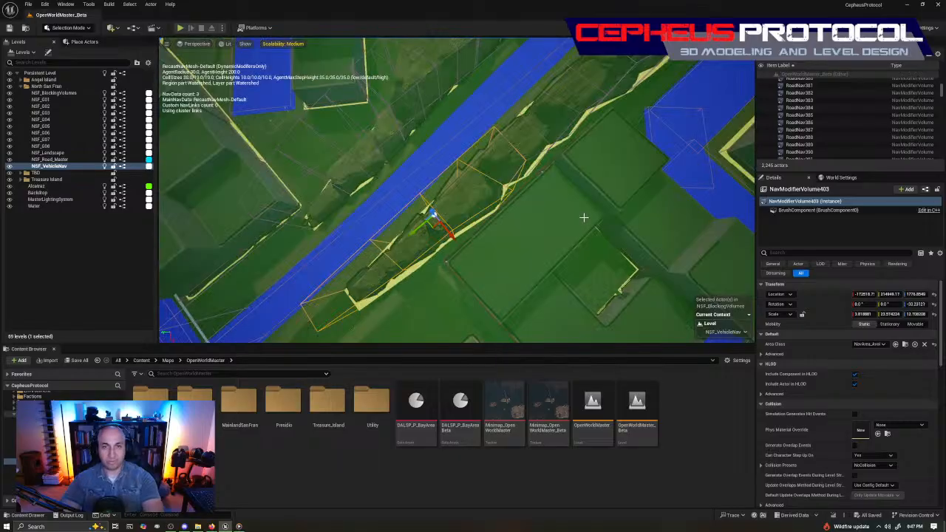
key("p")
right_click_drag(583, 217, 573, 185)
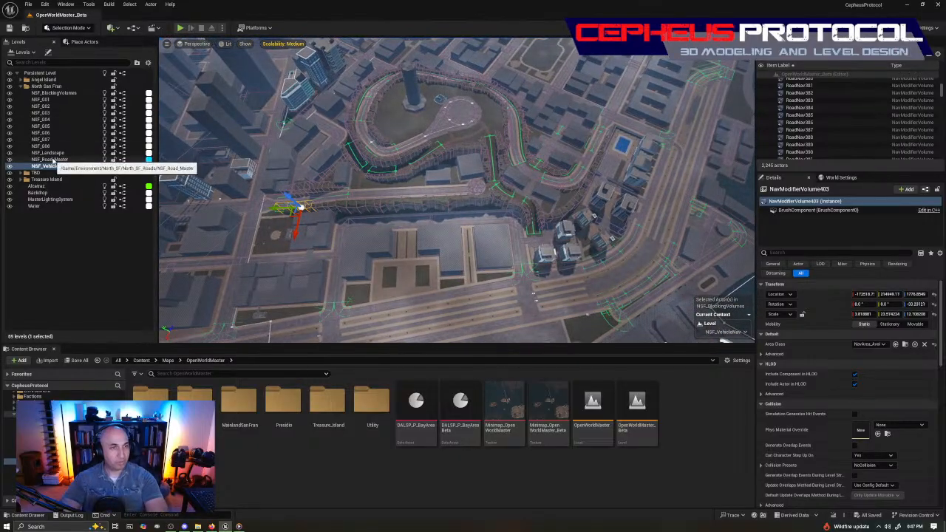
- Make NSF_BlockingVolumes the current level
left_click(67, 94)
double_click(67, 96)
right_click_drag(538, 176, 578, 171)
key("s")
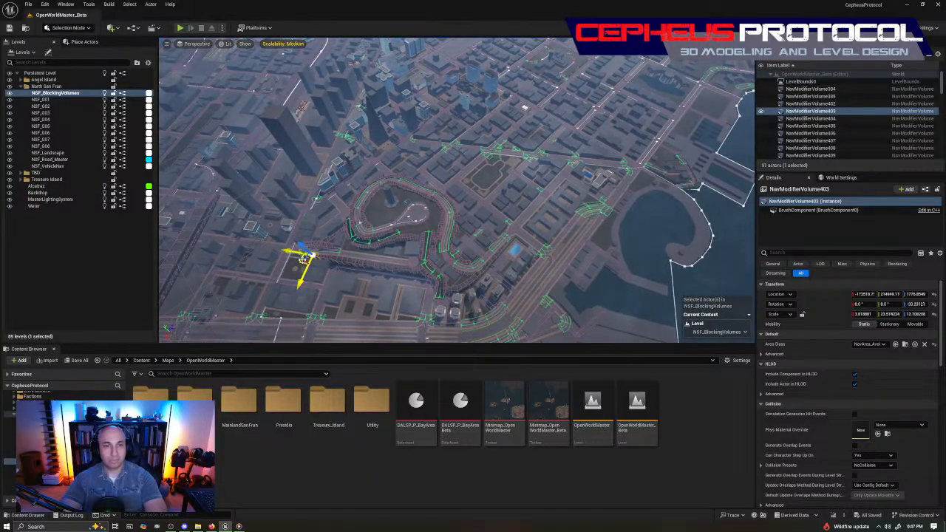
- Duplicate NavModifierVolume403 and move the copy across the map to the cliff beside the waterfront's straight road
left_click_drag(299, 260, 307, 259, "alt")
left_click_drag(624, 167, 647, 157)
right_click_drag(647, 157, 702, 236)
key("w")
right_click_drag(377, 199, 445, 237)
left_click_drag(391, 236, 511, 209)
right_click_drag(512, 210, 527, 248)
key("w")
key("s")
key("w")
key("s")
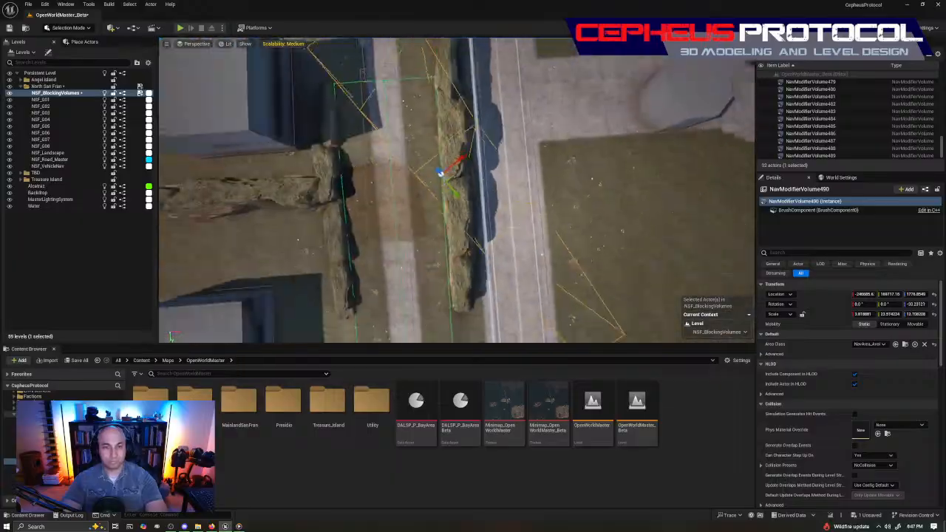
- Rotate the copied NavModifierVolume490 in top view until it runs parallel to the straight roadside cliff
key("alt+j")
right_click_drag(624, 234, 565, 206)
scroll(509, 207, "up", 5)
key("e")
mouse_move(529, 171)
left_mouse_down()
mouse_move(532, 191)
mouse_move(535, 183)
left_mouse_up()
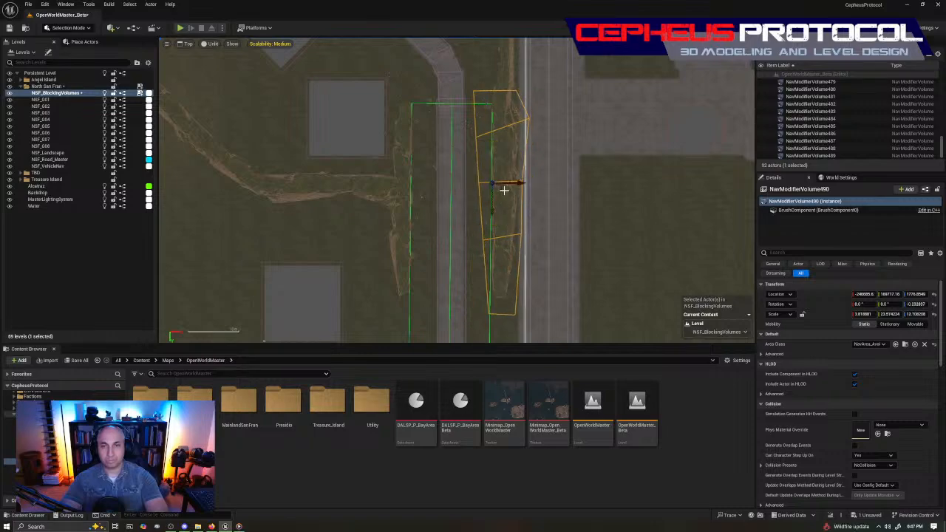
- Move NavModifierVolume490 over the narrow cliff strip between the two parallel roads
left_click(530, 198)
key("ctrl+z")
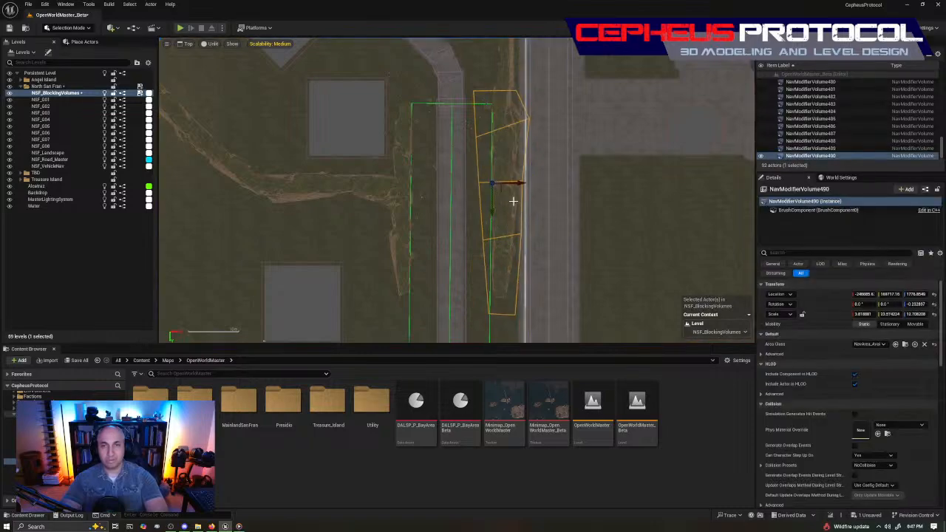
left_click_drag(500, 191, 511, 199)
right_click_drag(572, 213, 536, 210)
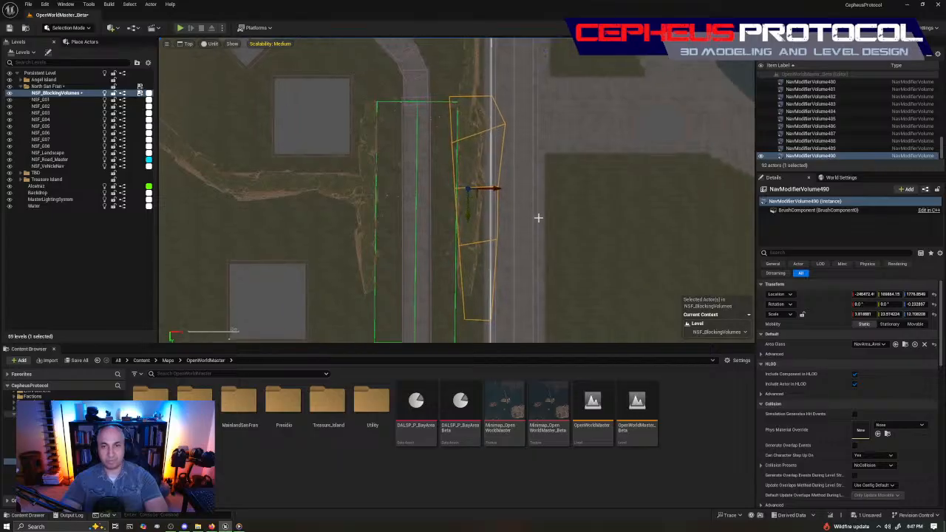
right_click_drag(551, 243, 516, 210)
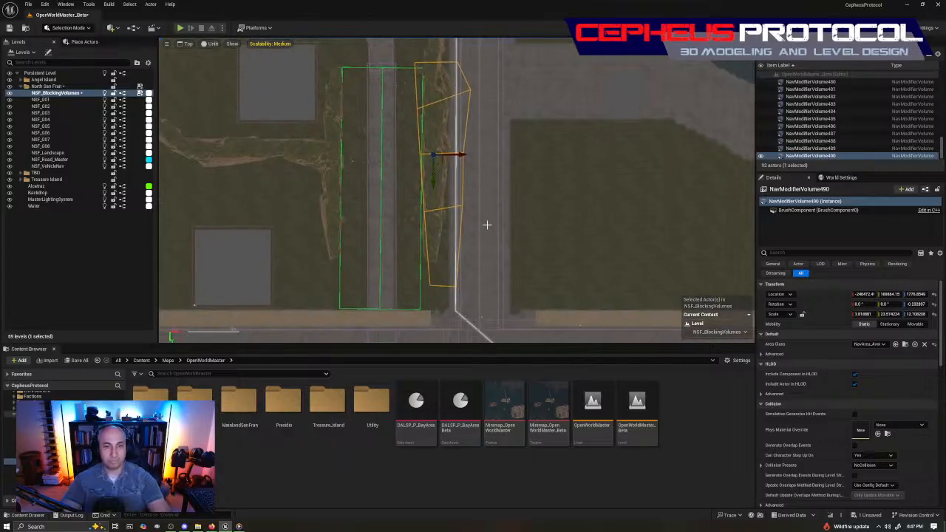
- Enter Brush Editing mode and reshape the lower end of NavModifierVolume490 around the cliff's southern tip
key("shift+7")
right_click_drag(452, 207, 480, 184)
mouse_move(437, 281)
left_mouse_down()
mouse_move(514, 269)
mouse_move(535, 280)
mouse_move(480, 253)
left_mouse_up()
left_click_drag(444, 215, 537, 163)
left_click_drag(497, 190, 490, 190)
- Shift the middle and upper vertices of NavModifierVolume490 so its outer side follows the road edge beside the cliff
right_click_drag(512, 112, 484, 189)
left_click_drag(407, 226, 496, 179)
left_click_drag(471, 211, 463, 213)
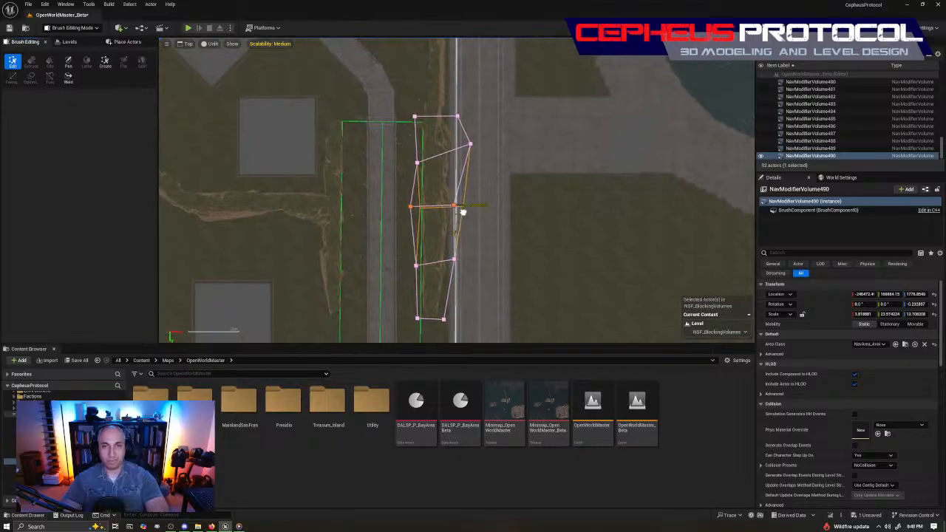
mouse_move(385, 148)
left_mouse_down()
mouse_move(448, 178)
mouse_move(419, 163)
left_mouse_up()
mouse_move(490, 166)
left_mouse_down()
mouse_move(464, 133)
mouse_move(467, 160)
left_mouse_up()
mouse_move(487, 149)
right_mouse_down()
mouse_move(471, 227)
mouse_move(505, 146)
right_mouse_up()
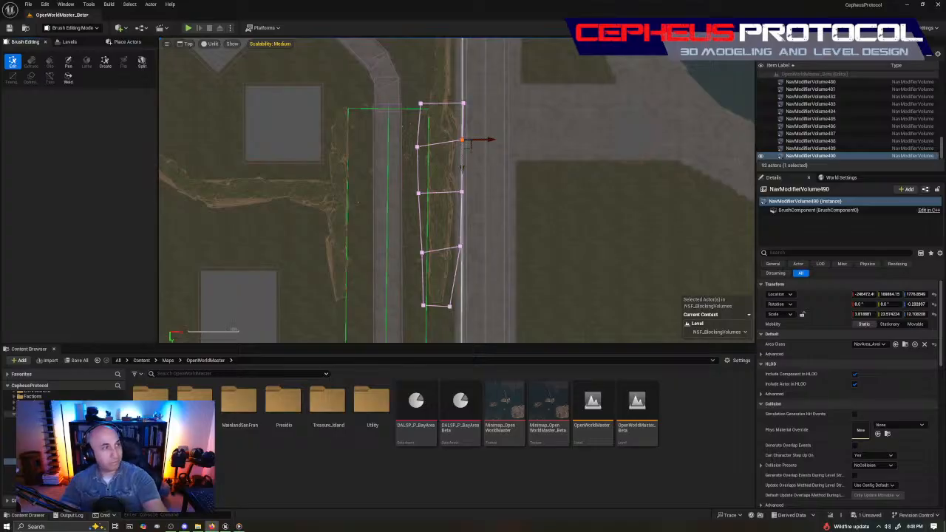
- Bring up the browser, view the Gyazo capture of the ramp's navigation mesh and move the window away again
left_click_drag(0, 139, 545, 73)
scroll(342, 236, "down", 3)
scroll(323, 267, "up", 3)
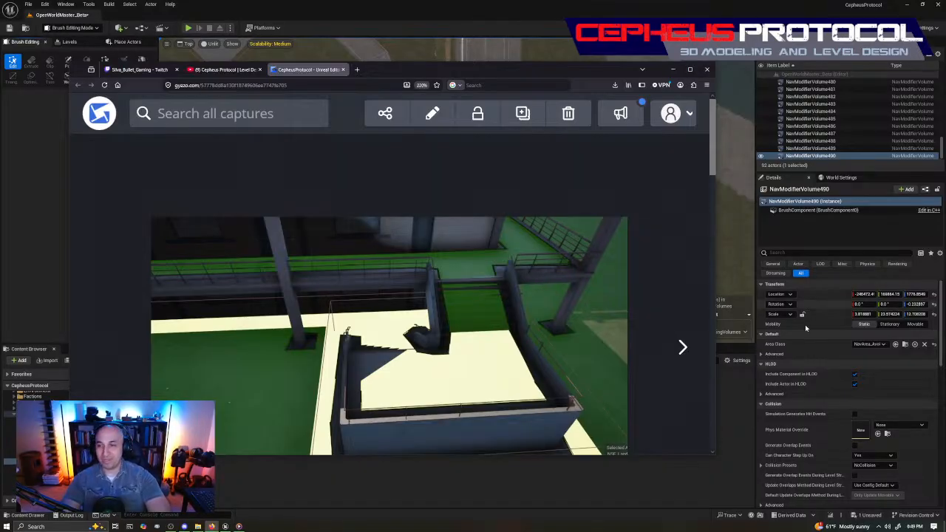
mouse_move(583, 75)
left_mouse_down()
mouse_move(559, 97)
mouse_move(593, 88)
left_mouse_up()
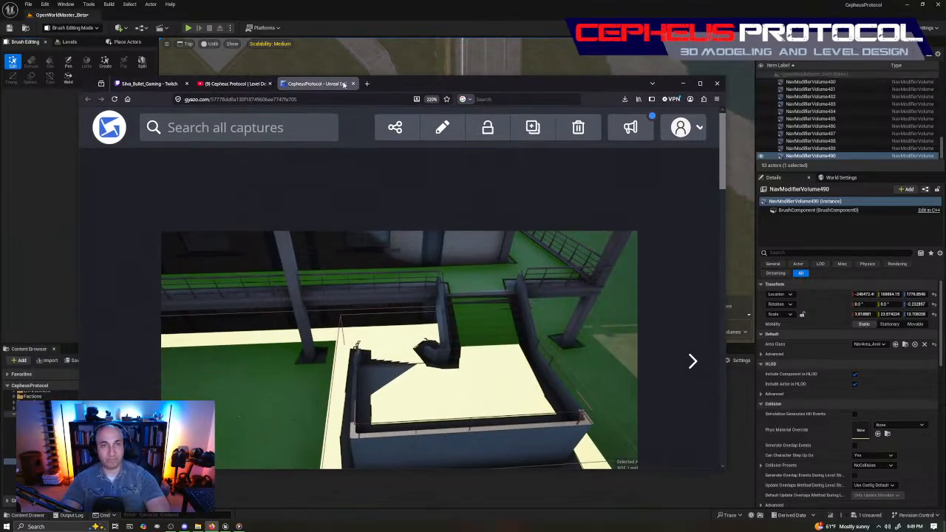
left_click_drag(386, 82, 0, 118)
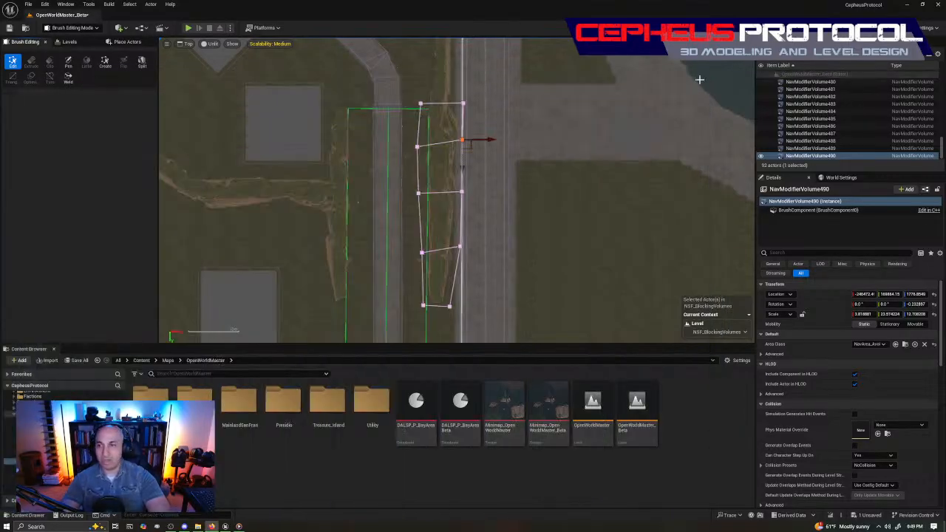
- Compare the area class, collision and brush settings of NavModifierVolume484 and NavModifierVolume490
left_click(810, 111)
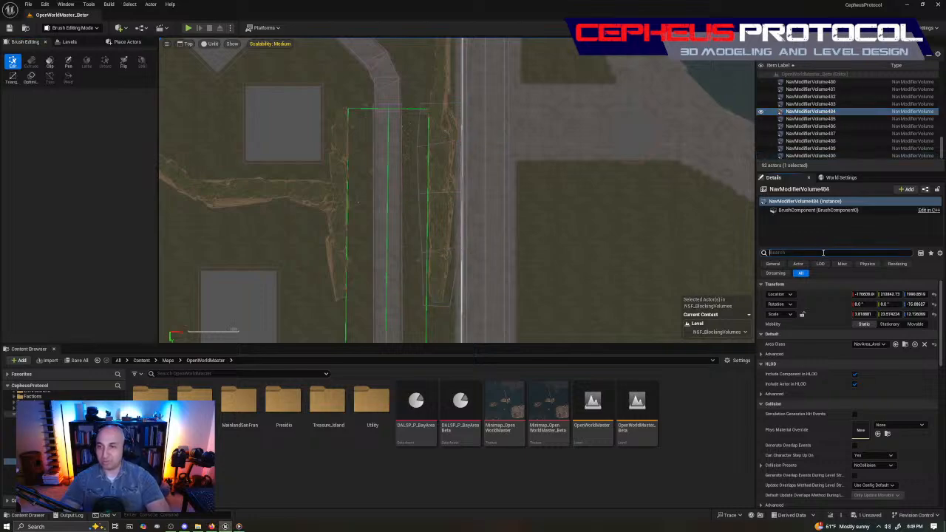
scroll(862, 370, "down", 2)
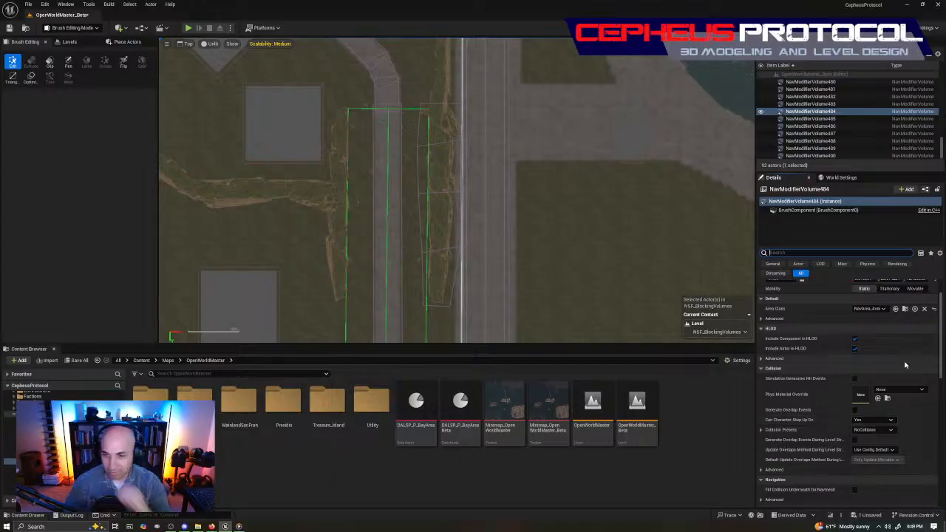
scroll(894, 355, "up", 2)
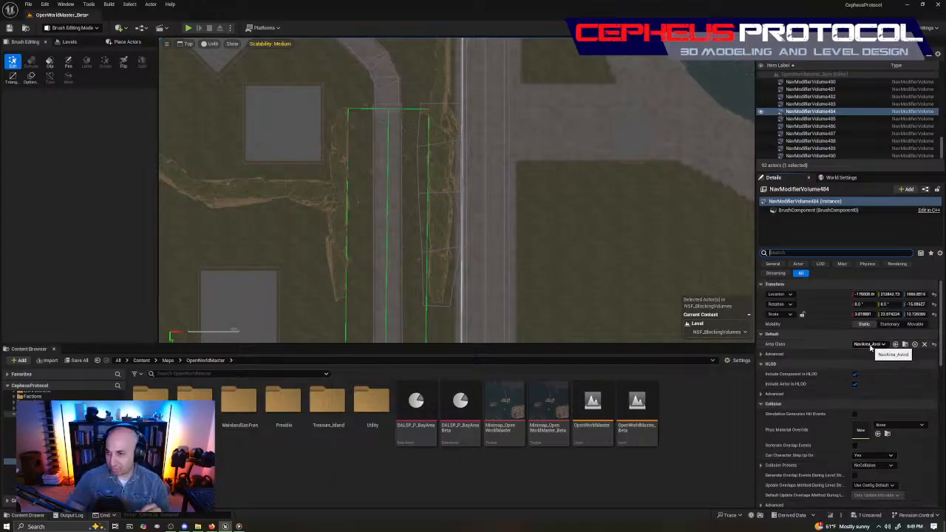
left_click(456, 194)
left_click(458, 194)
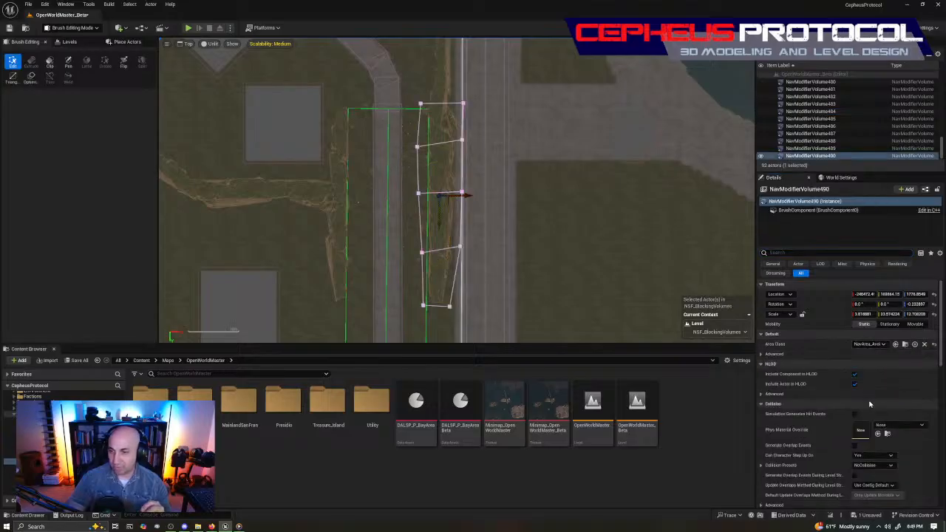
scroll(869, 404, "down", 5)
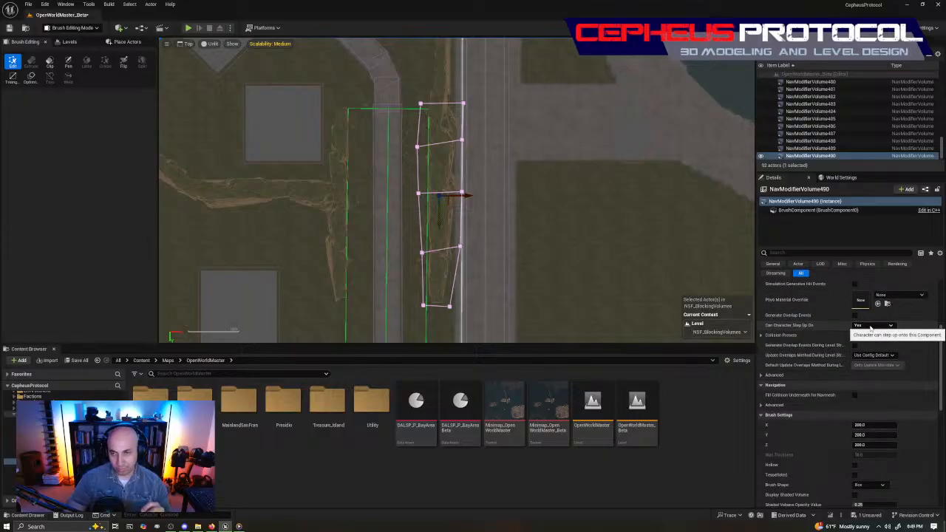
right_click_drag(560, 188, 619, 195)
right_click_drag(581, 143, 543, 155)
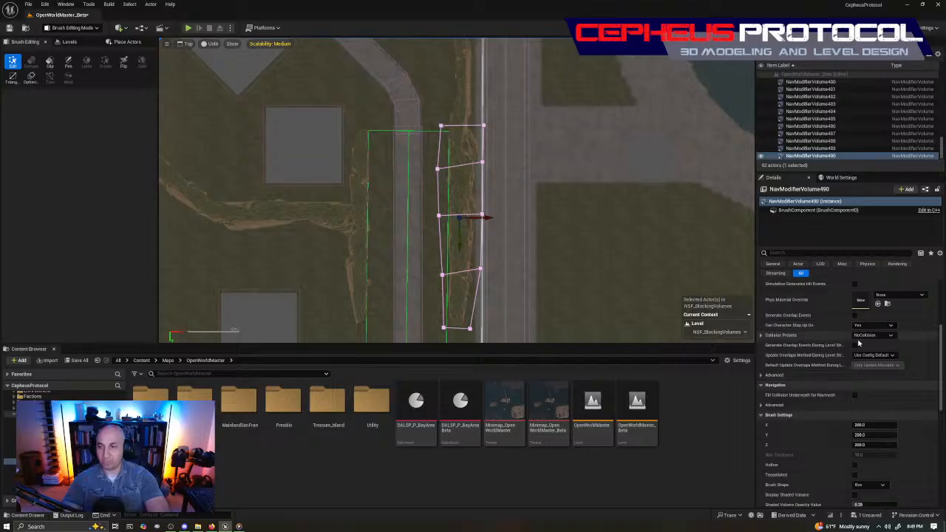
scroll(859, 342, "down", 10)
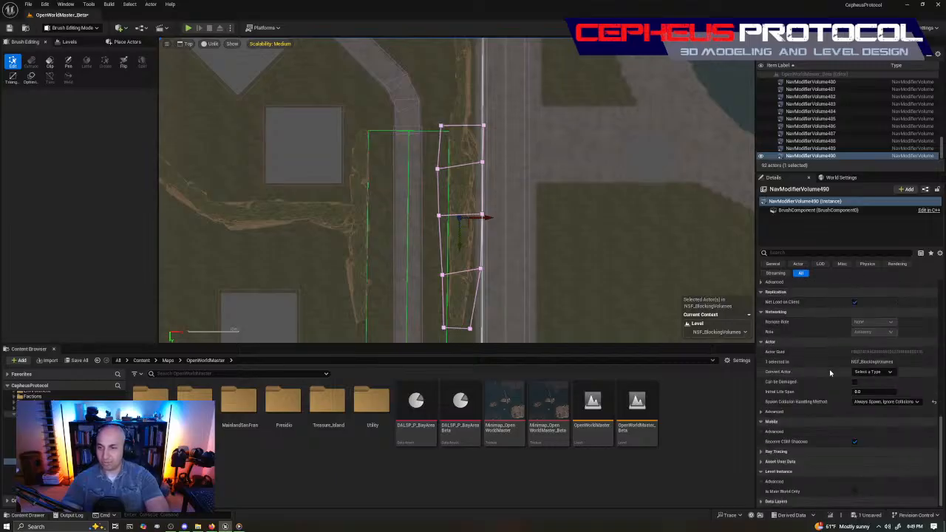
scroll(873, 391, "up", 6)
scroll(873, 391, "up", 4)
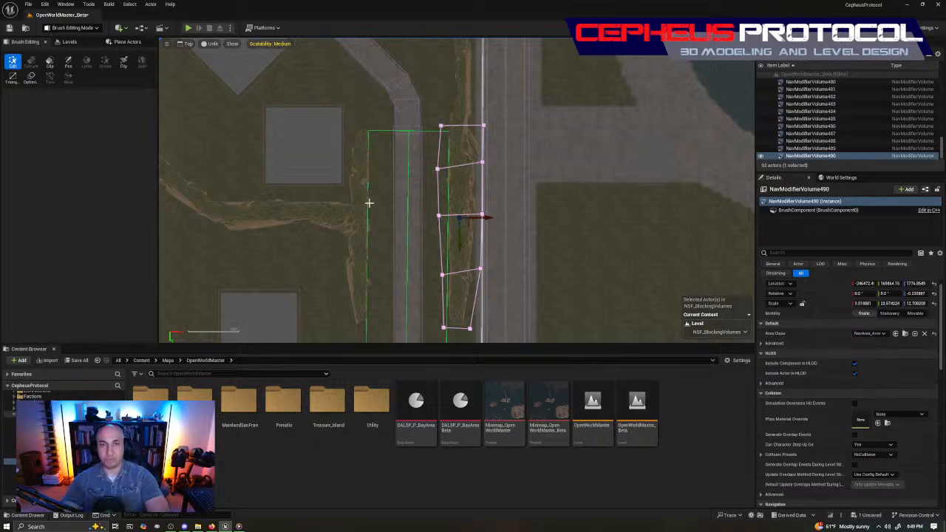
- Adjust the lower vertices on both sides of NavModifierVolume490 to fit the cliff beside the road edge
scroll(513, 215, "up", 6)
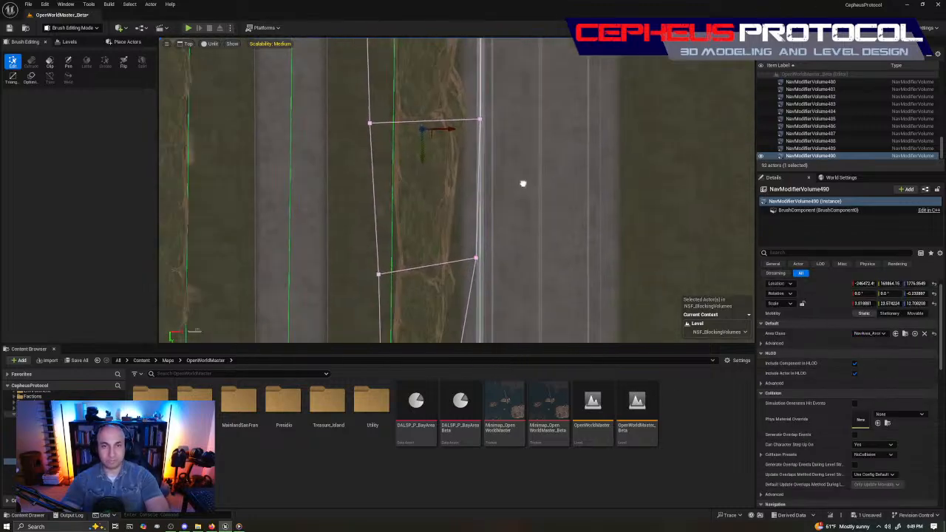
left_click_drag(458, 260, 523, 208)
right_click_drag(531, 236, 553, 97)
scroll(548, 114, "down", 2)
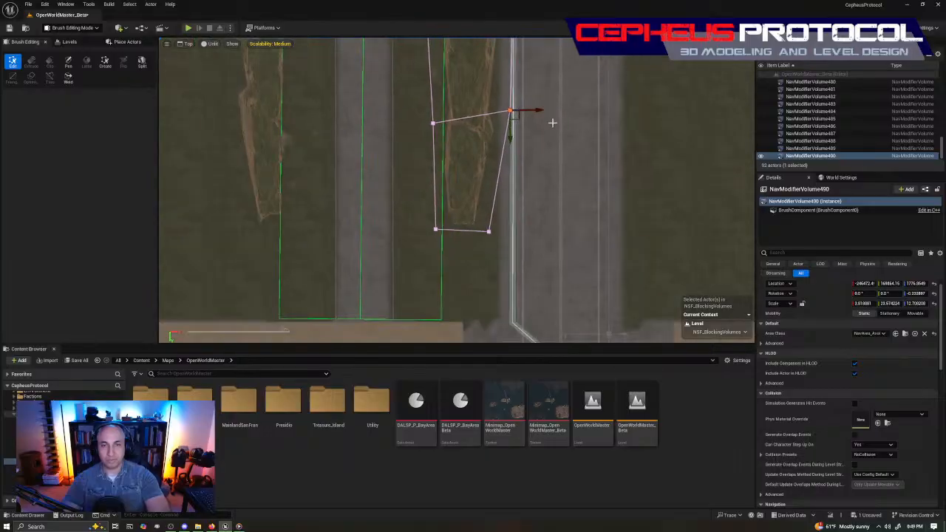
right_click_drag(522, 131, 501, 210)
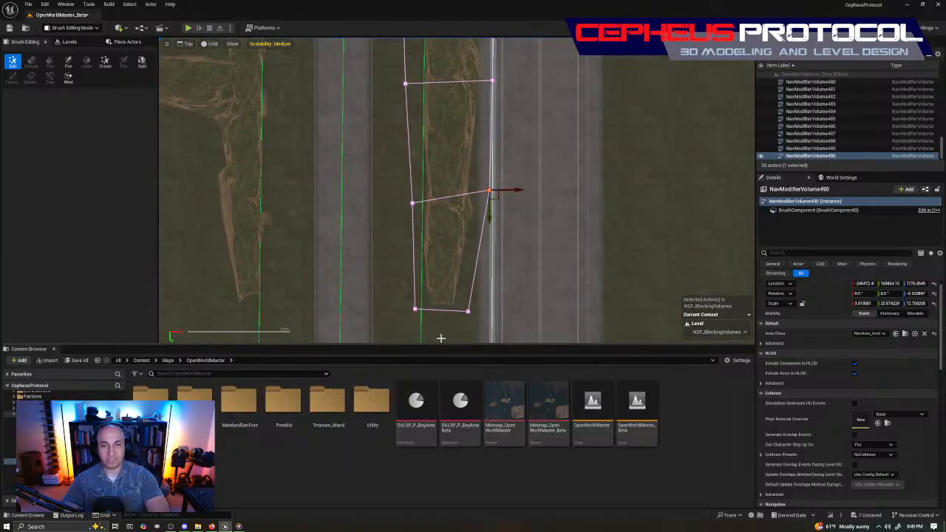
right_click_drag(474, 286, 477, 230)
mouse_move(453, 243)
left_mouse_down()
mouse_move(497, 269)
mouse_move(430, 267)
left_mouse_up()
left_click(416, 254)
right_click_drag(447, 154, 463, 213)
left_click(430, 204)
mouse_move(439, 216)
left_mouse_down()
mouse_move(431, 192)
mouse_move(439, 215)
left_mouse_up()
- Pull the middle and upper vertices of NavModifierVolume490 in against the cliff, keeping its outer side off the road
mouse_move(500, 171)
left_mouse_down()
mouse_move(532, 219)
mouse_move(510, 211)
left_mouse_up()
right_click_drag(507, 145, 507, 239)
mouse_move(391, 143)
left_mouse_down()
mouse_move(450, 211)
mouse_move(442, 188)
left_mouse_up()
left_click_drag(506, 220, 565, 122)
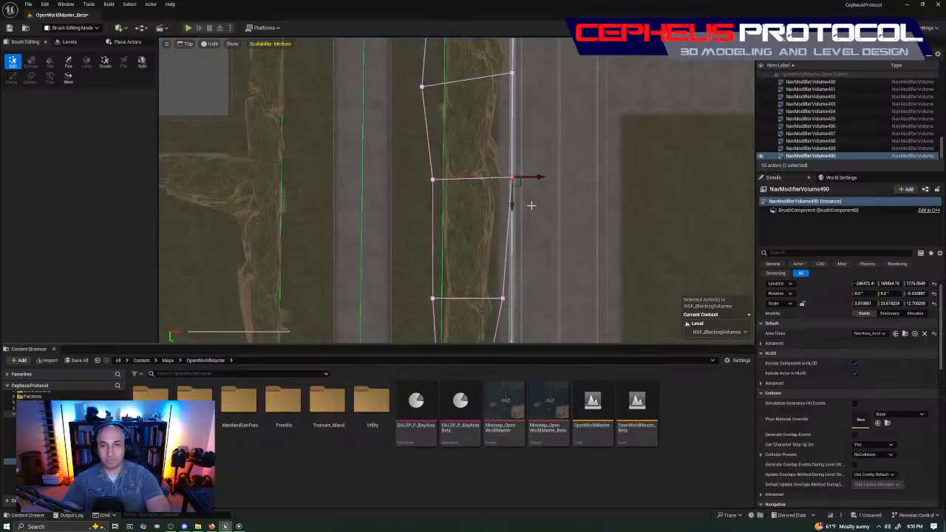
left_click_drag(520, 184, 513, 186)
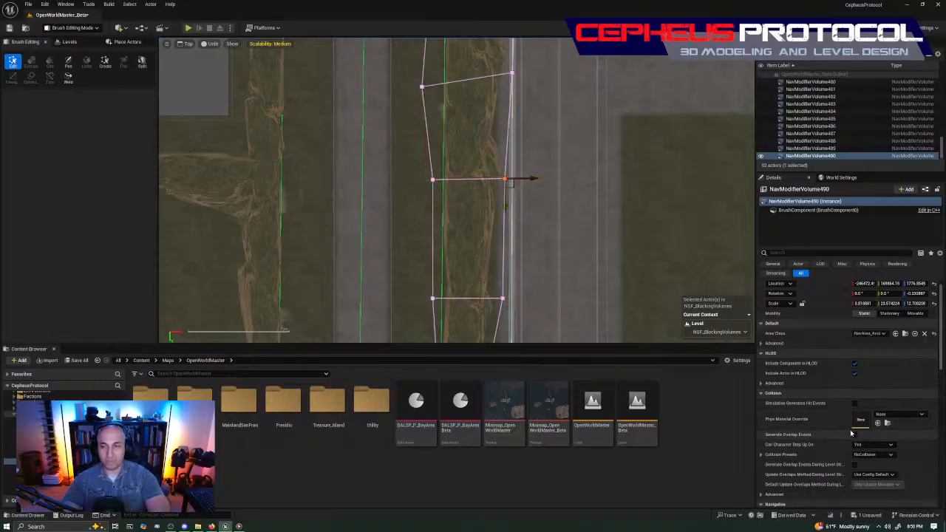
right_click_drag(588, 164, 560, 340)
left_click(396, 264)
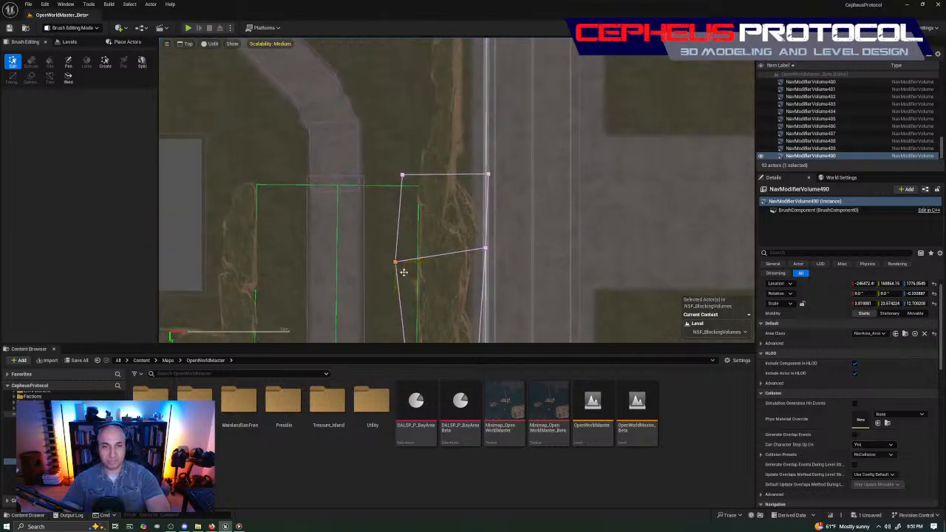
left_click_drag(404, 273, 570, 218)
left_click_drag(495, 255, 493, 264)
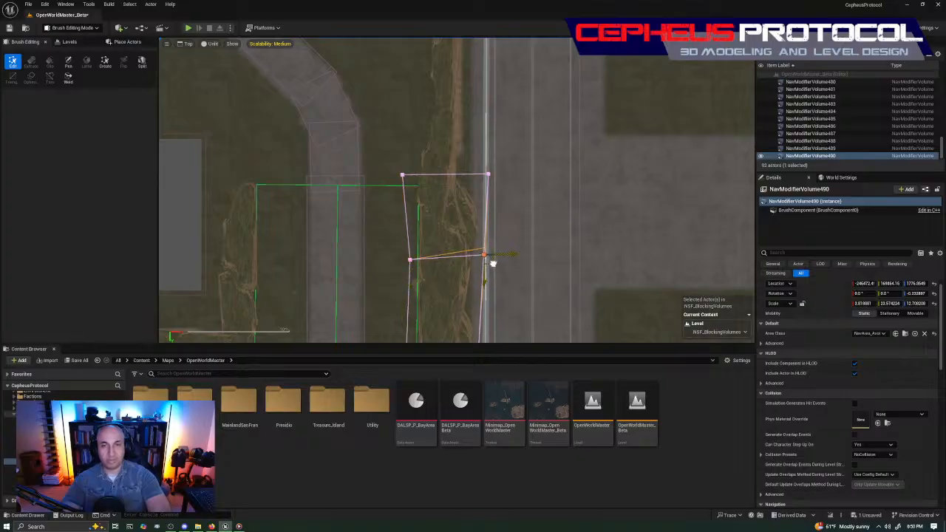
- Reselect NavModifierVolume490 and move its northern end vertices closer to the cliff
left_click(442, 222)
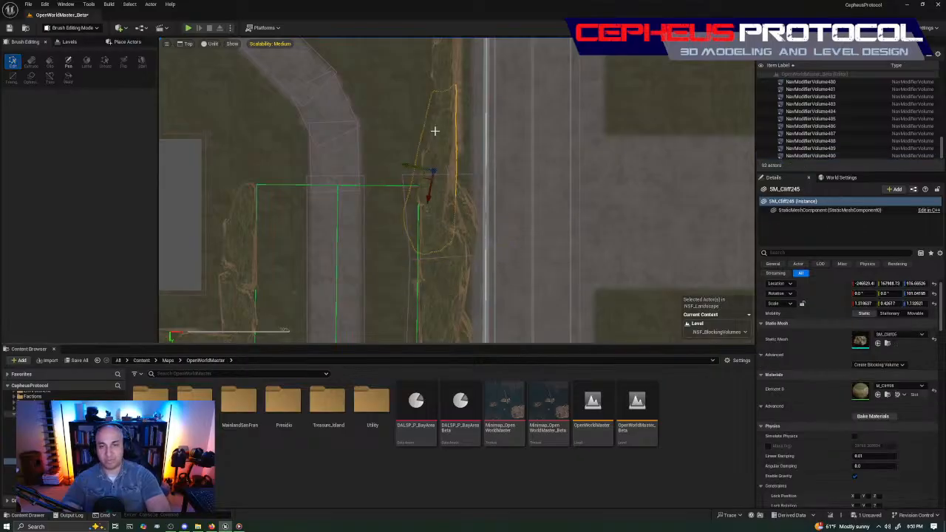
left_click(462, 260)
left_click_drag(374, 206, 412, 145)
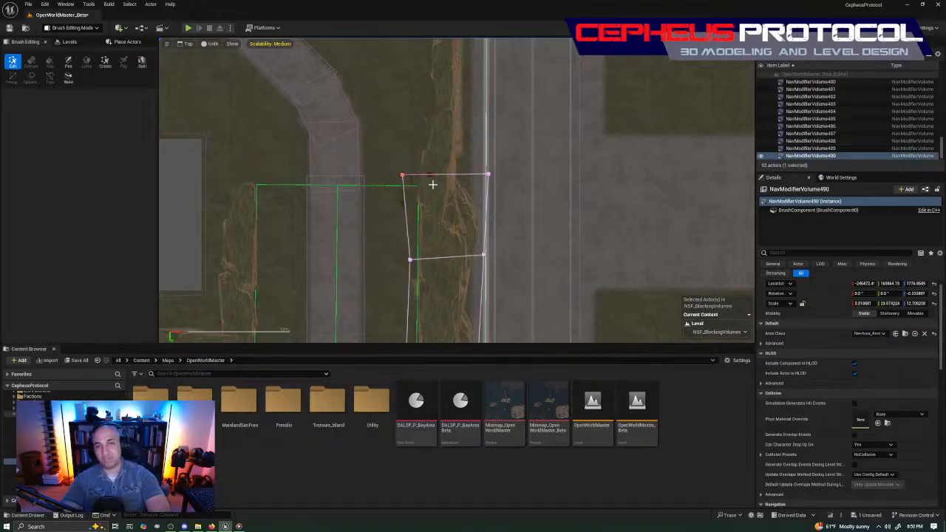
left_click_drag(409, 185, 538, 119)
left_click_drag(496, 182, 488, 180)
scroll(593, 268, "down", 1)
right_click_drag(595, 329, 600, 180)
scroll(601, 180, "down", 1)
right_click_drag(504, 267, 505, 201)
right_click_drag(508, 137, 488, 259)
- Return to Selection mode and duplicate NavModifierVolume490 onto the cliff on the west side of the ramp road
key("shift+1")
left_click(490, 157)
right_click_drag(493, 229, 614, 66)
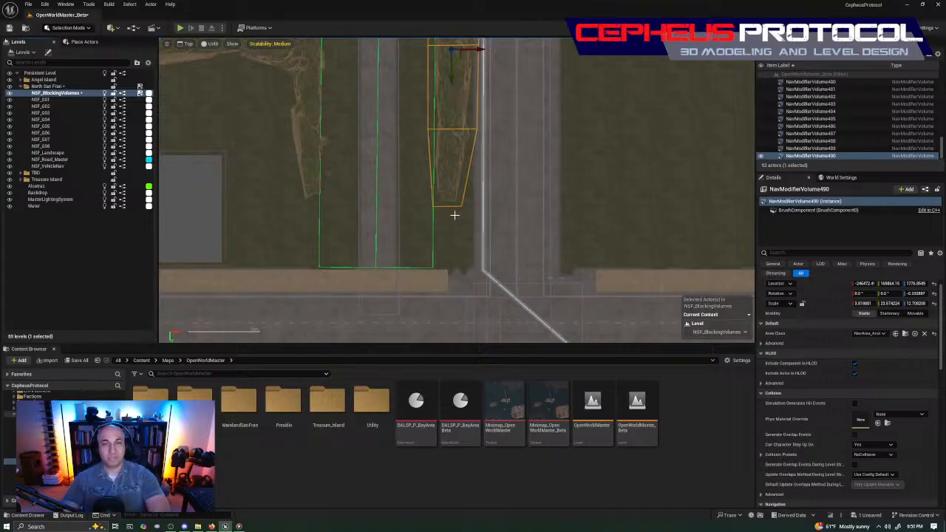
right_click_drag(567, 114, 559, 318)
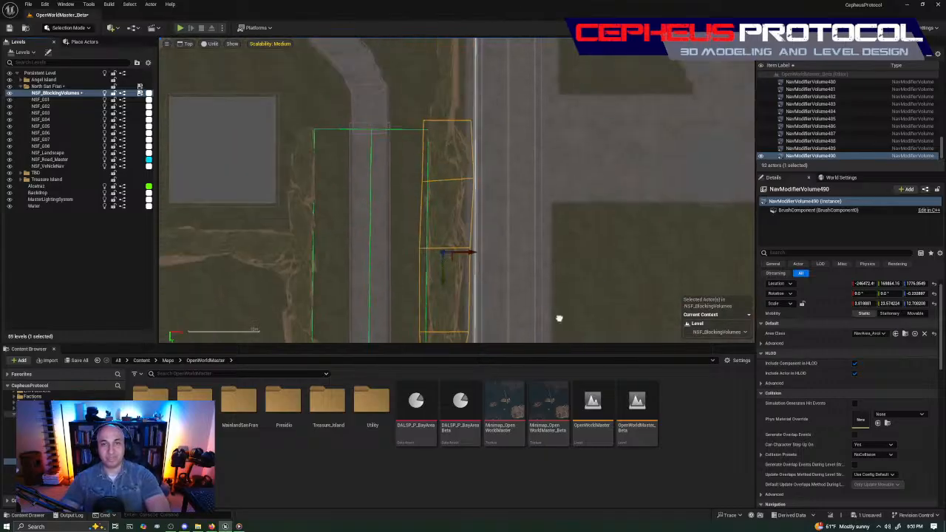
right_click_drag(564, 204, 554, 122)
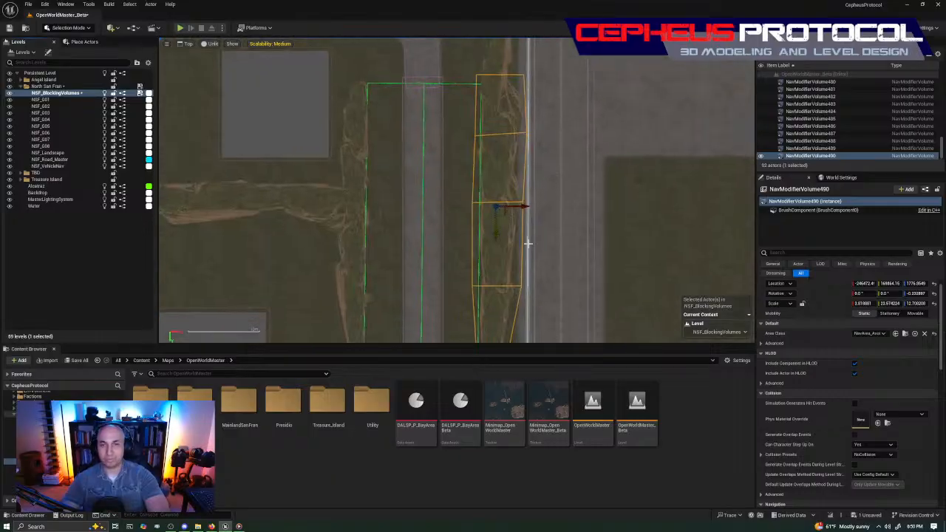
right_click_drag(534, 232, 528, 158)
left_click(508, 182)
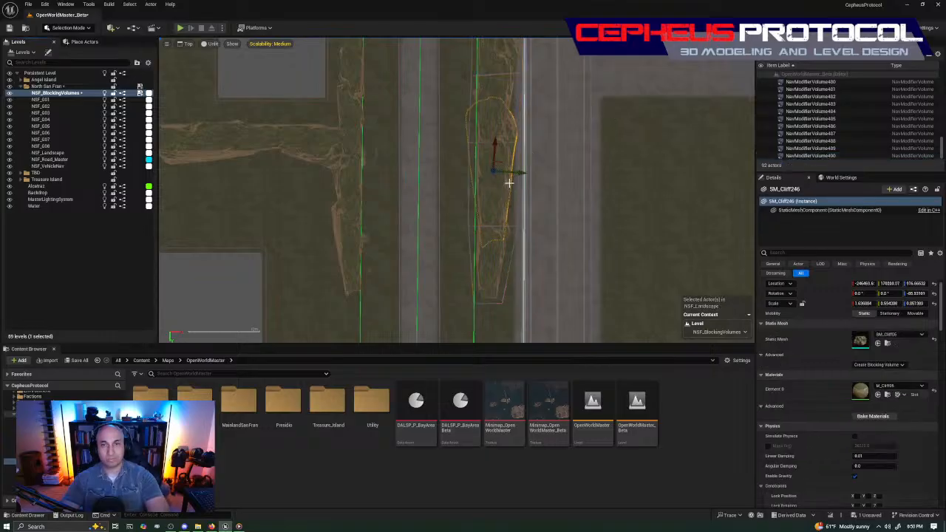
right_click_drag(533, 204, 617, 187)
left_click(580, 137)
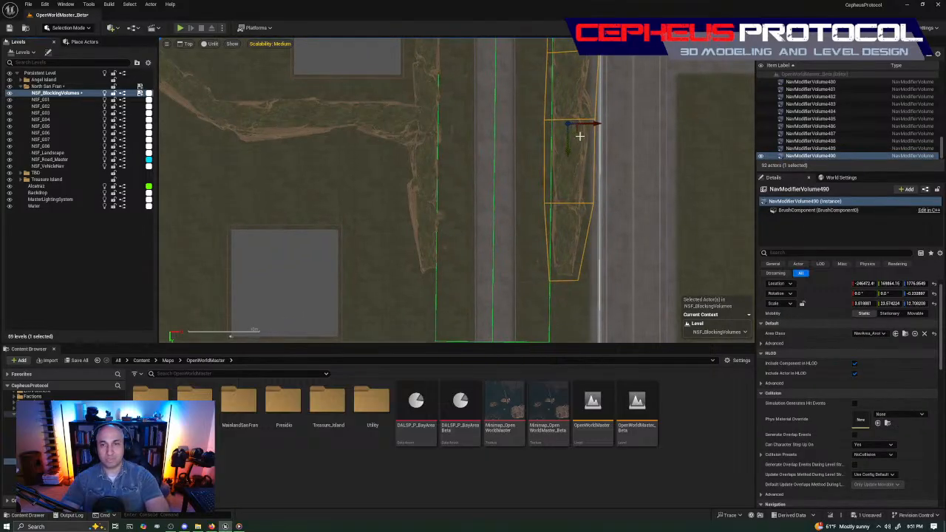
left_click_drag(578, 131, 477, 141, "alt")
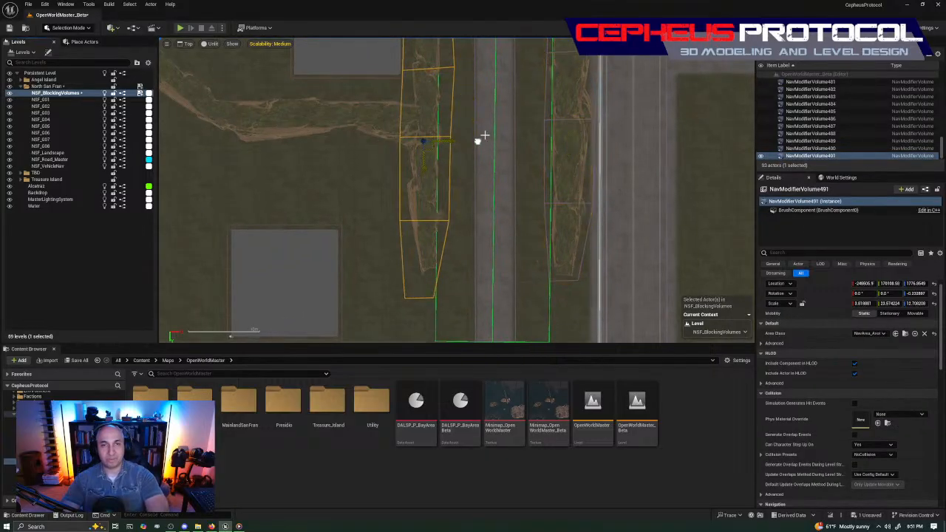
right_click_drag(477, 141, 507, 242)
left_click_drag(446, 265, 448, 244)
right_click_drag(483, 221, 479, 189)
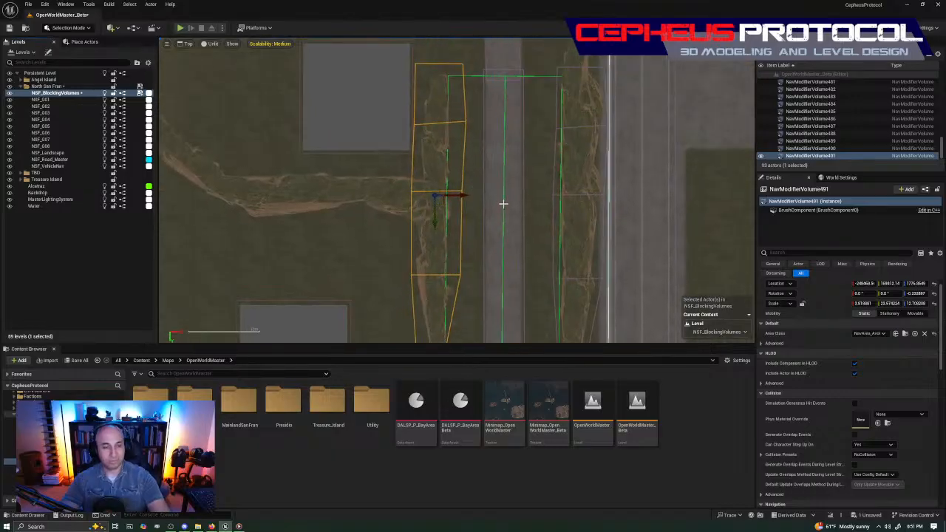
- Enter Brush Editing mode and pull the eastern vertices of NavModifierVolume491 in toward the cliff along the ramp road
key("shift+7")
right_click_drag(459, 233, 466, 150)
left_click_drag(442, 279, 483, 245)
left_click_drag(463, 279, 468, 283)
left_click_drag(448, 219, 509, 167)
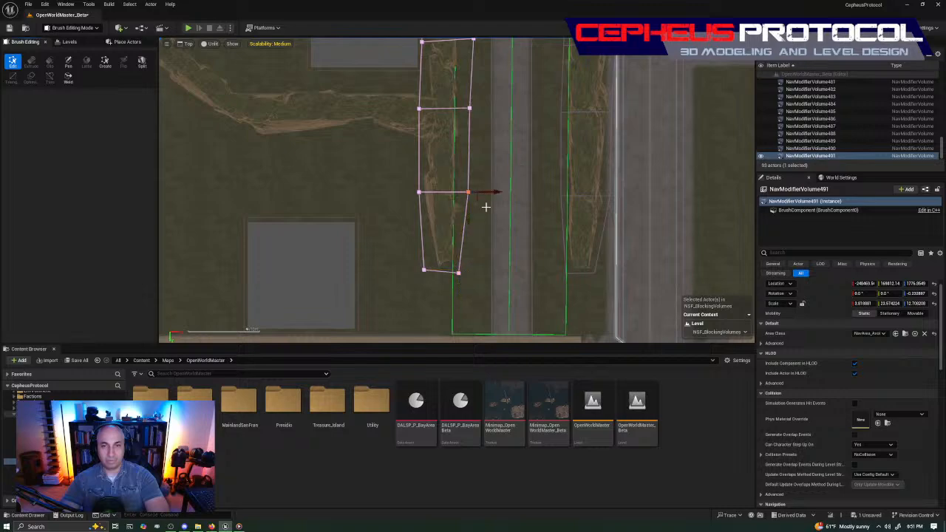
left_click_drag(477, 200, 470, 200)
left_click_drag(464, 131, 515, 75)
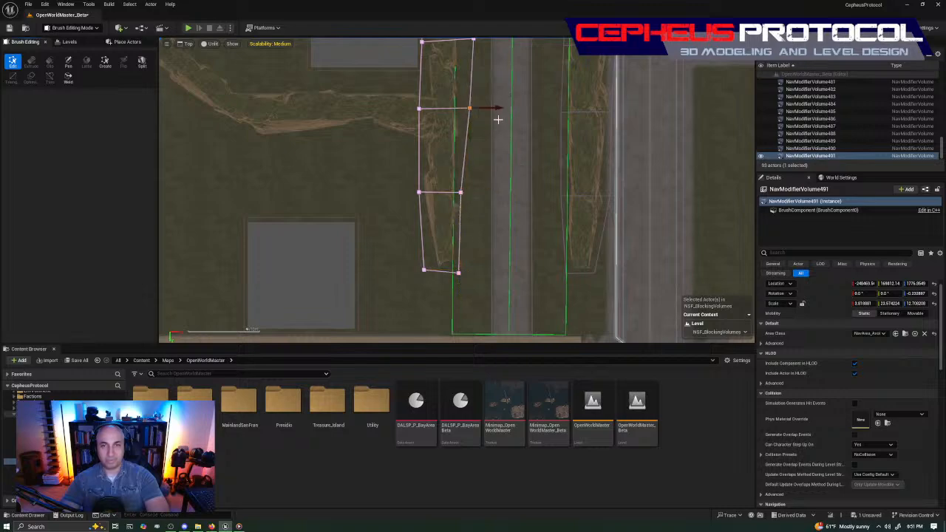
right_click_drag(491, 120, 495, 229)
left_click_drag(481, 227, 476, 225)
left_click_drag(463, 180, 517, 114)
mouse_move(487, 157)
left_mouse_down()
mouse_move(455, 122)
mouse_move(478, 100)
left_mouse_up()
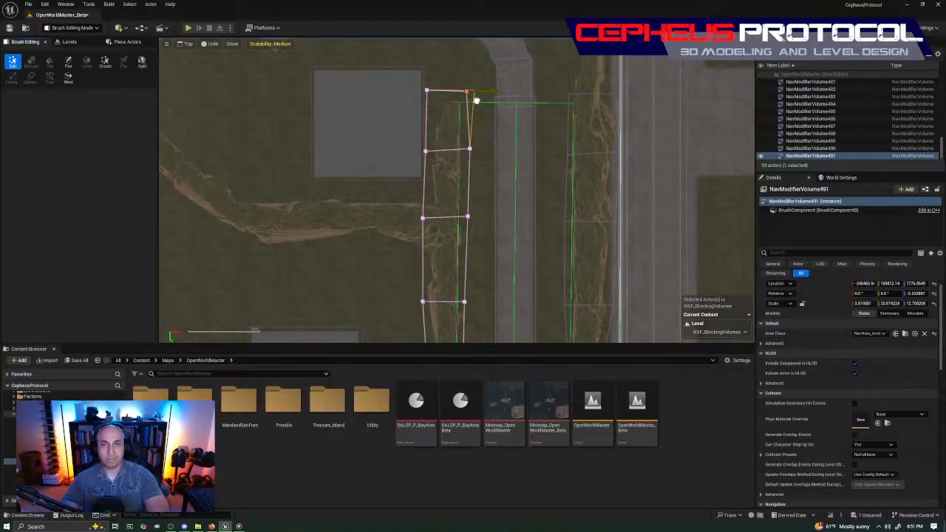
- Shift the western and southern end vertices of NavModifierVolume491 to follow the cliff outline
left_click_drag(420, 117, 450, 64)
left_click_drag(435, 99, 445, 99)
mouse_move(415, 167)
left_mouse_down()
mouse_move(448, 123)
mouse_move(419, 132)
mouse_move(438, 160)
left_mouse_up()
left_click_drag(403, 188, 438, 226)
right_click_drag(436, 258, 457, 133)
left_click_drag(424, 199, 448, 172)
left_click_drag(456, 253, 467, 269)
- Select NavModifierVolume490 in Selection mode and duplicate it northward along the cliff beside the main road
right_click_drag(540, 90, 466, 211)
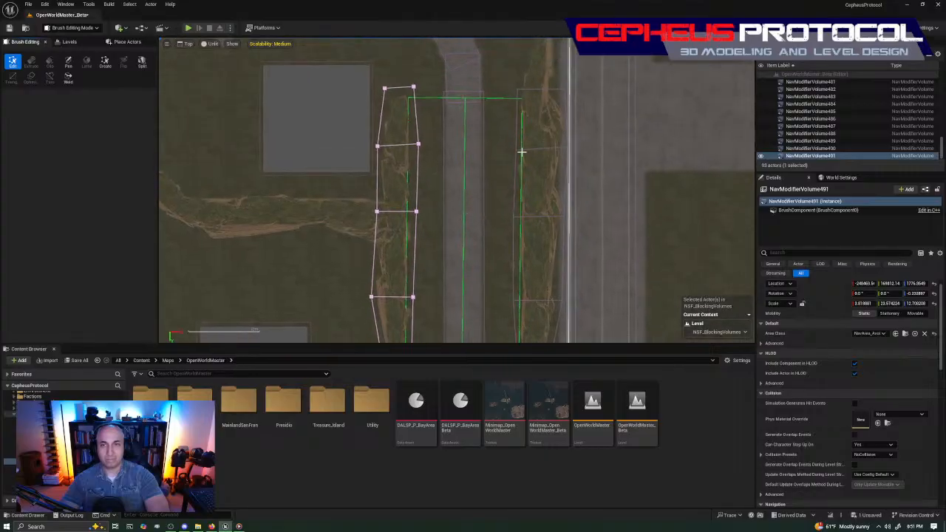
left_click(513, 120)
left_click(516, 121)
mouse_move(553, 186)
right_mouse_down()
mouse_move(499, 103)
mouse_move(494, 226)
right_mouse_up()
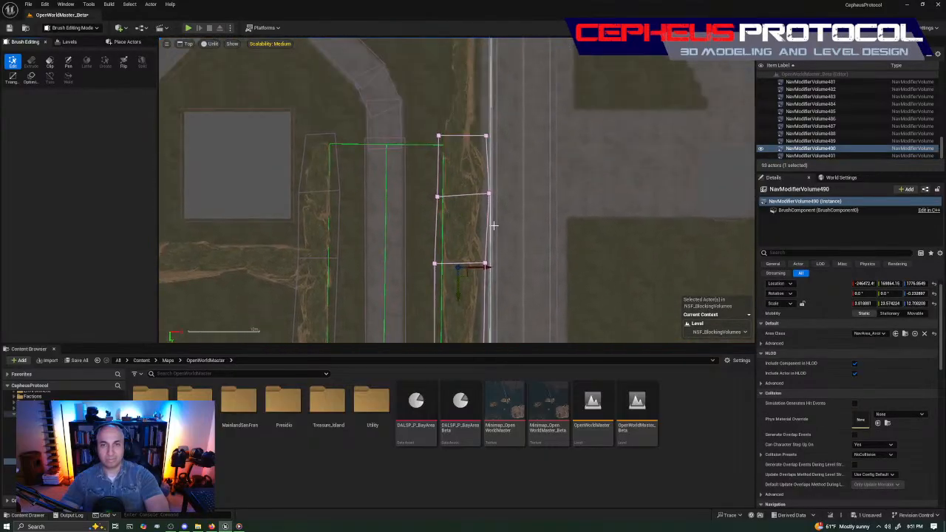
key("shift+1")
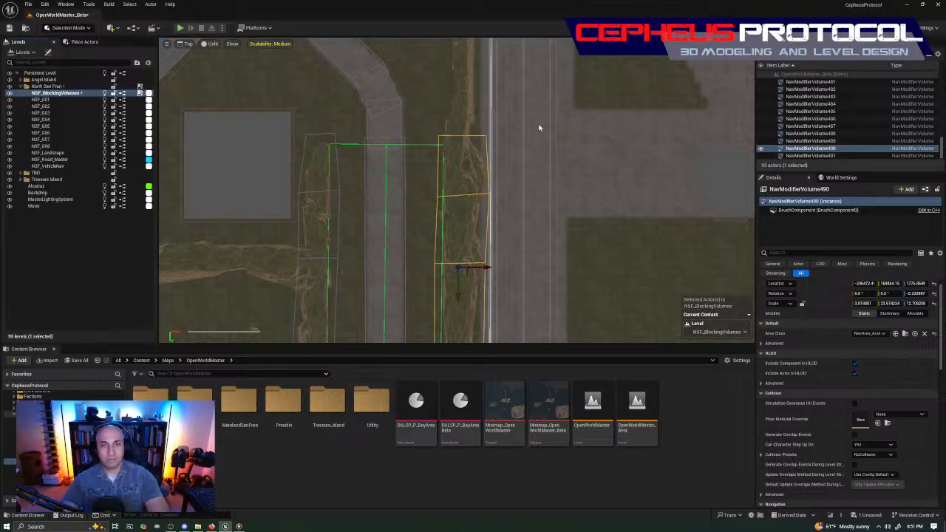
left_click(539, 127)
left_click(440, 191)
right_click_drag(514, 216, 533, 55)
right_click_drag(494, 95, 483, 204)
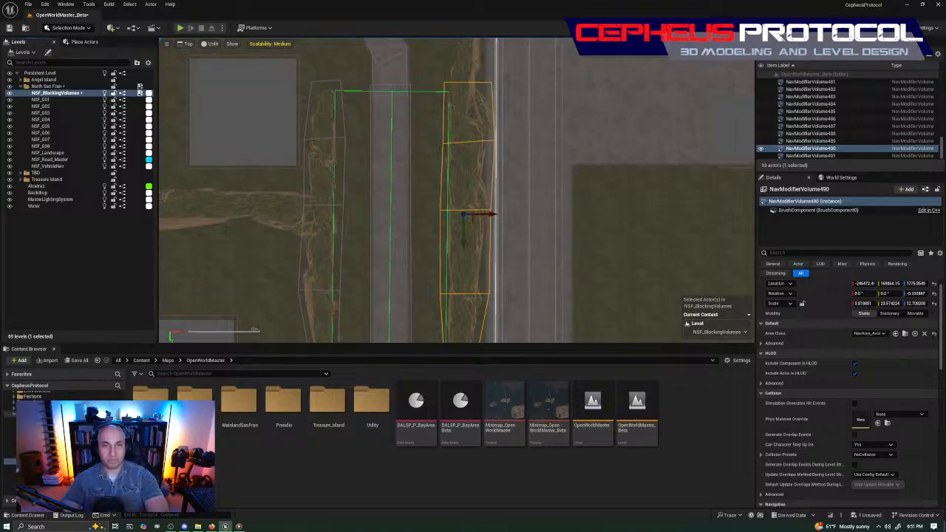
right_click_drag(418, 241, 424, 118)
right_click_drag(509, 209, 493, 232)
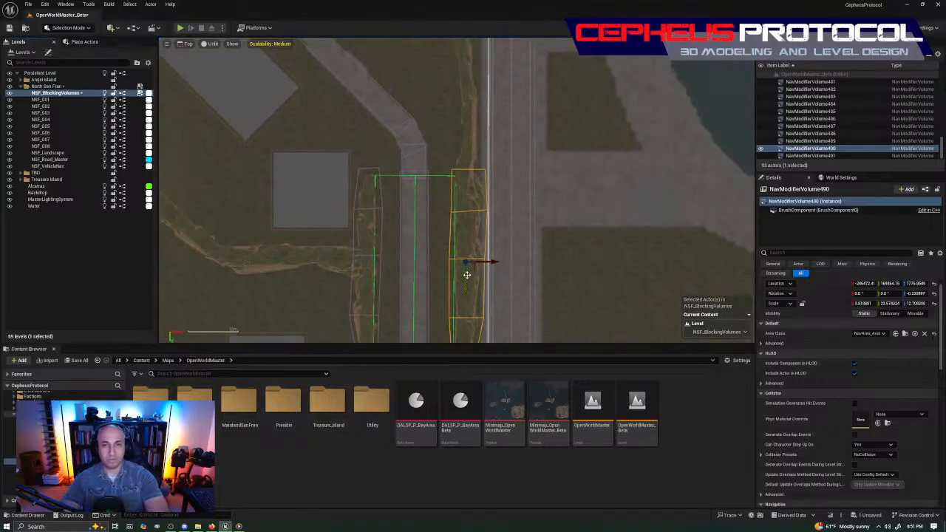
left_click_drag(486, 169, 481, 112, "ctrl+alt")
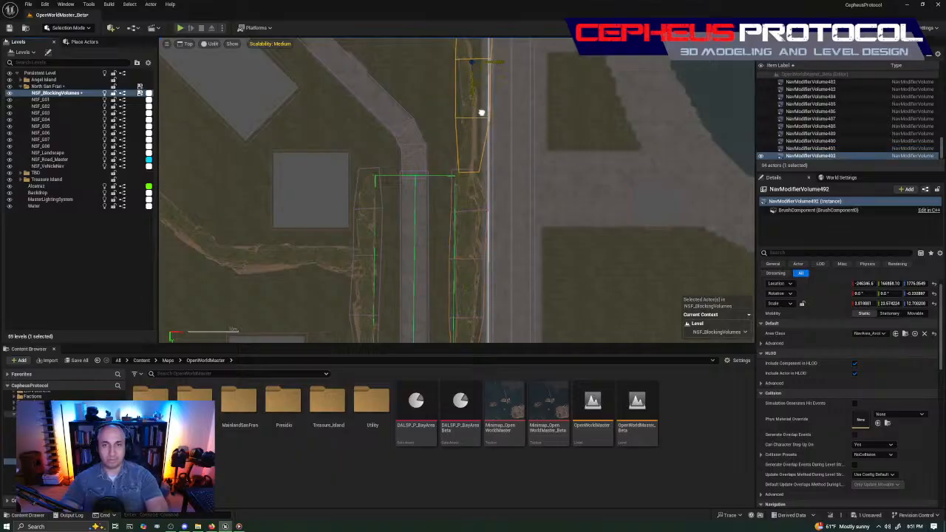
right_click_drag(514, 127, 471, 174)
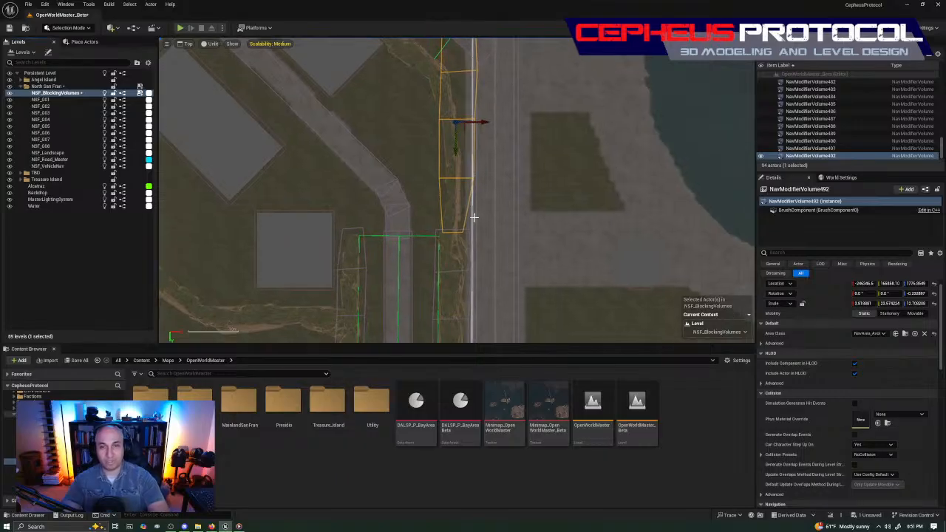
- Enter Brush Editing mode and reshape the southern end of NavModifierVolume492 around the cliff beside the main road
key("shift+7")
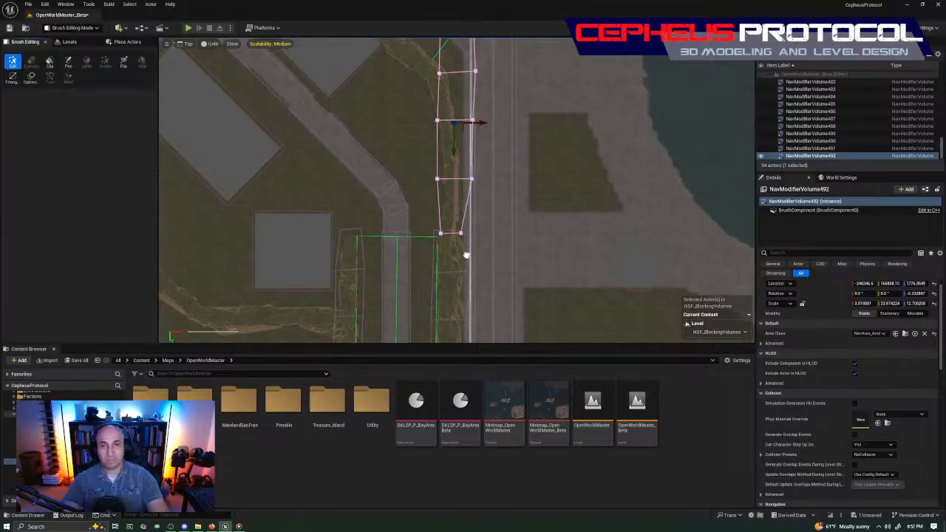
scroll(464, 252, "up", 6)
mouse_move(384, 161)
left_mouse_down()
mouse_move(453, 233)
mouse_move(420, 204)
mouse_move(510, 156)
left_mouse_up()
mouse_move(476, 208)
left_mouse_down()
mouse_move(497, 209)
mouse_move(488, 208)
left_mouse_up()
right_click_drag(515, 125, 562, 287)
left_click_drag(432, 283, 527, 213)
right_click_drag(549, 274, 506, 171)
left_click_drag(479, 175, 543, 115)
left_click_drag(501, 145, 481, 147)
mouse_move(413, 164)
left_mouse_down()
mouse_move(427, 127)
mouse_move(425, 150)
left_mouse_up()
- Move the middle row of vertices on NavModifierVolume492 so the outer side clears the road edge
right_click_drag(469, 102, 461, 254)
left_click_drag(471, 195, 556, 114)
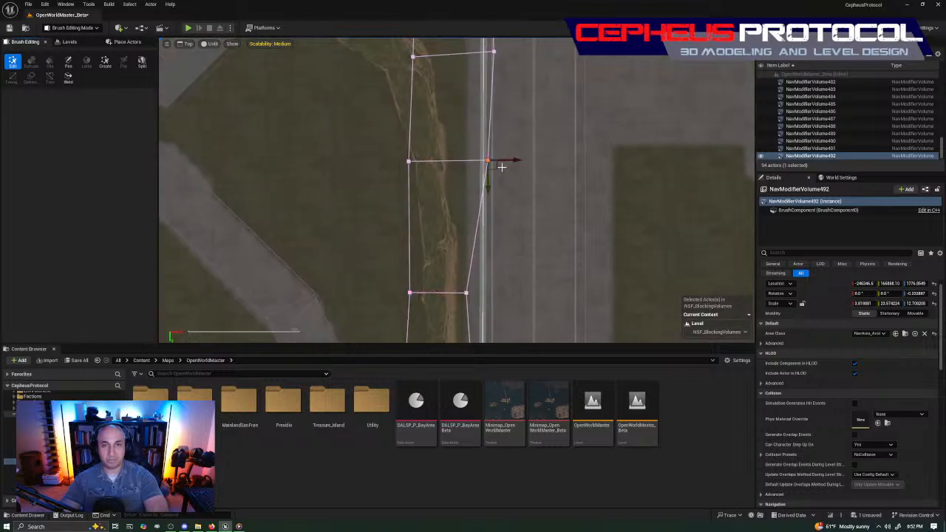
left_click_drag(497, 167, 465, 167)
left_click_drag(365, 204, 423, 128)
left_click_drag(416, 169, 409, 170)
- Bend the upper vertices of NavModifierVolume492 northwest to follow the cliff's curve away from the road
right_click_drag(441, 125, 471, 218)
left_click_drag(429, 164, 473, 116)
left_click_drag(454, 155, 422, 181)
left_click_drag(569, 127, 500, 189)
left_click_drag(534, 152, 480, 158)
right_click_drag(426, 130, 494, 202)
mouse_move(470, 161)
left_mouse_down()
mouse_move(526, 114)
mouse_move(462, 238)
left_mouse_up()
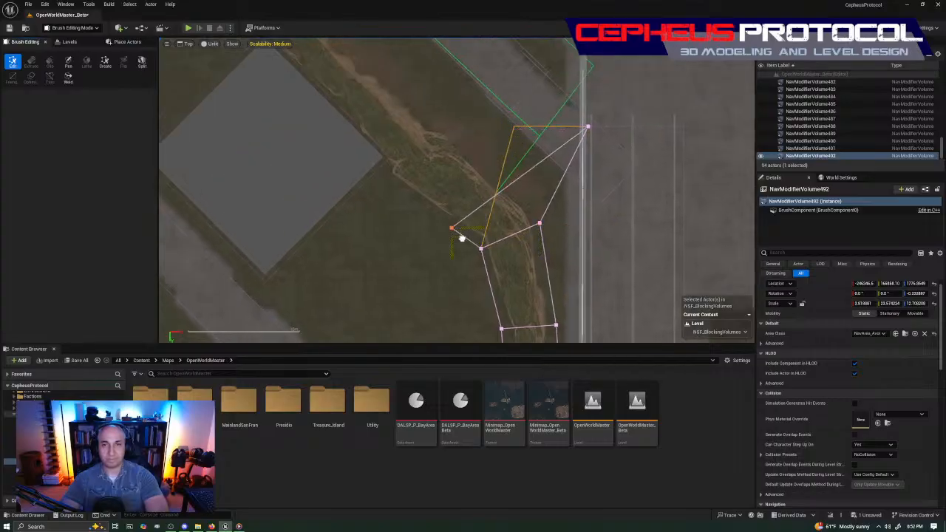
mouse_move(554, 126)
left_mouse_down()
mouse_move(608, 163)
mouse_move(509, 186)
left_mouse_up()
right_click_drag(550, 275, 510, 88)
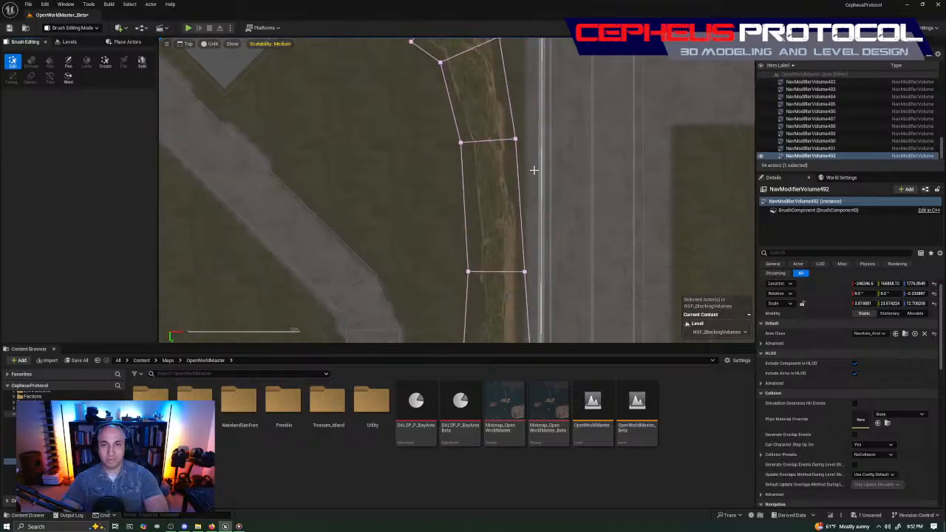
- Refine the upper and middle vertices of NavModifierVolume492 so its sections run evenly along the curving cliff
scroll(534, 170, "down", 5)
right_click_drag(543, 194, 509, 174)
scroll(501, 173, "up", 5)
left_click_drag(419, 161, 521, 186)
right_click_drag(510, 105, 516, 236)
left_click_drag(442, 195, 517, 223)
left_click_drag(453, 145, 494, 147)
left_click_drag(381, 197, 443, 178)
right_click_drag(577, 291, 587, 168)
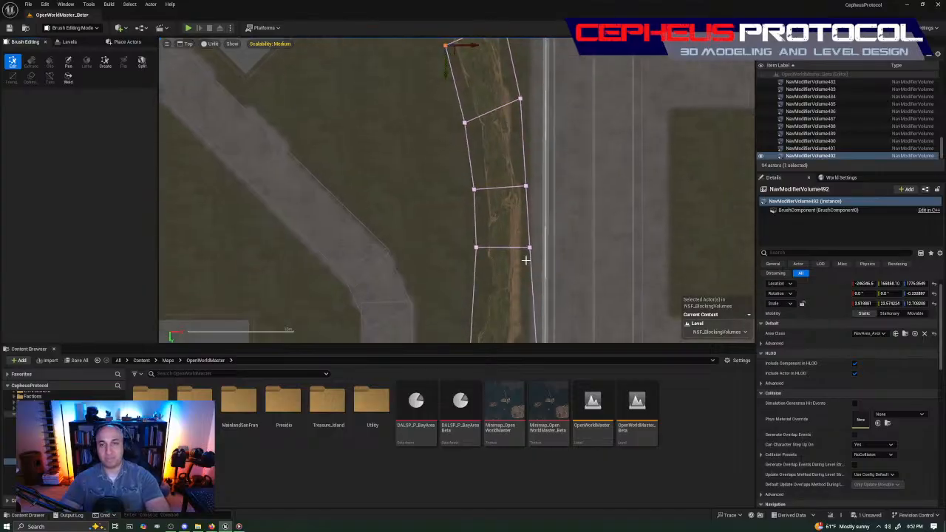
- Fine-tune the lower outer vertex of NavModifierVolume492 at the road edge and review the whole volume
right_click_drag(527, 260, 489, 197)
left_click_drag(505, 272, 561, 198)
left_click_drag(548, 233, 549, 230)
right_click_drag(556, 158, 549, 298)
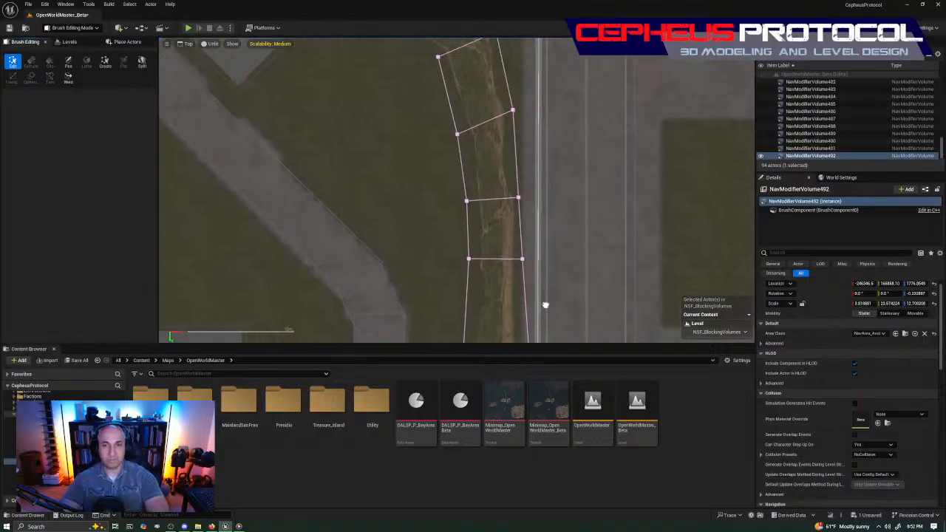
scroll(549, 297, "down", 3)
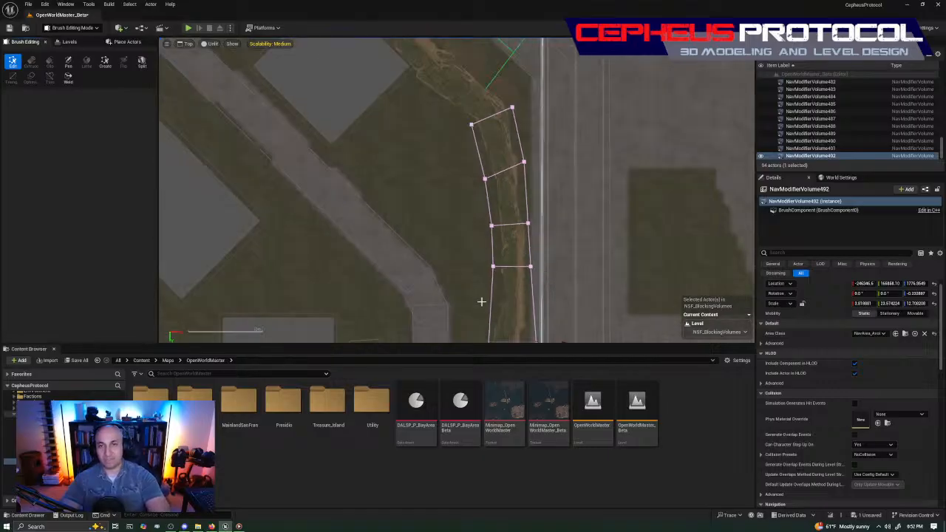
mouse_move(523, 317)
right_mouse_down()
mouse_move(538, 173)
mouse_move(629, 288)
right_mouse_up()
right_click_drag(688, 90, 487, 252)
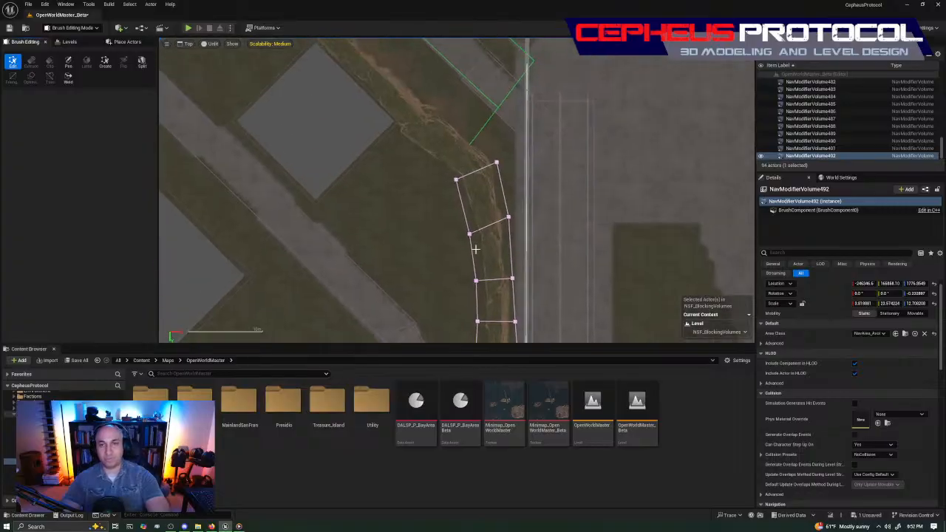
mouse_move(569, 238)
right_mouse_down()
mouse_move(587, 184)
mouse_move(573, 89)
right_mouse_up()
- Return to Selection mode, activate the Rotate tool on NavModifierVolume492 and display the navigation mesh
key("shift+1")
left_click(509, 127)
key("e")
key("p")
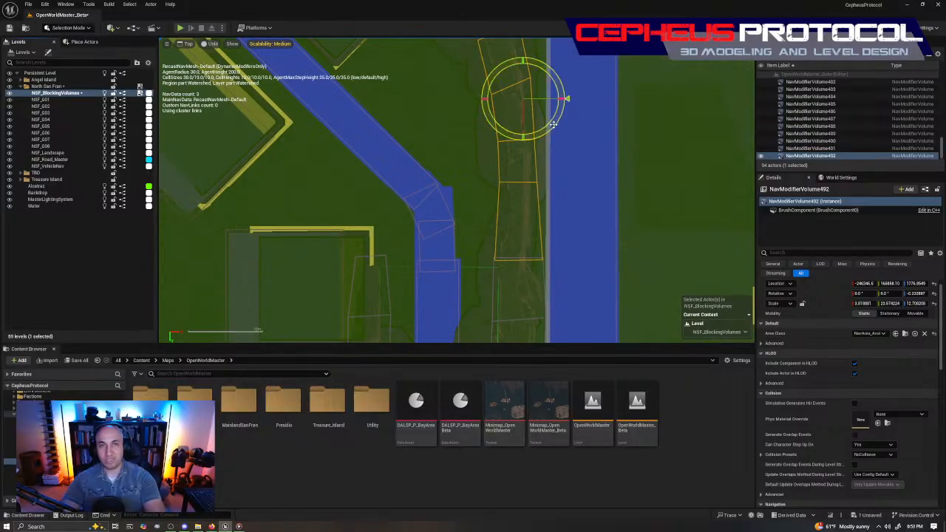
- Activate the Move tool and hide the navigation mesh to expose the cliff beyond NavModifierVolume492
right_click_drag(517, 231, 529, 147)
key("w")
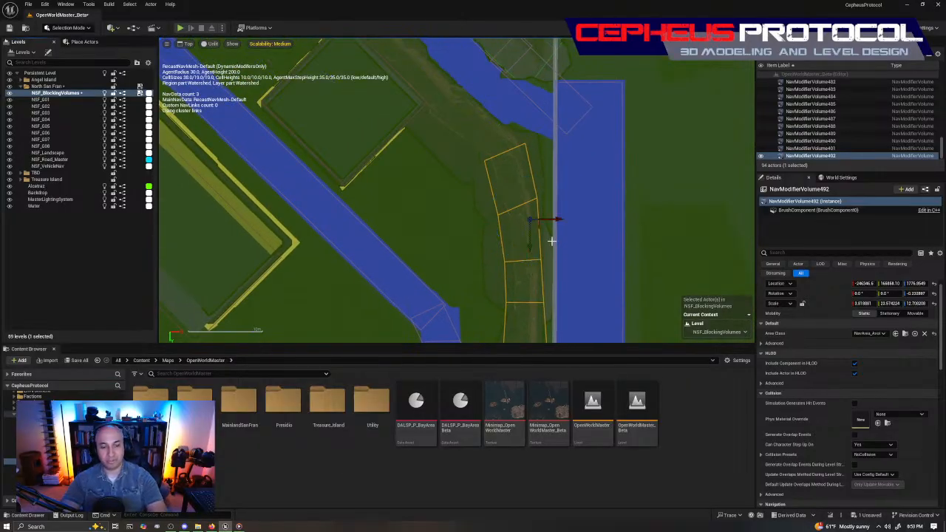
key("p")
right_click_drag(524, 169, 532, 204)
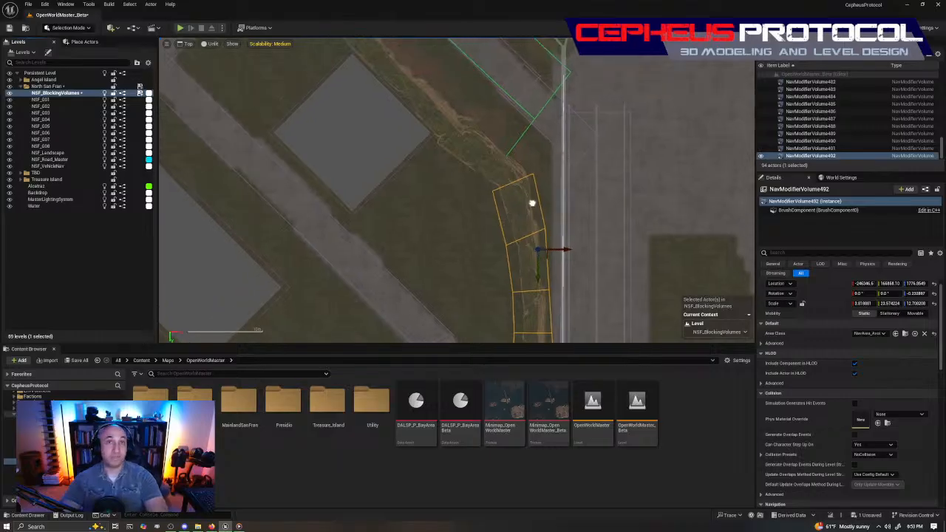
left_click(584, 127)
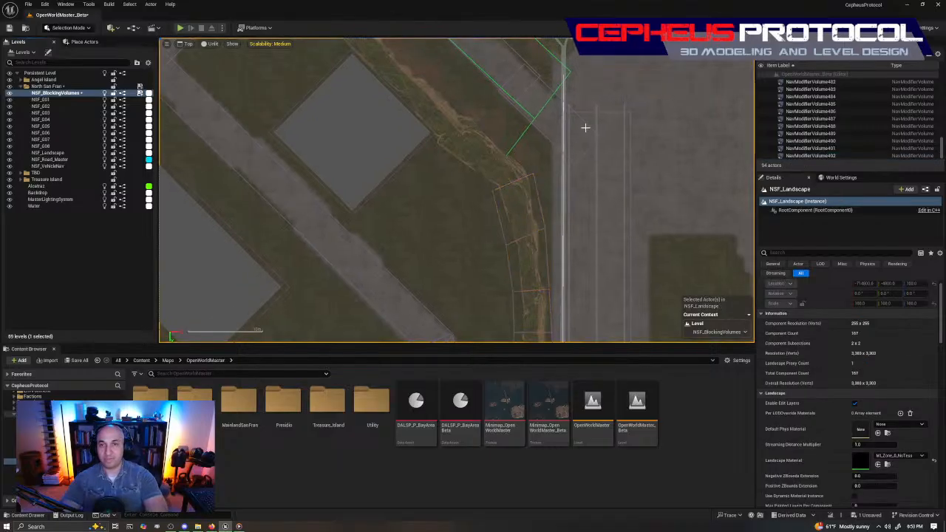
- Duplicate NavModifierVolume492 to the northwest and rotate the copy to about -44° to match the diagonal cliff
left_click(545, 227)
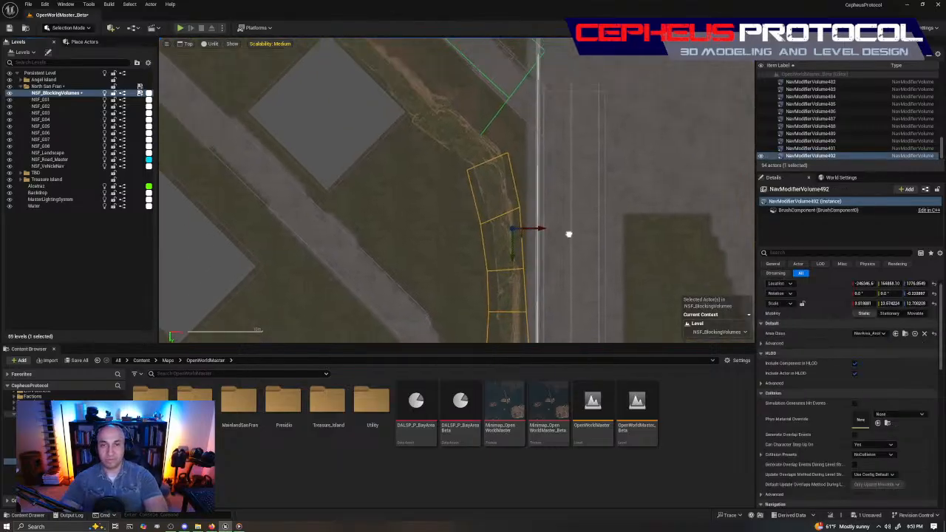
left_click_drag(550, 255, 443, 110, "alt")
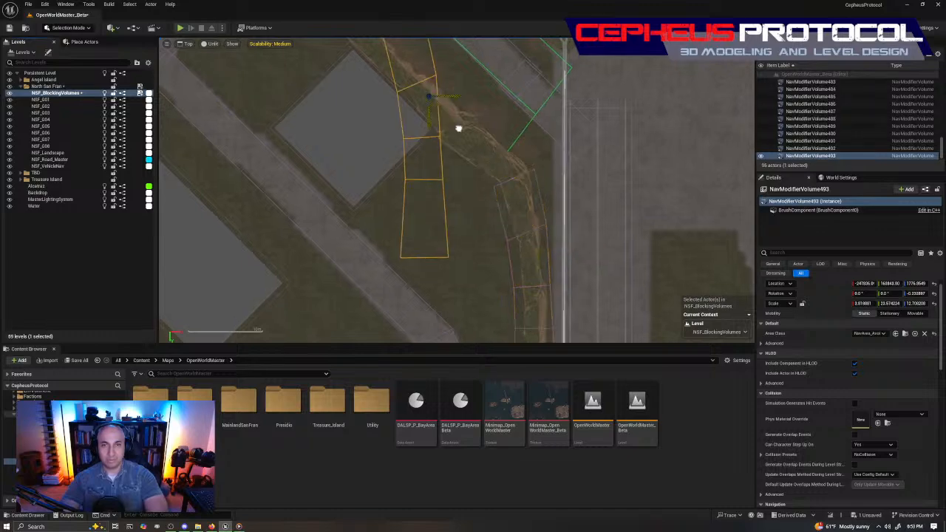
right_click_drag(458, 126, 459, 242)
key("e")
mouse_move(478, 213)
left_mouse_down()
mouse_move(453, 174)
mouse_move(467, 203)
left_mouse_up()
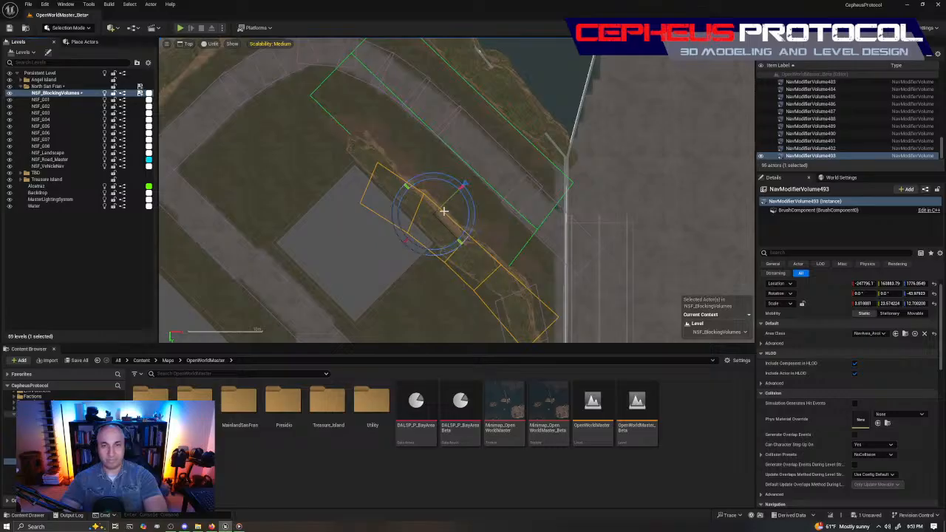
- Move NavModifierVolume493 northwest along the diagonal cliff so its lower end meets the top of NavModifierVolume492
key("w")
right_click_drag(481, 224, 481, 192)
left_click_drag(477, 191, 440, 140)
right_click_drag(522, 162, 441, 131)
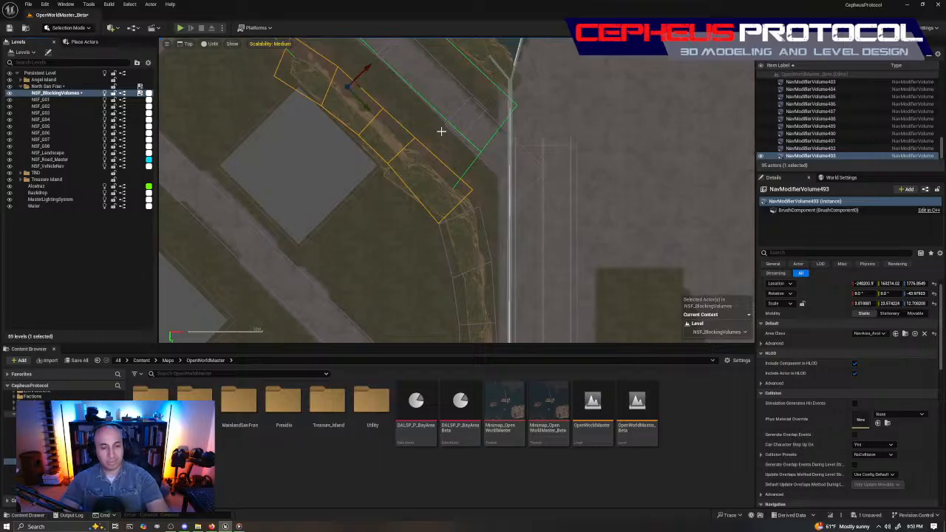
- Enter Brush Editing mode and pull the lower outer vertex of NavModifierVolume493 southeast onto the corner of NavModifierVolume492
key("shift+7")
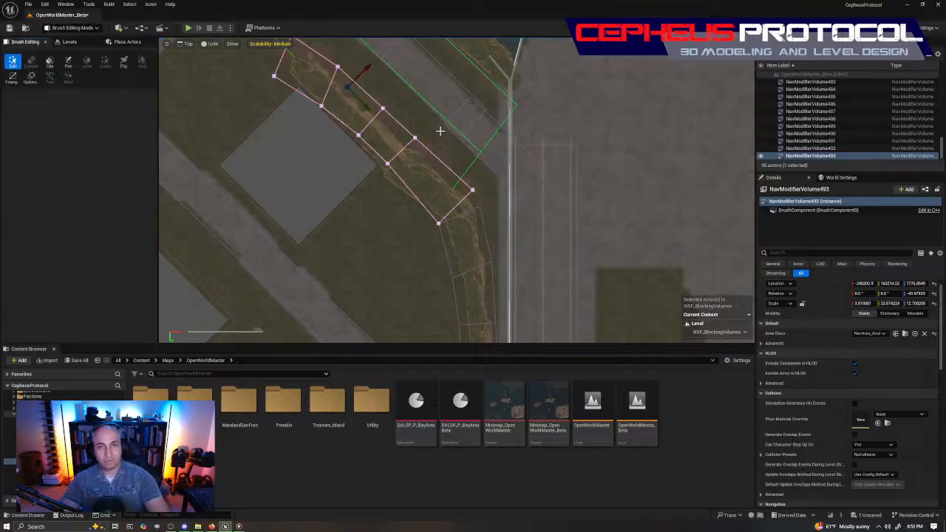
right_click_drag(451, 228, 442, 215)
scroll(450, 196, "up", 3)
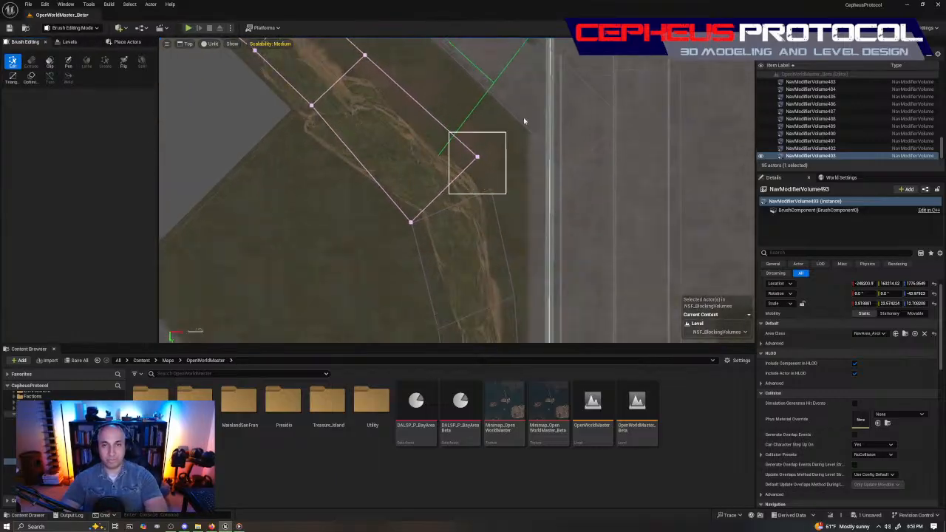
left_click(477, 157)
left_click_drag(487, 148, 503, 183)
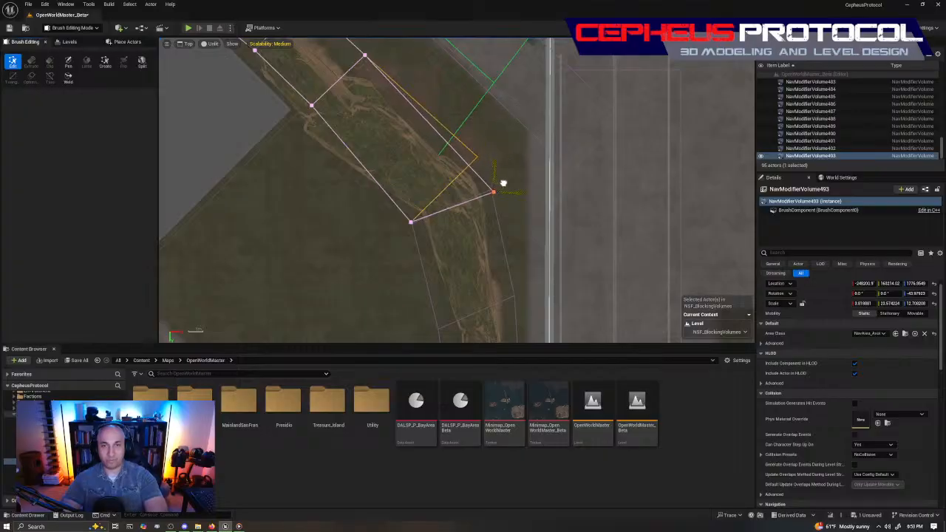
left_click(411, 221)
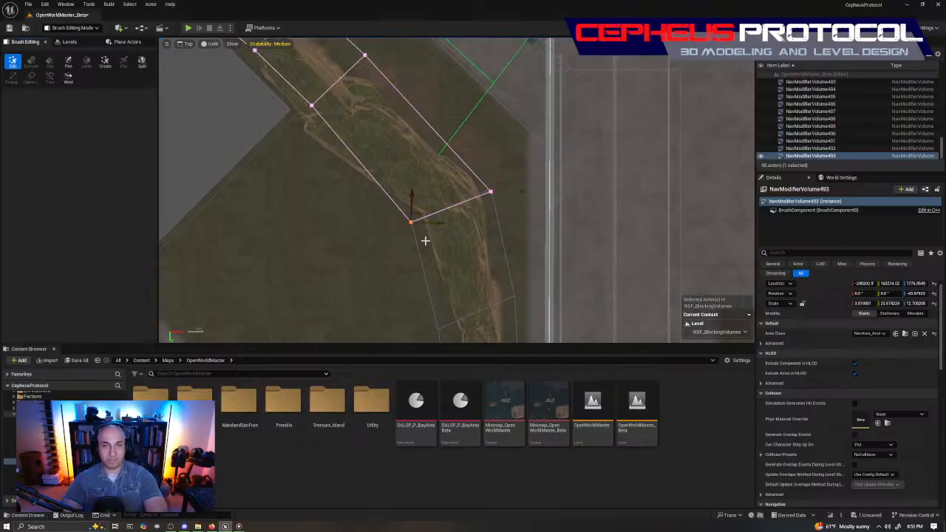
- Shift the second pair of vertices of NavModifierVolume493 toward its lower end so the section wraps the cliff bend
right_click_drag(386, 148, 415, 215)
mouse_move(311, 215)
left_mouse_down()
mouse_move(449, 113)
mouse_move(426, 158)
mouse_move(463, 192)
mouse_move(463, 183)
mouse_move(455, 189)
left_mouse_up()
left_click_drag(419, 228, 477, 156)
left_click_drag(453, 185, 463, 173)
left_click_drag(370, 262, 446, 184)
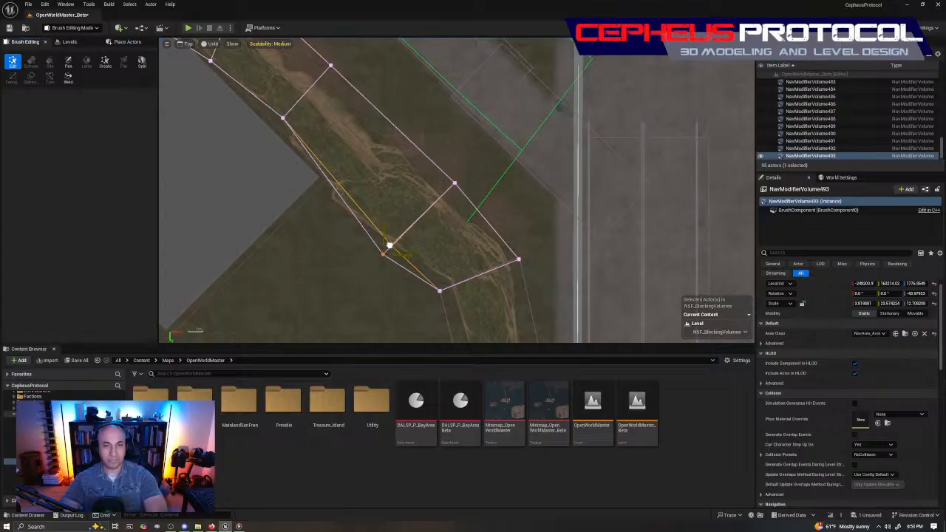
- Reposition the middle vertices of NavModifierVolume493 beside the diamond-shaped block to hug both cliff edges
right_click_drag(500, 230, 565, 216)
mouse_move(433, 217)
left_mouse_down()
mouse_move(500, 129)
mouse_move(477, 167)
mouse_move(485, 180)
mouse_move(479, 188)
left_mouse_up()
mouse_move(496, 127)
left_mouse_down()
mouse_move(558, 69)
mouse_move(511, 88)
mouse_move(572, 155)
mouse_move(536, 135)
mouse_move(524, 141)
mouse_move(530, 137)
left_mouse_up()
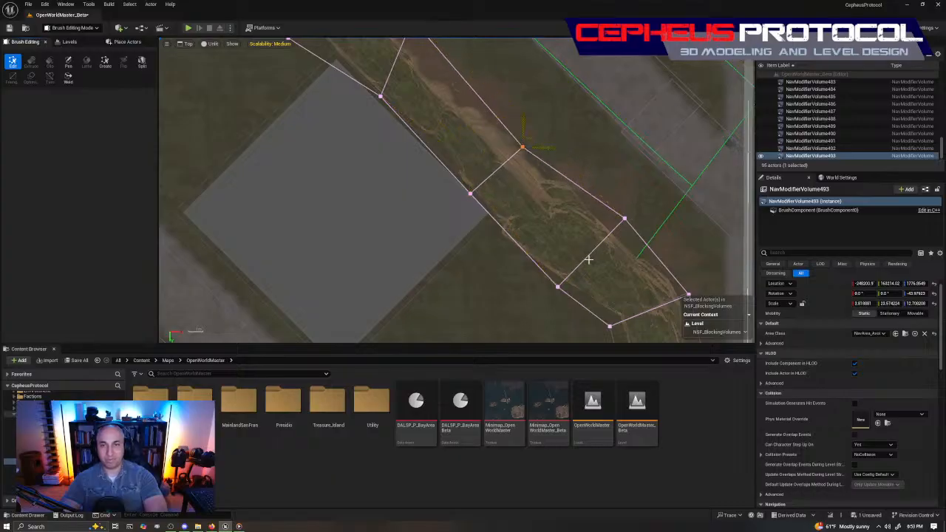
left_click_drag(599, 257, 668, 186)
- Move the pair of vertices before the northwest end of NavModifierVolume493 southeast to narrow that section around the cliff
right_click_drag(429, 75, 505, 231)
left_click_drag(481, 213, 555, 128)
mouse_move(495, 164)
left_mouse_down()
mouse_move(554, 226)
mouse_move(521, 231)
left_mouse_up()
left_click(456, 252)
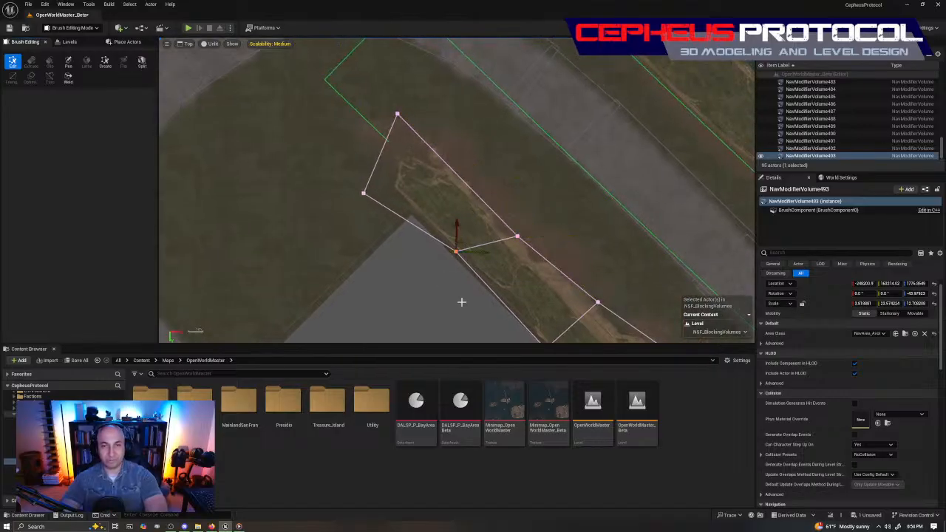
left_click_drag(464, 244, 496, 277)
- Adjust the two northwest end vertices of NavModifierVolume493 to close the volume squarely around the cliff's tip
mouse_move(383, 174)
left_mouse_down()
mouse_move(431, 97)
mouse_move(444, 133)
mouse_move(424, 123)
left_mouse_up()
left_click(365, 194)
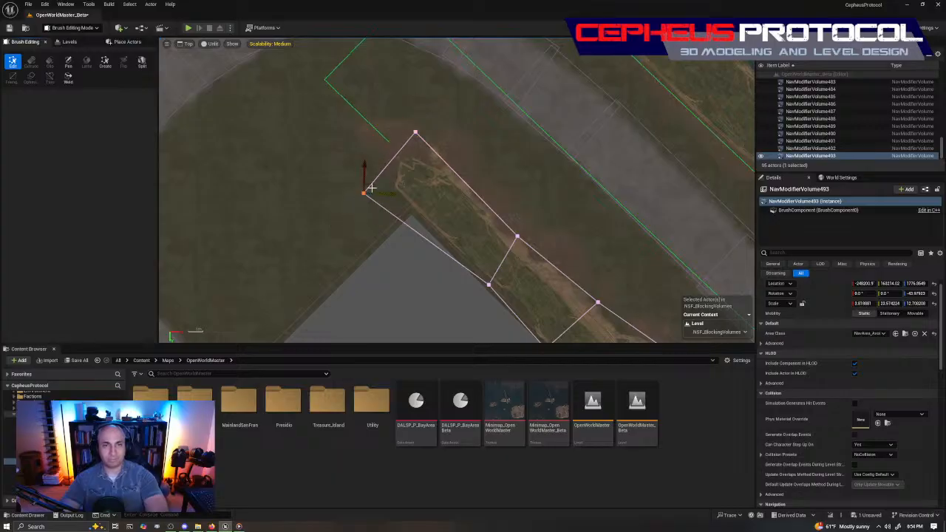
left_click_drag(372, 187, 373, 171)
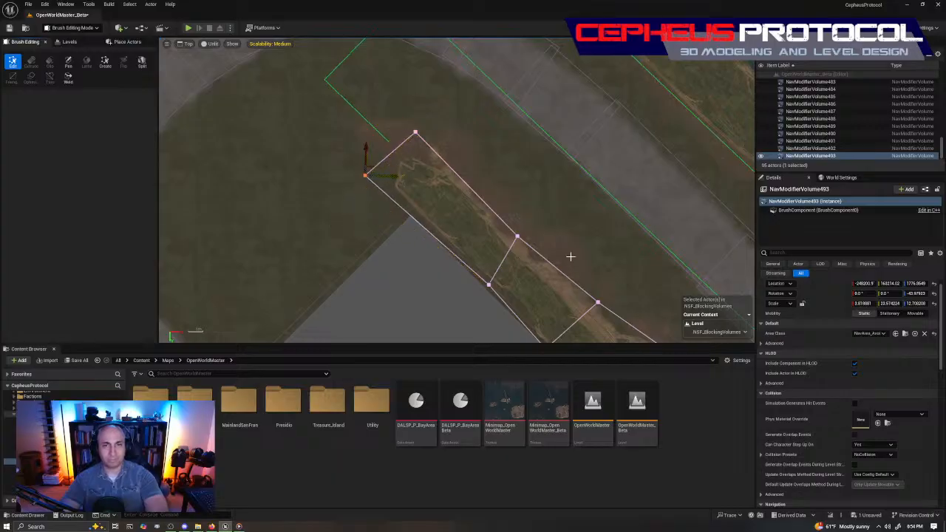
right_click_drag(638, 293, 492, 215)
scroll(492, 215, "down", 1)
scroll(492, 215, "down", 1)
mouse_move(341, 238)
left_mouse_down()
mouse_move(436, 131)
mouse_move(340, 221)
left_mouse_up()
right_click_drag(383, 195, 453, 209)
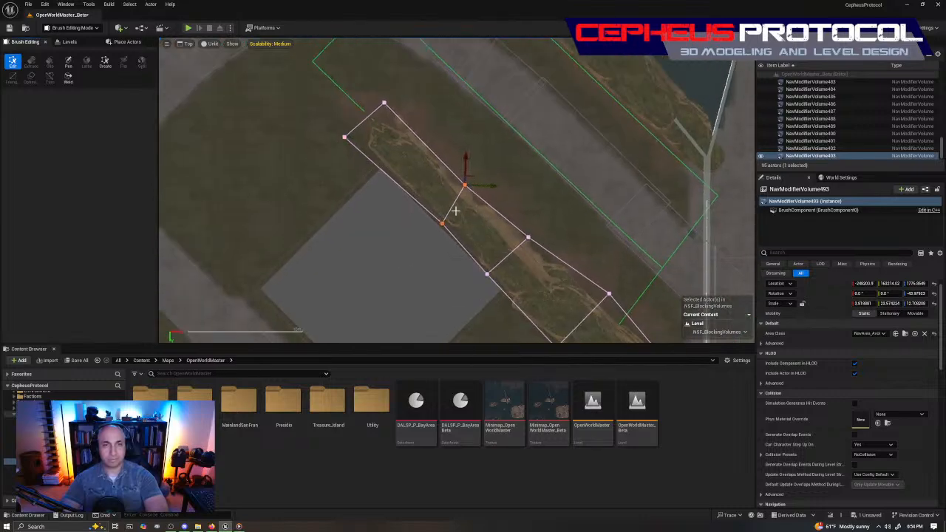
- Fine-tune the upper and middle outer vertices of NavModifierVolume493 along the cliff's edge
scroll(456, 210, "up", 6)
mouse_move(484, 147)
left_mouse_down()
mouse_move(479, 127)
mouse_move(436, 112)
mouse_move(451, 97)
left_mouse_up()
right_click_drag(483, 97, 491, 183)
scroll(526, 226, "down", 3)
right_click_drag(528, 303, 366, 140)
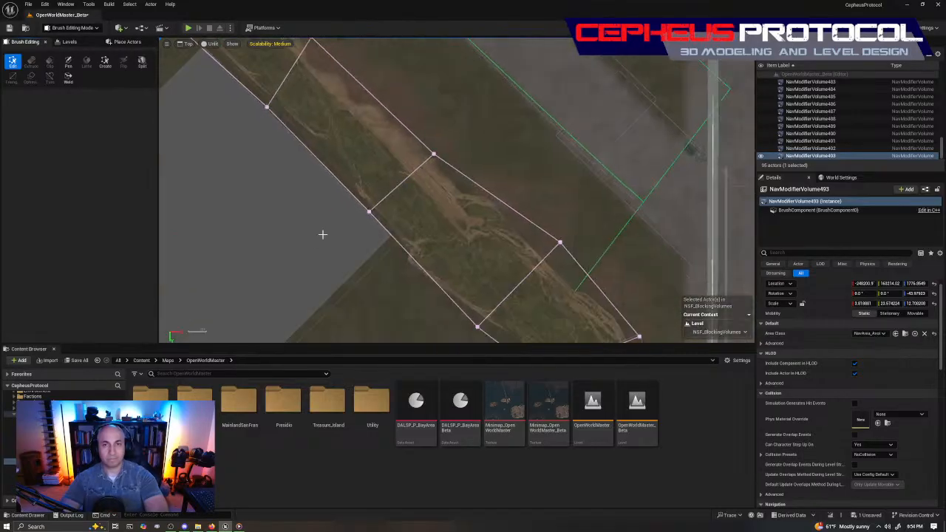
left_click_drag(444, 146, 422, 124)
right_click_drag(503, 213, 391, 114)
- Nudge the vertex pair nearest the lower end of NavModifierVolume493 northwest to even out its sections
mouse_move(347, 242)
left_mouse_down()
mouse_move(484, 108)
mouse_move(474, 117)
mouse_move(410, 100)
left_mouse_up()
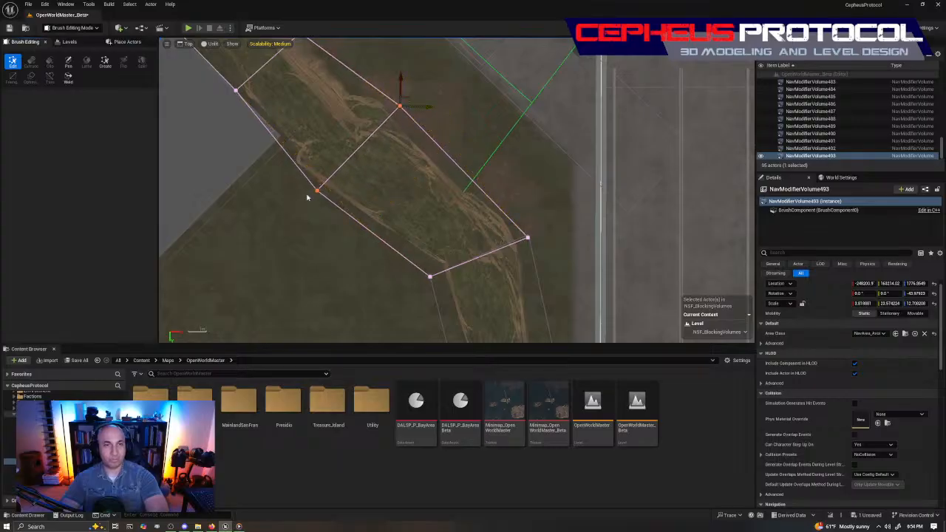
left_click_drag(323, 180, 311, 175)
left_click(400, 106)
scroll(483, 120, "down", 3)
right_click_drag(483, 120, 601, 215)
scroll(600, 213, "down", 4)
right_click_drag(589, 120, 585, 250)
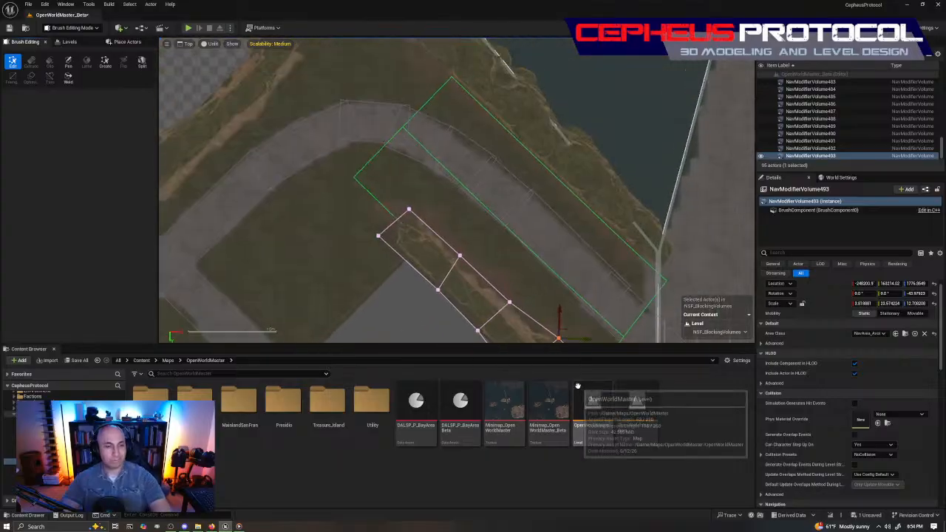
- Return to Selection mode, save the level and review the finished chain of volumes along the cliff
key("shift+1")
right_click_drag(537, 275, 493, 187)
key("ctrl+s")
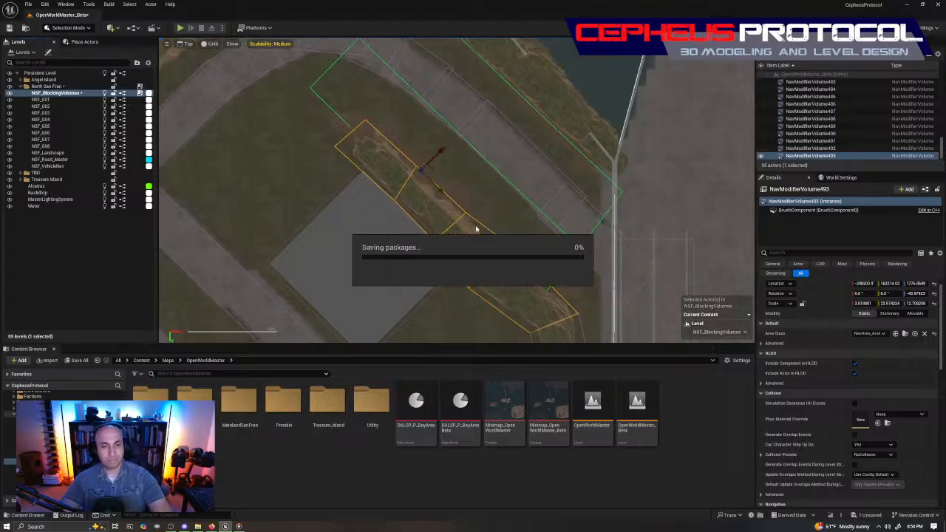
right_click_drag(533, 272, 460, 102)
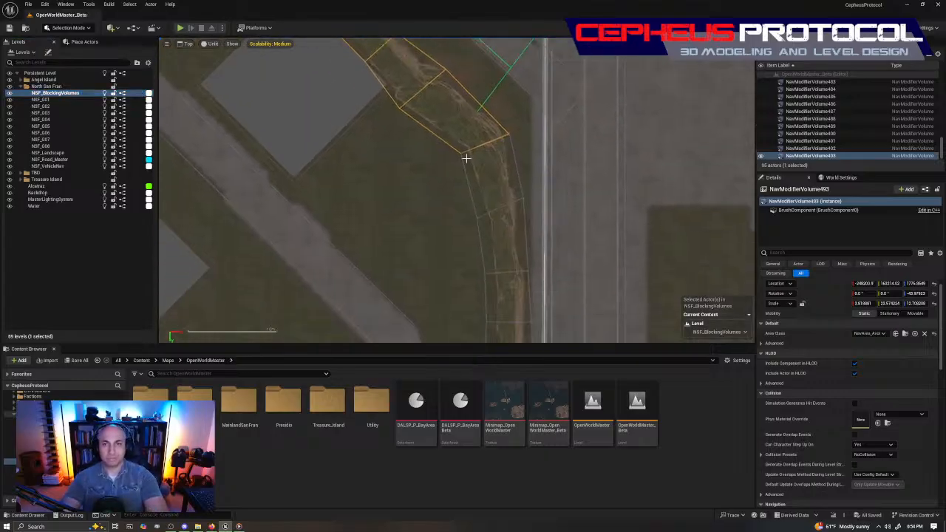
right_click_drag(468, 285, 468, 142)
scroll(482, 163, "down", 5)
right_click_drag(487, 178, 594, 329)
right_click_drag(564, 196, 427, 214)
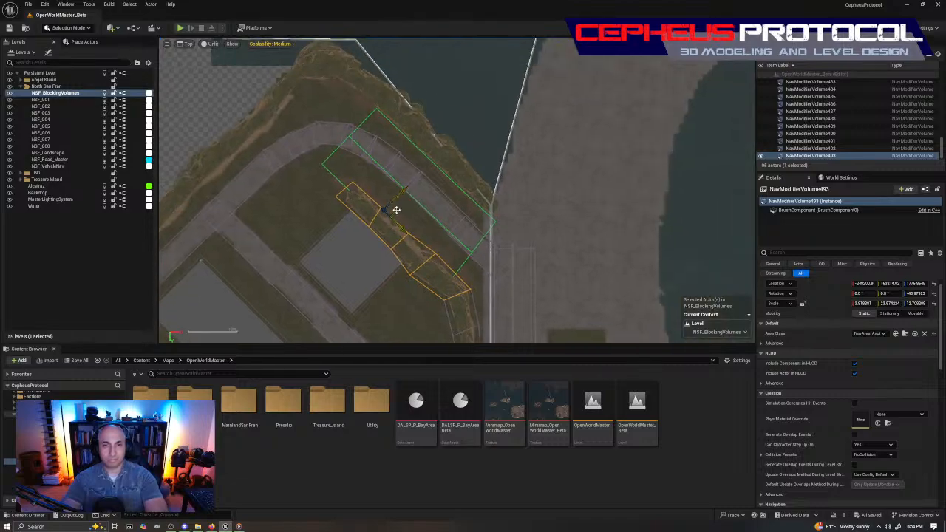
- Select NavModifierVolume490 through NavModifierVolume493 together in the perspective view and reduce their vertical scale to about 5.8
key("alt+g")
right_click_drag(469, 242, 473, 296)
left_click(445, 248, "ctrl")
left_click(545, 127)
left_click(490, 89, "ctrl")
mouse_move(489, 89)
right_mouse_down()
mouse_move(477, 87)
mouse_move(425, 151)
mouse_move(480, 88)
right_mouse_up()
left_click(496, 158, "ctrl")
right_click_drag(451, 200, 498, 143)
left_click(564, 155, "ctrl")
right_click_drag(565, 155, 493, 147)
key("s")
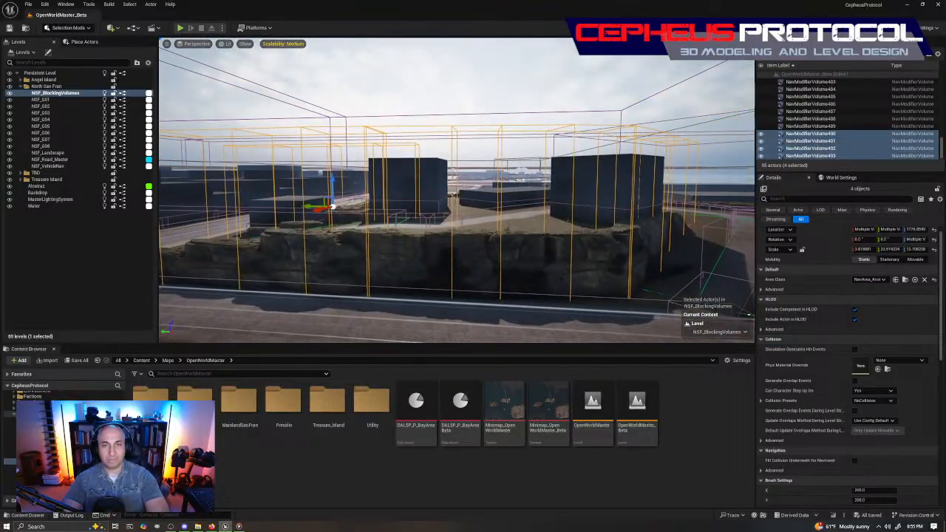
left_click_drag(333, 184, 337, 204)
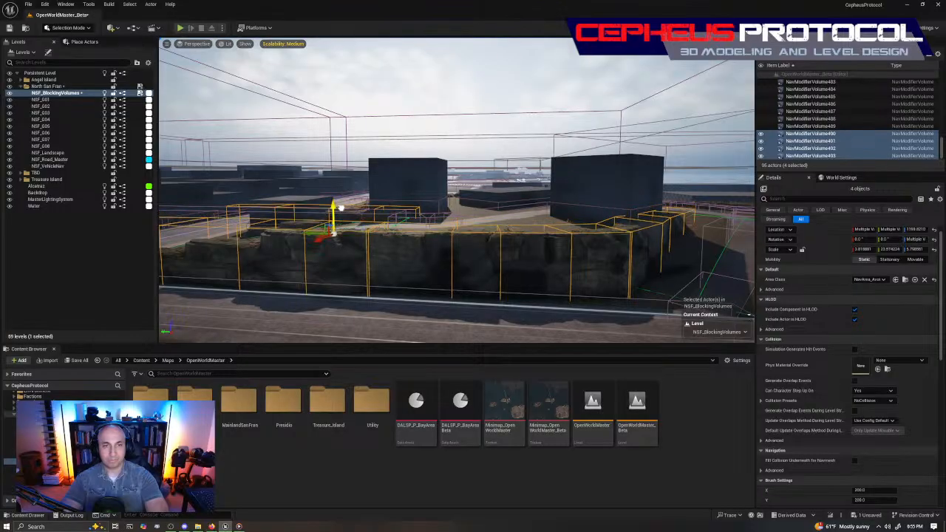
- Adjust the height of the four selected volumes so their tops sit just above the cliff along the road
key("w")
mouse_move(437, 124)
right_mouse_down()
mouse_move(399, 131)
mouse_move(437, 124)
right_mouse_up()
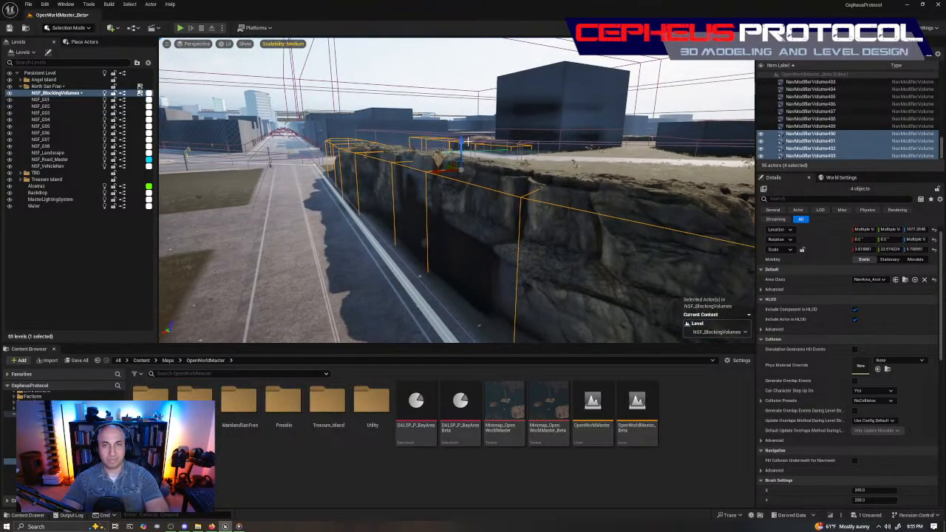
right_click_drag(473, 133, 498, 134)
key("s")
key("w")
key("w")
key("s")
key("s")
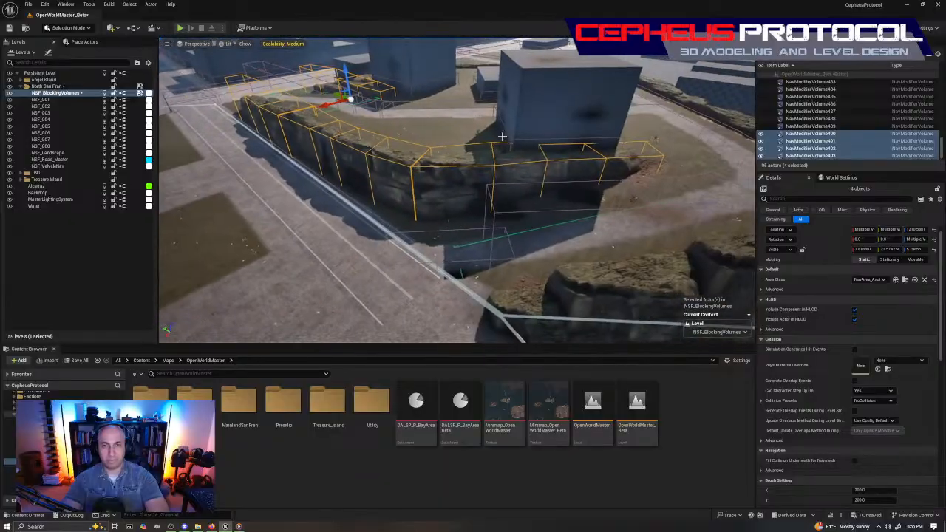
- Select only NavModifierVolume493, save the level and inspect the neighbouring shoreline cliff
left_click(599, 169)
key("ctrl+s")
right_click_drag(588, 163, 709, 270)
key("s")
key("w")
right_click_drag(503, 140, 449, 113)
key("s")
- Duplicate NavModifierVolume493 in the top view and place the copy northeast over the shoreline cliff
key("alt+j")
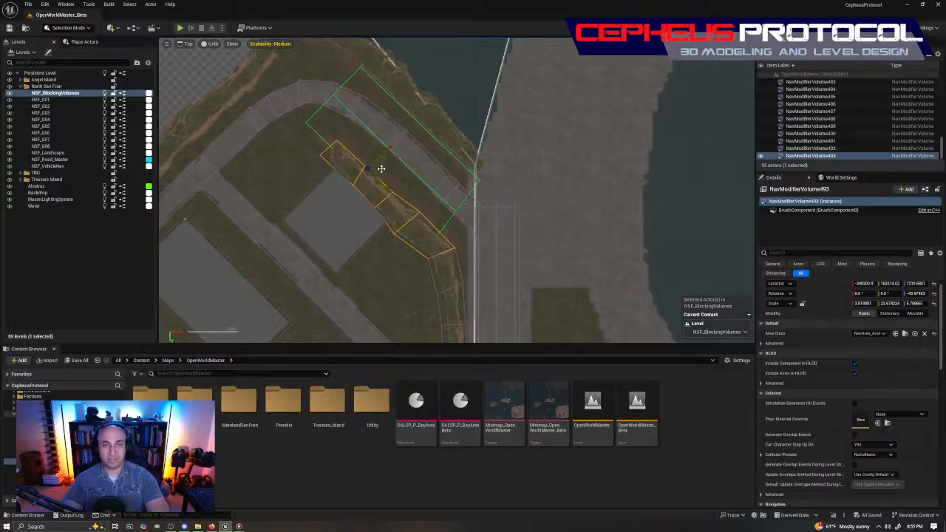
left_click_drag(350, 202, 397, 115, "alt")
right_click_drag(461, 126, 372, 62)
- Increase the vertical scale of NavModifierVolume494 to about 7.4 and shift it along the shoreline cliff
key("alt+g")
key("r")
left_click_drag(472, 201, 472, 185)
key("w")
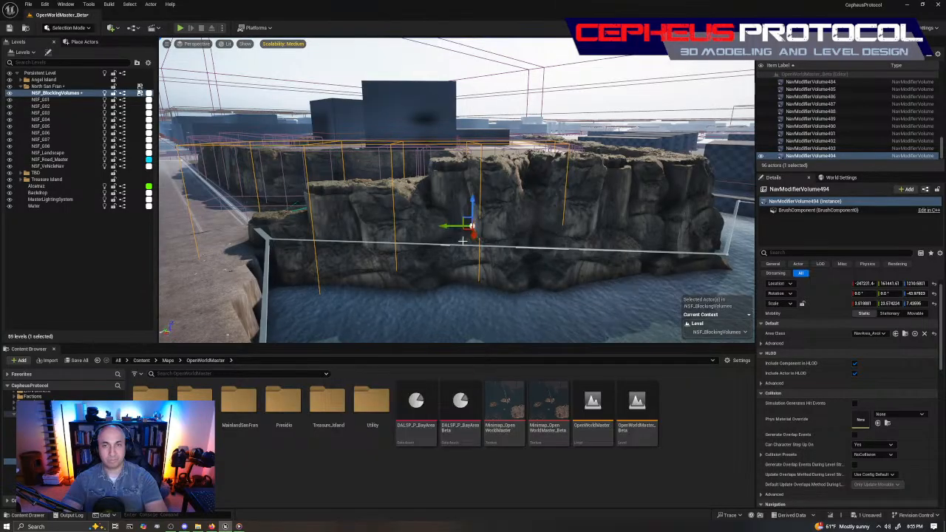
left_click_drag(440, 231, 482, 237)
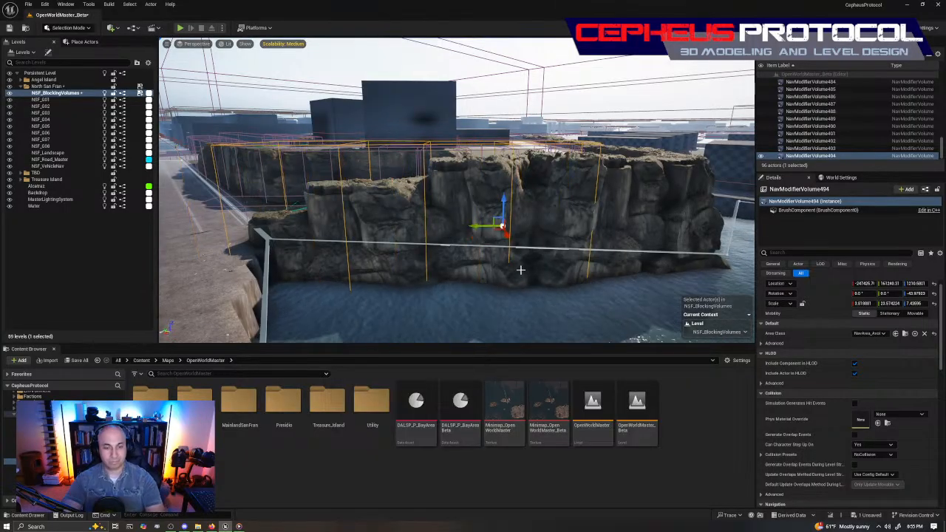
- Move NavModifierVolume494 southeast in the top view so it lies beside the curved road and its end passes the shoreline corner
key("alt+j")
right_click_drag(509, 201, 592, 226)
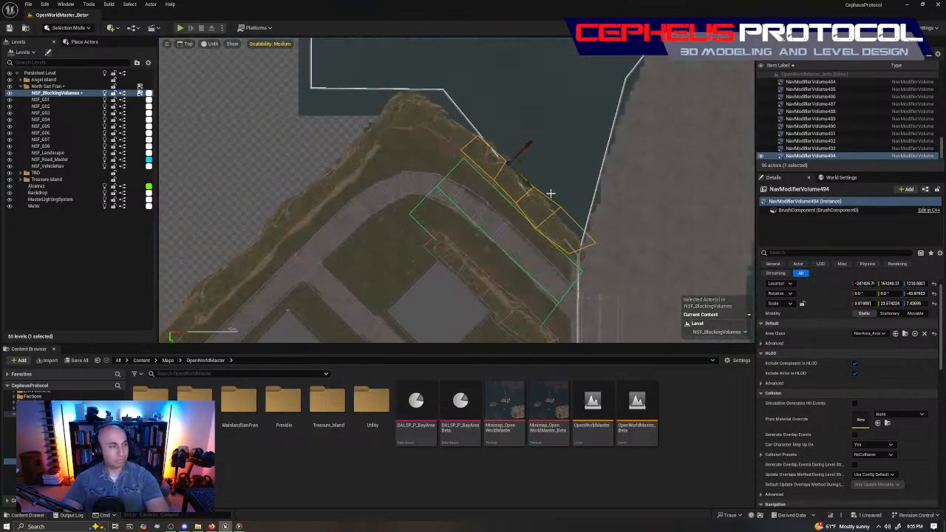
left_click_drag(525, 184, 527, 226)
left_click_drag(542, 176, 534, 183)
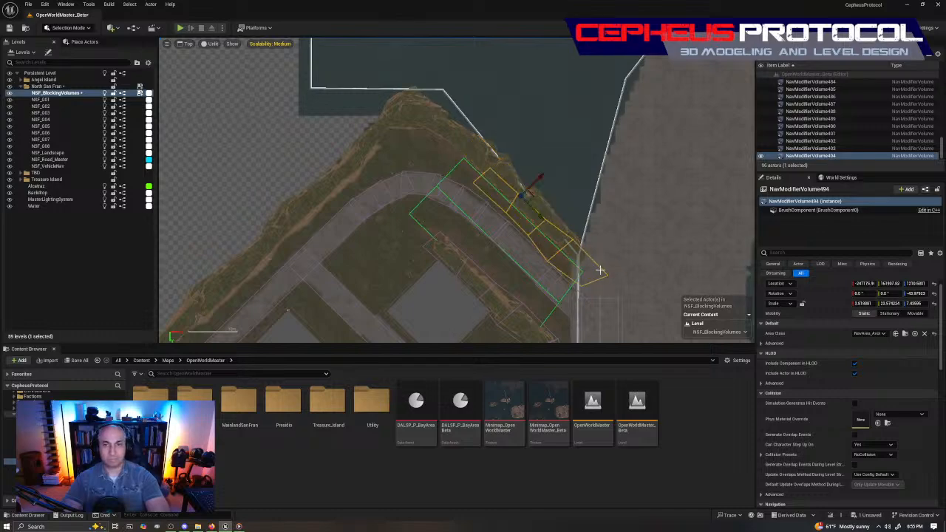
- Select all vertices of NavModifierVolume494 in Brush Editing mode and shift them northwest over the shoreline cliff
key("shift+7")
mouse_move(416, 318)
left_mouse_down()
mouse_move(613, 178)
mouse_move(686, 112)
left_mouse_up()
mouse_move(499, 159)
left_mouse_down()
mouse_move(498, 123)
mouse_move(488, 126)
mouse_move(513, 148)
left_mouse_up()
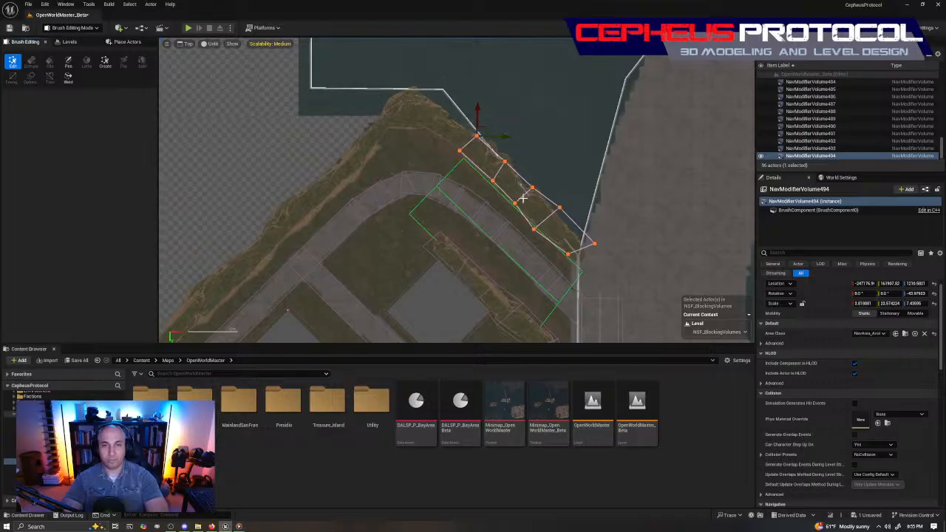
- Reposition the two southeast end vertices of NavModifierVolume494 around the cliff's tip at the shoreline corner
scroll(521, 196, "up", 5)
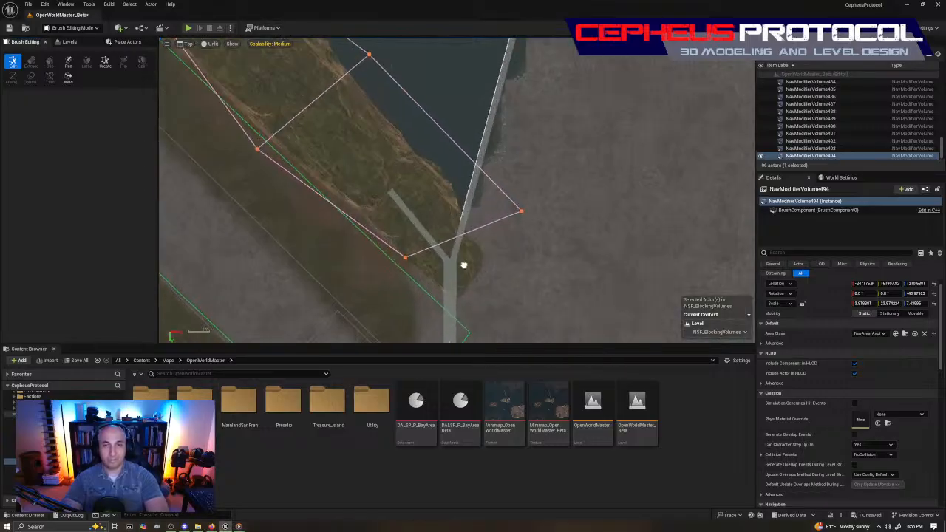
right_click_drag(462, 265, 488, 188)
left_click(430, 182)
left_click_drag(439, 173, 496, 240)
left_click_drag(508, 183, 628, 81)
mouse_move(555, 125)
left_mouse_down()
mouse_move(555, 146)
mouse_move(539, 167)
left_mouse_up()
- Move the second pair of vertices of NavModifierVolume494 southeast to fit the section between the road and the water
right_click_drag(447, 99, 467, 211)
left_click_drag(393, 132, 472, 66)
left_click_drag(422, 82, 469, 143)
left_click(302, 186)
left_click_drag(311, 177, 389, 241)
- Reposition the middle vertices of NavModifierVolume494 to follow the cliff's inner edge and shoreline
right_click_drag(188, 104, 286, 225)
mouse_move(362, 181)
left_mouse_down()
mouse_move(440, 91)
mouse_move(457, 123)
mouse_move(443, 113)
left_mouse_up()
left_click_drag(279, 129, 396, 228)
right_click_drag(372, 207, 461, 212)
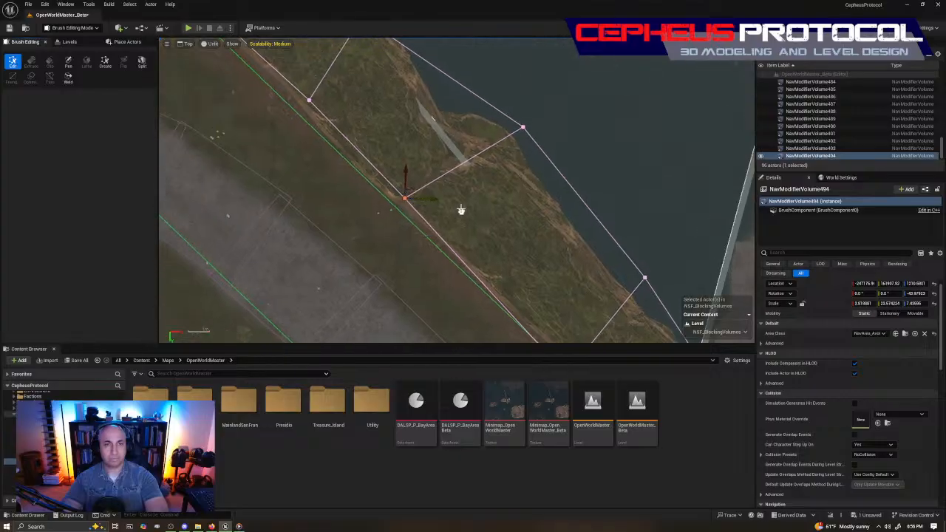
- Reposition a middle inner vertex and the neighbouring shoreline vertex of NavModifierVolume494 to fit the cliff between road and water
mouse_move(411, 190)
left_mouse_down()
mouse_move(413, 247)
mouse_move(425, 235)
left_mouse_up()
mouse_move(477, 218)
right_mouse_down()
mouse_move(461, 167)
mouse_move(565, 286)
right_mouse_up()
right_click_drag(452, 141, 426, 244)
left_click_drag(397, 228, 481, 150)
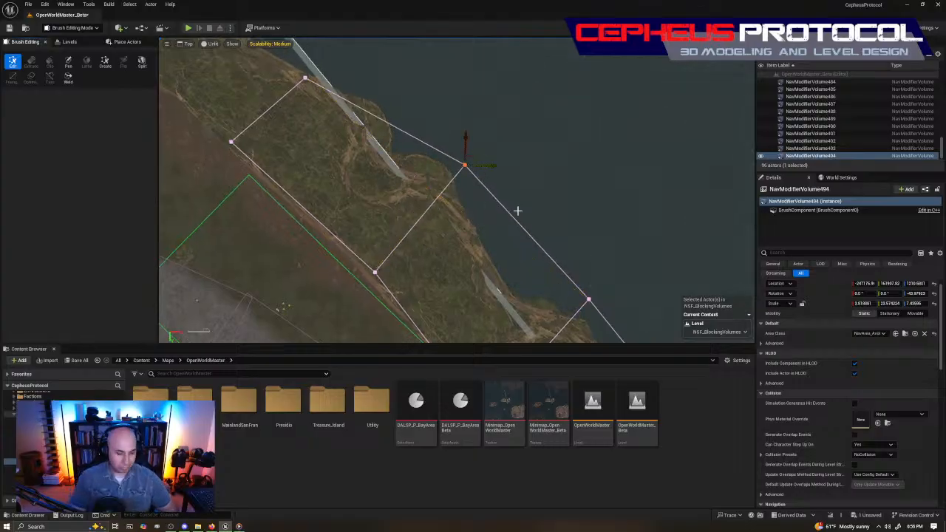
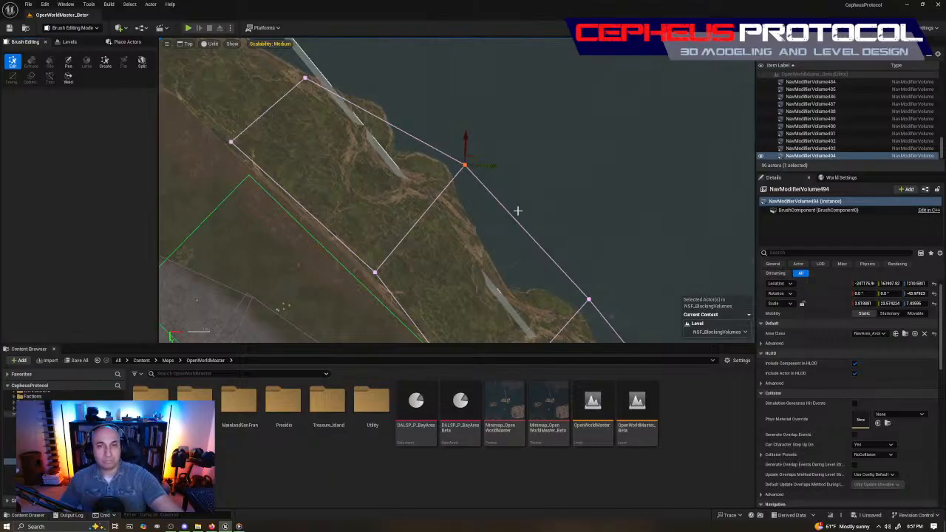
- Adjust the outer and inner vertices at the northwest end of NavModifierVolume494 to cover the cliff there
right_click_drag(325, 66, 412, 158)
left_click(392, 171)
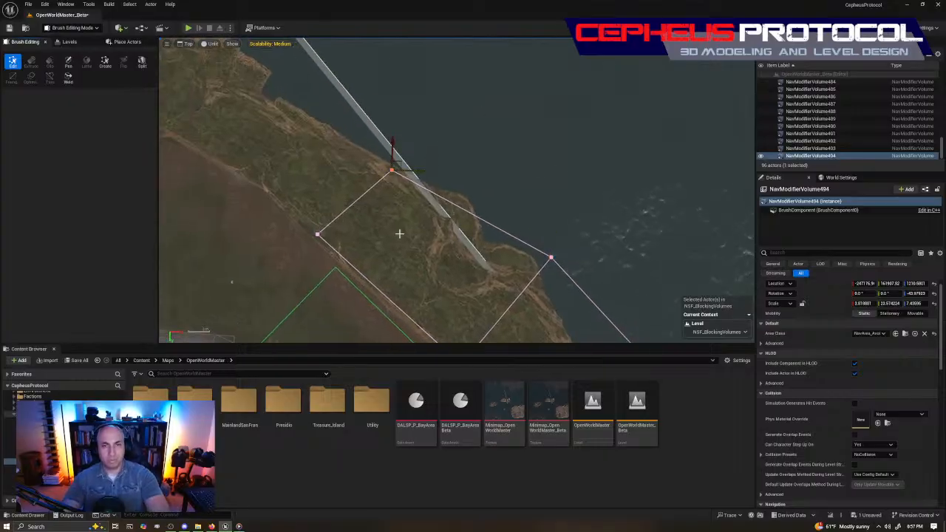
left_click_drag(408, 158, 452, 153)
left_click(318, 235)
mouse_move(330, 223)
left_mouse_down()
mouse_move(345, 238)
mouse_move(336, 248)
left_mouse_up()
right_click_drag(336, 248, 217, 67)
scroll(332, 199, "down", 2)
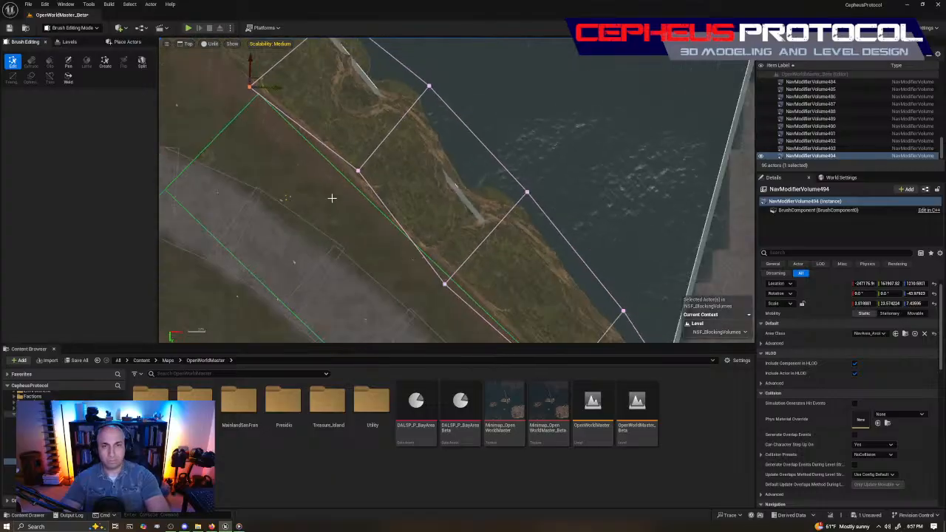
- Move the second and third inner vertices of NavModifierVolume494 so its road-facing side clears the cliff's edge
left_click(359, 170)
left_click_drag(359, 171, 354, 178)
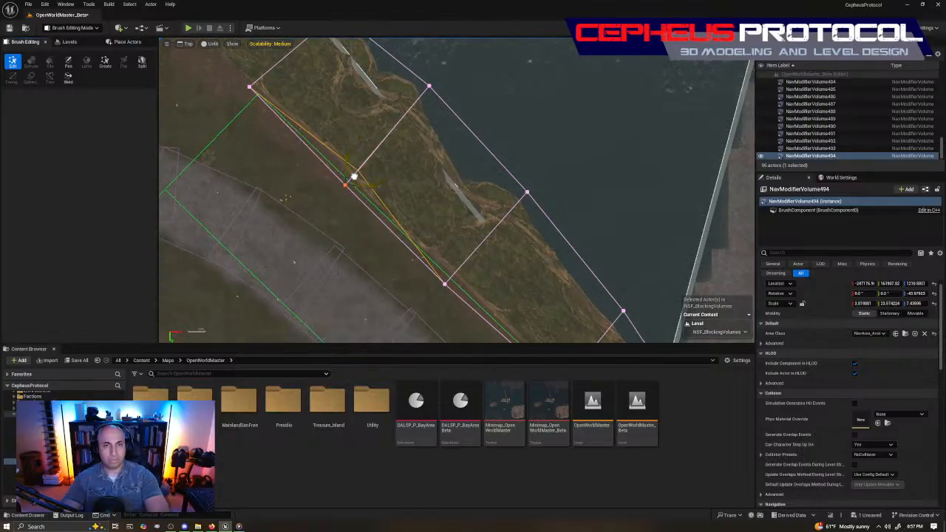
right_click_drag(399, 152, 456, 43)
scroll(419, 158, "down", 2)
right_click_drag(464, 133, 371, 129)
mouse_move(361, 114)
left_mouse_down()
mouse_move(410, 153)
mouse_move(399, 132)
left_mouse_up()
right_click_drag(457, 165, 411, 127)
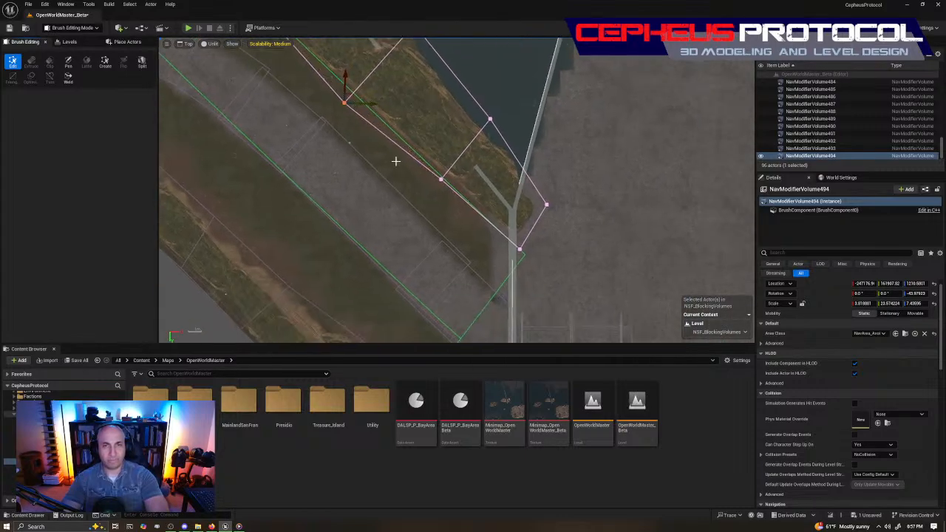
- Fine-tune the remaining road-side vertices of NavModifierVolume494 to straighten its inner edge along the cliff
mouse_move(448, 183)
left_mouse_down()
mouse_move(452, 172)
mouse_move(444, 179)
left_mouse_up()
mouse_move(559, 206)
left_mouse_down()
mouse_move(508, 252)
mouse_move(525, 253)
left_mouse_up()
right_click_drag(310, 74, 471, 256)
mouse_move(334, 230)
left_mouse_down()
mouse_move(413, 156)
mouse_move(384, 185)
left_mouse_up()
right_click_drag(511, 225, 454, 105)
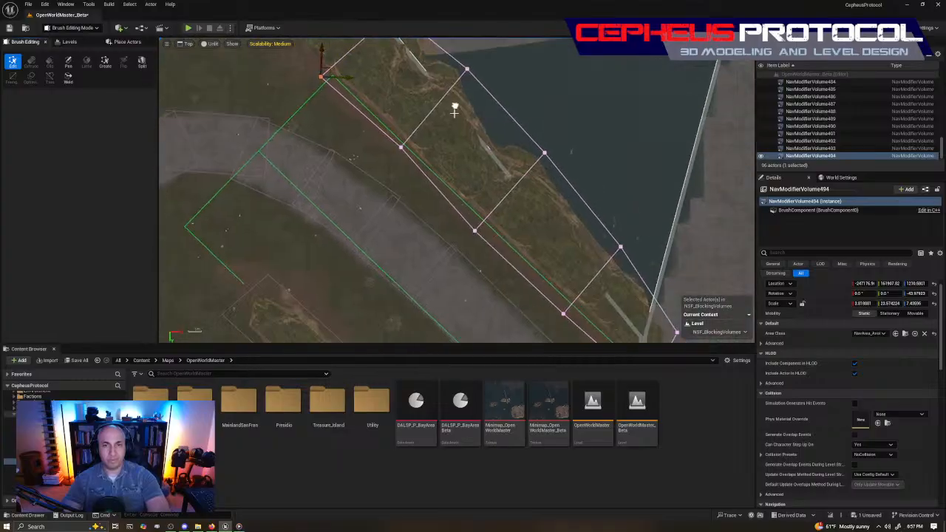
mouse_move(380, 167)
left_mouse_down()
mouse_move(428, 121)
mouse_move(403, 142)
left_mouse_up()
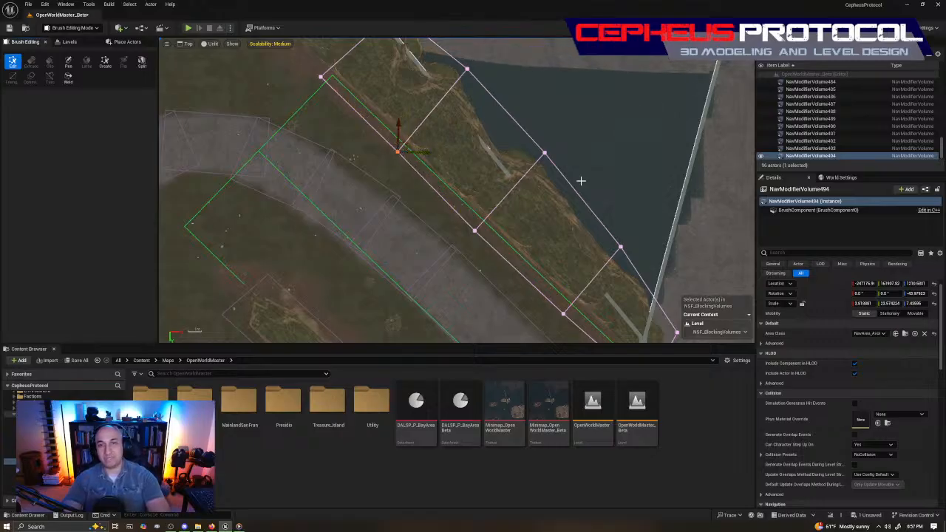
- Return to Selection mode, keep NavModifierVolume494 as the selected actor, and save the level
middle_click_drag(583, 177, 602, 211)
key("shift+1")
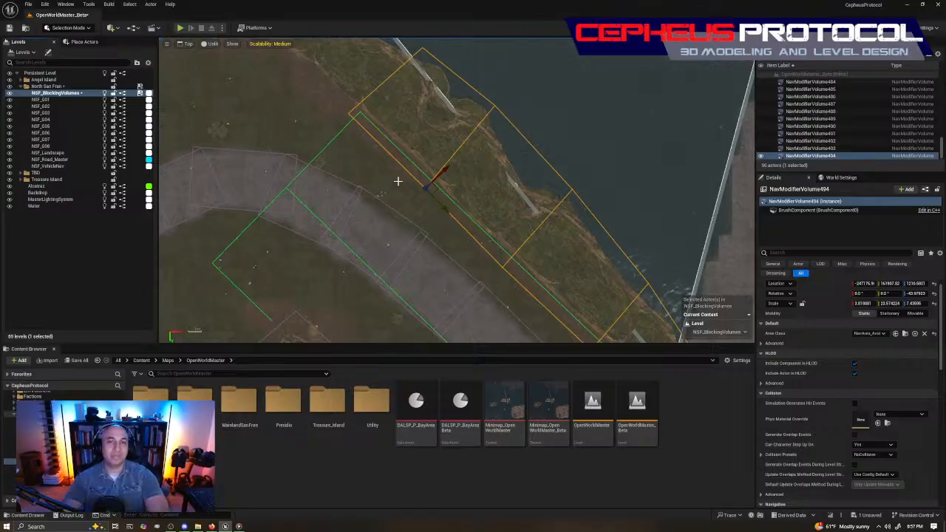
middle_click_drag(451, 205, 517, 102)
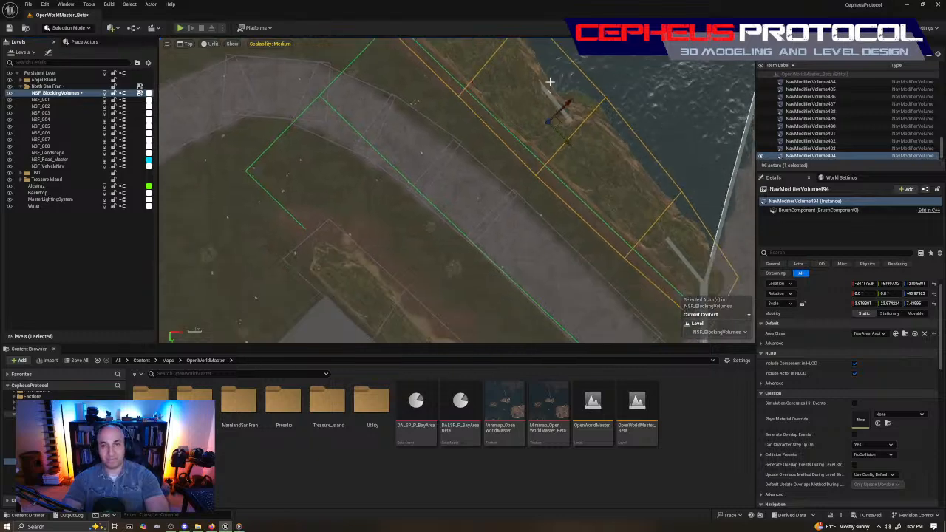
left_click(559, 134)
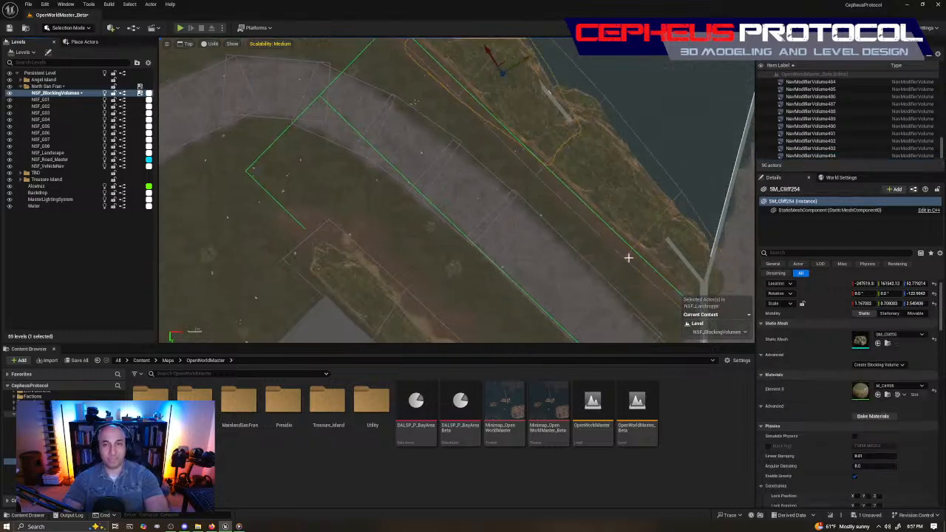
right_click_drag(611, 157, 567, 243)
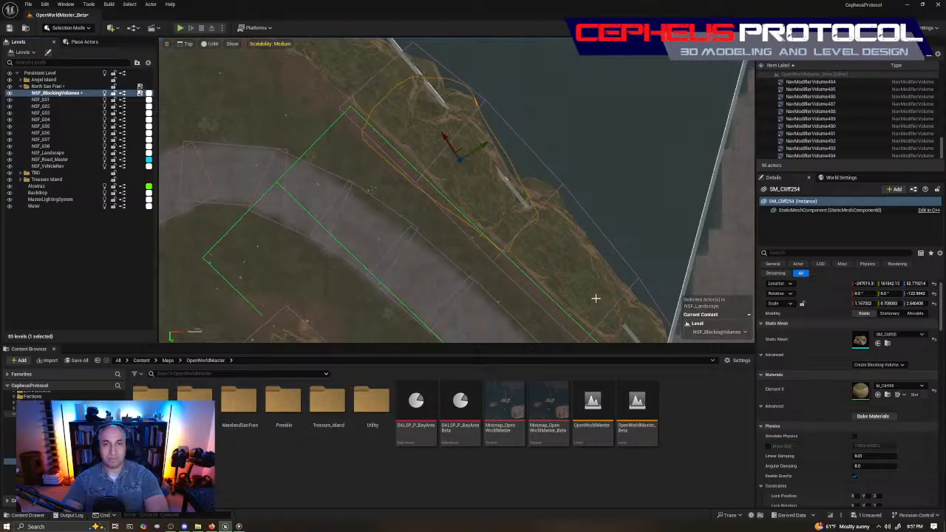
scroll(509, 269, "up", 4)
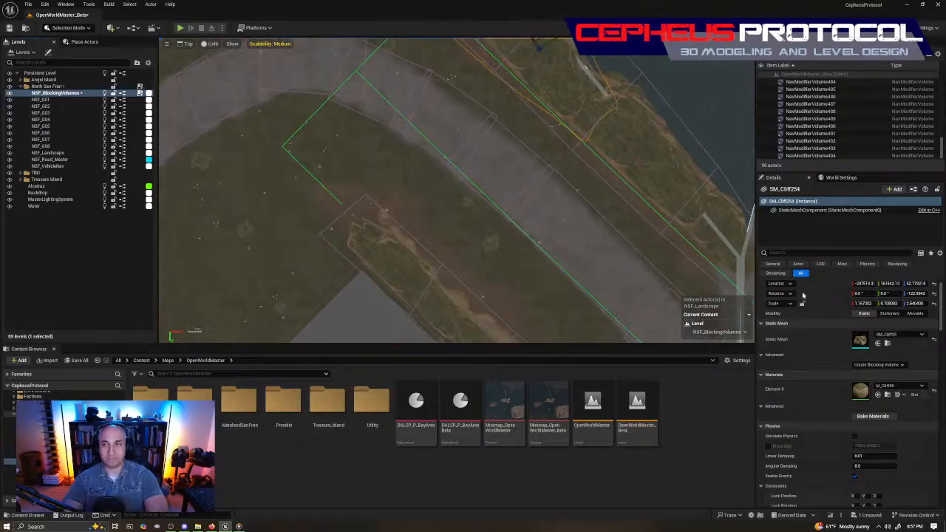
left_click(493, 178)
right_click_drag(396, 207, 478, 146)
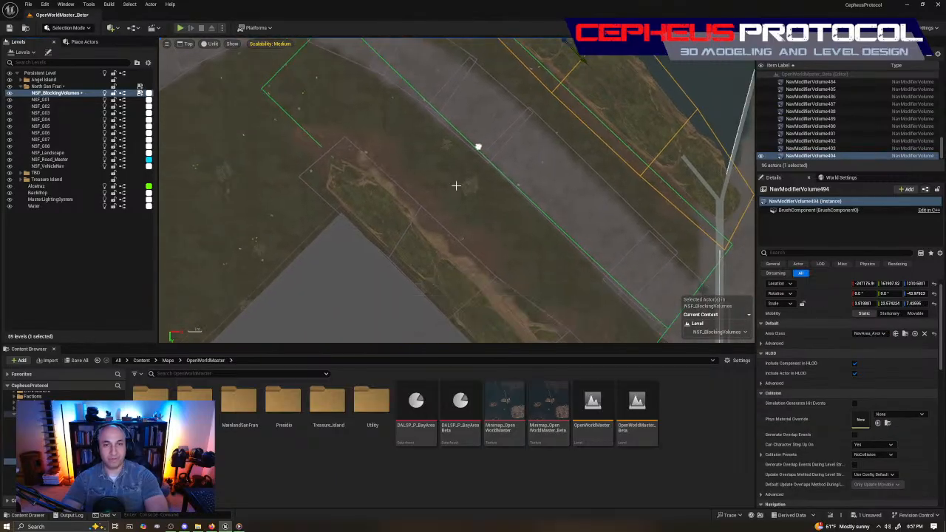
right_click_drag(564, 116, 510, 296)
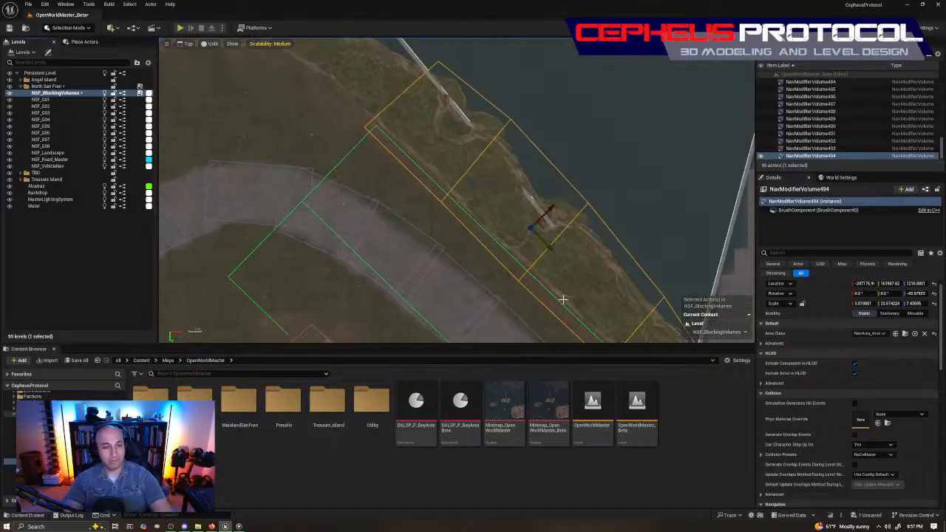
key("ctrl+s")
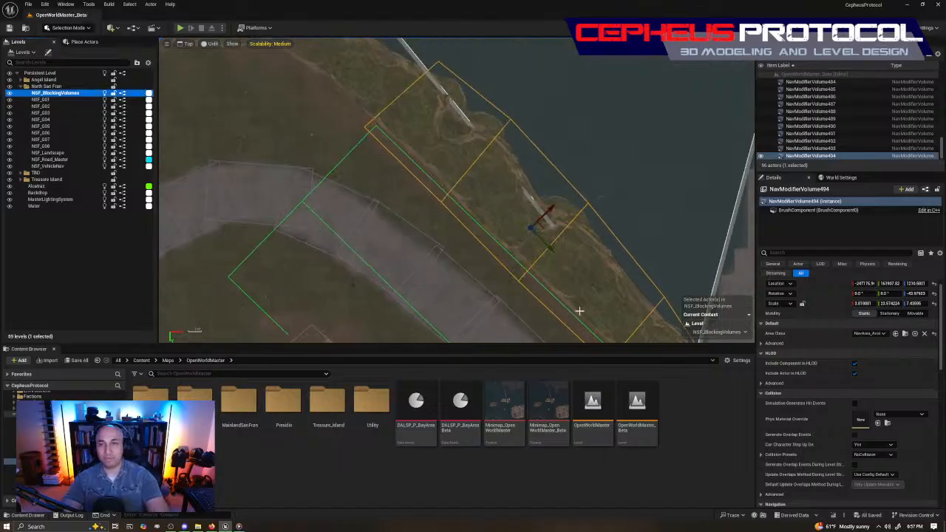
- Duplicate NavModifierVolume494 and place the copy northwest over the cliff at the peninsula's tip
right_click_drag(490, 170, 529, 147)
scroll(878, 119, "up", 15)
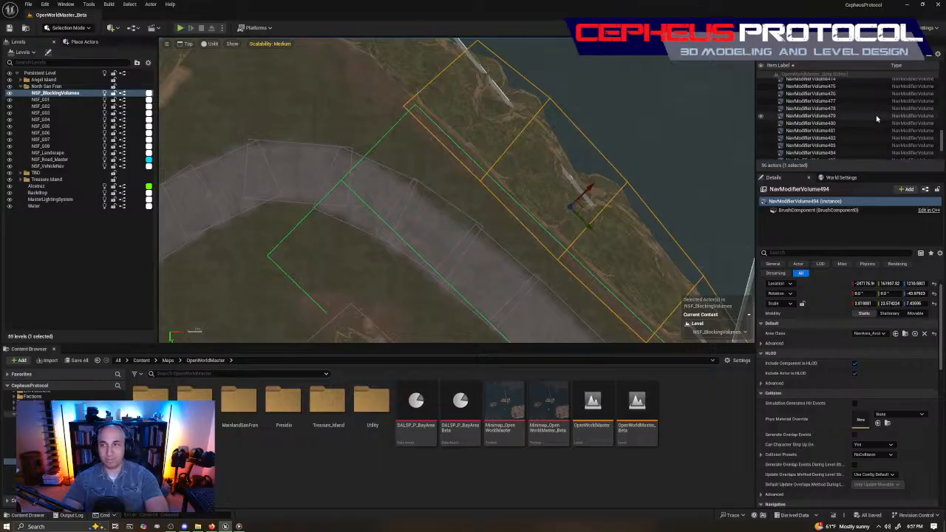
scroll(877, 121, "up", 8)
scroll(542, 96, "down", 2)
right_click_drag(542, 96, 482, 187)
scroll(397, 143, "down", 4)
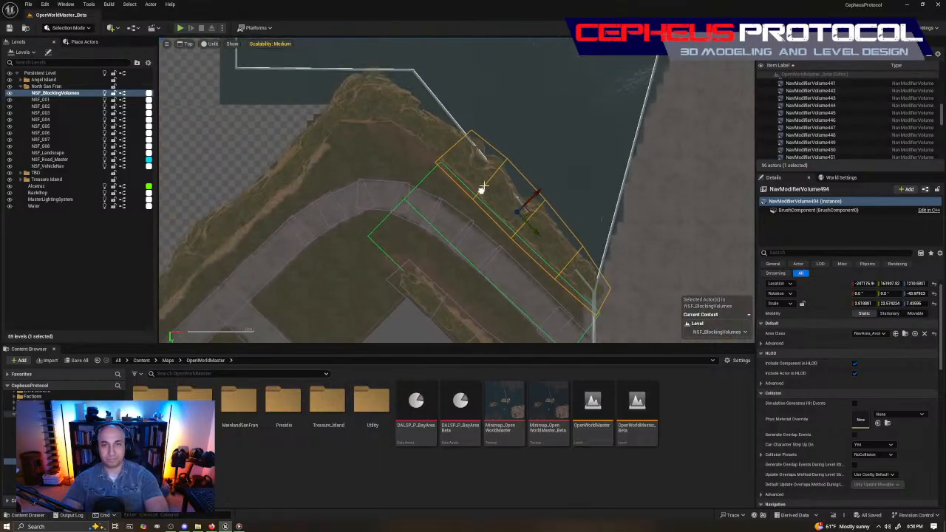
left_click(519, 169)
left_click_drag(502, 188, 425, 114, "alt")
scroll(451, 117, "up", 3)
right_click_drag(451, 117, 547, 179)
right_click_drag(545, 139, 548, 120)
- Rotate the duplicated volume about 16 degrees counterclockwise to align with the northern shoreline cliff
key("e")
left_click_drag(485, 121, 476, 110)
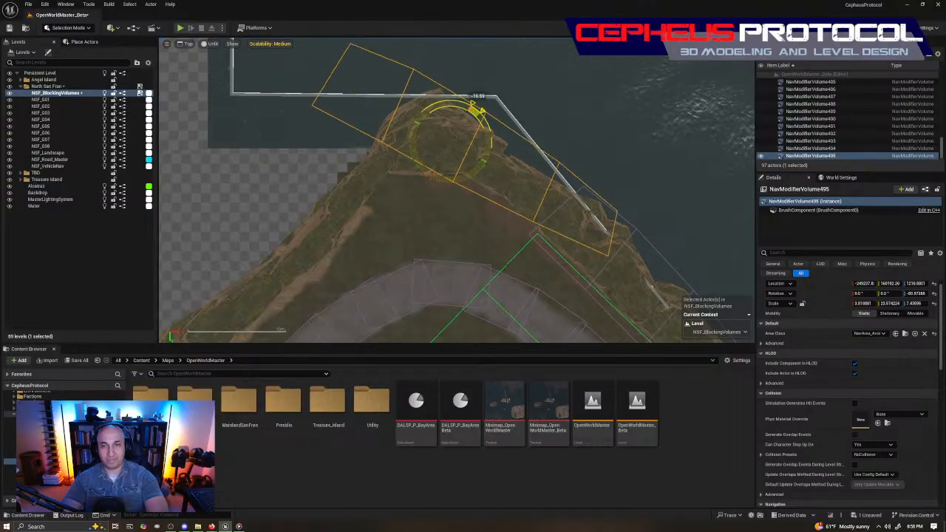
key("w")
right_click_drag(631, 242, 523, 227)
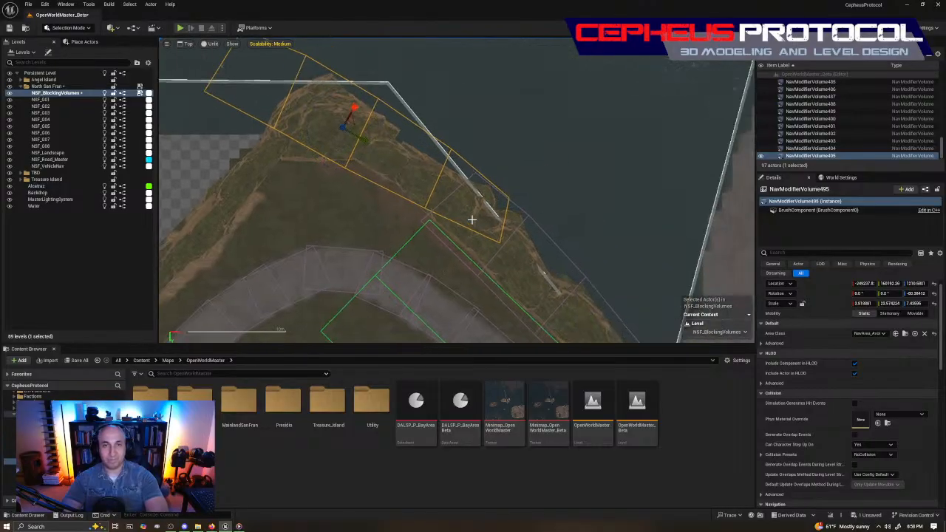
- In Brush Editing mode, pull NavModifierVolume495's southeast end vertices and second inner vertex back to meet the northwest end of NavModifierVolume494
scroll(453, 200, "up", 2)
right_click_drag(454, 200, 549, 271)
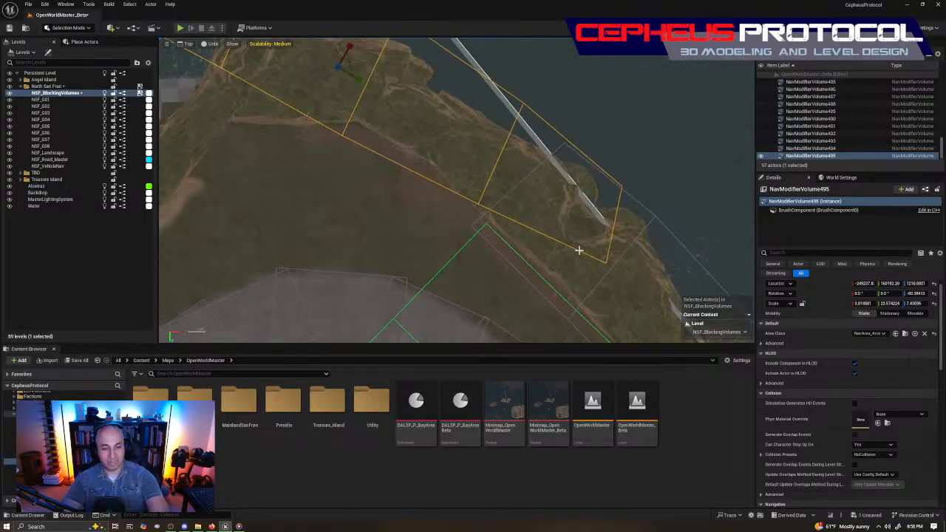
key("shift+7")
left_click_drag(564, 294, 672, 218)
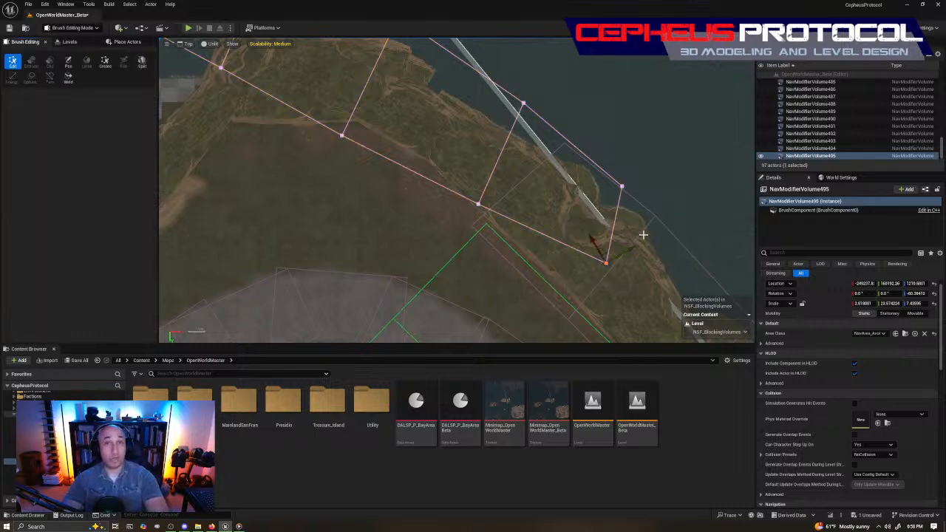
mouse_move(612, 252)
left_mouse_down()
mouse_move(595, 238)
mouse_move(489, 208)
mouse_move(484, 220)
left_mouse_up()
left_click_drag(509, 169, 508, 171)
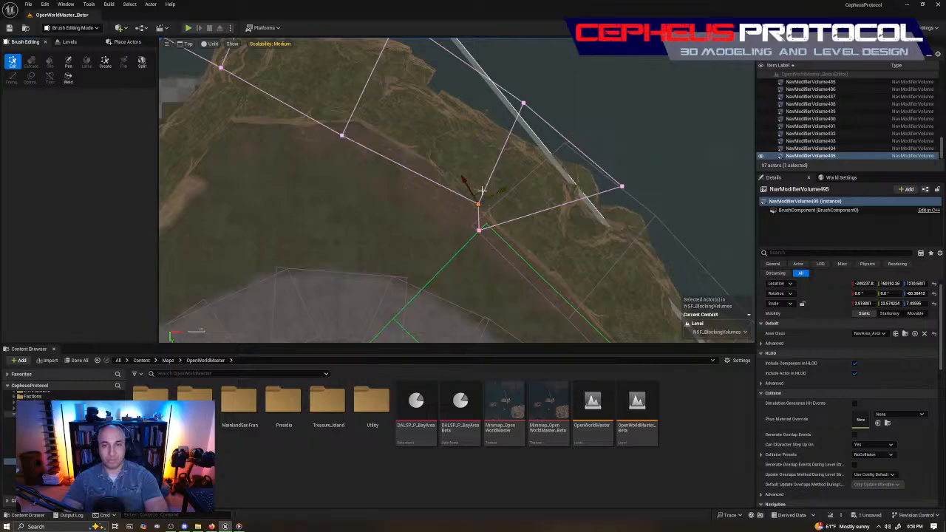
mouse_move(479, 204)
left_mouse_down()
mouse_move(371, 159)
mouse_move(416, 150)
mouse_move(419, 165)
left_mouse_up()
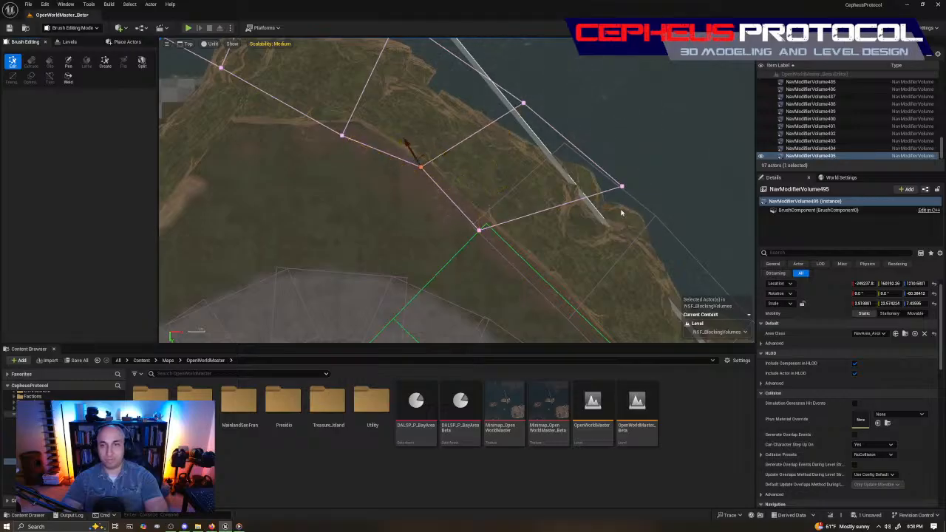
left_click_drag(627, 175, 575, 127)
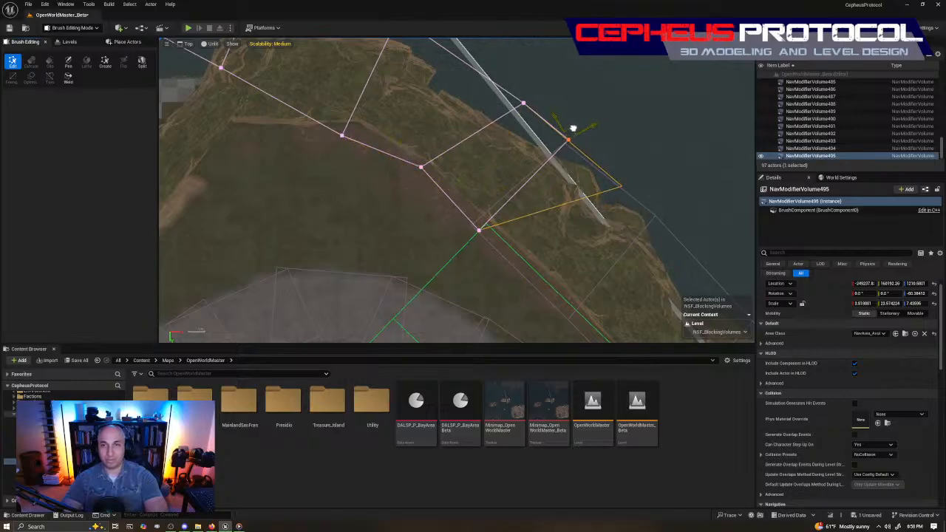
- Shift the middle outer vertex and the neighbouring inner vertices of NavModifierVolume495 southeast to follow the curved cliff edge
right_click_drag(488, 128, 636, 255)
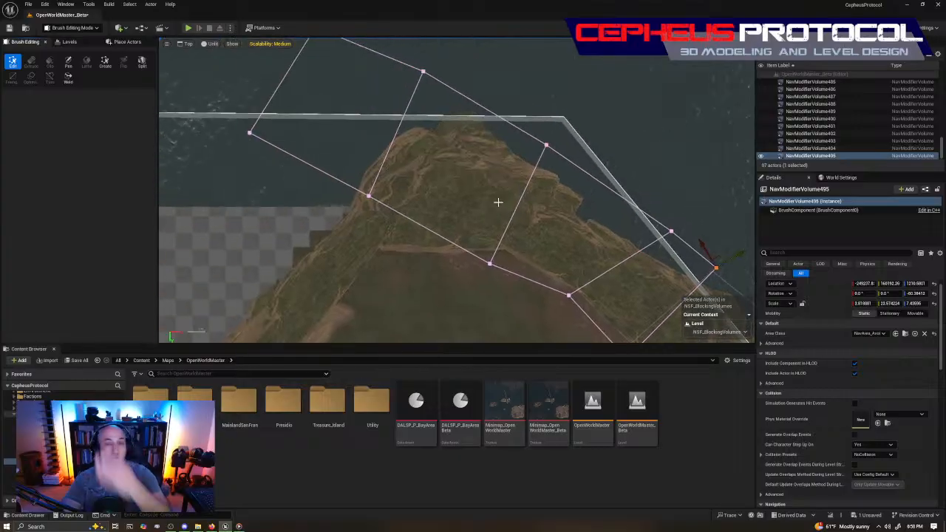
left_click_drag(549, 133, 593, 156)
right_click_drag(619, 184, 562, 145)
mouse_move(408, 253)
left_mouse_down()
mouse_move(446, 213)
mouse_move(477, 213)
mouse_move(472, 226)
left_mouse_up()
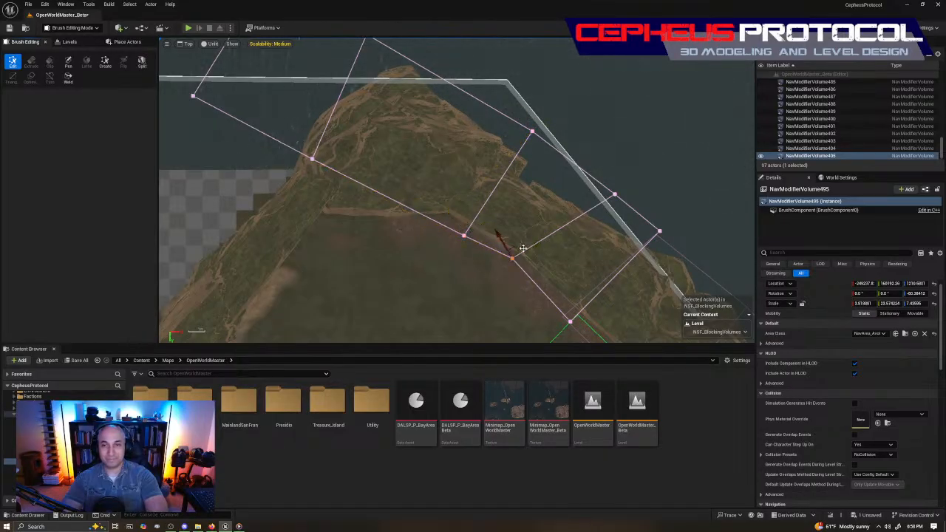
left_click_drag(514, 247, 532, 268)
- Move the second-to-last vertex pair of NavModifierVolume495 southeast over the peninsula's tip
right_click_drag(486, 170, 533, 257)
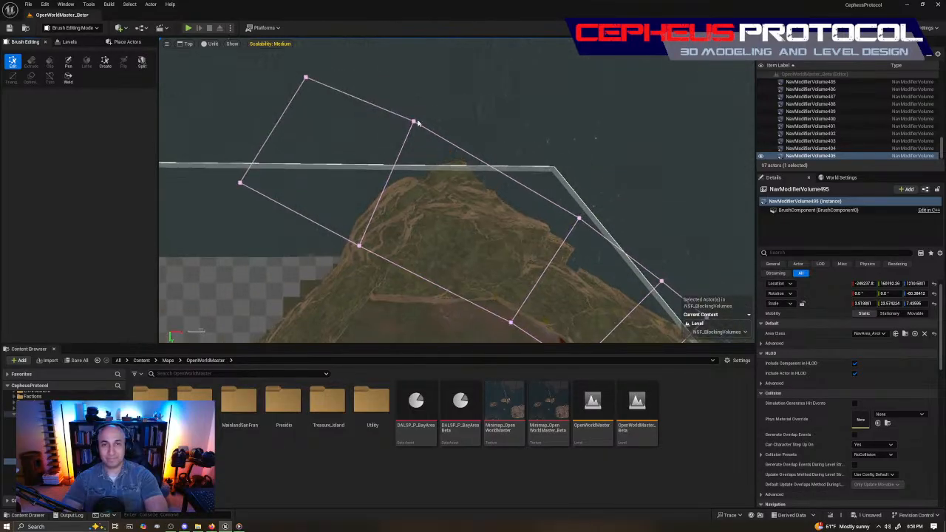
mouse_move(433, 117)
left_mouse_down()
mouse_move(468, 120)
mouse_move(510, 165)
left_mouse_up()
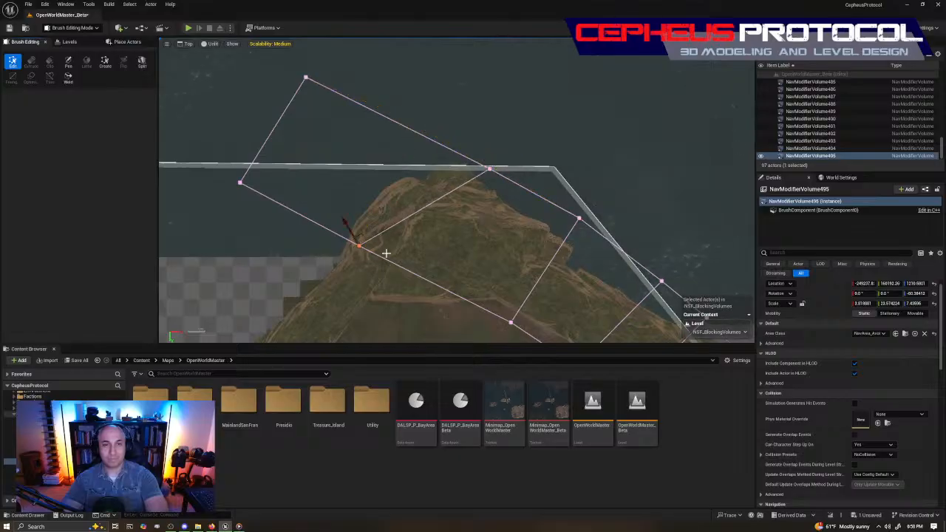
mouse_move(349, 229)
left_mouse_down()
mouse_move(452, 297)
mouse_move(445, 309)
left_mouse_up()
- Pull the northwest end vertices of NavModifierVolume495 in across the peninsula's tip, and return to Selection mode
left_click(306, 77)
right_click_drag(368, 80, 399, 108)
mouse_move(342, 92)
left_mouse_down()
mouse_move(496, 155)
mouse_move(472, 160)
left_mouse_up()
left_click(270, 210)
right_click_drag(325, 243, 388, 132)
left_click_drag(341, 88, 489, 214)
mouse_move(610, 204)
right_mouse_down()
mouse_move(530, 188)
mouse_move(450, 194)
right_mouse_up()
scroll(473, 207, "down", 2)
key("shift+1")
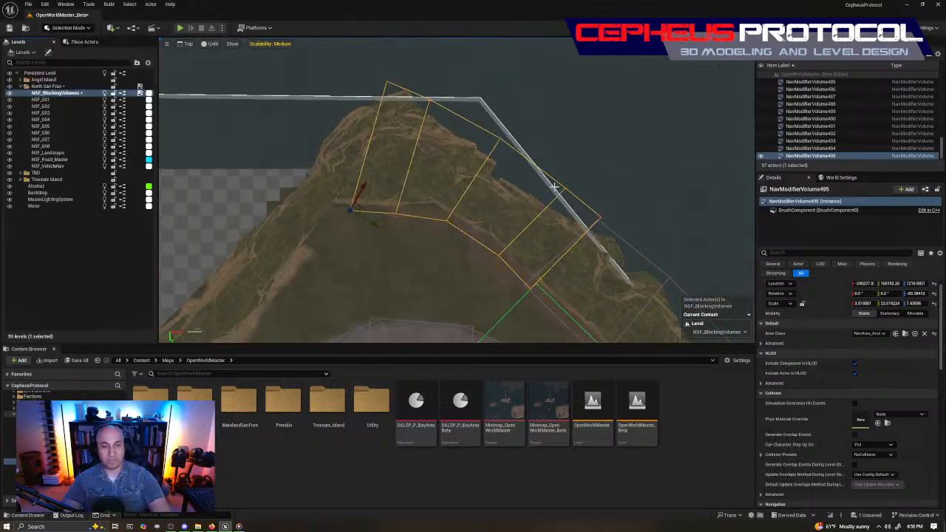
- In Brush Editing mode, pull the northwest end vertices of NavModifierVolume495 outward so the volume wraps around the peninsula's tip
scroll(936, 145, "up", 10)
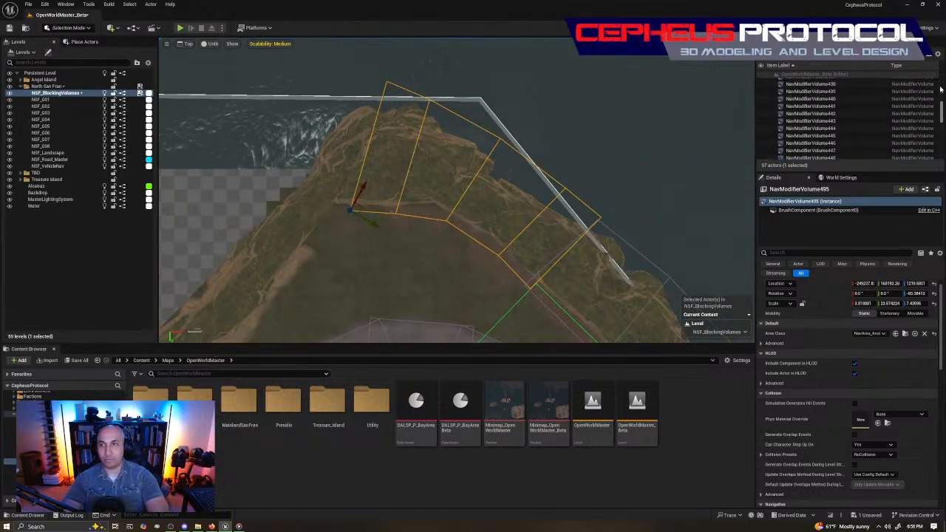
right_click_drag(484, 218, 351, 202)
right_click_drag(451, 158, 508, 161)
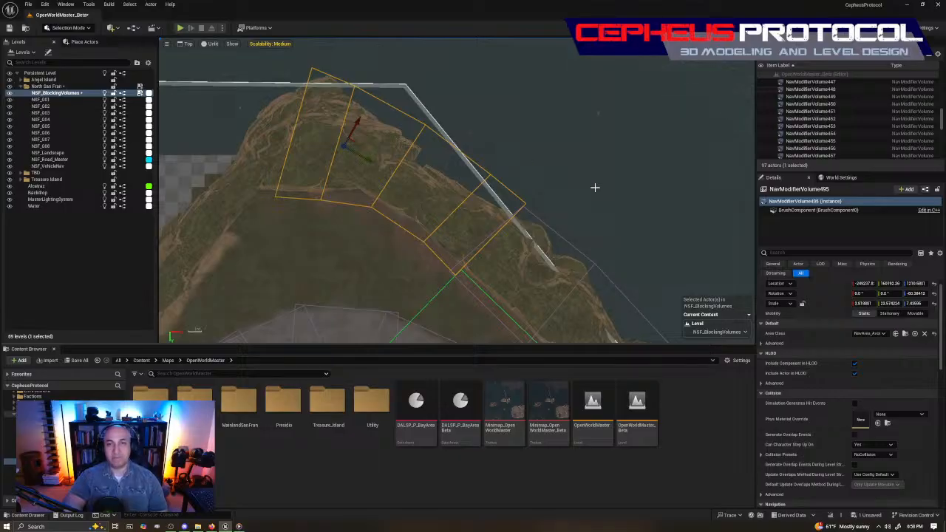
right_click_drag(459, 192, 487, 181)
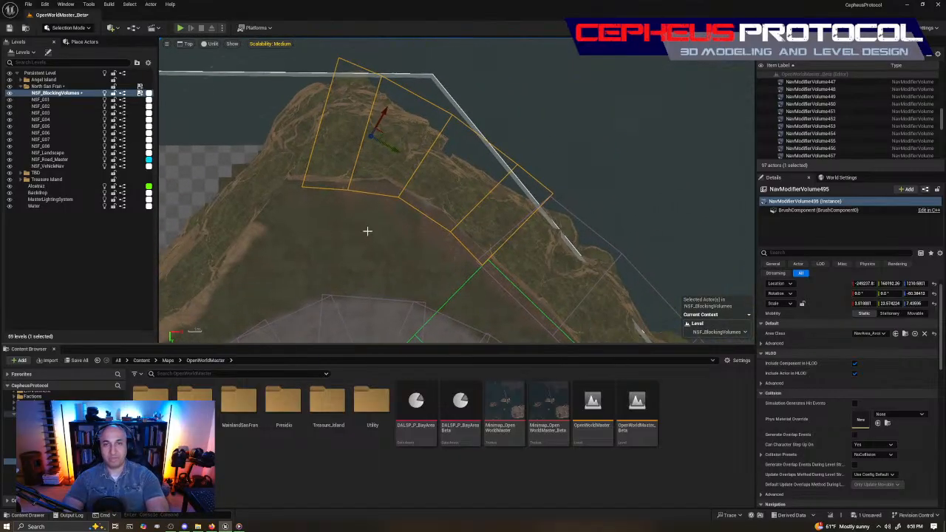
right_click_drag(428, 201, 589, 227)
right_click_drag(634, 207, 513, 186)
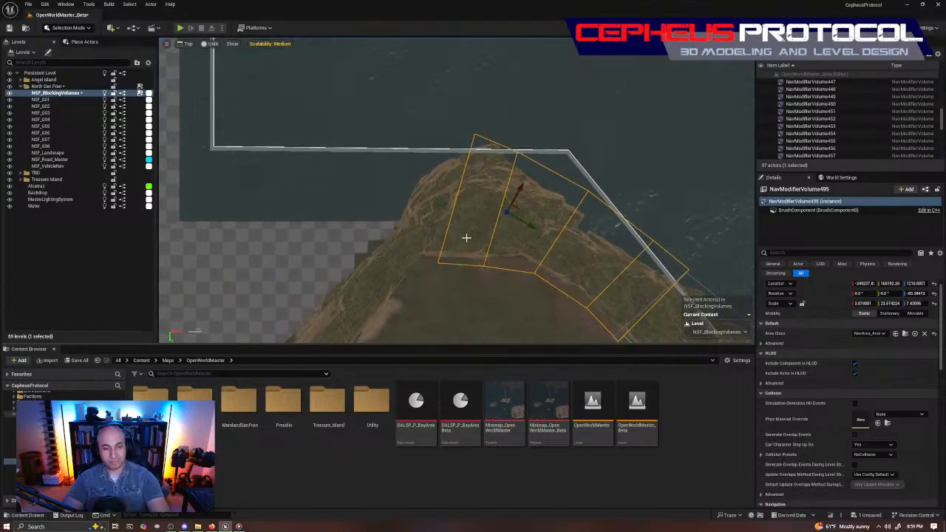
key("shift+6")
left_click(438, 263)
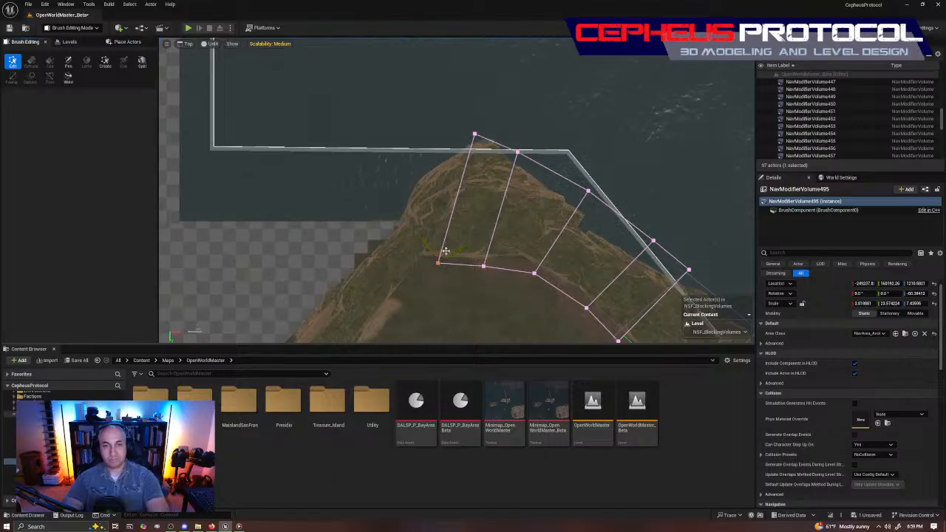
left_click_drag(438, 251, 386, 199)
left_click_drag(443, 173, 515, 96)
left_click_drag(477, 121, 450, 113)
- Shift the second vertex pair of NavModifierVolume495 northwest or west and nudge the third inner vertex to cover the tip's cliffs
mouse_move(507, 186)
left_mouse_down()
mouse_move(560, 140)
mouse_move(511, 121)
left_mouse_up()
left_click_drag(451, 286, 511, 224)
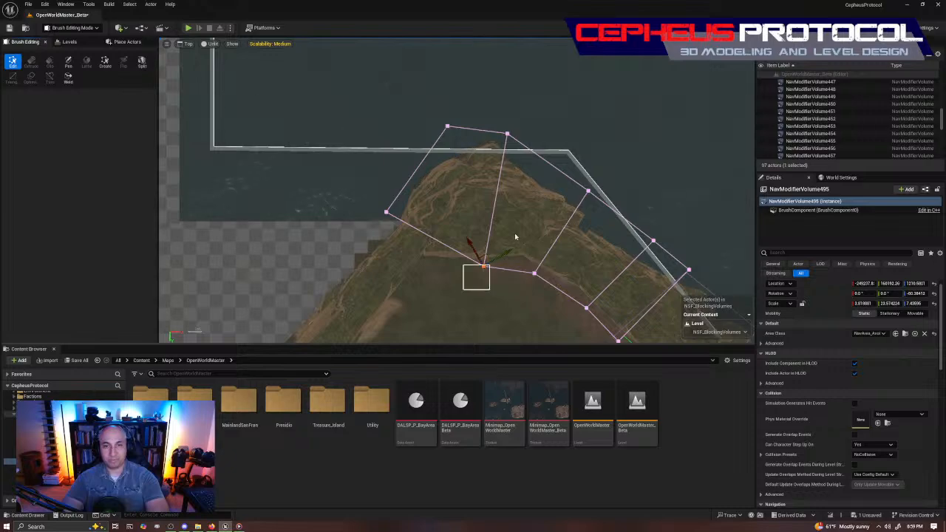
left_click_drag(482, 255, 454, 255)
right_click_drag(558, 221, 437, 165)
mouse_move(377, 251)
left_mouse_down()
mouse_move(437, 185)
mouse_move(406, 202)
left_mouse_up()
right_click_drag(398, 239, 539, 167)
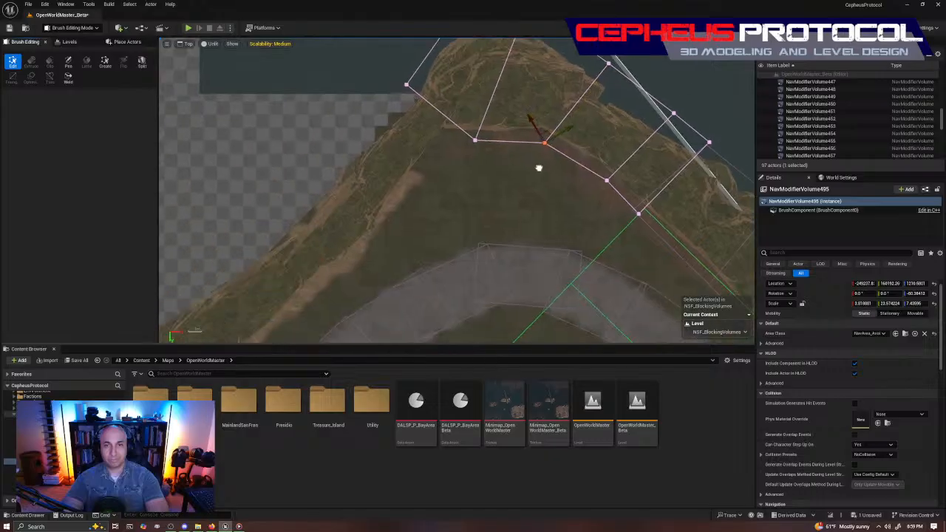
- Return to Selection mode and duplicate NavModifierVolume494, placing the copy across the peninsula's western shoreline
right_click_drag(617, 218, 581, 197)
left_click(634, 231)
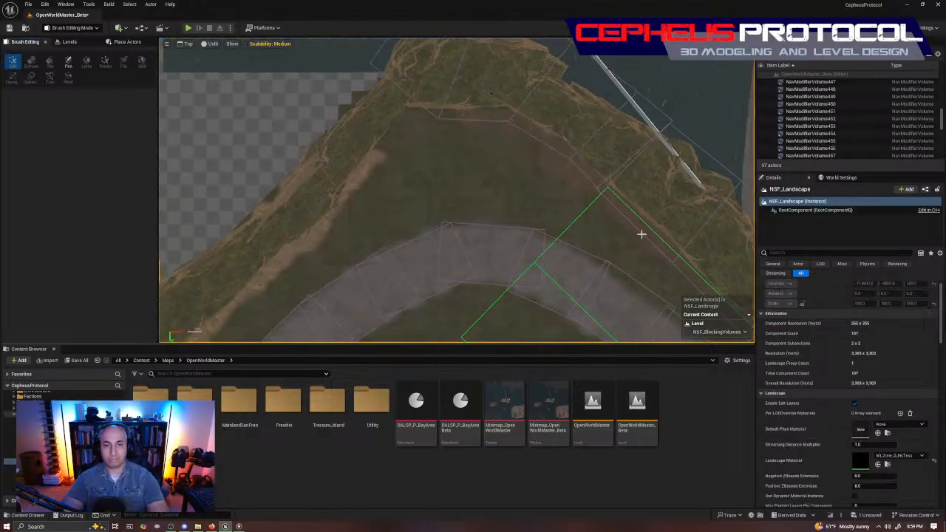
key("shift+1")
left_click(705, 235)
right_click_drag(702, 245, 535, 182)
scroll(553, 204, "down", 5)
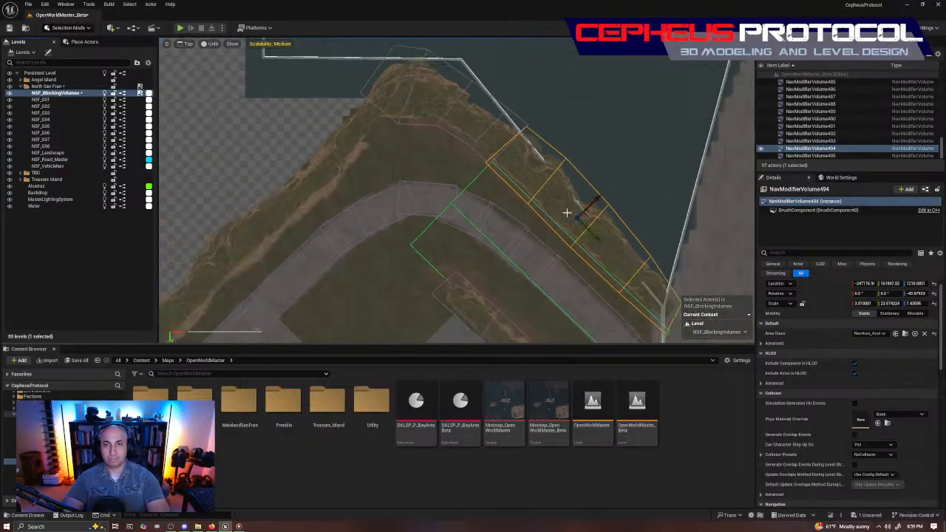
left_click_drag(587, 214, 416, 192, "alt")
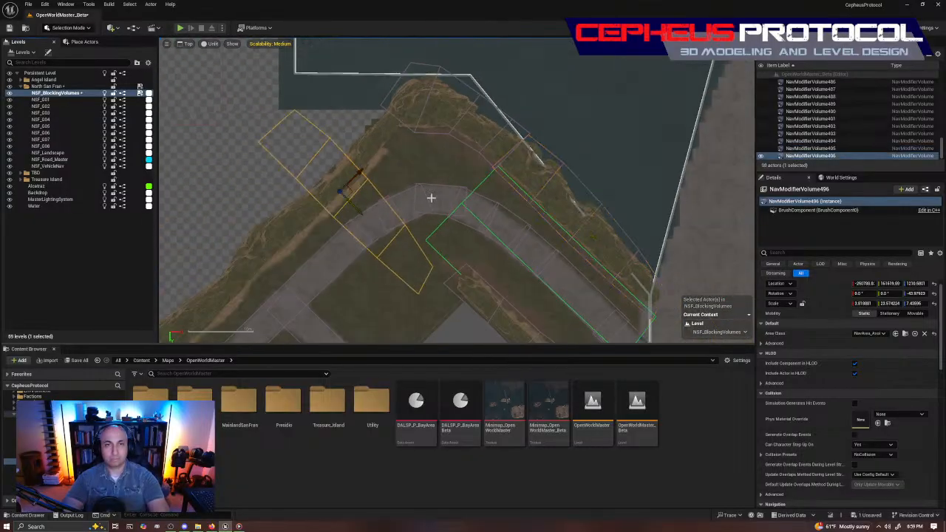
- Rotate the duplicated volume about 90° to run along the western shoreline and move it onto the cliff
left_click(382, 187)
key("e")
left_click(385, 190)
left_click_drag(378, 187, 413, 214)
key("w")
left_click_drag(338, 181, 321, 183)
- In Brush Editing mode, pull the northeast end vertices of NavModifierVolume496 southwest to meet the western end of NavModifierVolume495
right_click_drag(433, 192, 504, 258)
scroll(502, 232, "up", 4)
scroll(502, 232, "down", 3)
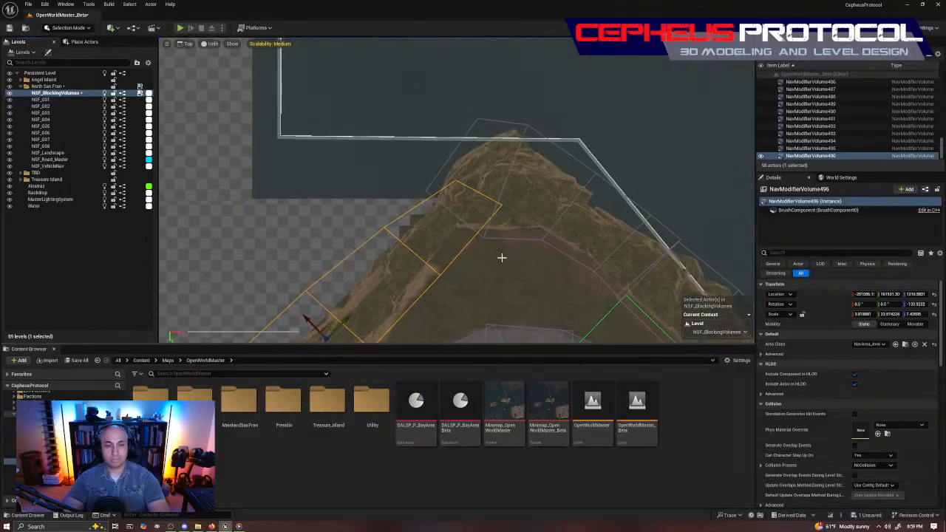
key("shift+7")
left_click(453, 209)
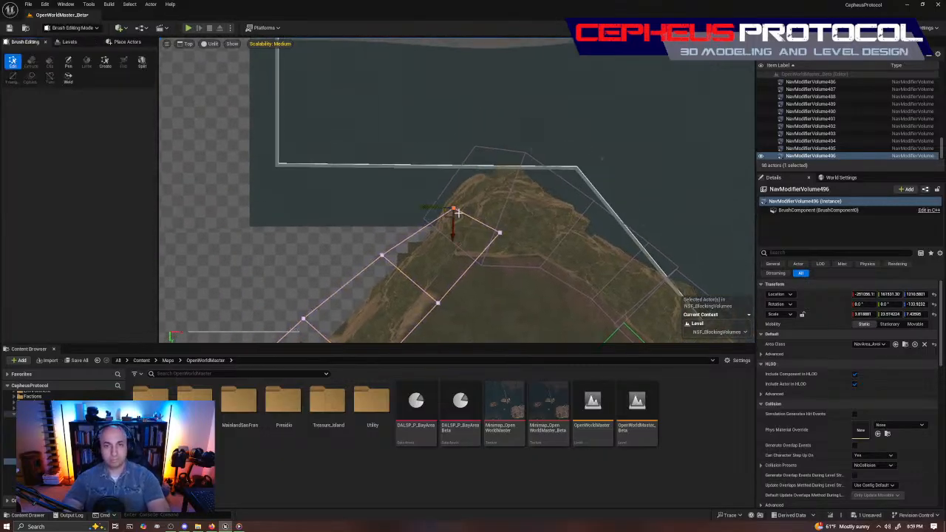
left_click_drag(446, 217, 419, 226)
left_click_drag(444, 286, 526, 209)
left_click_drag(495, 242, 479, 270)
- Shift the second outer vertex and the third vertex pair of NavModifierVolume496 southeast toward the cliff
right_click_drag(416, 325, 472, 185)
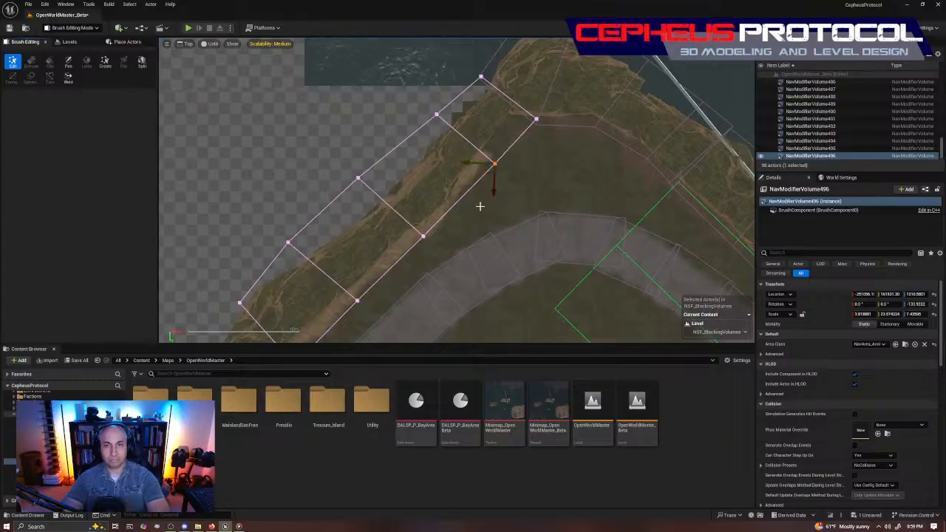
left_click(438, 116)
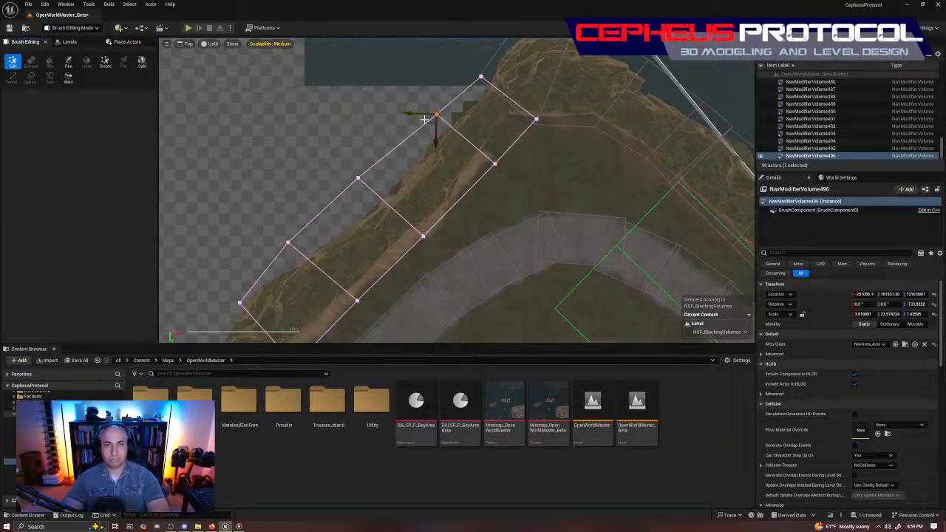
left_click_drag(425, 120, 434, 131)
left_click_drag(411, 257, 468, 198)
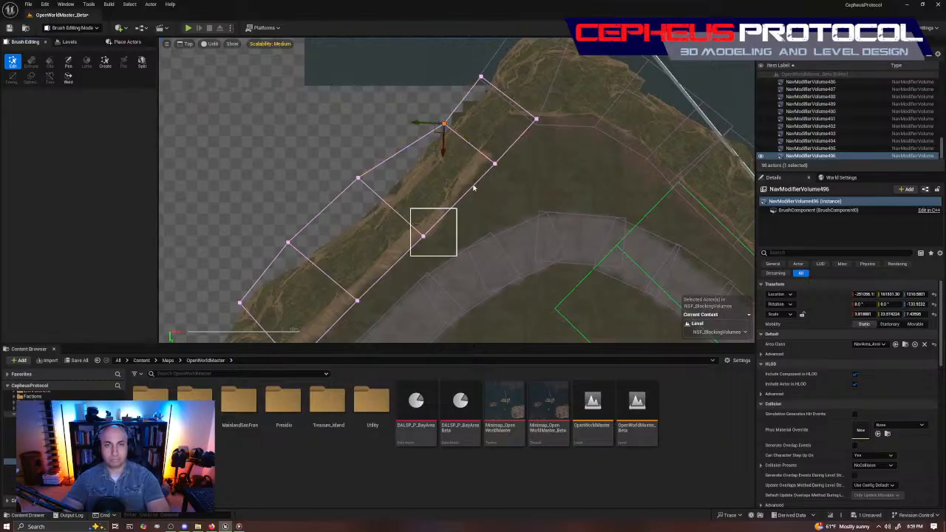
right_click_drag(476, 232, 507, 137)
left_click_drag(445, 151, 459, 157)
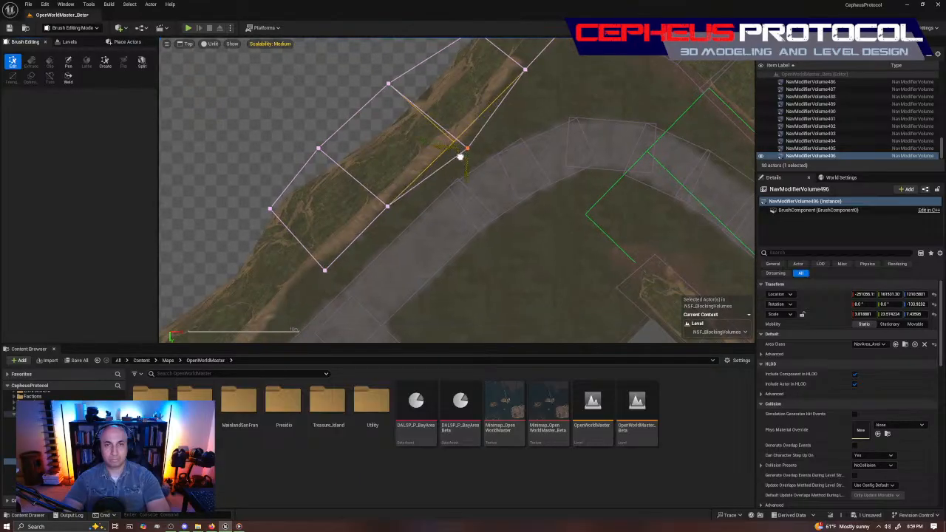
right_click_drag(387, 100, 407, 151)
left_click_drag(391, 162, 434, 96)
left_click_drag(399, 143, 418, 195)
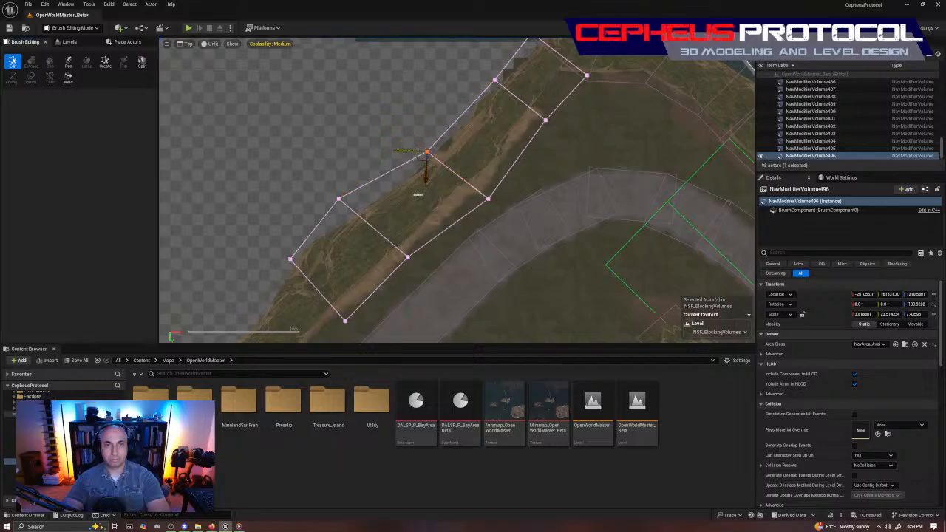
- Fine-tune the second vertex pair and the third and fourth inner vertices of NavModifierVolume496 along the cliff's edges
right_click_drag(493, 120, 490, 162)
left_click(491, 124)
left_click_drag(484, 129, 478, 132)
right_click_drag(404, 221, 434, 110)
left_click_drag(422, 213, 477, 153)
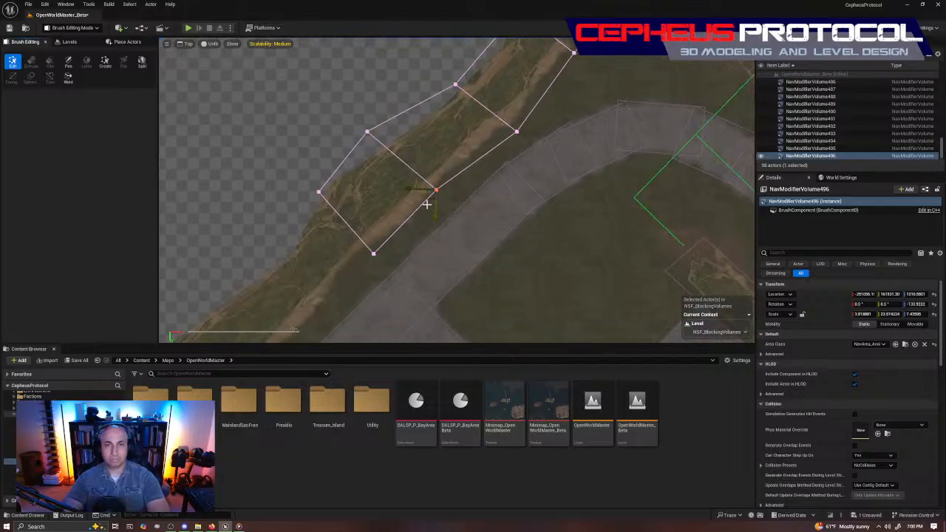
left_click_drag(427, 199, 425, 196)
left_click_drag(500, 162, 610, 86)
left_click_drag(511, 141, 500, 132)
mouse_move(431, 143)
right_mouse_down()
mouse_move(447, 142)
mouse_move(441, 236)
right_mouse_up()
mouse_move(612, 131)
left_mouse_down()
mouse_move(572, 157)
mouse_move(565, 151)
left_mouse_up()
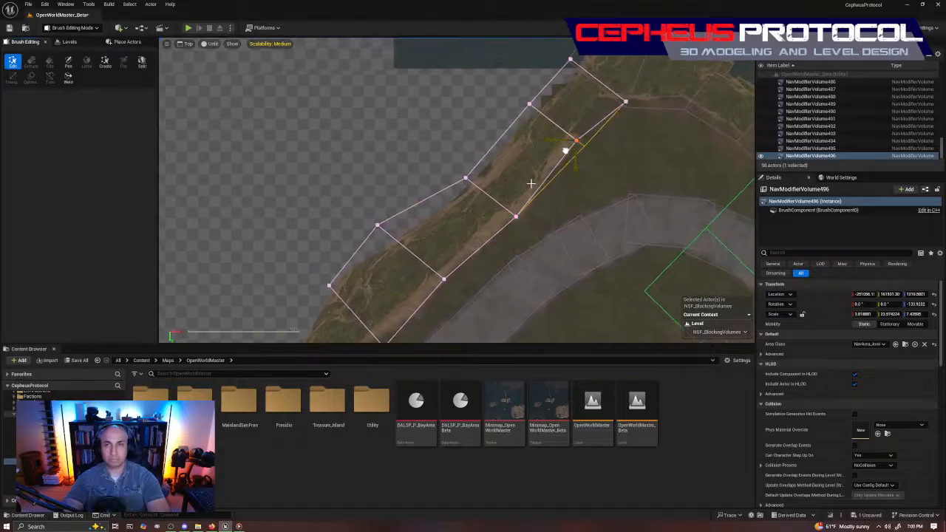
- Fit the fourth and end outer vertices of NavModifierVolume496 to the southwest shoreline and adjust the fourth and third inner vertices
right_click_drag(451, 230, 507, 142)
left_click_drag(386, 168, 448, 113)
left_click_drag(423, 146, 436, 158)
right_click_drag(399, 210, 435, 161)
mouse_move(405, 166)
left_mouse_down()
mouse_move(436, 139)
mouse_move(414, 145)
left_mouse_up()
left_click_drag(439, 220, 518, 180)
left_click_drag(468, 219, 461, 212)
left_click_drag(526, 159, 584, 106)
left_click_drag(527, 152, 522, 159)
- Return to Selection mode and save the blocking volumes level
mouse_move(612, 85)
right_mouse_down()
mouse_move(559, 145)
mouse_move(481, 201)
right_mouse_up()
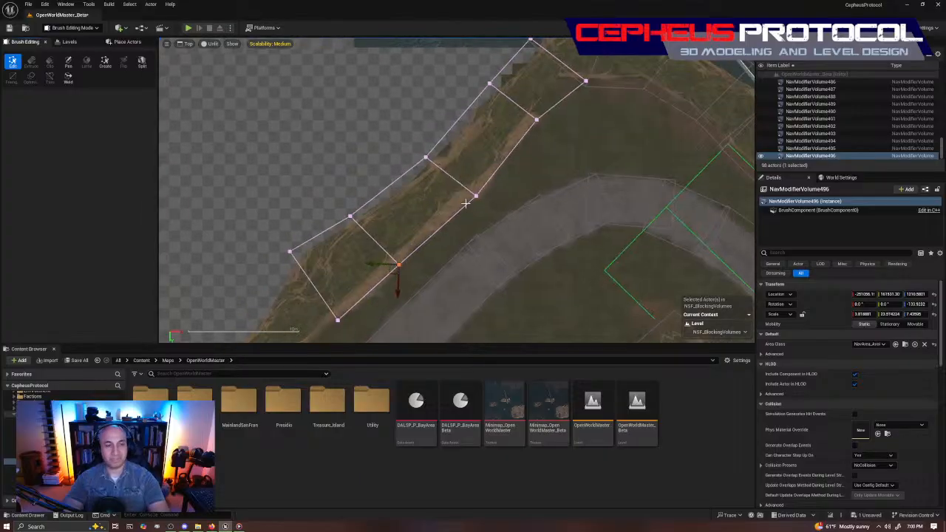
key("shift+1")
right_click_drag(582, 185, 527, 202)
key("ctrl+s")
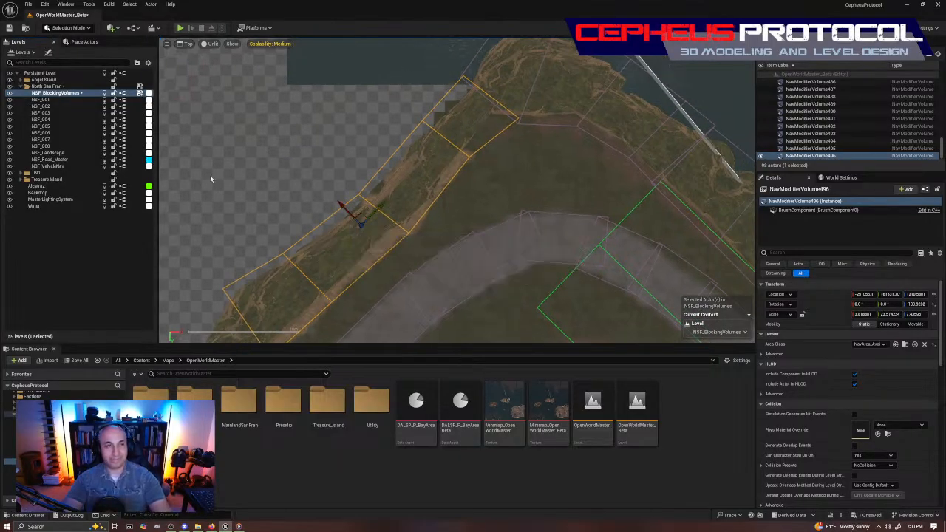
right_click_drag(434, 199, 531, 72)
scroll(496, 152, "down", 4)
right_click_drag(539, 124, 511, 217)
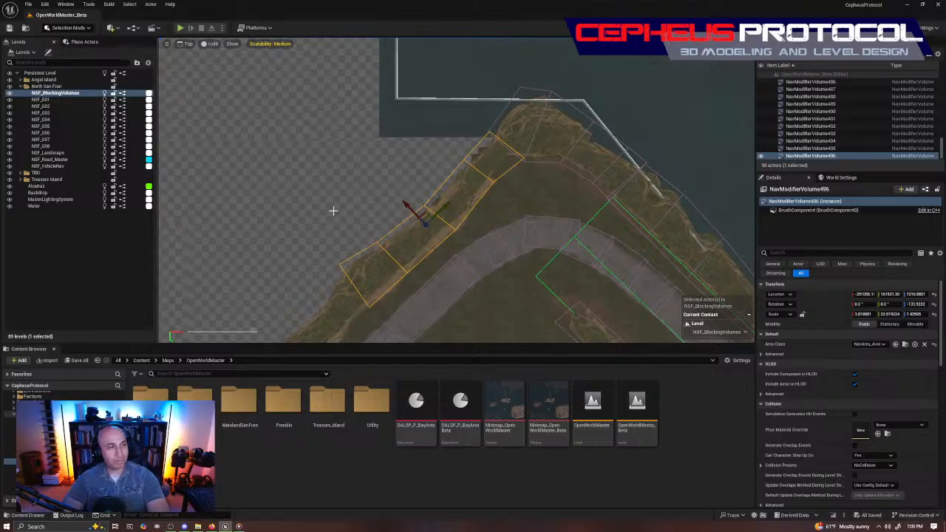
- Duplicate NavModifierVolume496 southwest along the shoreline to cover the next stretch of cliff
right_click_drag(466, 248, 620, 129)
right_click_drag(649, 168, 661, 218)
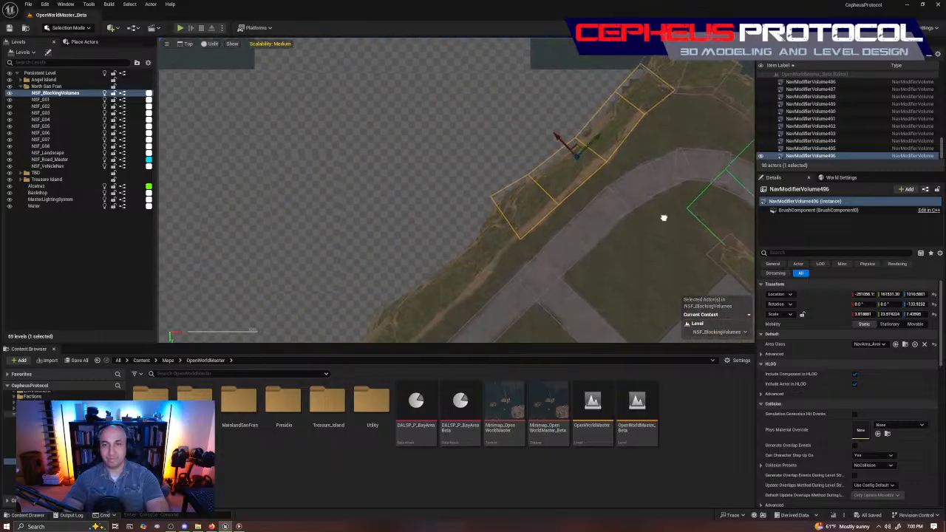
left_click_drag(576, 145, 456, 256, "alt")
right_click_drag(456, 256, 504, 171)
scroll(504, 171, "up", 3)
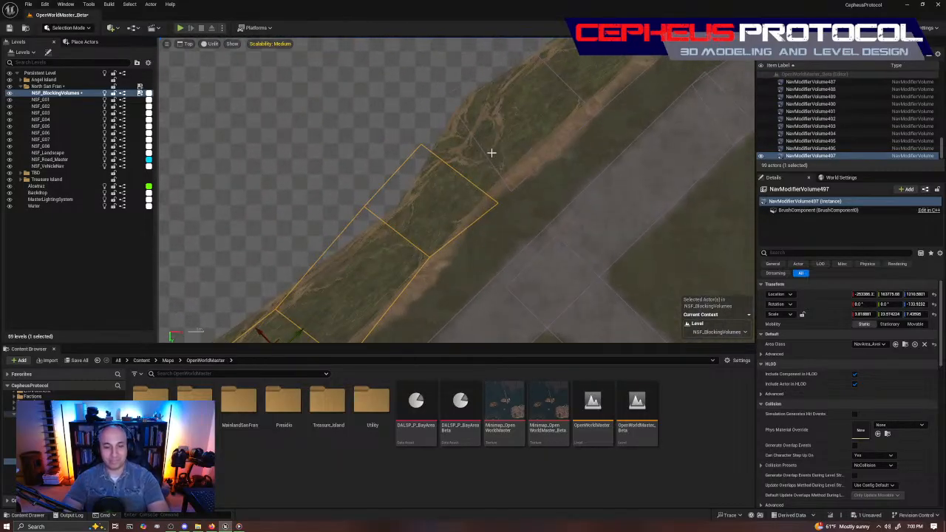
- In Brush Editing mode, move the northeast end vertices of NavModifierVolume497 northeast to meet the southwest end of NavModifierVolume496
key("shift+7")
left_click_drag(446, 242, 634, 125)
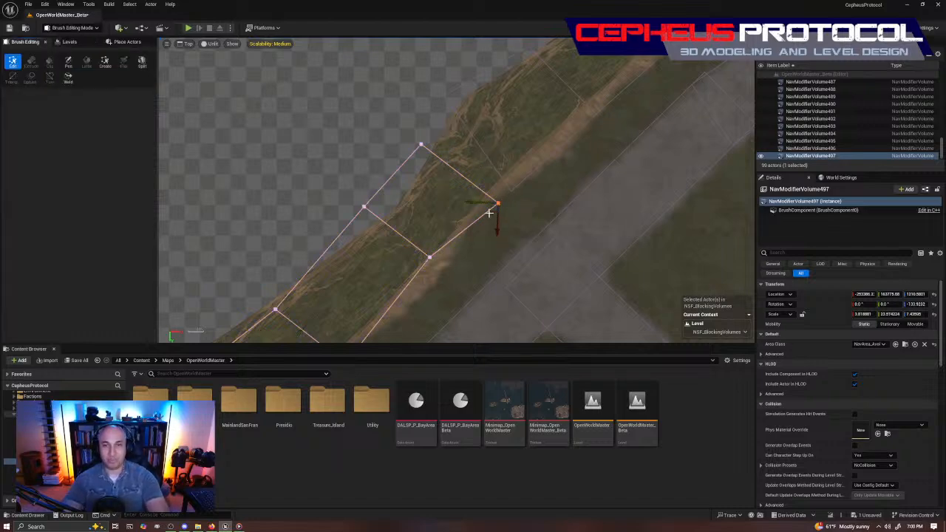
left_click_drag(488, 211, 505, 191)
left_click_drag(504, 196, 504, 196)
left_click(421, 145)
right_click_drag(487, 102, 474, 203)
left_click_drag(398, 255, 423, 209)
- Move the second inner vertex of NavModifierVolume497 southeast and its second outer vertex east onto the cliff edges
right_click_drag(412, 255, 476, 98)
left_click(481, 203)
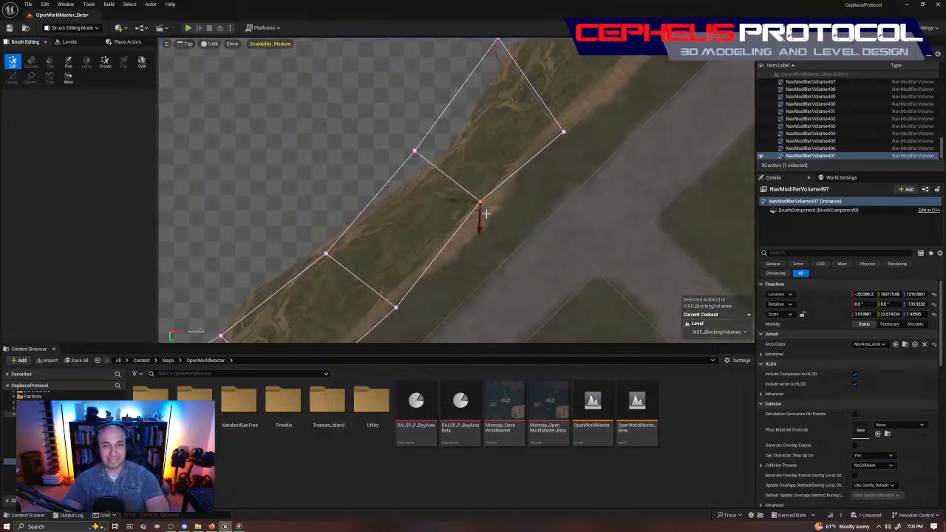
left_click_drag(471, 210, 489, 218)
left_click(415, 150)
left_click_drag(404, 158, 429, 152)
- Shift the third vertex pair of NavModifierVolume497 northeast to hug the shoreline cliff
right_click_drag(388, 203, 484, 76)
left_click(419, 129)
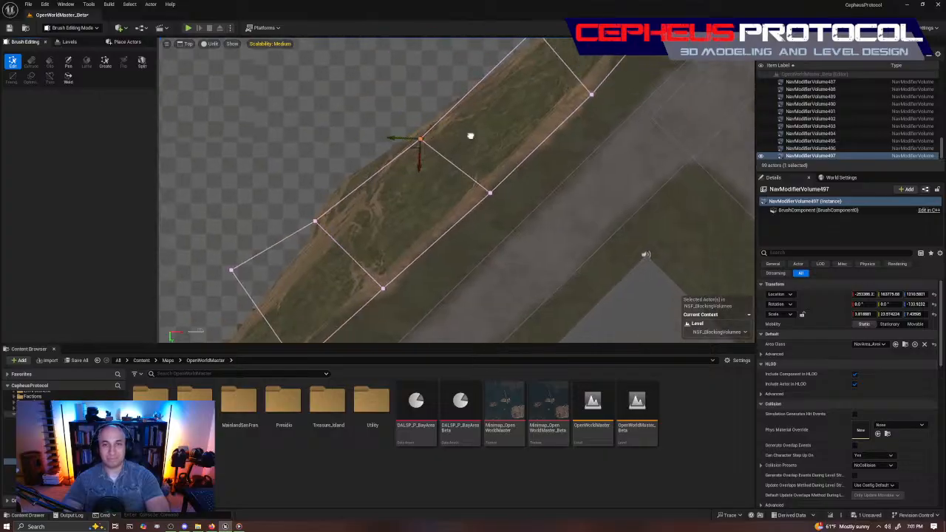
right_click_drag(395, 137, 393, 210)
mouse_move(409, 209)
left_mouse_down()
mouse_move(402, 193)
mouse_move(426, 176)
left_mouse_up()
right_click_drag(479, 198, 442, 126)
left_click(450, 182)
left_click_drag(442, 191, 457, 179)
- Shift the fourth vertex pair of NavModifierVolume497 northeast to match the bend in the shoreline
right_click_drag(253, 263, 371, 161)
left_click(395, 109)
right_click_drag(467, 73, 457, 159)
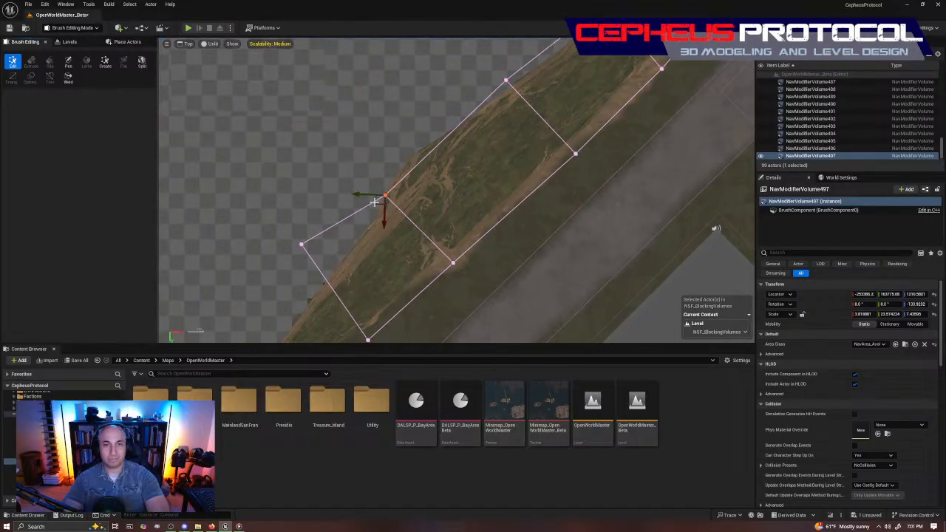
left_click_drag(378, 201, 396, 157)
mouse_move(410, 258)
left_mouse_down()
mouse_move(551, 197)
mouse_move(540, 310)
left_mouse_up()
mouse_move(447, 272)
left_mouse_down()
mouse_move(480, 252)
mouse_move(469, 254)
left_mouse_up()
- Nudge the southwest inner end vertex of NavModifierVolume497 and pull its outer counterpart southeast onto the shoreline
right_click_drag(423, 266, 557, 108)
mouse_move(453, 224)
left_mouse_down()
mouse_move(558, 136)
mouse_move(558, 150)
left_mouse_up()
left_click_drag(495, 193, 499, 195)
left_click_drag(382, 131, 498, 40)
right_click_drag(479, 81, 474, 175)
left_click_drag(423, 192, 437, 219)
- Leave Brush Editing for Selection mode and save the level with the fitted NavModifierVolume497
scroll(621, 128, "down", 2)
right_click_drag(621, 128, 506, 164)
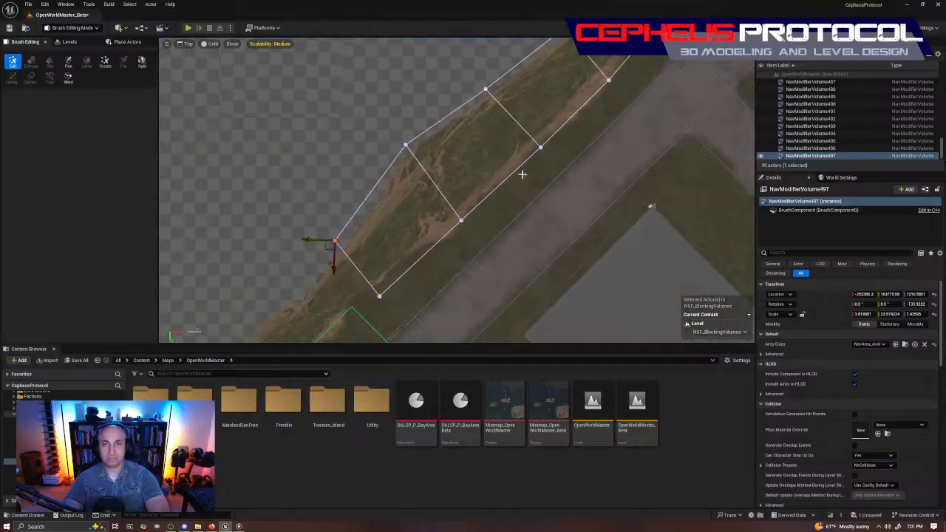
scroll(555, 163, "down", 5)
key("shift+1")
right_click_drag(614, 144, 530, 152)
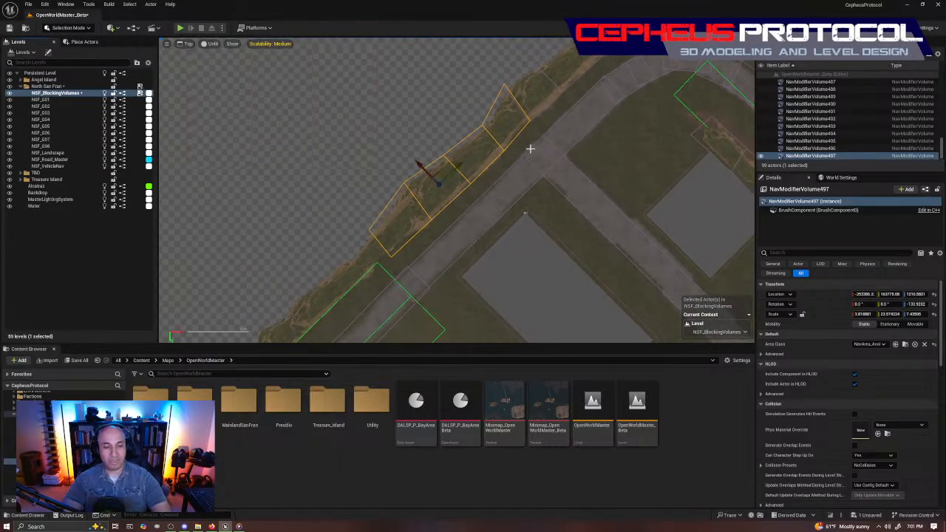
key("ctrl+s")
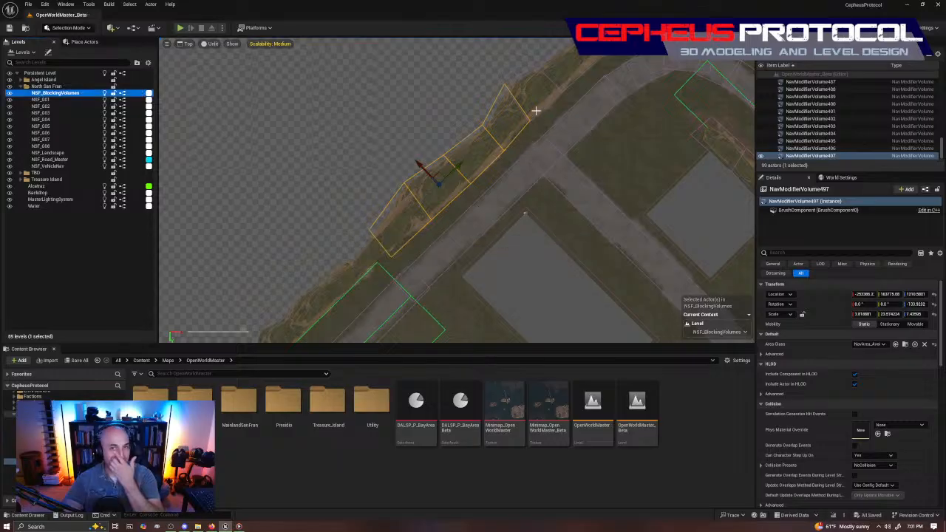
- Duplicate another existing navigation volume and place the copy beside the shoreline southwest of NavModifierVolume497
right_click_drag(684, 111, 580, 57)
scroll(554, 163, "down", 6)
right_click_drag(511, 195, 538, 235)
left_click(555, 221)
left_click_drag(590, 283, 379, 164, "alt")
scroll(436, 185, "up", 6)
right_click_drag(399, 126, 491, 267)
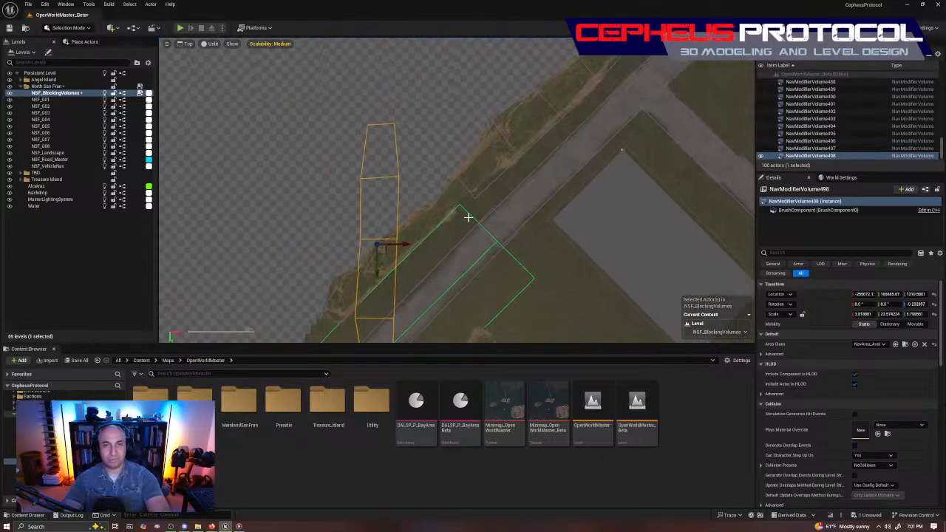
- Rotate NavModifierVolume498 to about 46.2° and position it along the shoreline cliff
right_click_drag(461, 215, 499, 150)
left_click_drag(449, 153, 437, 190)
mouse_move(512, 171)
right_mouse_down()
mouse_move(462, 202)
mouse_move(473, 190)
right_mouse_up()
scroll(494, 164, "up", 4)
- In Brush Editing mode, pull the northeast end vertices of NavModifierVolume498 southwest to square its end across the cliff
key("shift+7")
right_click_drag(463, 120, 485, 213)
left_click_drag(450, 182, 486, 116)
mouse_move(470, 158)
left_mouse_down()
mouse_move(429, 196)
mouse_move(432, 188)
left_mouse_up()
left_click_drag(473, 239, 575, 133)
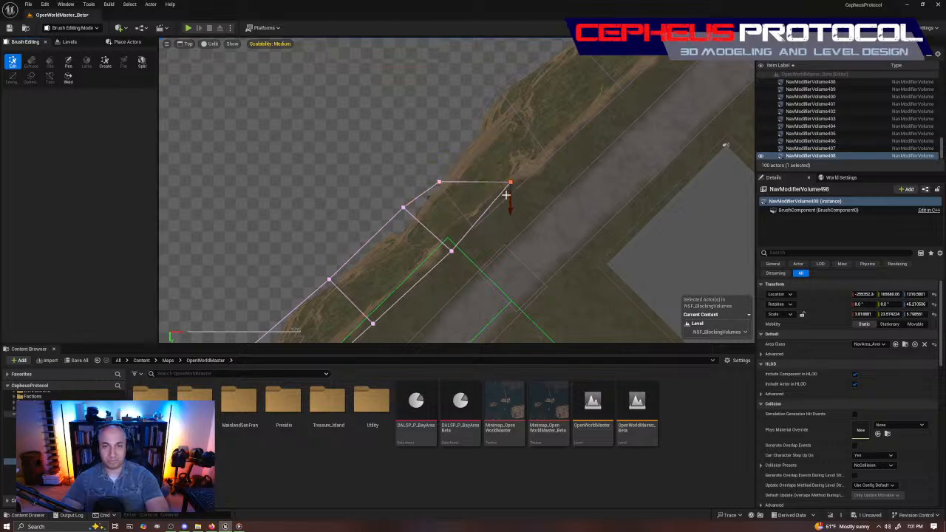
mouse_move(505, 192)
left_mouse_down()
mouse_move(473, 249)
mouse_move(474, 231)
left_mouse_up()
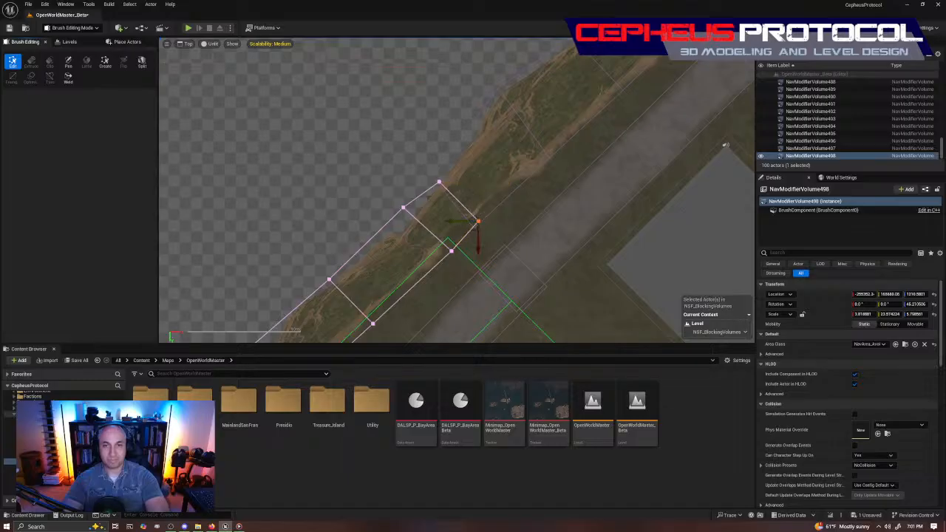
- Move the middle vertices of NavModifierVolume498 along the shoreline so both long sides follow the cliff's edges
right_click_drag(424, 263, 510, 148)
mouse_move(470, 131)
left_mouse_down()
mouse_move(515, 75)
mouse_move(454, 121)
left_mouse_up()
left_click_drag(510, 178, 561, 122)
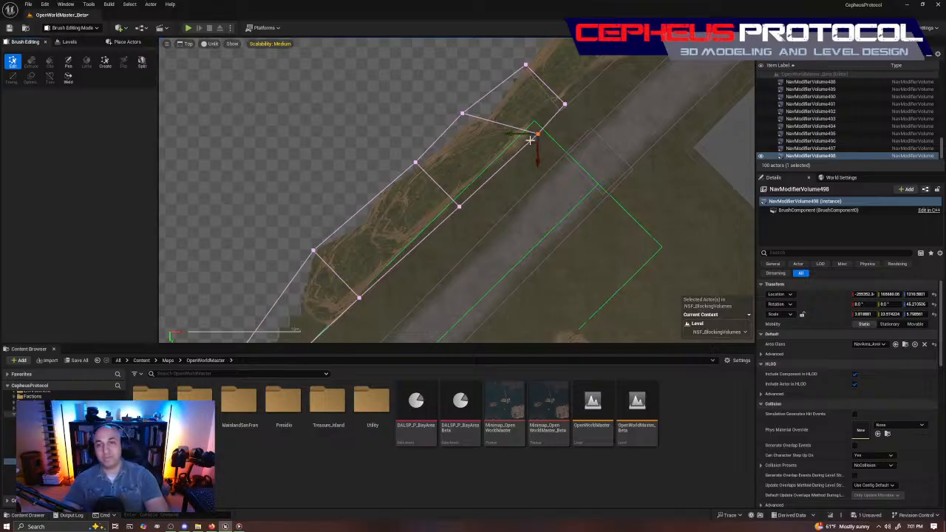
left_click_drag(529, 141, 507, 171)
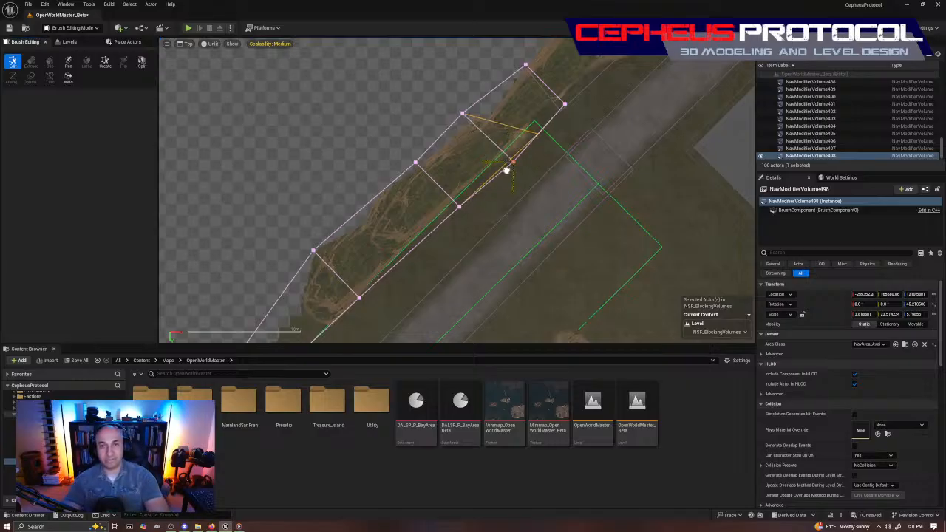
right_click_drag(416, 230, 481, 160)
left_click(480, 93)
left_click_drag(470, 97, 450, 106)
mouse_move(493, 161)
left_mouse_down()
mouse_move(538, 134)
mouse_move(505, 170)
left_mouse_up()
right_click_drag(459, 185, 496, 158)
left_click_drag(395, 181, 438, 135)
left_click_drag(472, 196, 494, 186)
- Pull the southwest end of NavModifierVolume498 back to the cliff's tip and shift its adjoining vertices out around the rock
left_click_drag(326, 310, 411, 217)
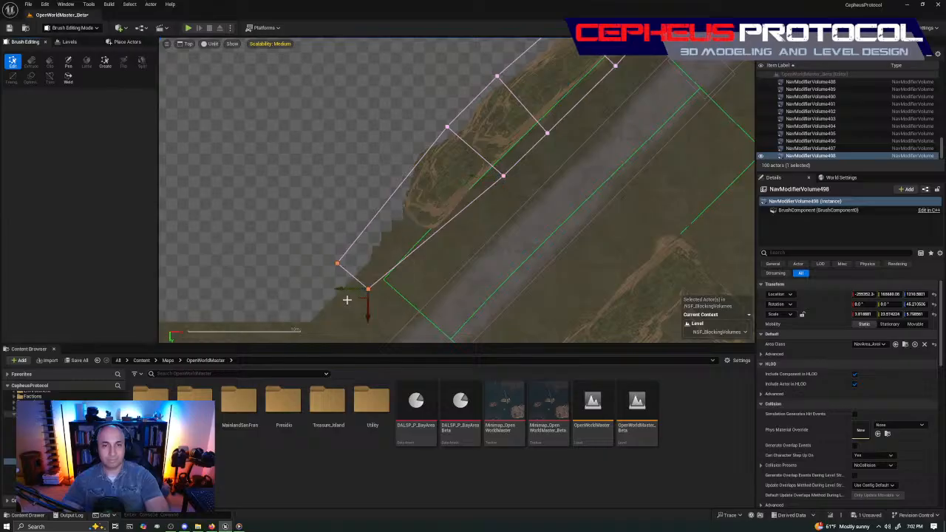
left_click_drag(357, 297, 412, 248)
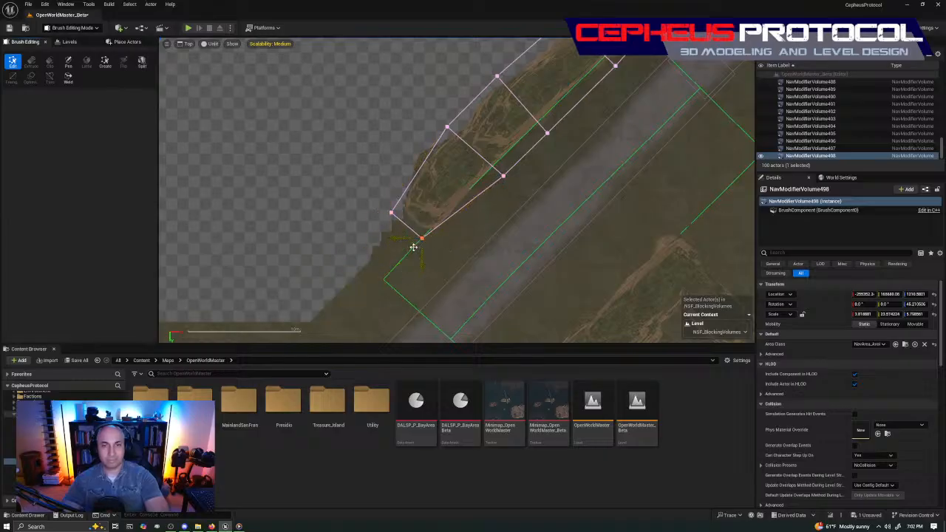
left_click(391, 213)
left_click_drag(385, 223, 381, 221)
left_click(447, 127)
left_click_drag(448, 127, 420, 142)
left_click(502, 176)
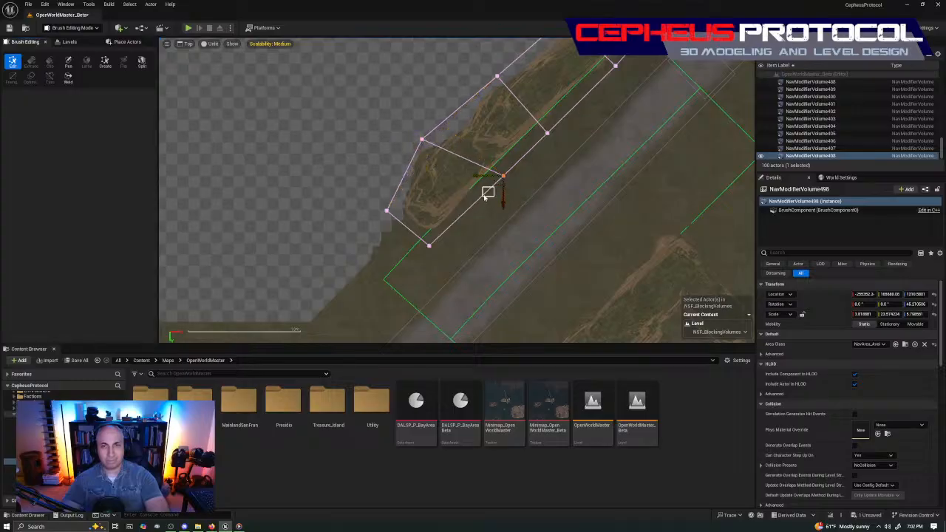
left_click_drag(498, 184, 477, 200)
- Straighten the road-side edge of NavModifierVolume498 along the cliff and return to Selection mode
right_click_drag(541, 144, 457, 265)
left_click(464, 257)
left_click_drag(458, 264, 456, 256)
left_click_drag(525, 207, 581, 158)
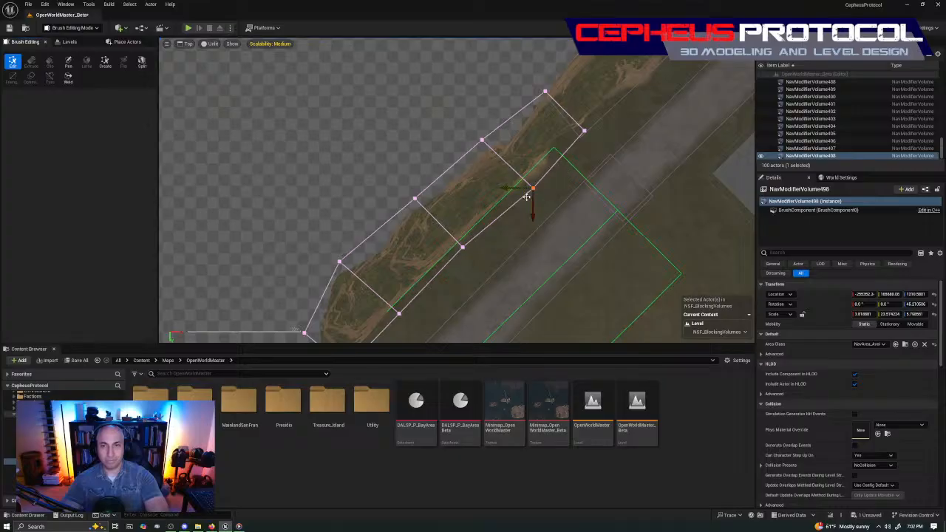
left_click_drag(527, 198, 519, 191)
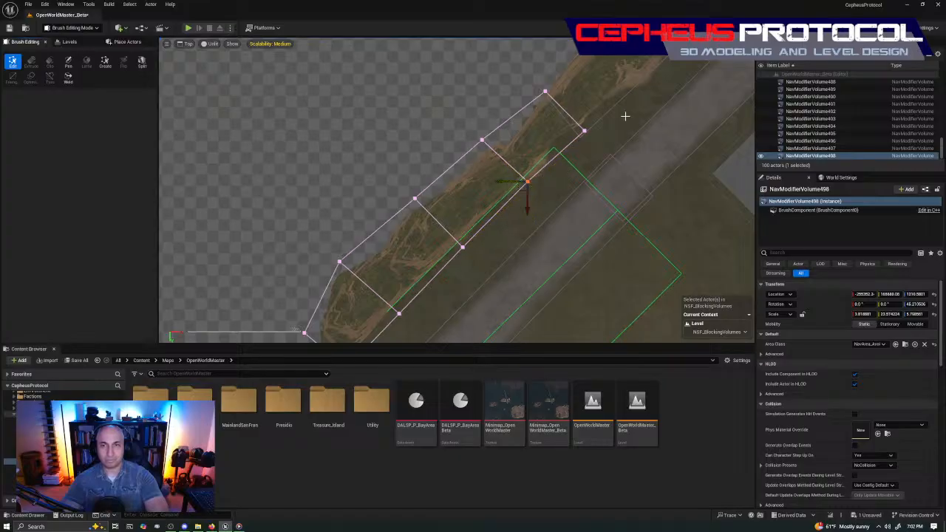
right_click_drag(613, 118, 523, 205)
key("shift+1")
- Inspect how NavModifierVolume498 covers the shoreline cliff beside the road in the perspective view
mouse_move(402, 255)
right_mouse_down()
mouse_move(484, 178)
mouse_move(454, 110)
right_mouse_up()
mouse_move(517, 217)
right_mouse_down()
mouse_move(444, 220)
mouse_move(408, 261)
mouse_move(293, 237)
right_mouse_up()
right_click_drag(442, 186, 313, 182)
key("alt+g")
key("w")
key("d")
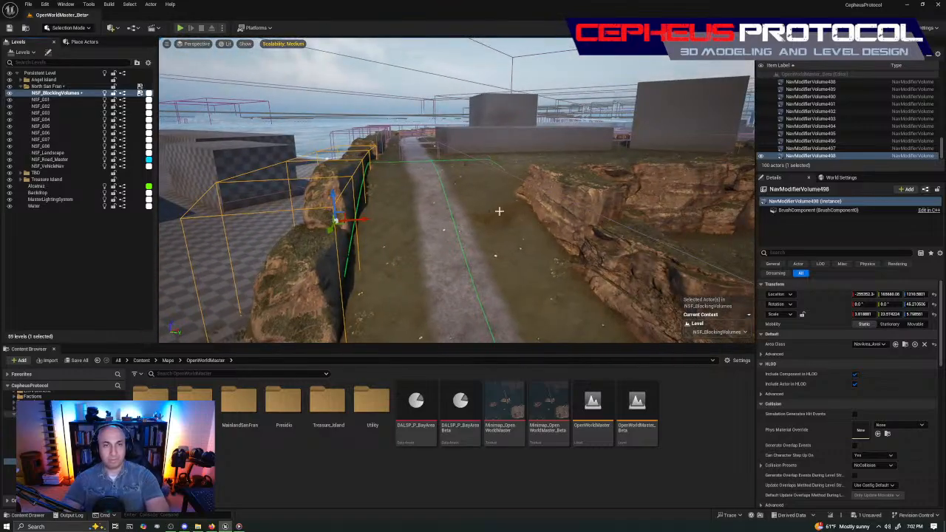
key("f")
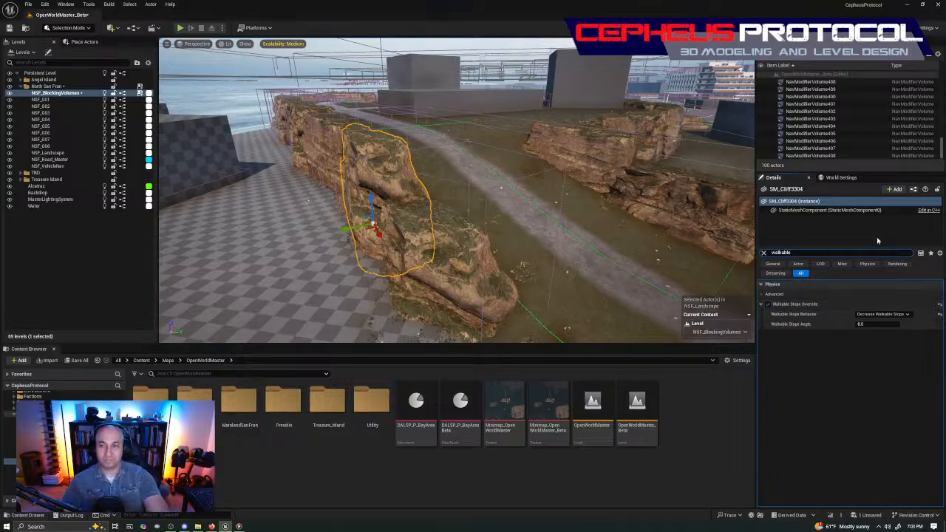
- Check the Walkable Slope Override settings on the cliff meshes and look over the inland cliffs beside the road
left_click(432, 207)
left_click(507, 187)
mouse_move(610, 202)
right_mouse_down()
mouse_move(592, 255)
mouse_move(614, 259)
mouse_move(610, 202)
right_mouse_up()
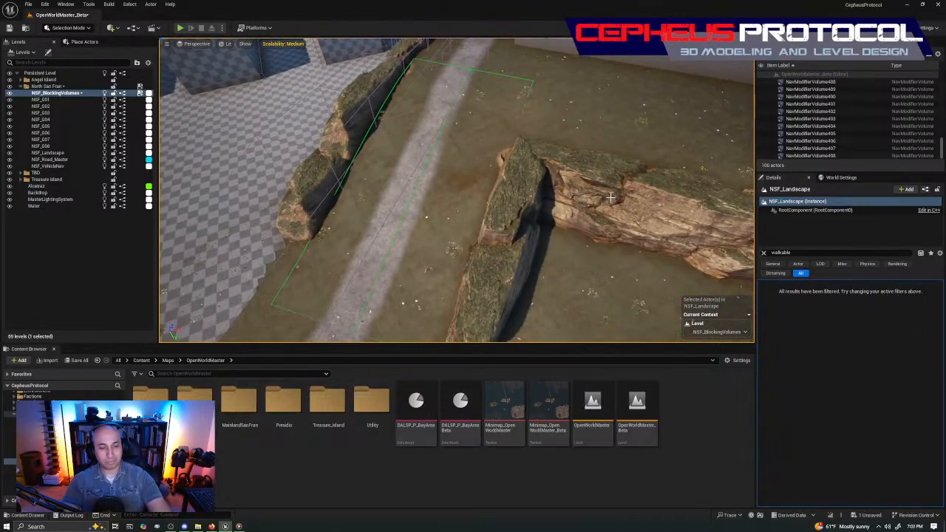
right_click_drag(593, 162, 637, 207)
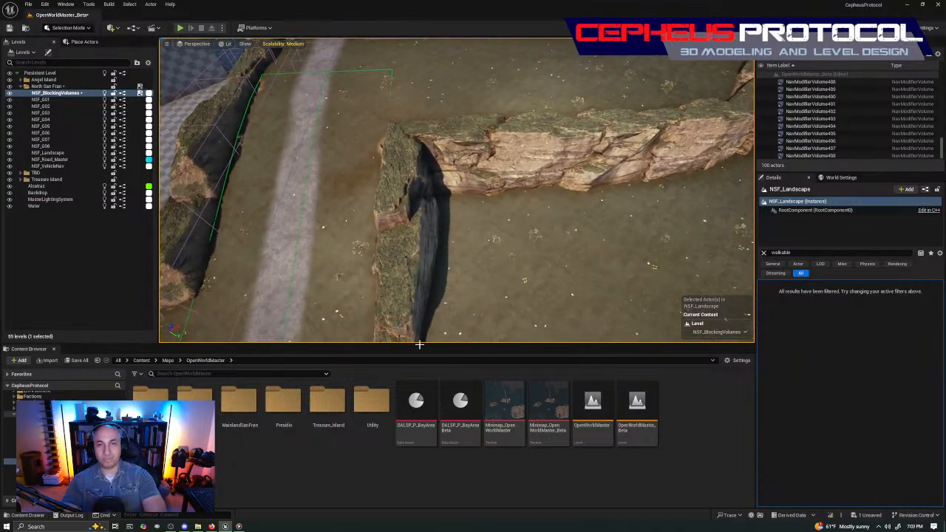
right_click_drag(501, 150, 517, 129)
left_click(439, 209)
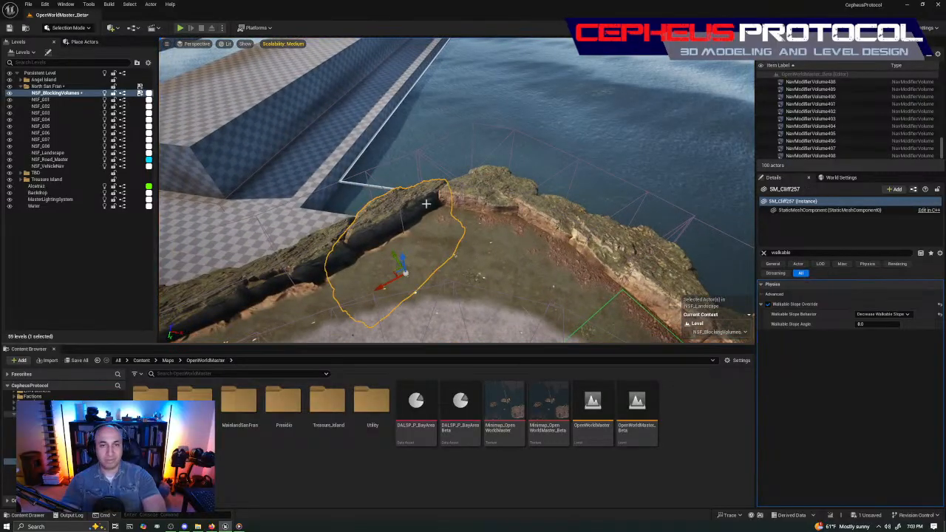
left_click(423, 162)
right_click_drag(585, 177, 544, 140)
- In the top view, duplicate NavModifierVolume498 and place the copy over the inland cliff southeast of the road
key("alt+j")
scroll(545, 139, "down", 6)
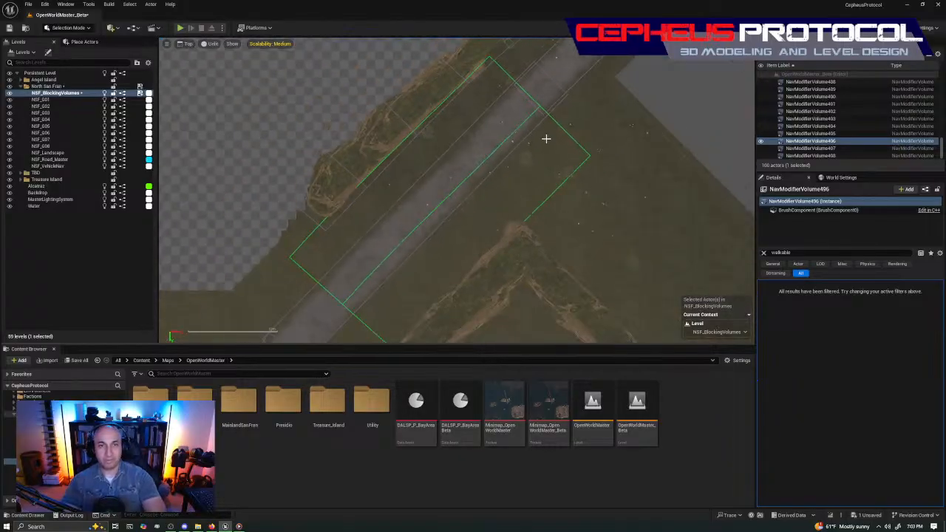
left_click(420, 160)
right_click_drag(549, 194, 453, 148)
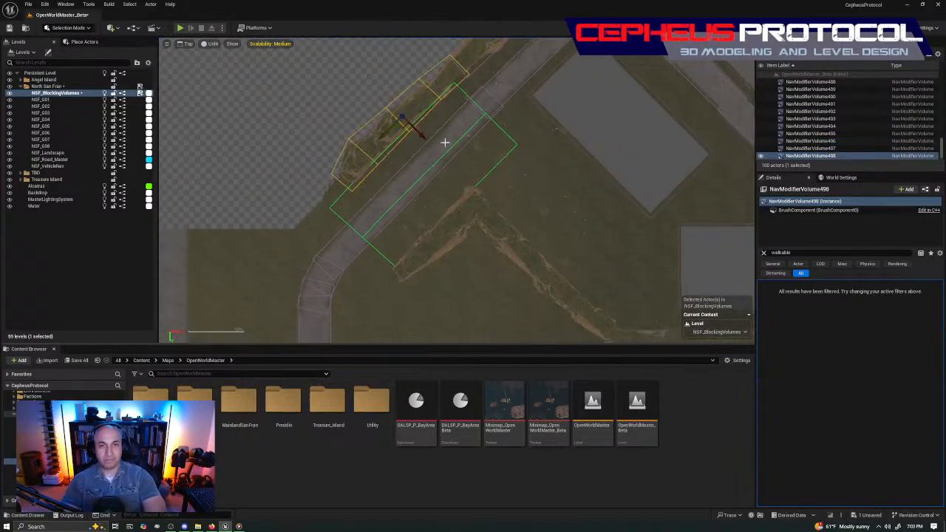
left_click_drag(405, 171, 442, 235, "alt")
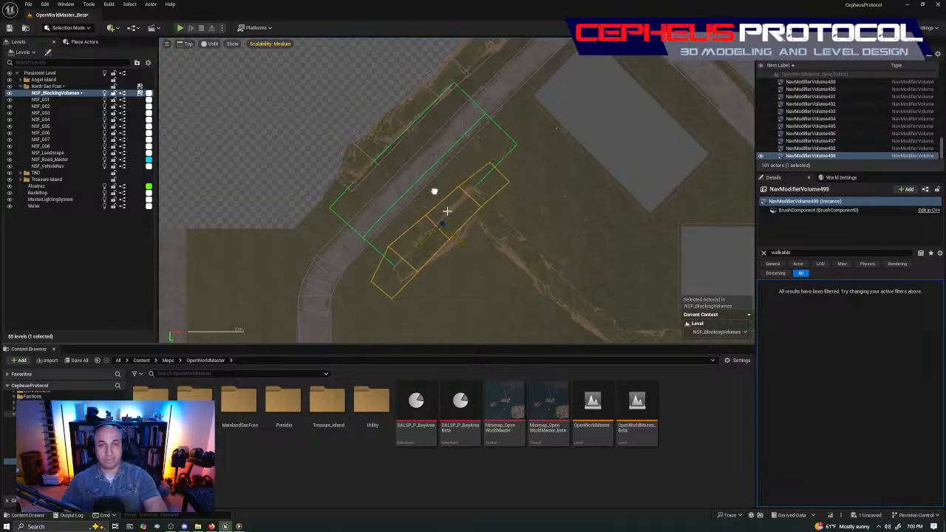
scroll(481, 226, "up", 6)
right_click_drag(483, 230, 553, 183)
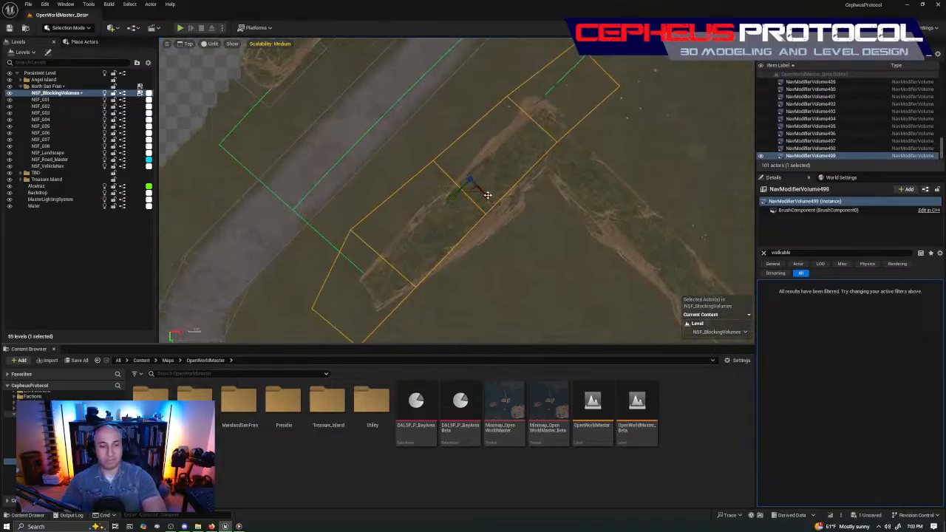
left_click_drag(471, 189, 473, 214)
right_click_drag(600, 152, 574, 179)
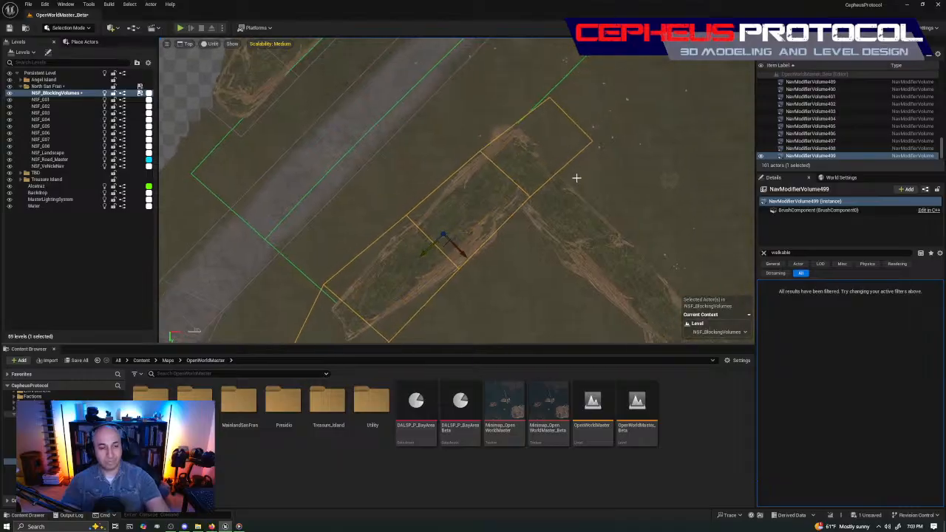
- In Brush Editing mode, pull the northeast end of NavModifierVolume499 back to the cliff corner and tuck in its adjoining southeast vertex
key("shift+7")
right_click_drag(570, 131, 561, 145)
mouse_move(604, 61)
left_mouse_down("ctrl+alt")
mouse_move(518, 145)
mouse_move(598, 82)
mouse_move(502, 144)
left_mouse_up("ctrl+alt")
mouse_move(546, 176)
left_mouse_down("ctrl+alt")
mouse_move(583, 154)
mouse_move(586, 165)
mouse_move(548, 193)
left_mouse_up("ctrl+alt")
right_click_drag(491, 248, 507, 197)
mouse_move(517, 186)
left_mouse_down("ctrl+alt")
mouse_move(548, 155)
mouse_move(516, 194)
left_mouse_up("ctrl+alt")
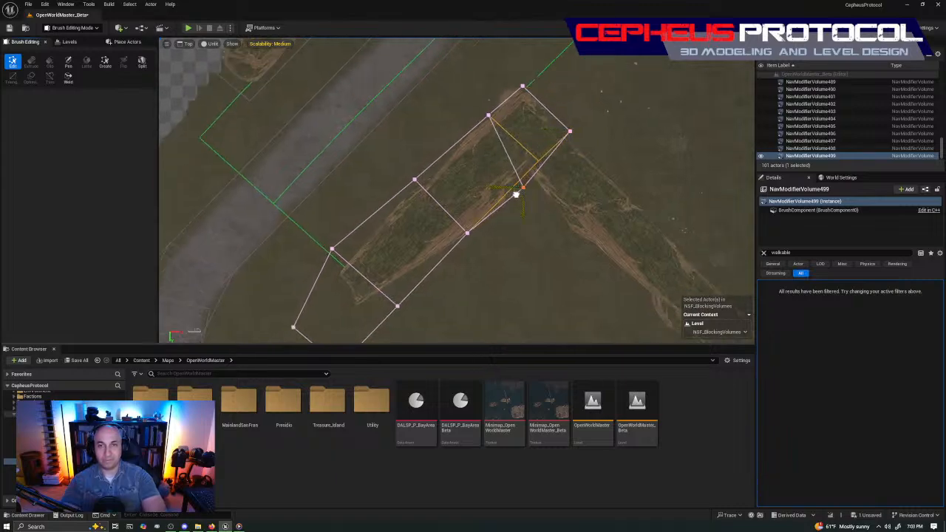
- Move the middle vertices of NavModifierVolume499 so its long sides match the inland cliff's edges
mouse_move(457, 157)
left_mouse_down("ctrl+alt")
mouse_move(516, 98)
mouse_move(469, 125)
left_mouse_up("ctrl+alt")
right_click_drag(449, 195, 460, 126)
left_click_drag(461, 128, 485, 198, "ctrl+alt")
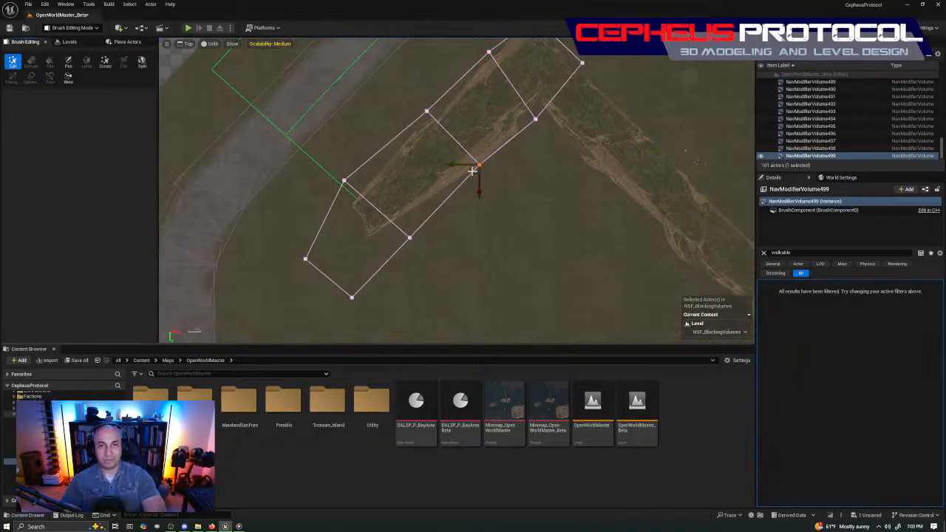
left_click_drag(471, 172, 492, 169)
left_click_drag(424, 146, 463, 87, "ctrl+alt")
left_click_drag(420, 121, 436, 105)
- Pull the southwest vertices of NavModifierVolume499 in to close around the cliff's tapered end, then return to Selection mode
right_click_drag(380, 205, 434, 137)
left_click_drag(427, 95, 388, 132, "ctrl+alt")
right_click_drag(409, 142, 394, 205)
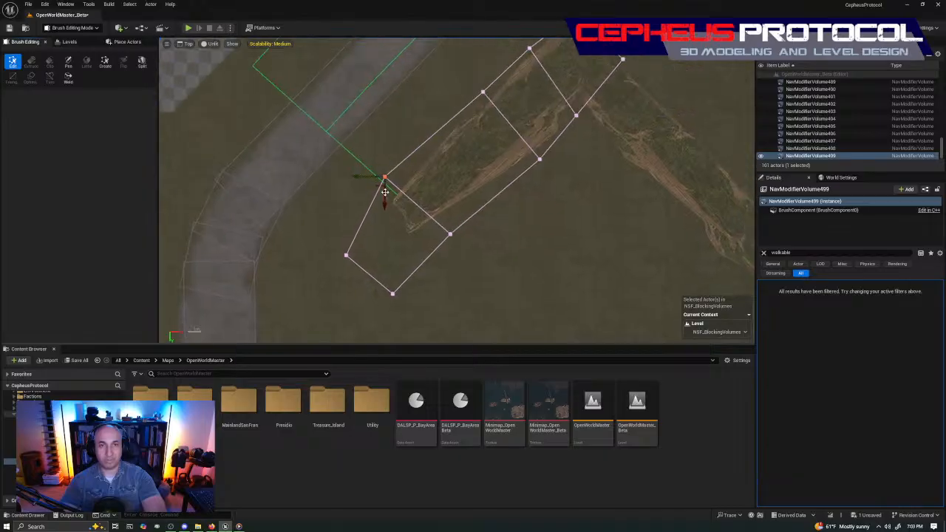
mouse_move(386, 181)
left_mouse_down("ctrl+alt")
mouse_move(458, 131)
mouse_move(386, 184)
mouse_move(425, 147)
left_mouse_up("ctrl+alt")
mouse_move(422, 231)
left_mouse_down("ctrl+alt")
mouse_move(454, 258)
mouse_move(450, 246)
mouse_move(479, 203)
left_mouse_up("ctrl+alt")
mouse_move(318, 308)
left_mouse_down("ctrl+alt")
mouse_move(462, 220)
mouse_move(367, 279)
mouse_move(414, 247)
mouse_move(422, 255)
left_mouse_up("ctrl+alt")
mouse_move(419, 255)
left_mouse_down()
mouse_move(410, 262)
mouse_move(403, 249)
left_mouse_up()
left_click(425, 246)
scroll(493, 207, "down", 2)
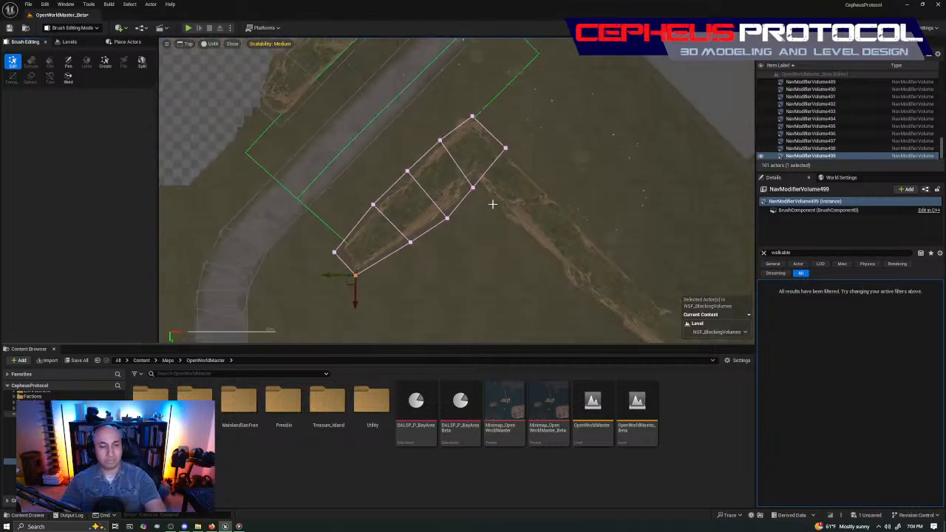
key("shift+1")
- Duplicate NavModifierVolume499, rotate the copy to run northwest to southeast, and place it along the adjoining inland cliff
left_click(476, 181)
right_click_drag(553, 173, 476, 134)
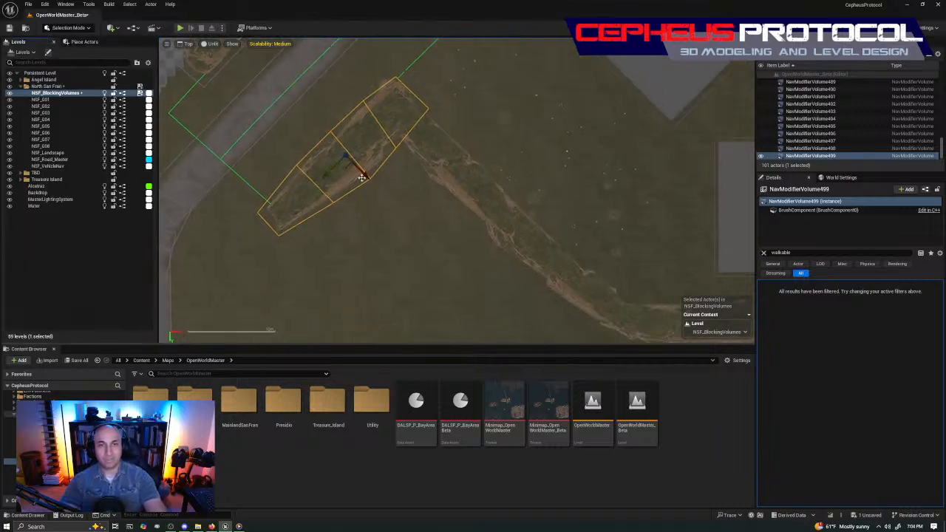
left_click_drag(417, 177, 451, 202, "alt")
key("e")
left_click_drag(535, 207, 490, 186)
key("w")
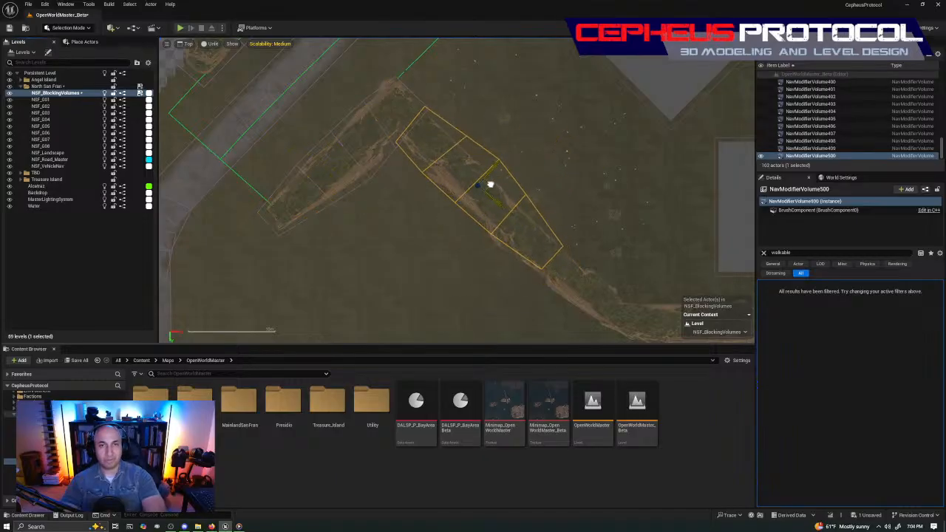
right_click_drag(490, 186, 491, 260)
scroll(526, 217, "up", 4)
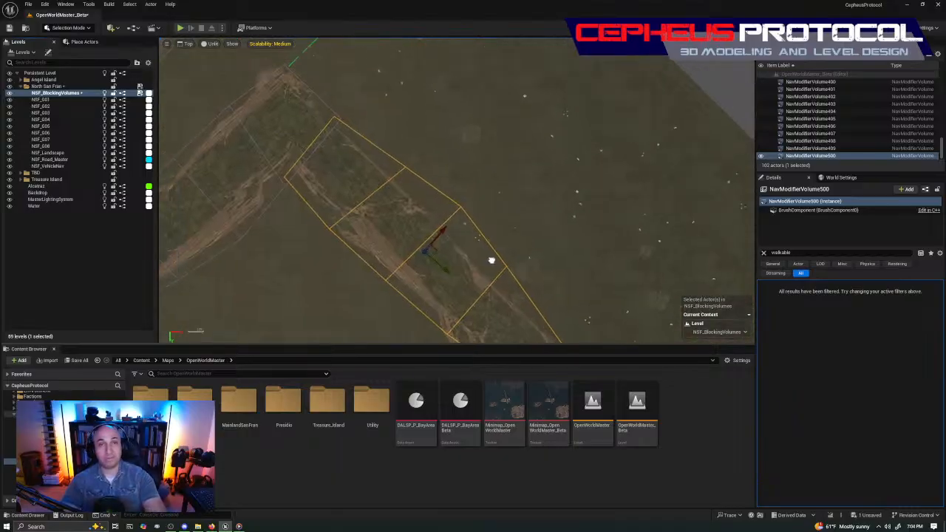
- In Brush Editing mode, reshape the southeast half of NavModifierVolume500 and pull its south corner out past the cliff's edge
key("shift+7")
right_click_drag(369, 194, 462, 160)
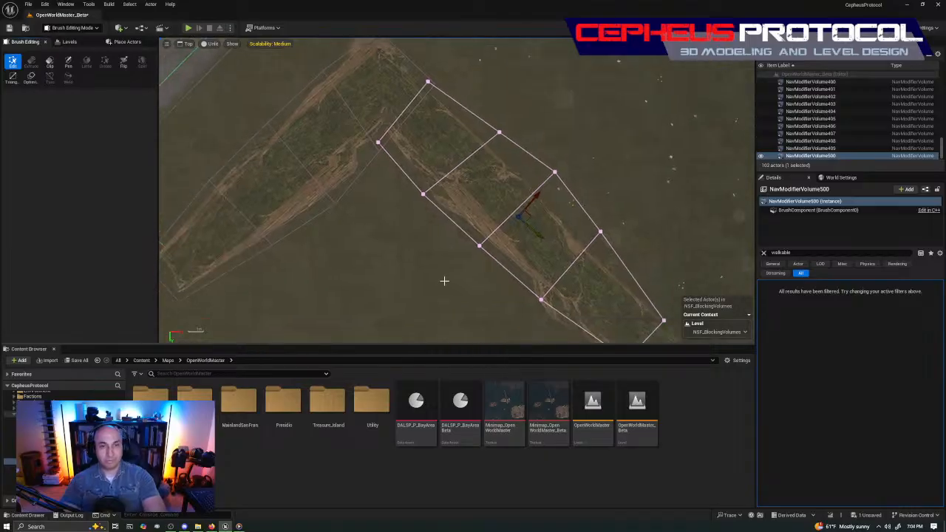
left_click(480, 245)
right_click_drag(484, 251, 395, 151)
mouse_move(397, 241)
left_mouse_down()
mouse_move(480, 163)
mouse_move(452, 209)
left_mouse_up()
left_click(511, 132)
left_click_drag(520, 119, 510, 130)
right_click_drag(582, 221, 498, 165)
mouse_move(465, 194)
left_mouse_down()
mouse_move(528, 134)
mouse_move(441, 235)
left_mouse_up()
left_click_drag(459, 193, 450, 213)
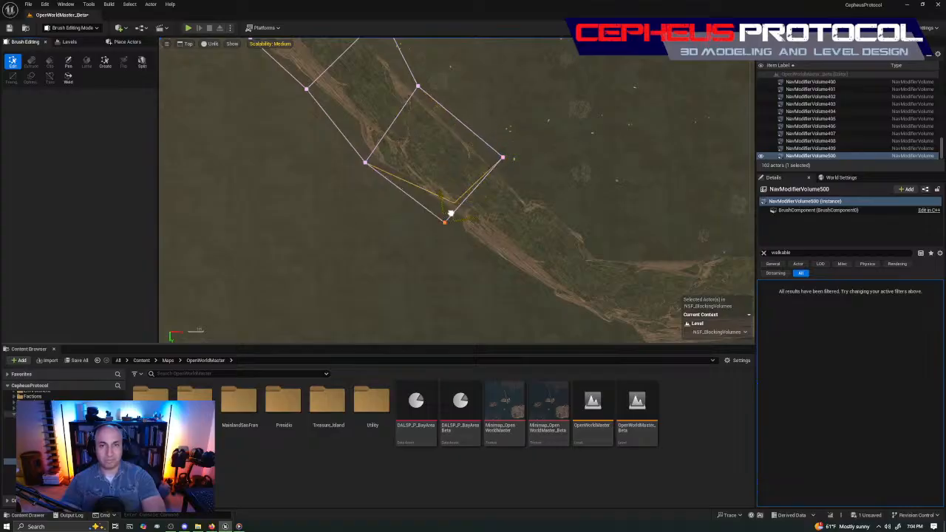
- Align the remaining side vertices of NavModifierVolume500 with the cliff's two edges and return to Selection mode
right_click_drag(439, 157, 459, 283)
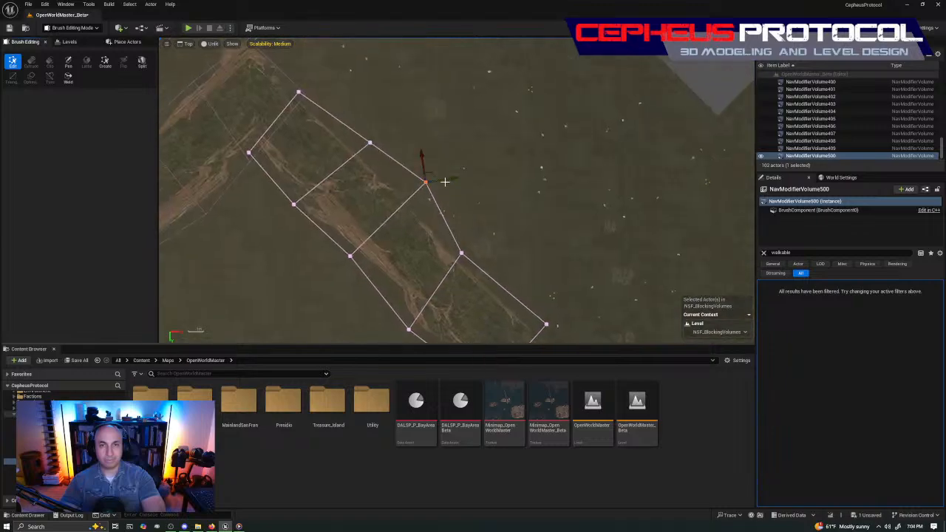
left_click_drag(434, 172, 418, 183)
mouse_move(333, 173)
left_mouse_down()
mouse_move(390, 126)
mouse_move(355, 120)
mouse_move(361, 125)
left_mouse_up()
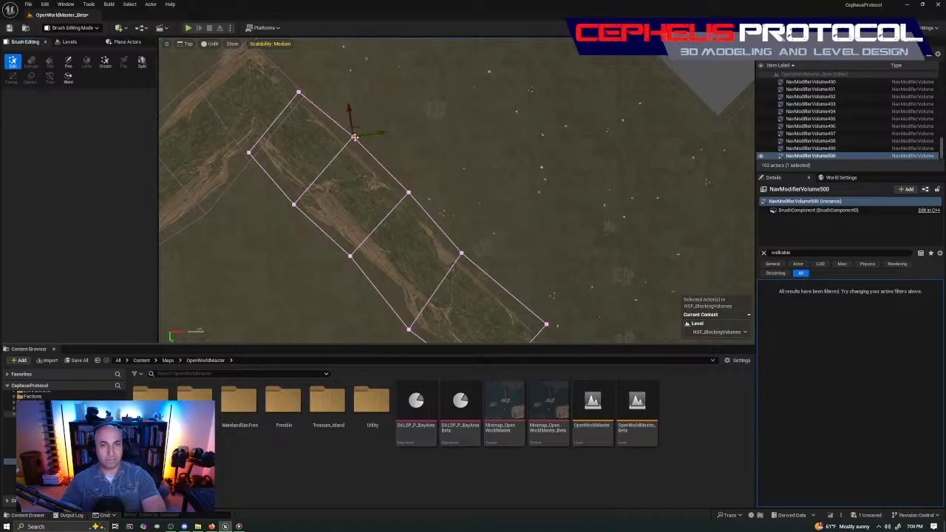
left_click(350, 256)
right_click_drag(368, 280, 433, 213)
mouse_move(343, 163)
left_mouse_down()
mouse_move(402, 121)
mouse_move(364, 128)
left_mouse_up()
mouse_move(392, 206)
left_mouse_down()
mouse_move(444, 161)
mouse_move(418, 183)
left_mouse_up()
left_click_drag(462, 241, 505, 288)
right_click_drag(565, 265, 454, 203)
scroll(485, 211, "down", 6)
key("shift+1")
- Duplicate NavModifierVolume500, rotate the copy to run east to west, and place it over the cliff below the grey building block
mouse_move(529, 203)
right_mouse_down()
mouse_move(481, 169)
mouse_move(433, 153)
right_mouse_up()
left_click_drag(331, 103, 582, 172, "alt")
key("e")
key("w")
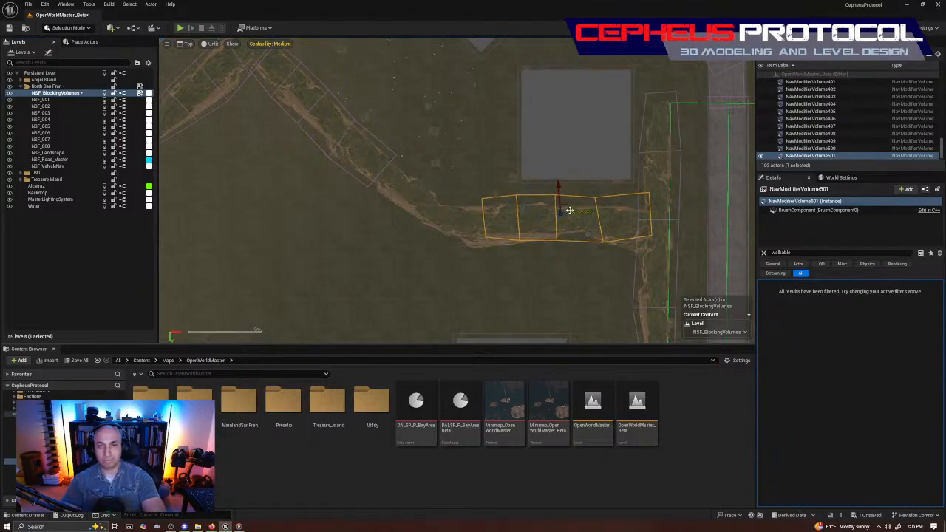
scroll(558, 203, "up", 4)
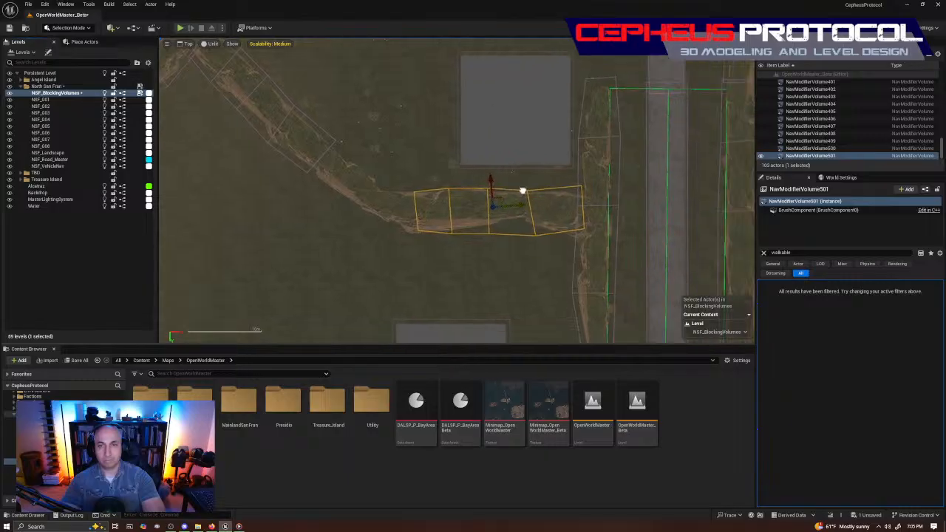
- In Brush Editing mode, fit the east end and middle vertices of NavModifierVolume501 to the east-west cliff's edges
key("shift+7")
left_click_drag(543, 194, 616, 134)
left_click_drag(554, 157, 552, 158)
mouse_move(624, 257)
left_mouse_down()
mouse_move(556, 204)
mouse_move(547, 245)
left_mouse_up()
left_click_drag(475, 261, 524, 209)
mouse_move(485, 233)
left_mouse_down()
mouse_move(495, 160)
mouse_move(479, 151)
left_mouse_up()
mouse_move(407, 184)
left_mouse_down()
mouse_move(431, 158)
mouse_move(417, 150)
left_mouse_up()
left_click_drag(426, 255, 464, 265)
left_click_drag(416, 229, 418, 220)
- Align the western and south-side vertices of NavModifierVolume501 with the cliff's outline and return to Selection mode
left_click(363, 169)
left_click_drag(355, 159, 362, 153)
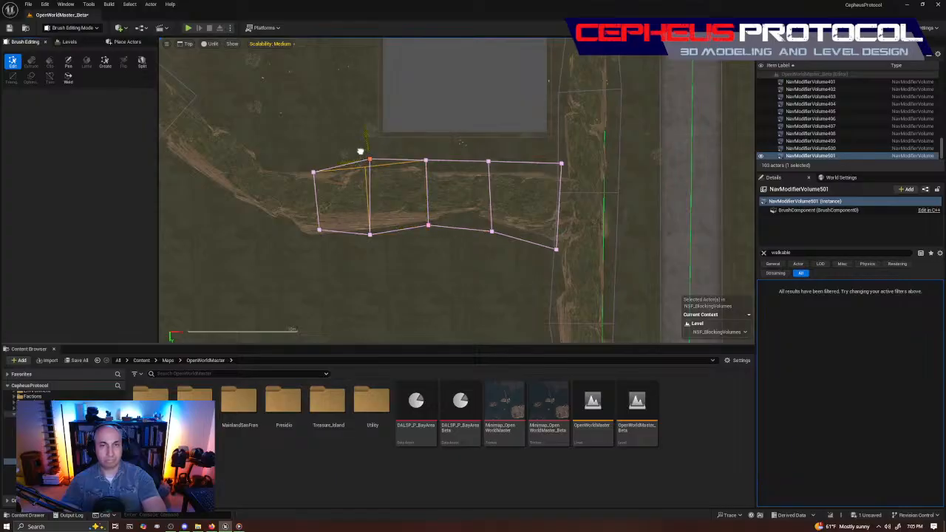
left_click_drag(335, 275, 391, 216)
mouse_move(290, 252)
left_mouse_down()
mouse_move(347, 206)
mouse_move(306, 233)
left_mouse_up()
mouse_move(293, 202)
left_mouse_down()
mouse_move(327, 158)
mouse_move(300, 154)
left_mouse_up()
left_click_drag(349, 183, 390, 147)
right_click_drag(378, 205, 511, 222)
mouse_move(529, 276)
left_mouse_down()
mouse_move(579, 227)
mouse_move(552, 242)
left_mouse_up()
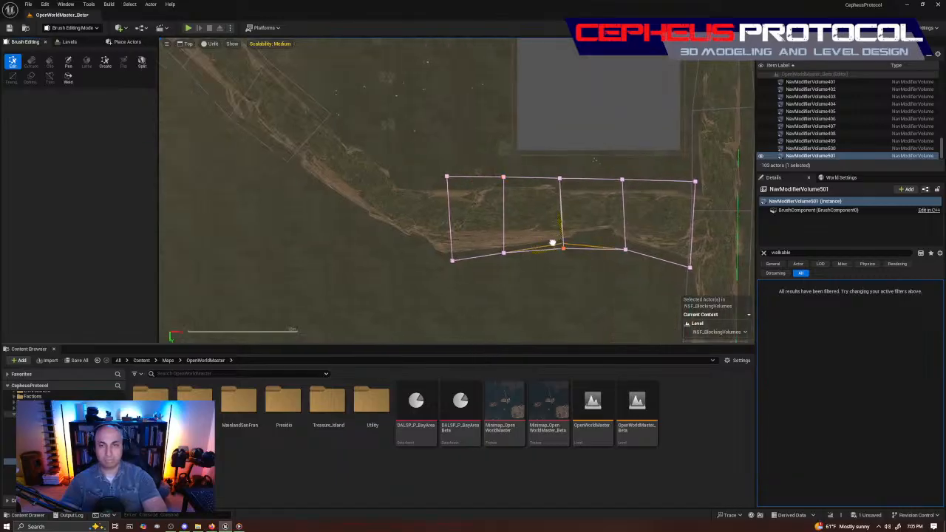
key("shift+1")
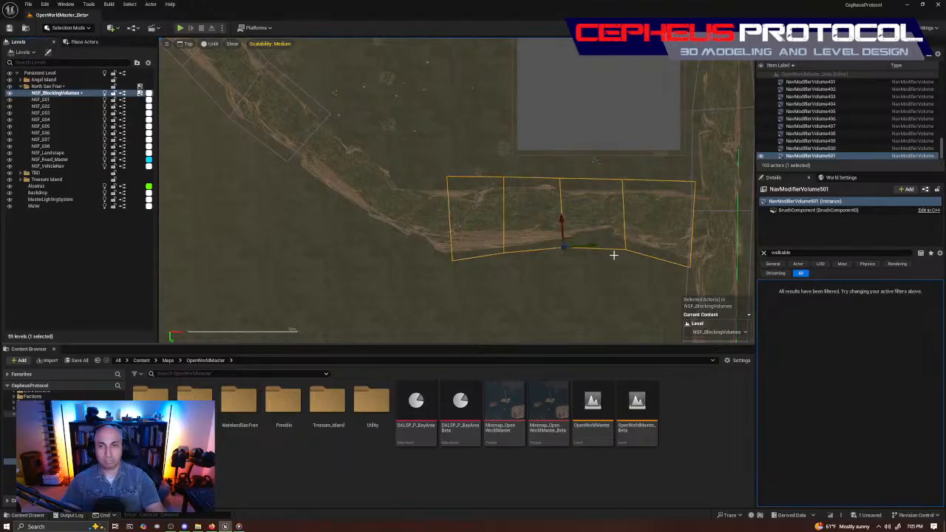
left_click(631, 256)
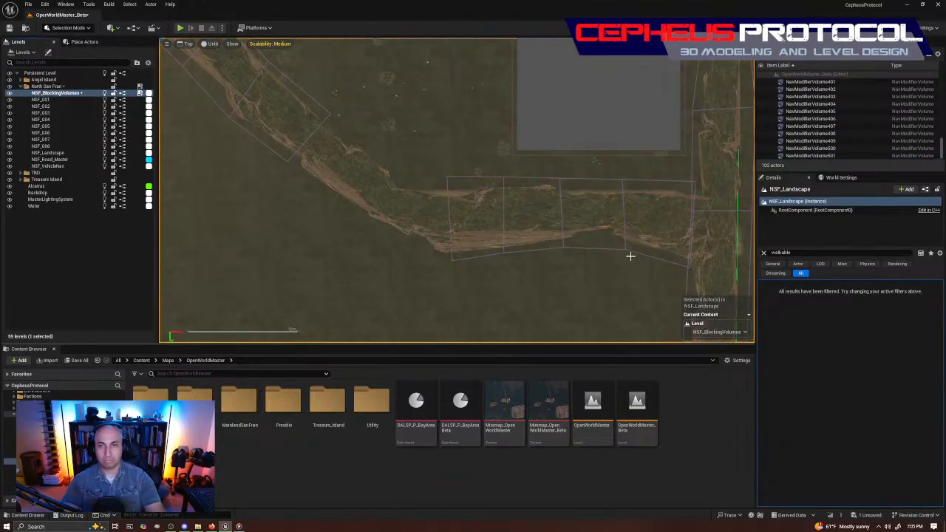
- Duplicate NavModifierVolume501 and rotate the copy diagonally over the cliff bend between NavModifierVolume500 and NavModifierVolume501
left_click(562, 243)
mouse_move(509, 190)
left_mouse_down("alt")
mouse_move(273, 124)
mouse_move(450, 202)
mouse_move(386, 148)
left_mouse_up("alt")
scroll(386, 147, "up", 2)
right_click_drag(386, 147, 379, 123)
key("e")
left_click_drag(360, 124, 377, 166)
key("w")
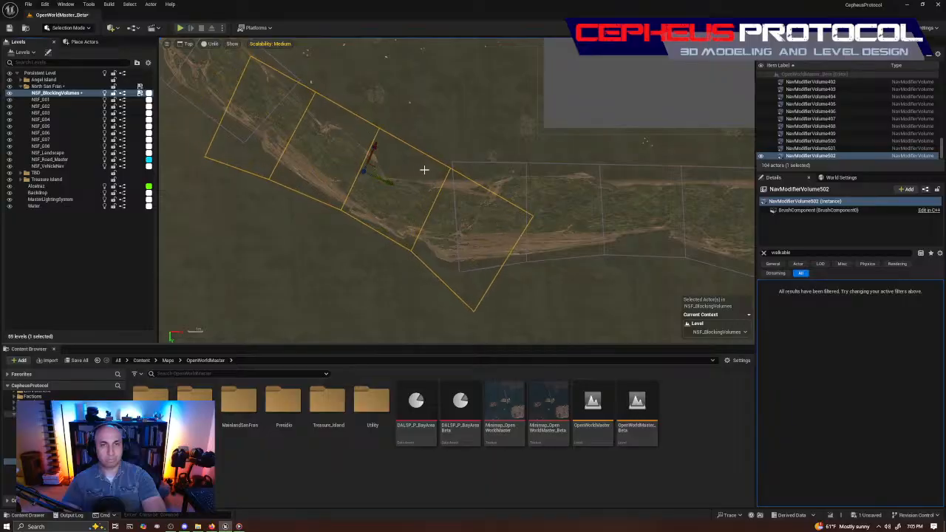
- In Brush Editing mode, fit the eastern vertices of NavModifierVolume502 to the western end of NavModifierVolume501 at the cliff bend
right_click_drag(423, 169, 370, 152)
key("shift+7")
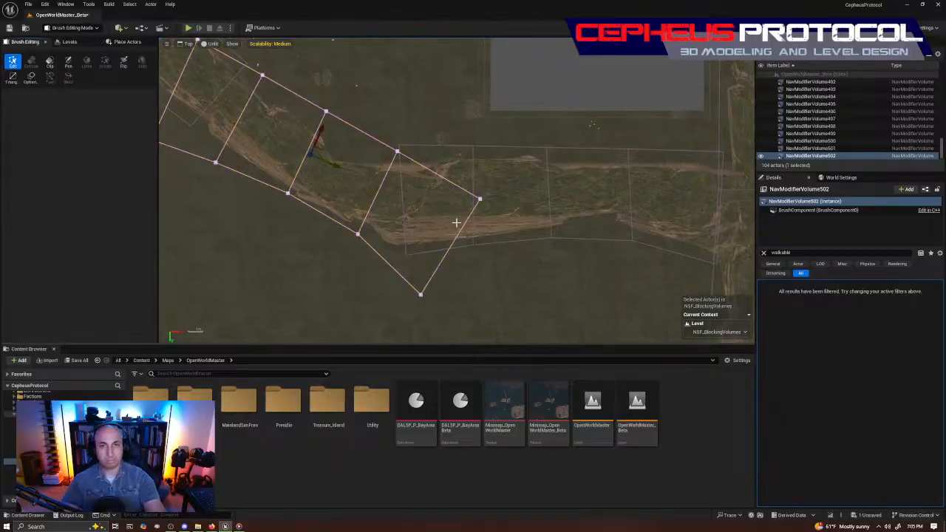
left_click(396, 151)
left_click_drag(399, 138, 357, 138)
left_click_drag(335, 265, 342, 223)
left_click_drag(453, 230, 530, 162)
left_click_drag(475, 188, 397, 137)
left_click_drag(392, 230, 516, 258)
left_click_drag(420, 284, 408, 243)
- Align the middle vertices of NavModifierVolume502 on both sides with the outline of the curving cliff
right_click_drag(351, 152, 495, 203)
left_click_drag(403, 264, 416, 228)
left_click_drag(458, 181, 511, 113)
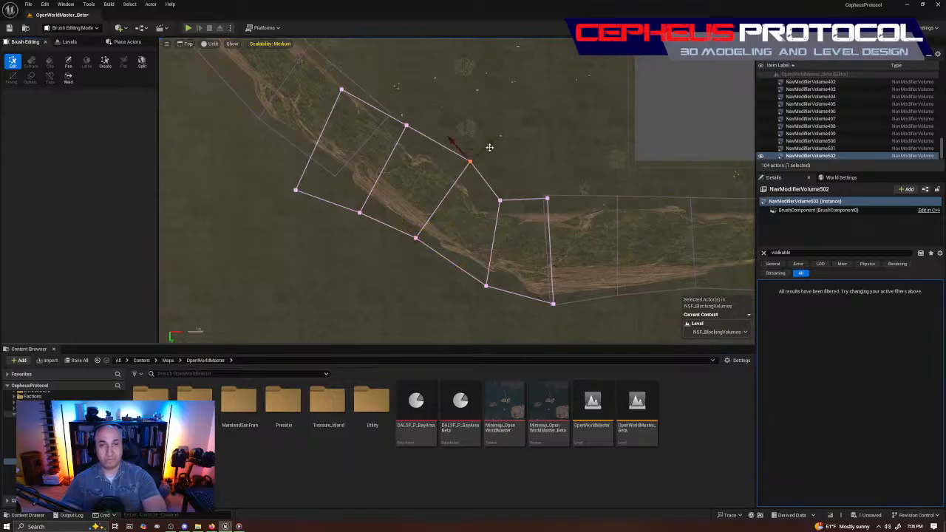
left_click_drag(470, 149, 458, 158)
right_click_drag(384, 170, 460, 221)
left_click_drag(462, 213, 499, 180)
left_click_drag(449, 234, 407, 284)
left_click_drag(434, 250, 454, 247)
right_click_drag(560, 246, 490, 186)
left_click_drag(422, 246, 479, 145)
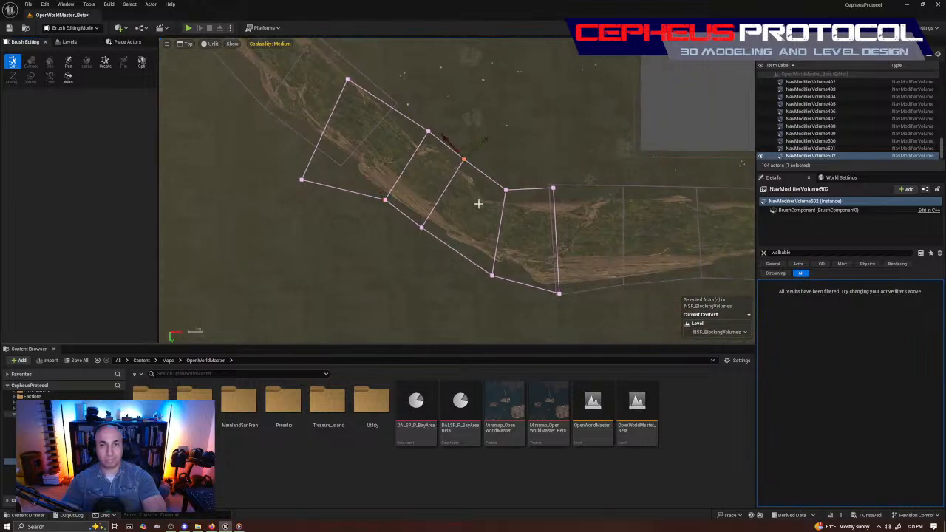
left_click_drag(421, 247, 477, 159)
- Fit the western end vertices of NavModifierVolume502 to the neighbouring volume on the diagonal cliff and return to Selection mode
right_click_drag(342, 118, 391, 194)
left_click_drag(379, 182, 439, 161)
left_click_drag(318, 284, 381, 210)
left_click_drag(350, 245, 386, 226)
right_click_drag(513, 275, 376, 219)
scroll(392, 238, "down", 2)
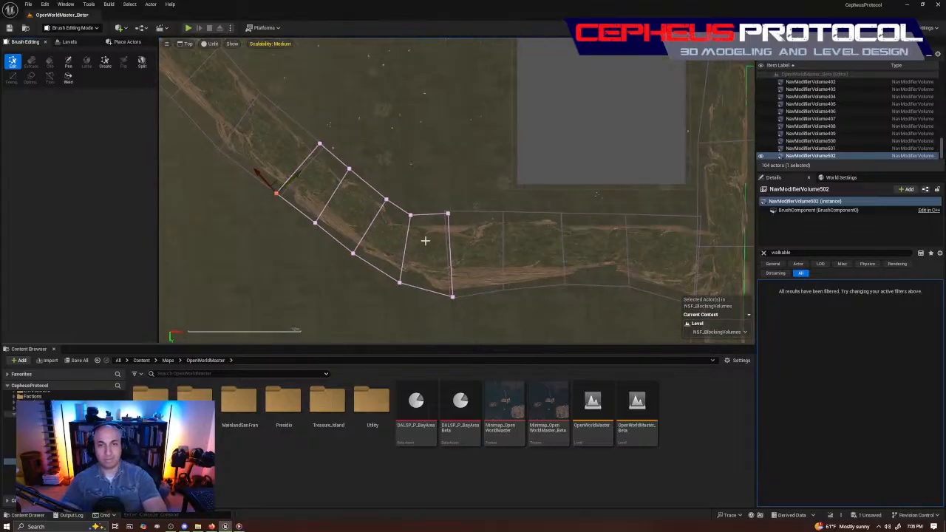
key("shift+1")
right_click_drag(543, 166, 443, 215)
scroll(444, 215, "down", 5)
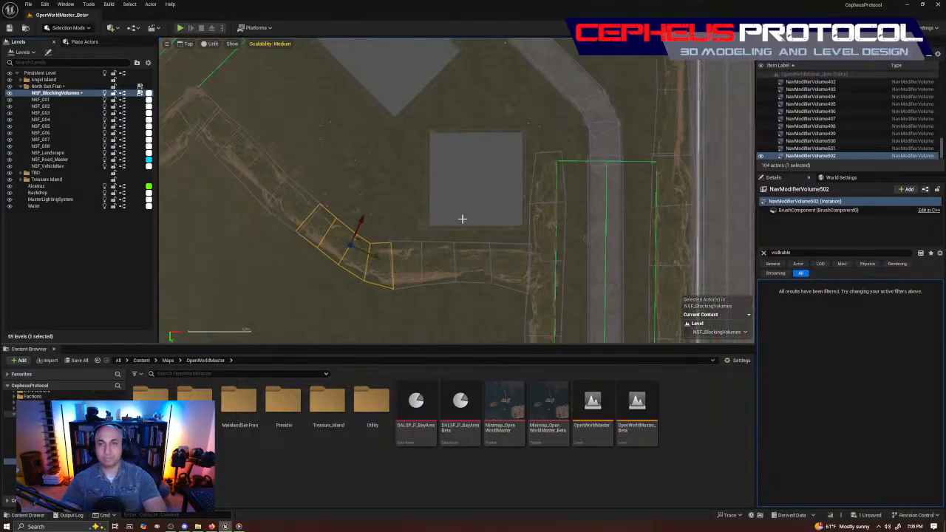
scroll(462, 219, "down", 4)
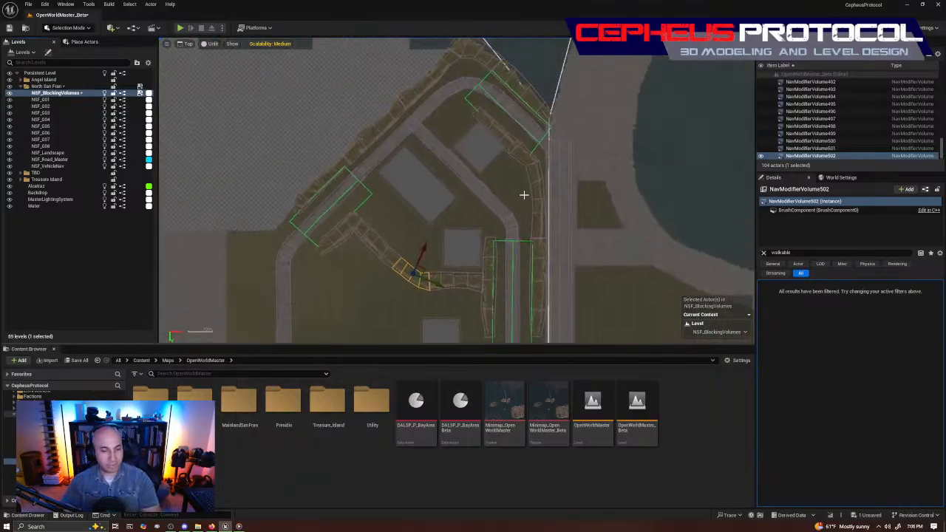
- Switch to the perspective view and examine the stepped shoreline of the lagoon in front of the rotunda
key("alt+g")
mouse_move(588, 223)
right_mouse_down()
mouse_move(517, 163)
mouse_move(443, 177)
mouse_move(384, 170)
mouse_move(392, 222)
mouse_move(443, 215)
mouse_move(510, 178)
mouse_move(584, 247)
mouse_move(565, 270)
mouse_move(502, 240)
mouse_move(586, 224)
right_mouse_up()
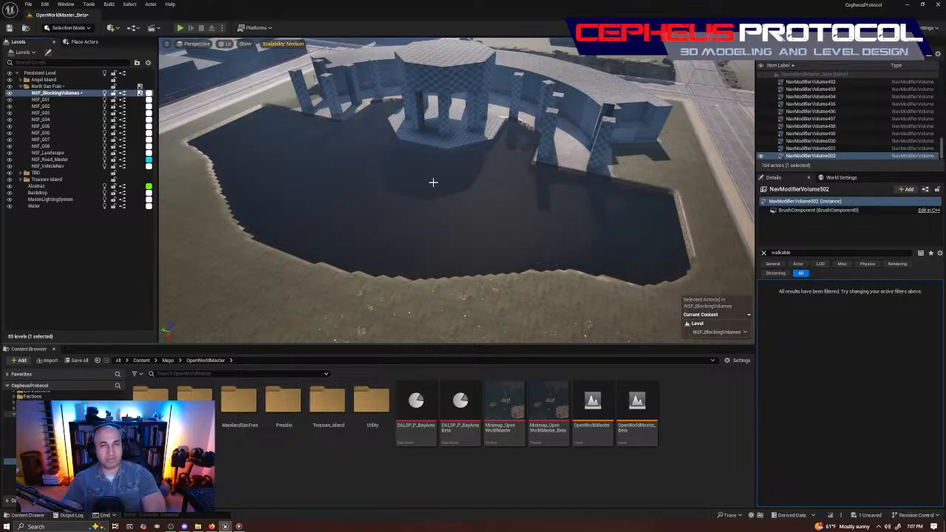
right_click_drag(447, 203, 287, 193)
right_click_drag(335, 239, 577, 179)
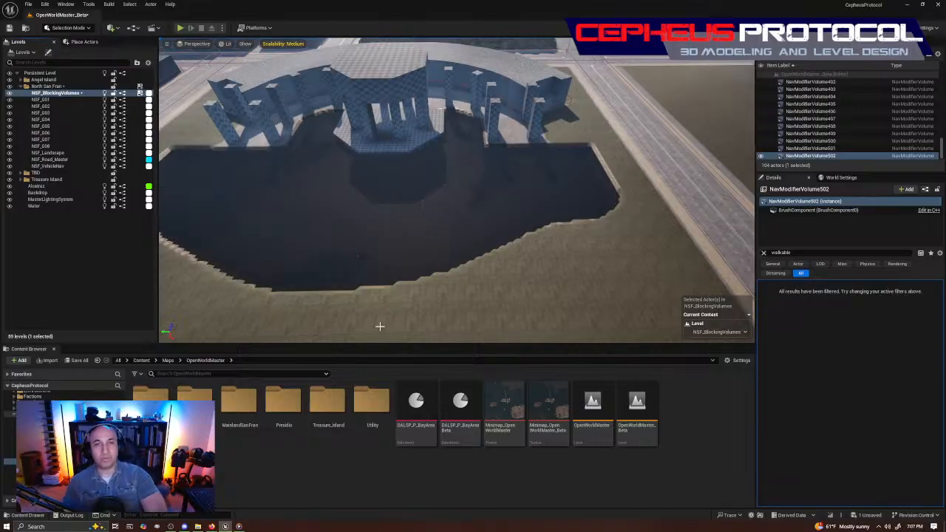
right_click_drag(289, 321, 170, 313)
key("w")
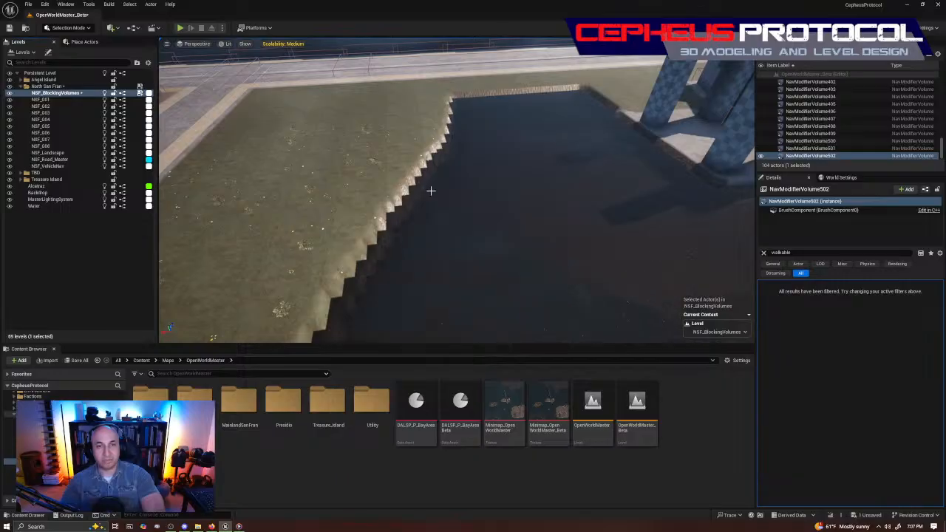
right_click_drag(517, 177, 628, 192)
key("s")
key("w")
key("s")
right_click_drag(440, 113, 510, 133)
key("a")
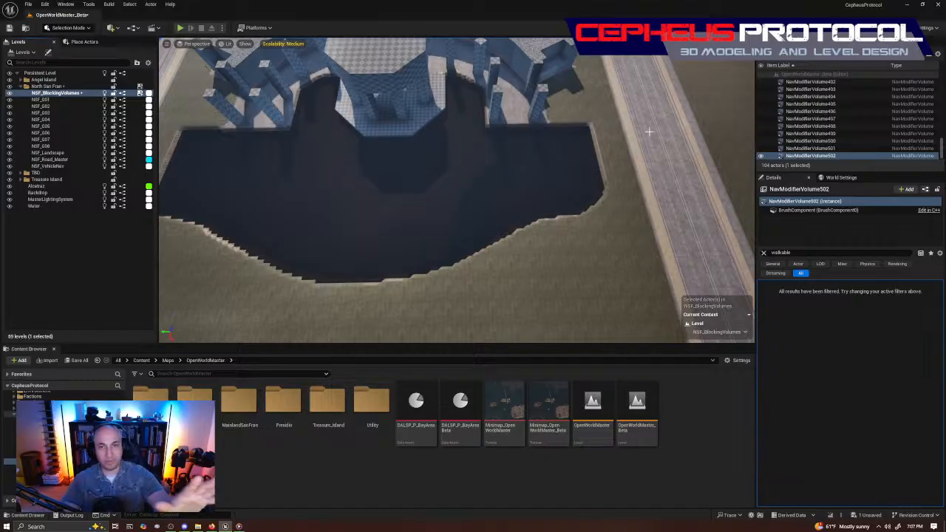
- Display the navigation mesh around the rotunda lagoon, examine its coverage along the shore, and hide it again
key("p")
key("w")
right_click_drag(543, 135, 433, 137)
key("s")
key("w")
key("s")
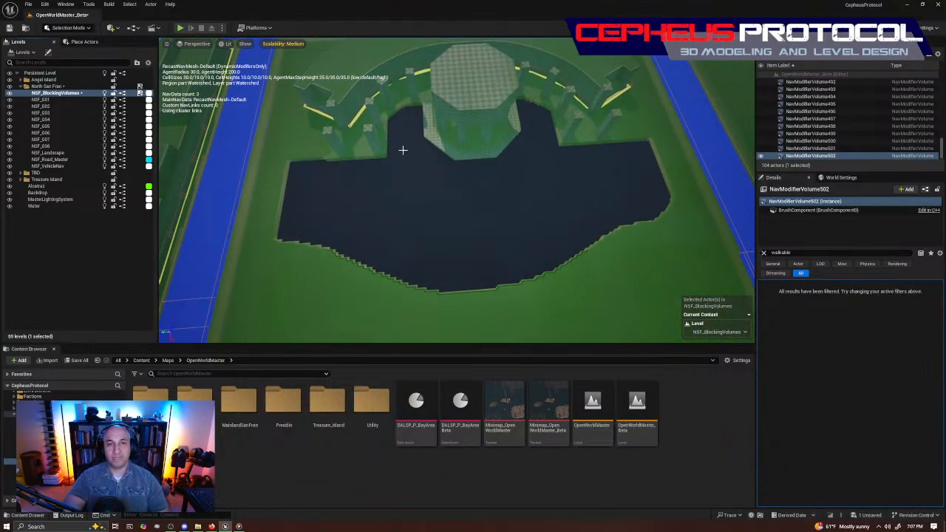
right_click_drag(643, 181, 556, 225)
key("p")
key("s")
mouse_move(365, 174)
right_mouse_down()
mouse_move(414, 177)
mouse_move(421, 157)
mouse_move(365, 174)
right_mouse_up()
key("w")
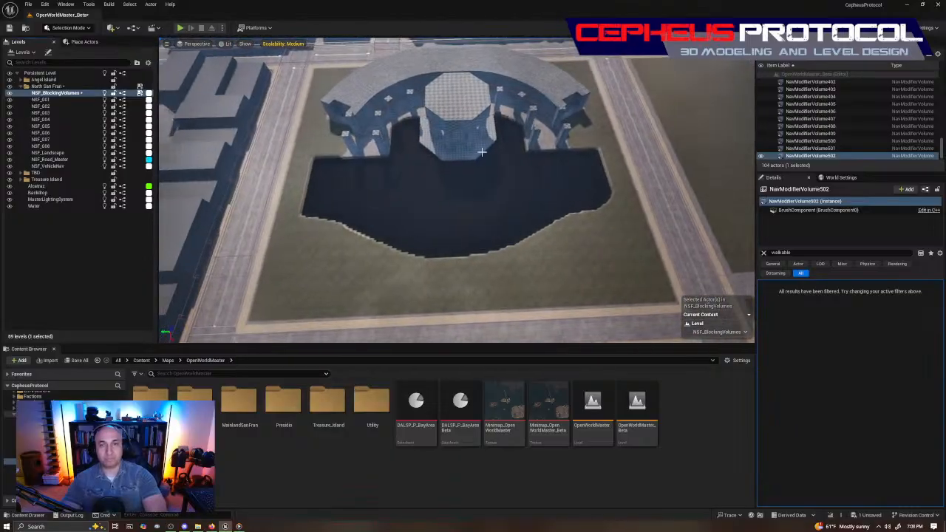
key("s")
right_click_drag(580, 163, 454, 200)
key("w")
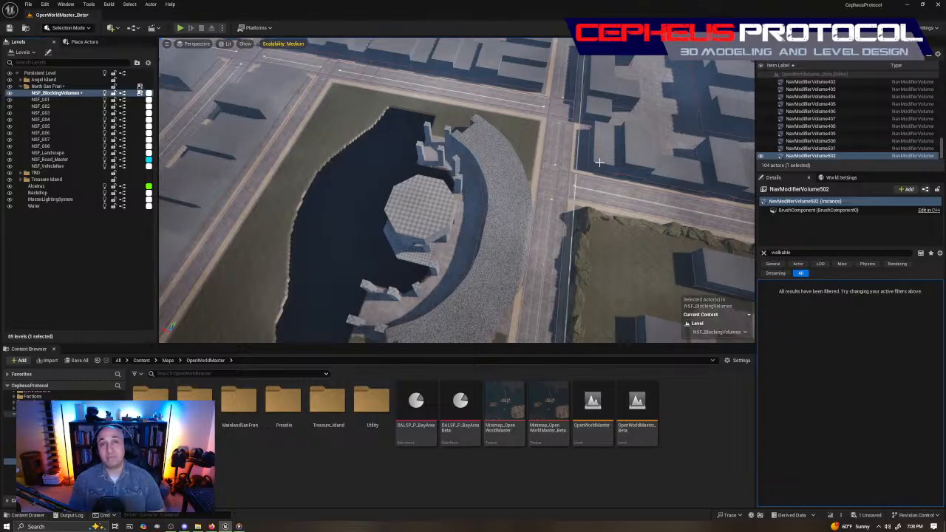
- Examine the headland's roads, terraces and shoreline cliffs around the fort with the open courtyard
right_click_drag(513, 126, 628, 102)
right_click_drag(492, 200, 591, 193)
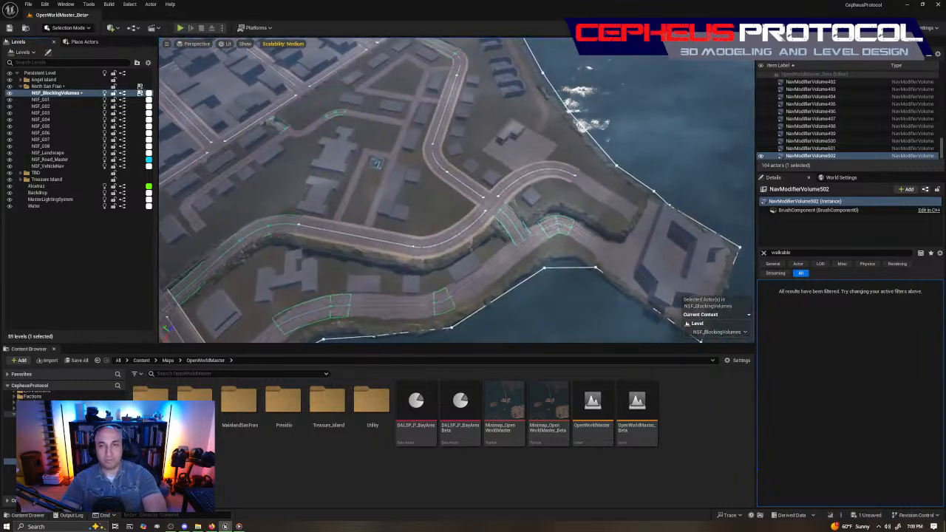
right_click_drag(457, 190, 482, 163)
right_click_drag(346, 179, 346, 177)
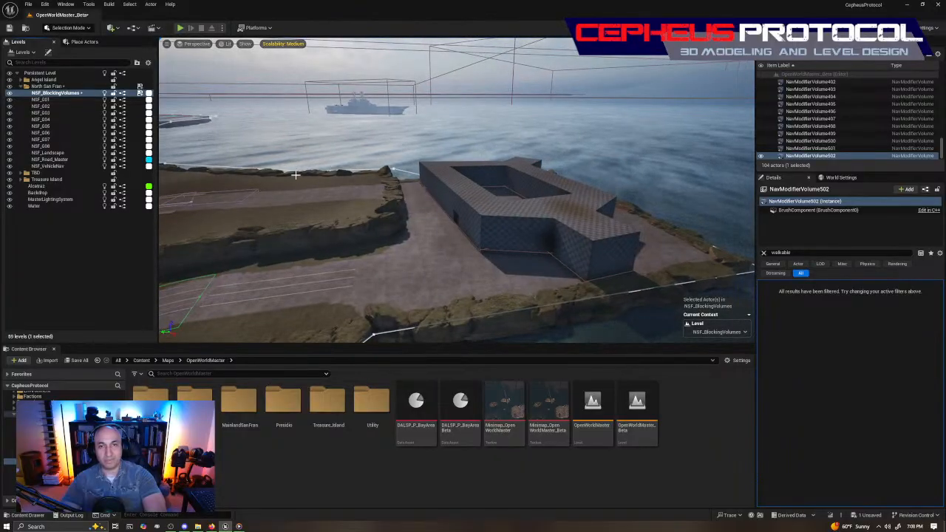
right_click_drag(457, 191, 460, 192)
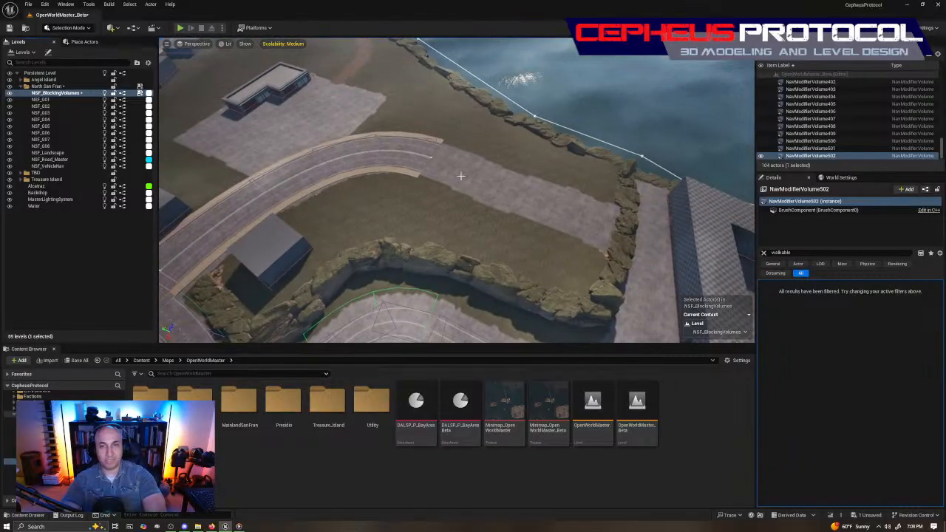
right_click_drag(573, 203, 571, 205)
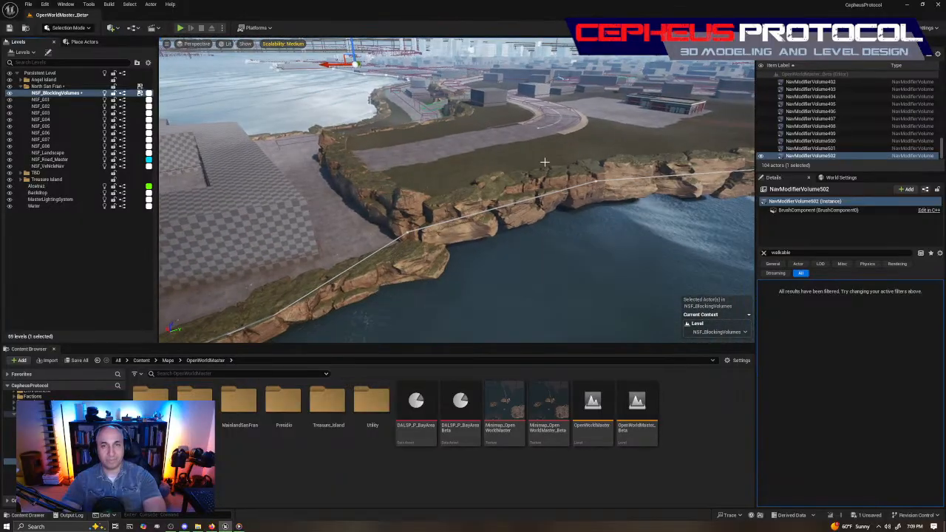
right_click_drag(559, 219, 563, 222)
- Select cliff meshes along the headland's shore and check their walkable slope override against the navigation mesh display
left_click(560, 223)
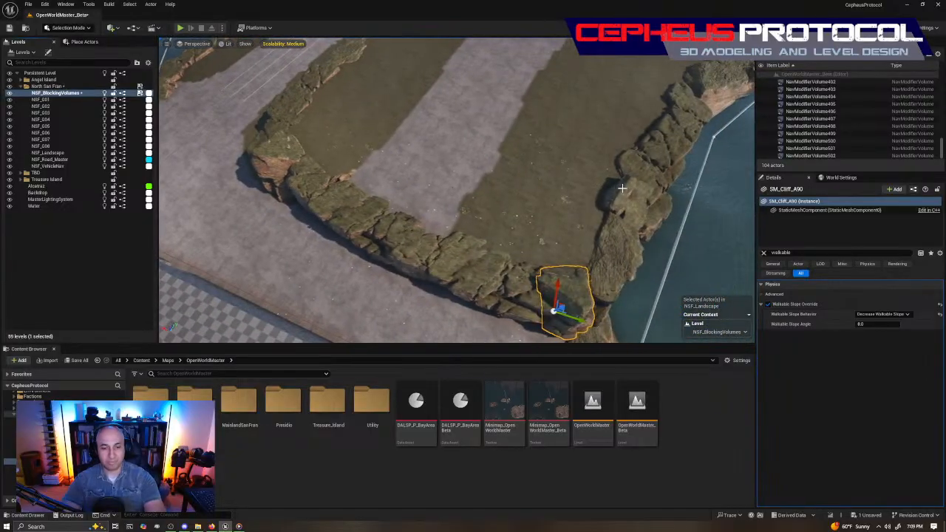
key("p")
right_click_drag(631, 186, 470, 191)
left_click(488, 230)
left_click(446, 210)
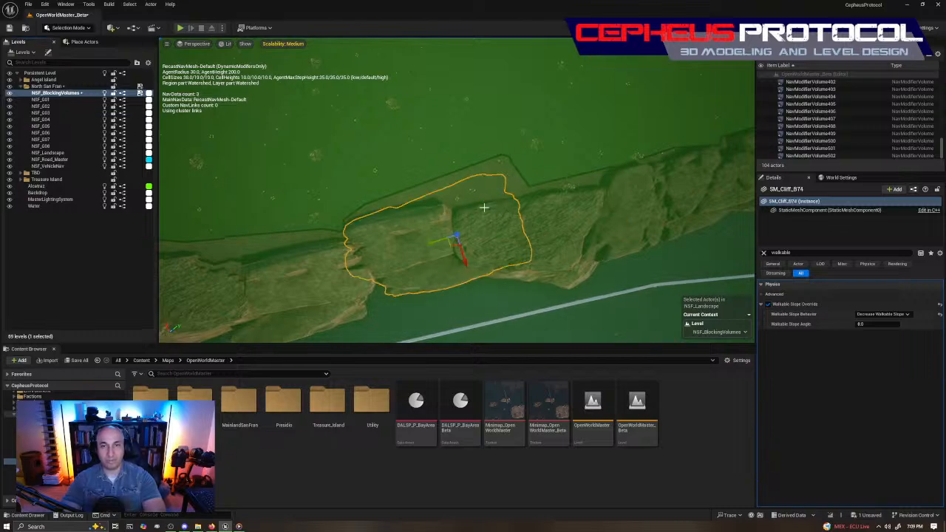
right_click_drag(446, 210, 657, 203)
right_click_drag(563, 178, 654, 174)
key("p")
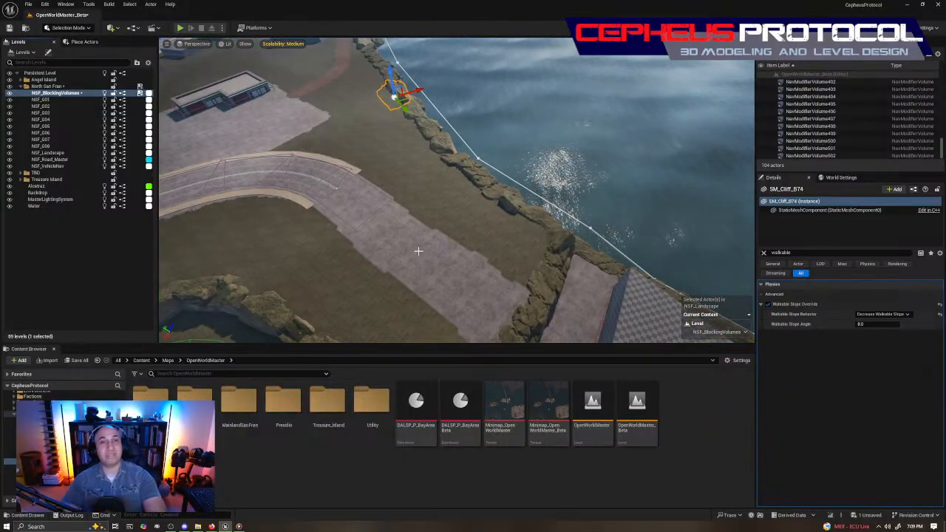
- Display the navigation mesh over the headland, inspect the roads, shoreline cliffs and fort area, and hide it
right_click_drag(601, 165, 545, 188)
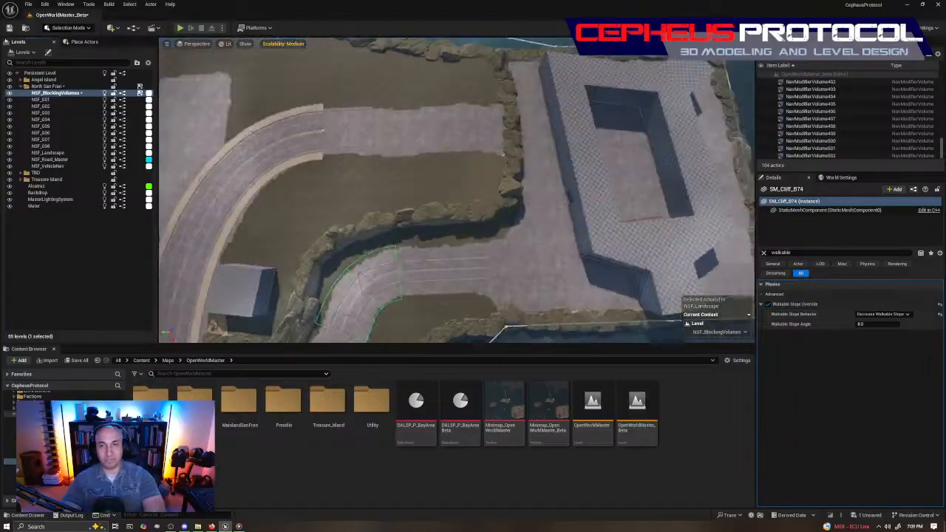
key("p")
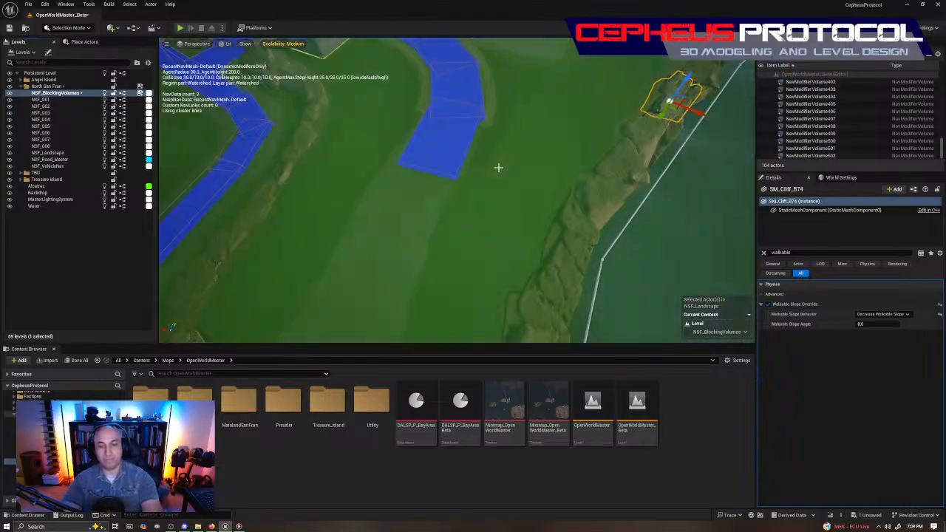
right_click_drag(534, 192, 458, 191)
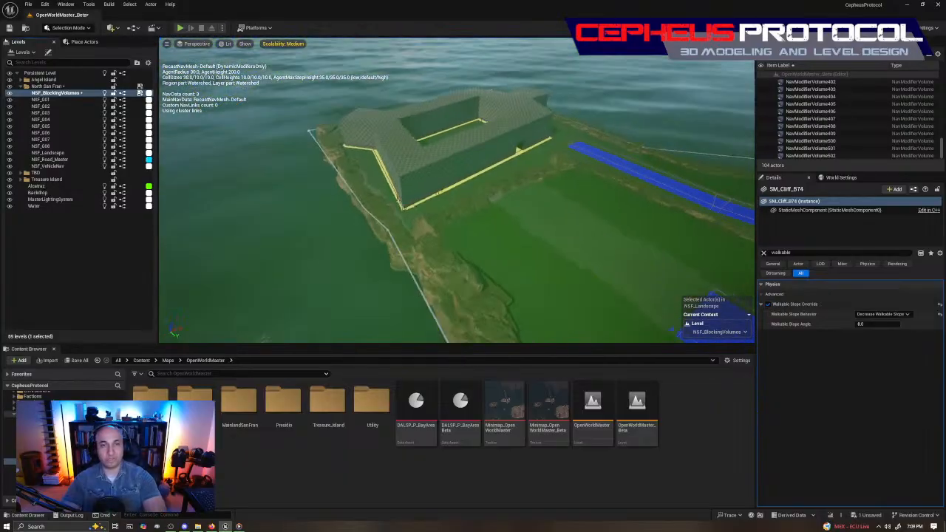
right_click_drag(564, 190, 680, 203)
key("p")
- Survey the rest of the map, covering the coastal roads, the cliff-ringed lake island, the hillside districts and the waterfront
right_click_drag(517, 194, 244, 174)
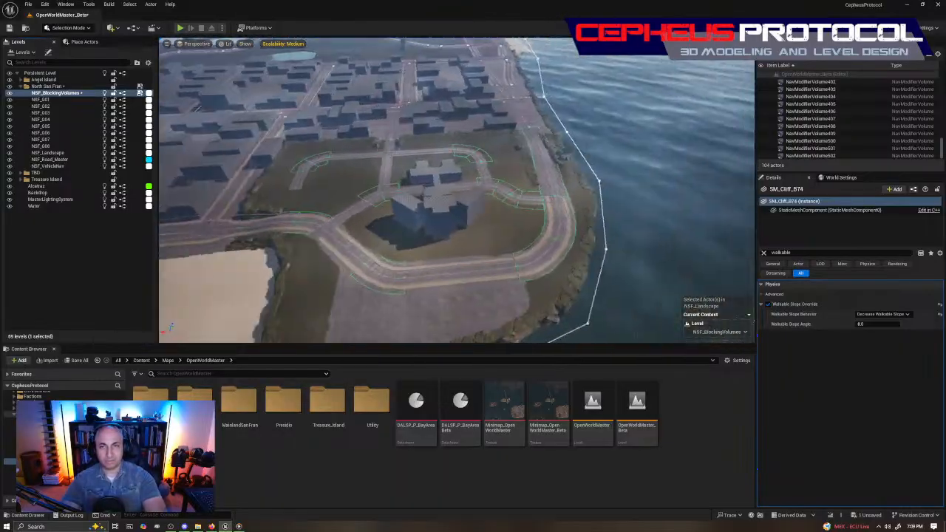
right_click_drag(517, 190, 244, 133)
right_click_drag(457, 190, 407, 295)
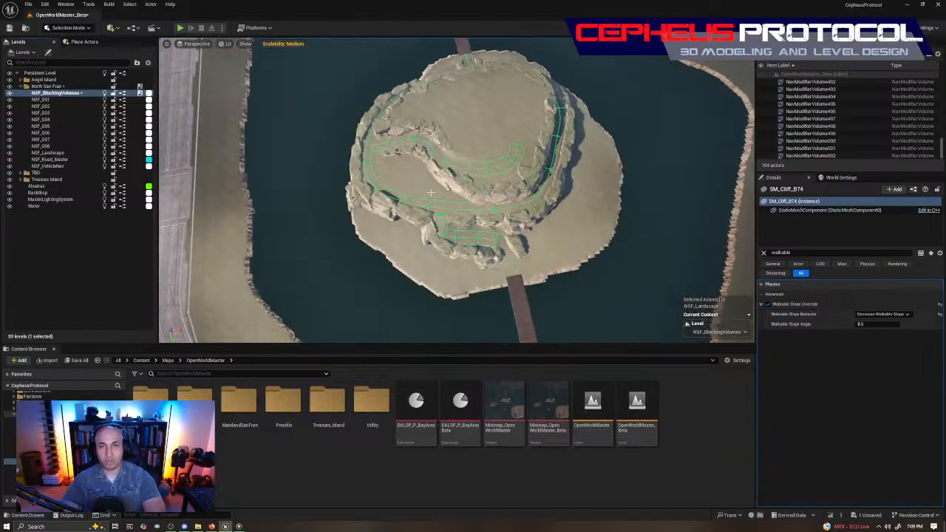
right_click_drag(407, 296, 473, 273)
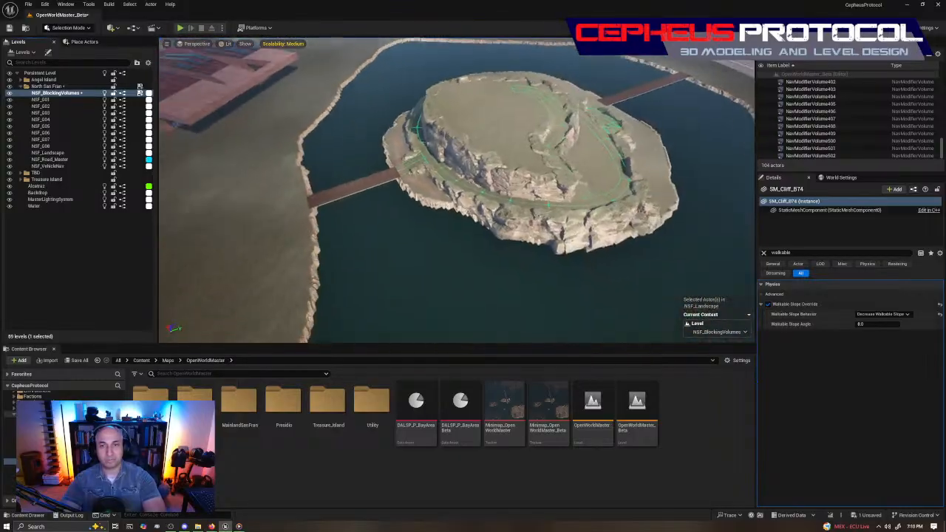
right_click_drag(457, 190, 442, 190)
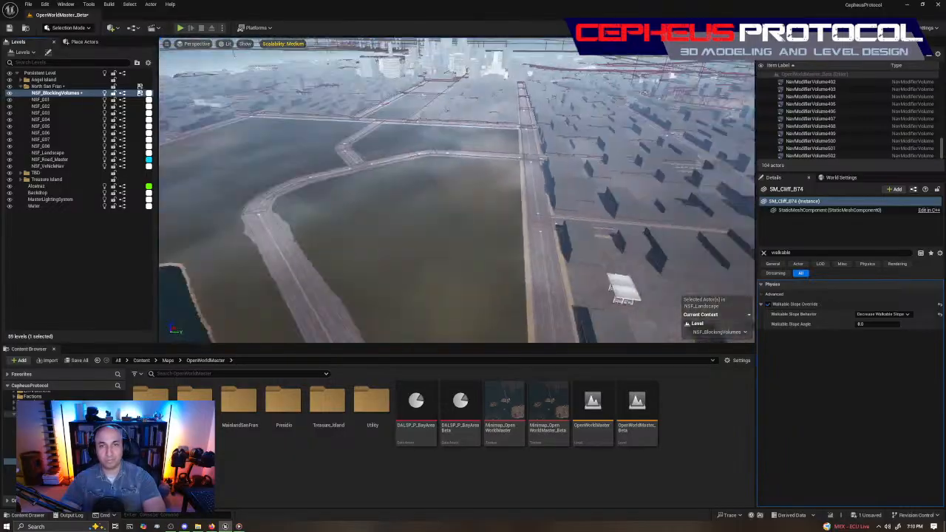
right_click_drag(456, 191, 456, 168)
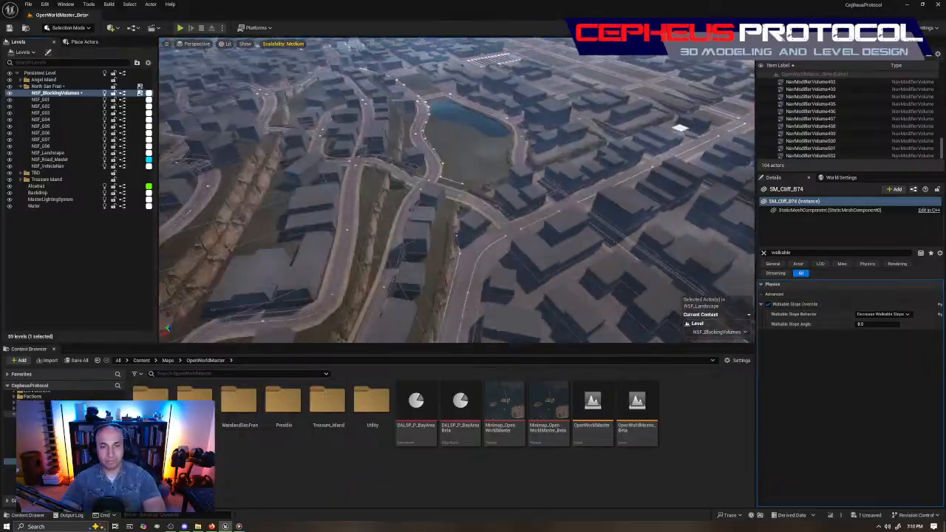
right_click_drag(457, 191, 457, 222)
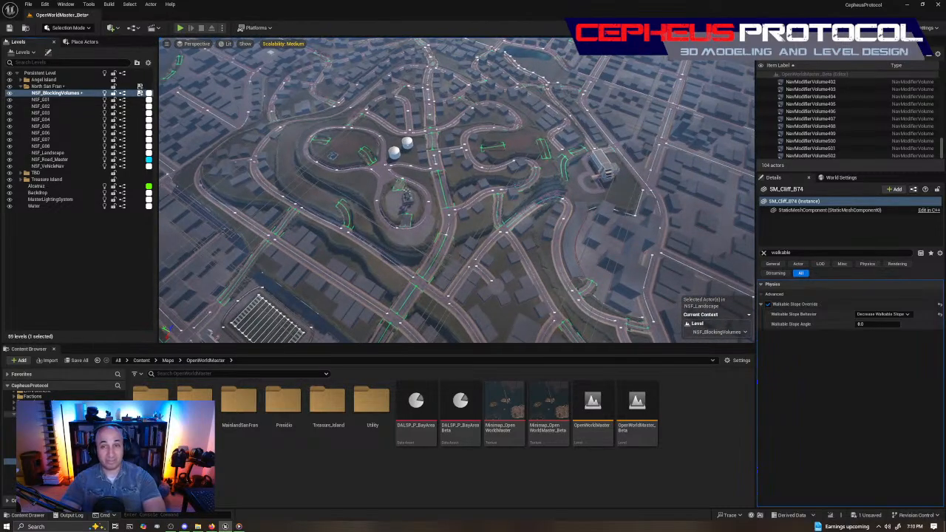
right_click_drag(457, 191, 457, 156)
right_click_drag(457, 190, 457, 236)
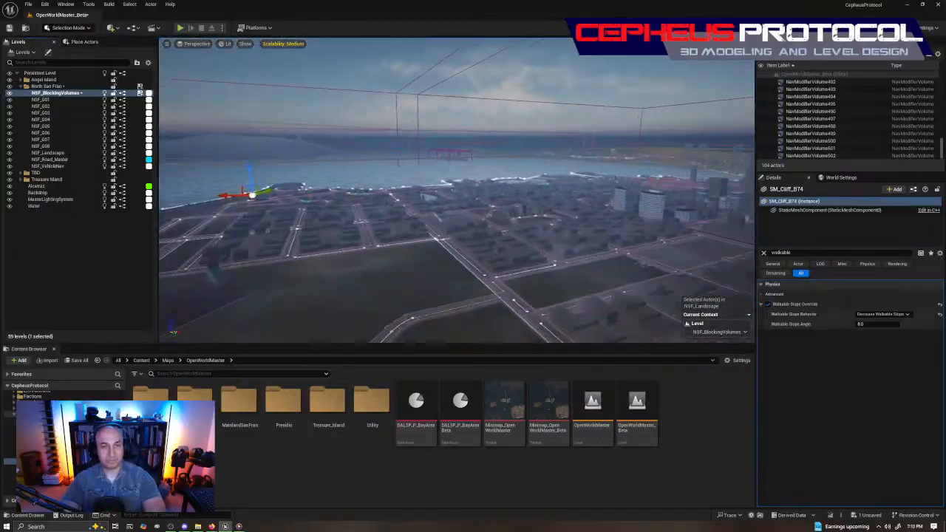
right_click_drag(456, 191, 532, 237)
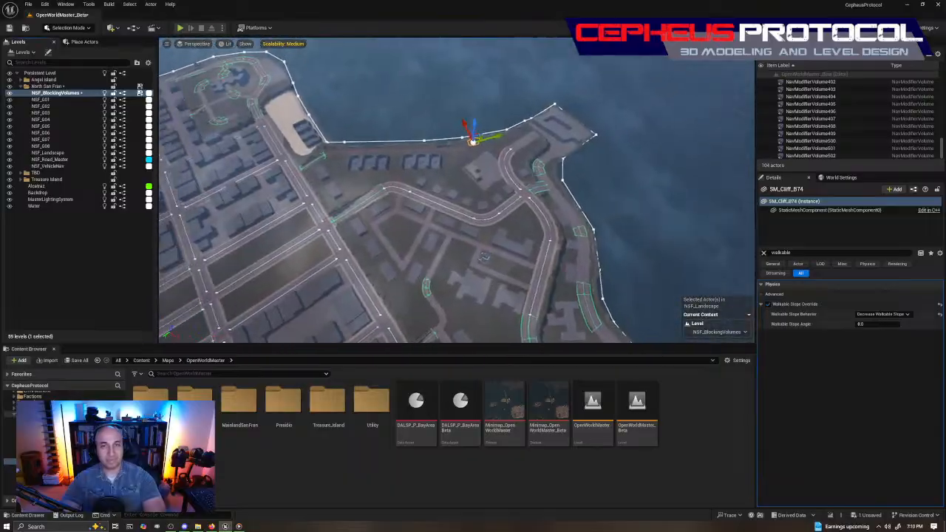
right_click_drag(601, 209, 684, 164)
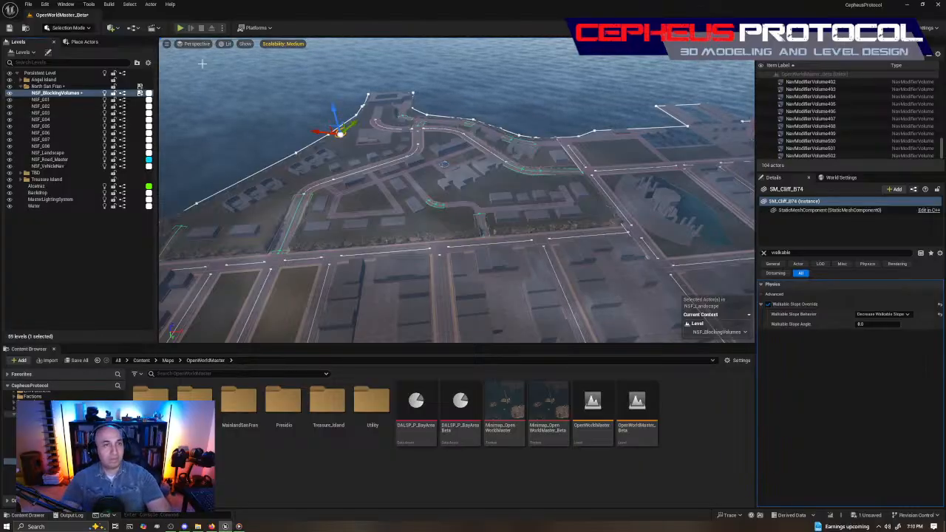
- Save the level changes and clear the NSF_BlockingVolumes selection in the level list
key("ctrl+s")
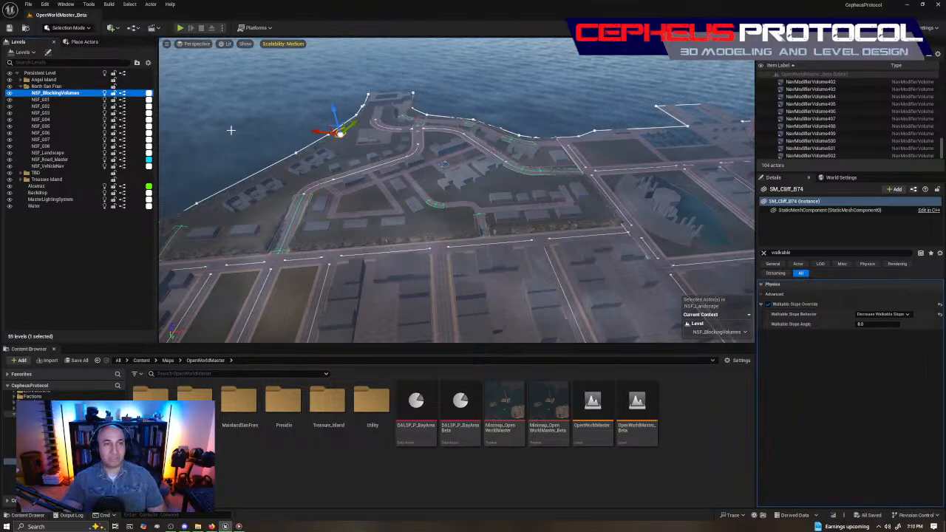
right_click_drag(583, 157, 572, 157)
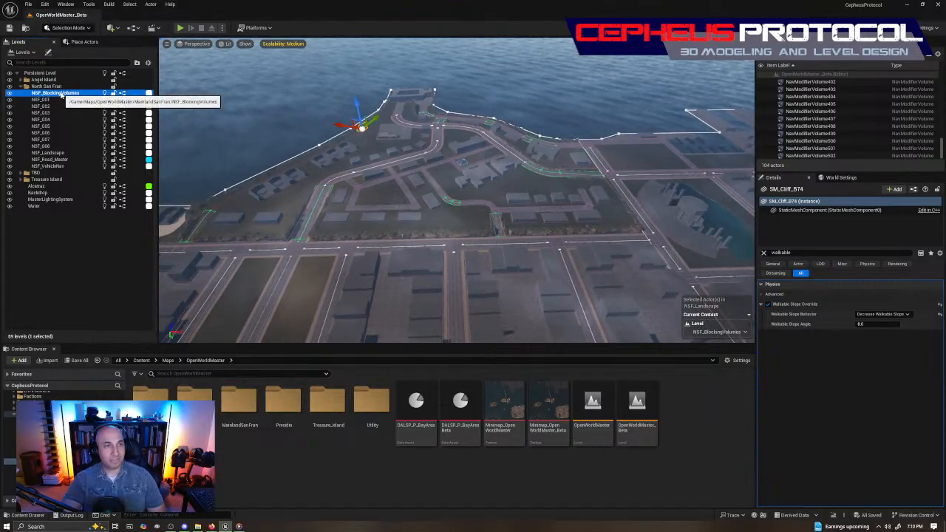
right_click(65, 94)
left_click(40, 245)
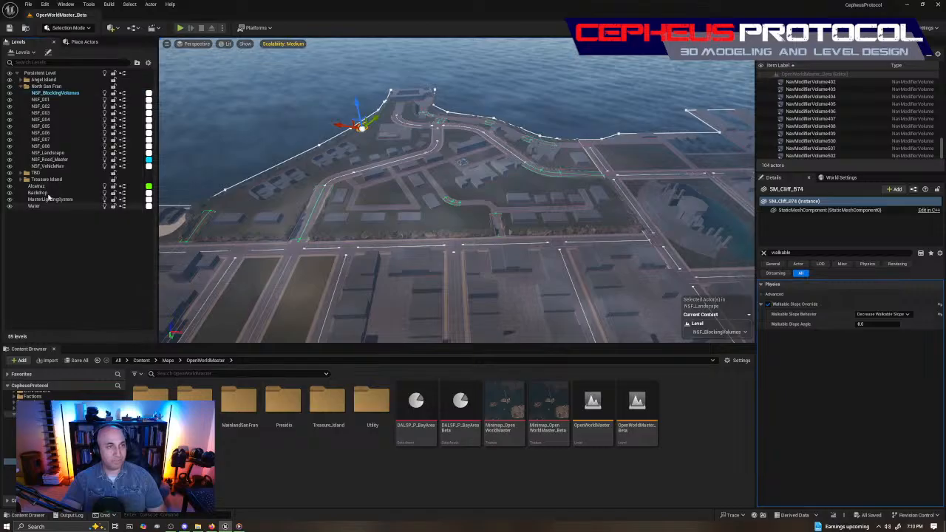
left_click(66, 94)
right_click(66, 94)
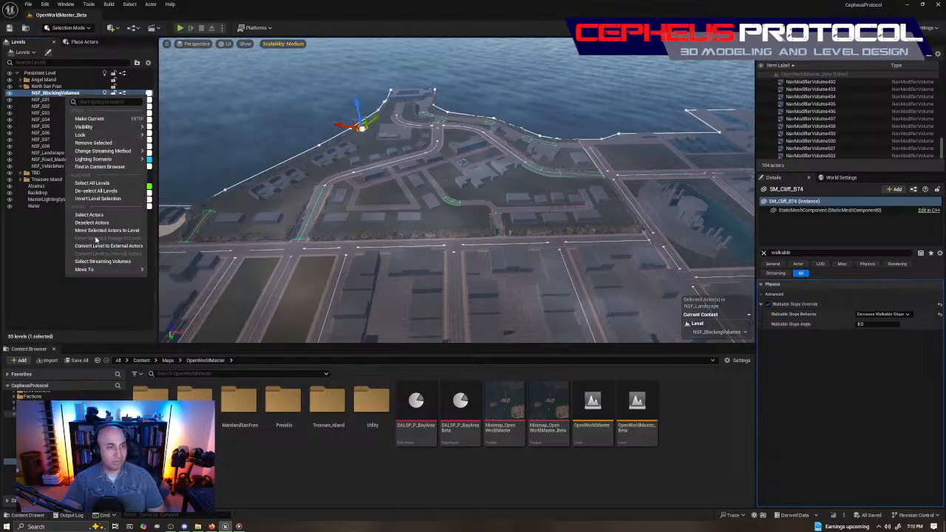
left_click(48, 283)
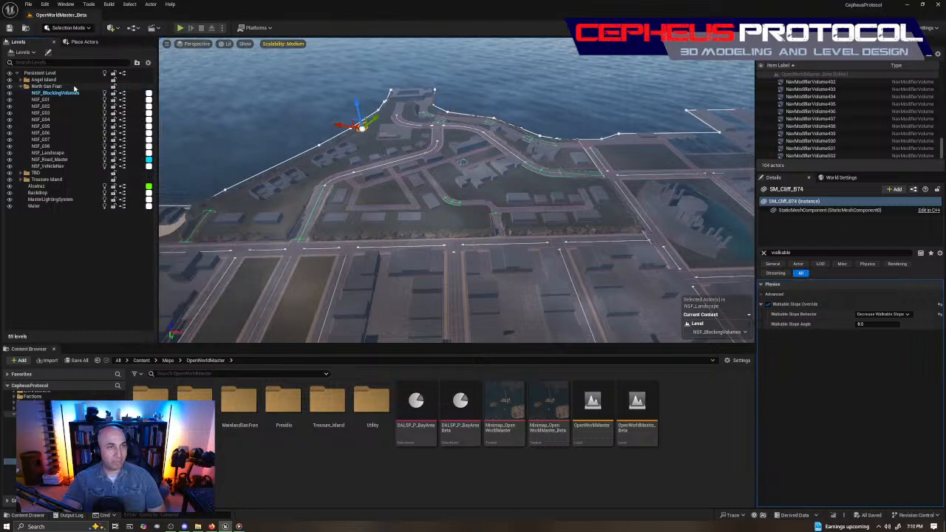
- Remove the NSF_BlockingVolumes sublevel from the North San Fran folder and save the persistent level
right_click(73, 93)
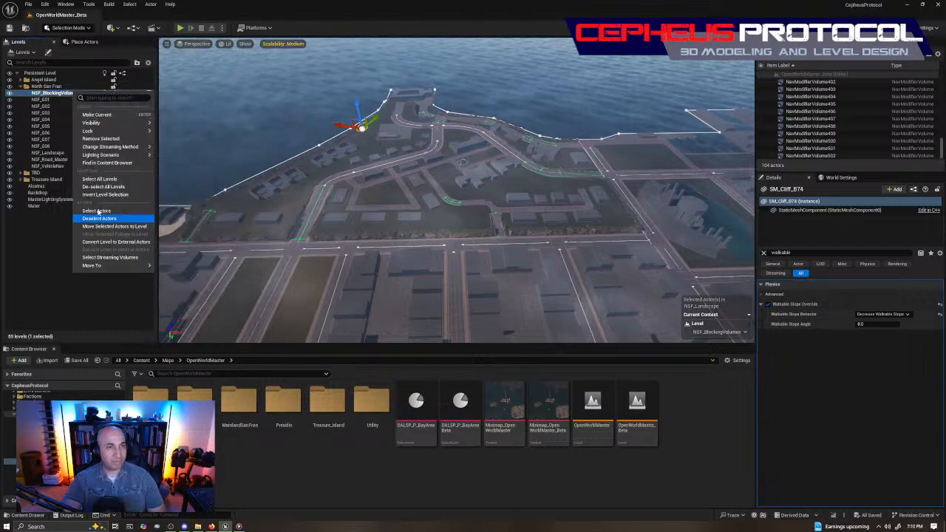
left_click(102, 138)
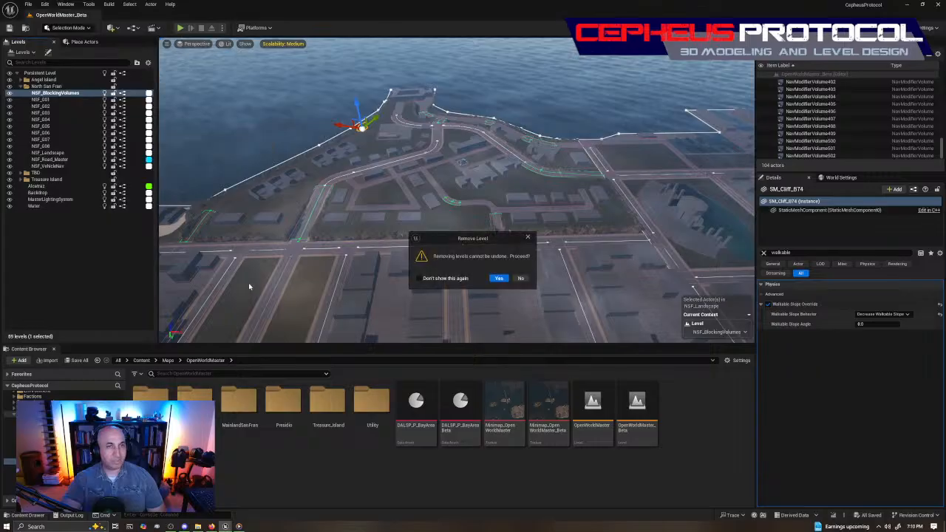
left_click(500, 277)
key("Escape")
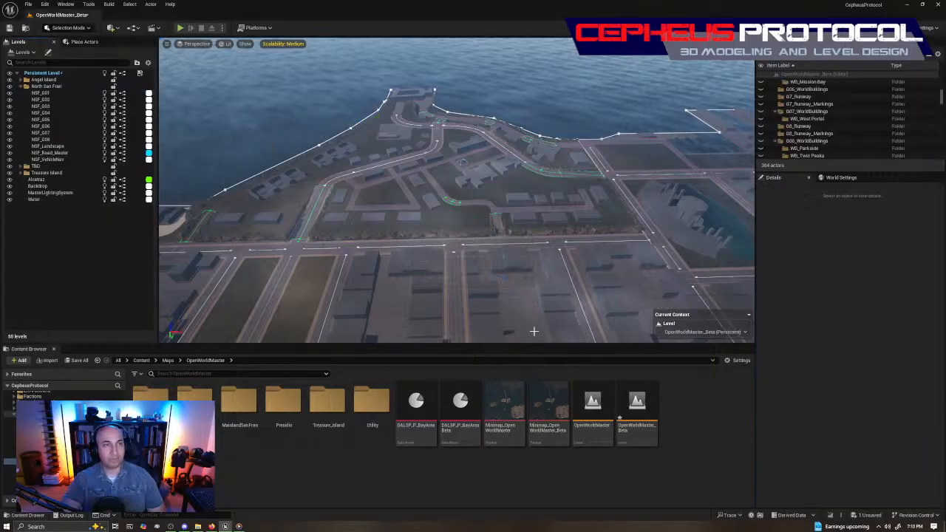
mouse_move(521, 204)
right_mouse_down()
mouse_move(482, 185)
mouse_move(516, 201)
right_mouse_up()
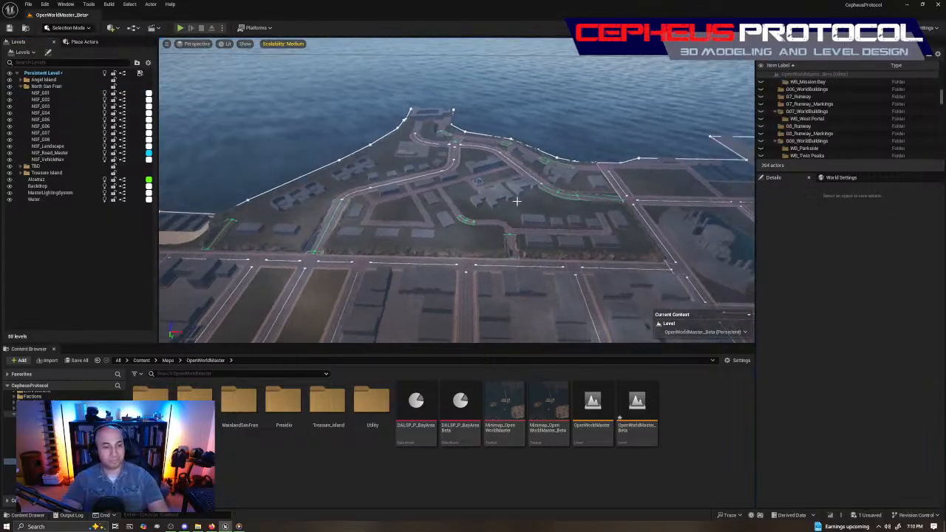
key("ctrl+s")
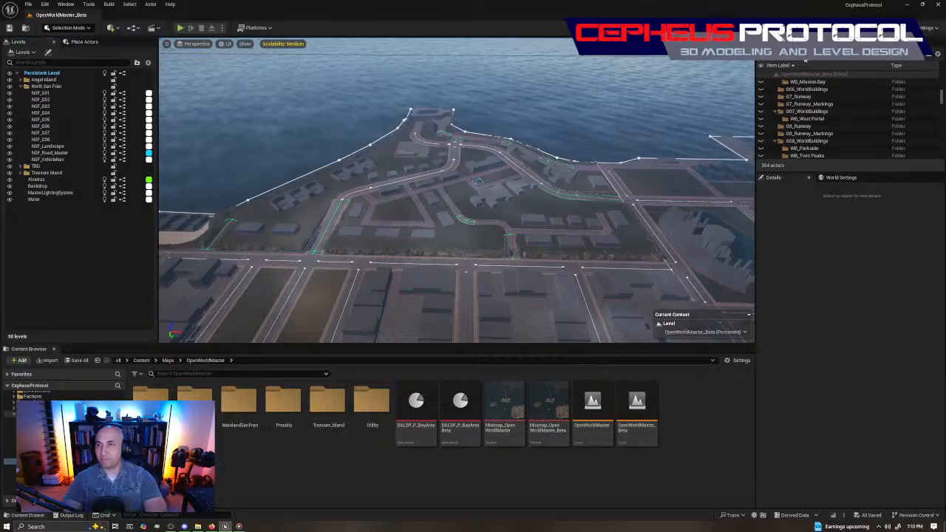
- Filter the level's actors for Recast and delete the Default, GroundVehicle and Helicopter RecastNavMesh actors
type("Recast")
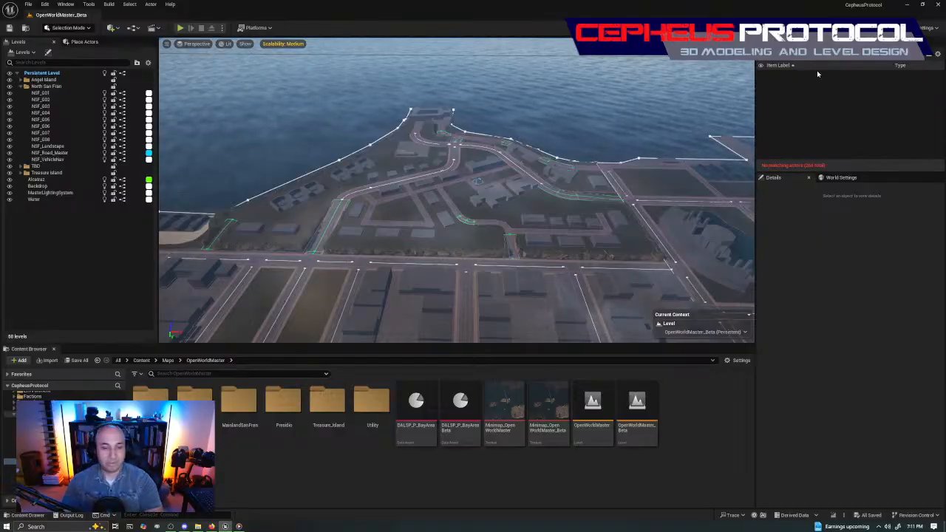
key("BackSpace")
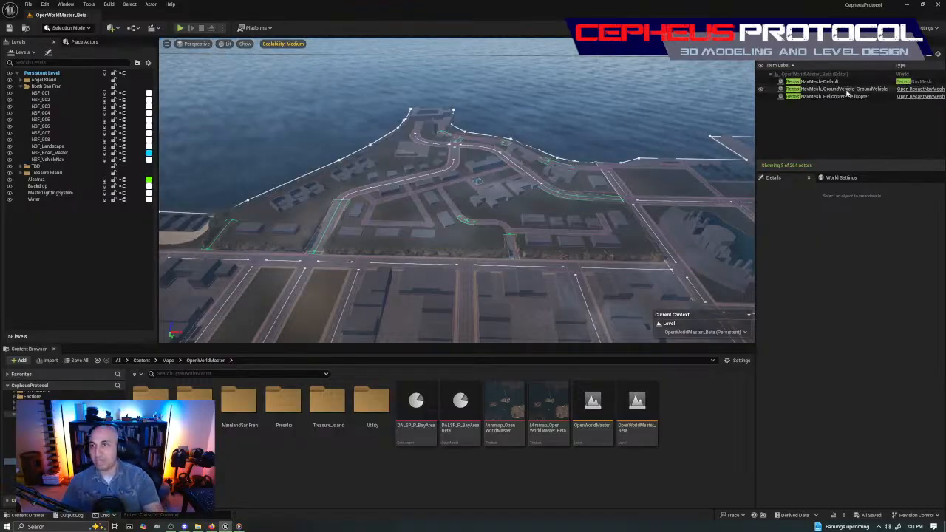
left_click(847, 90)
left_click(848, 82)
left_click(844, 97, "shift")
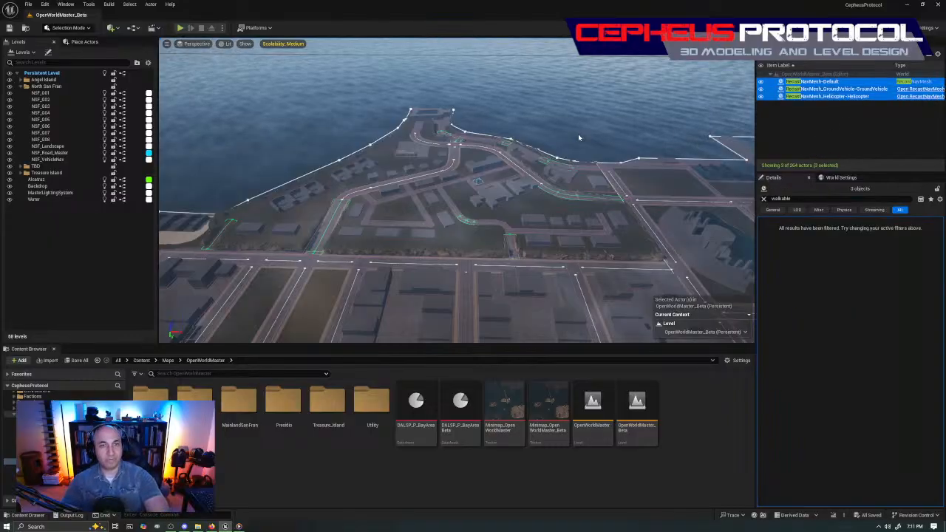
key("Delete")
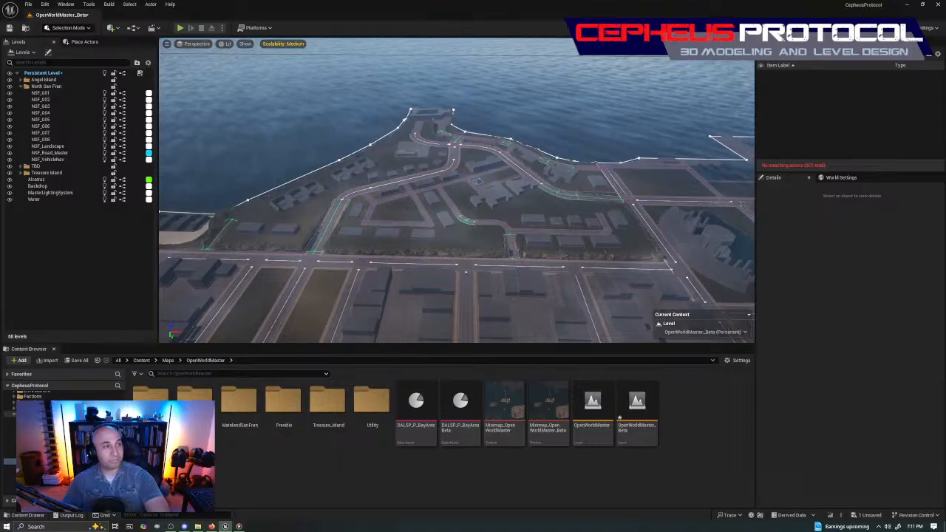
- Move the level editor window off this display and minimize the CepheusProtocol project folder window
left_click_drag(766, 13, 0, 281)
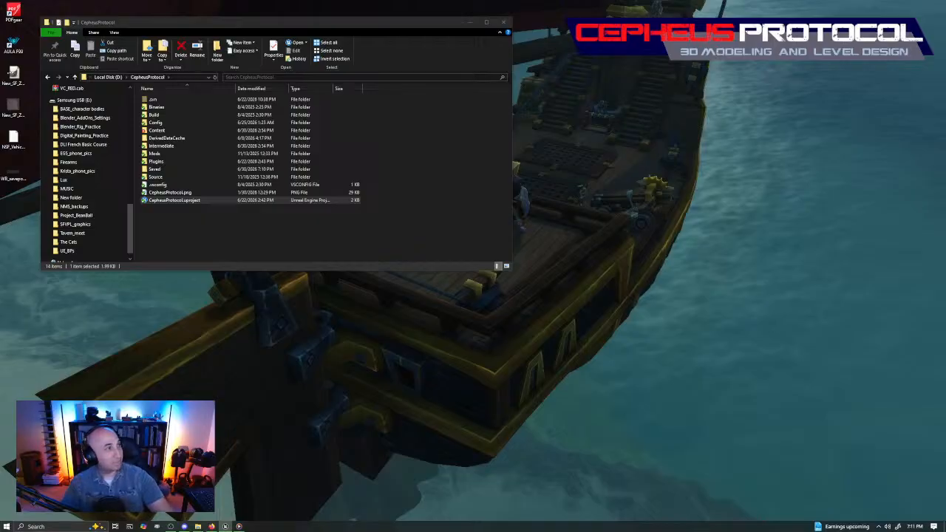
left_click(469, 22)
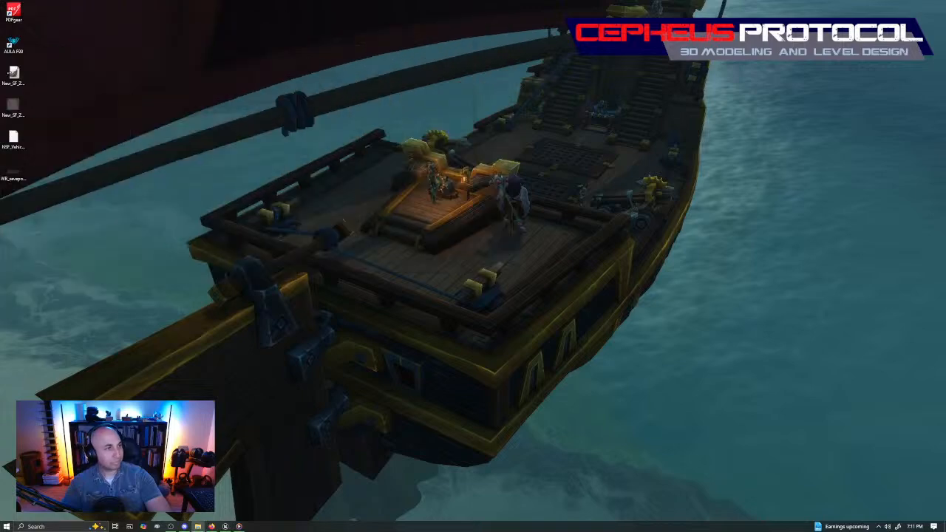